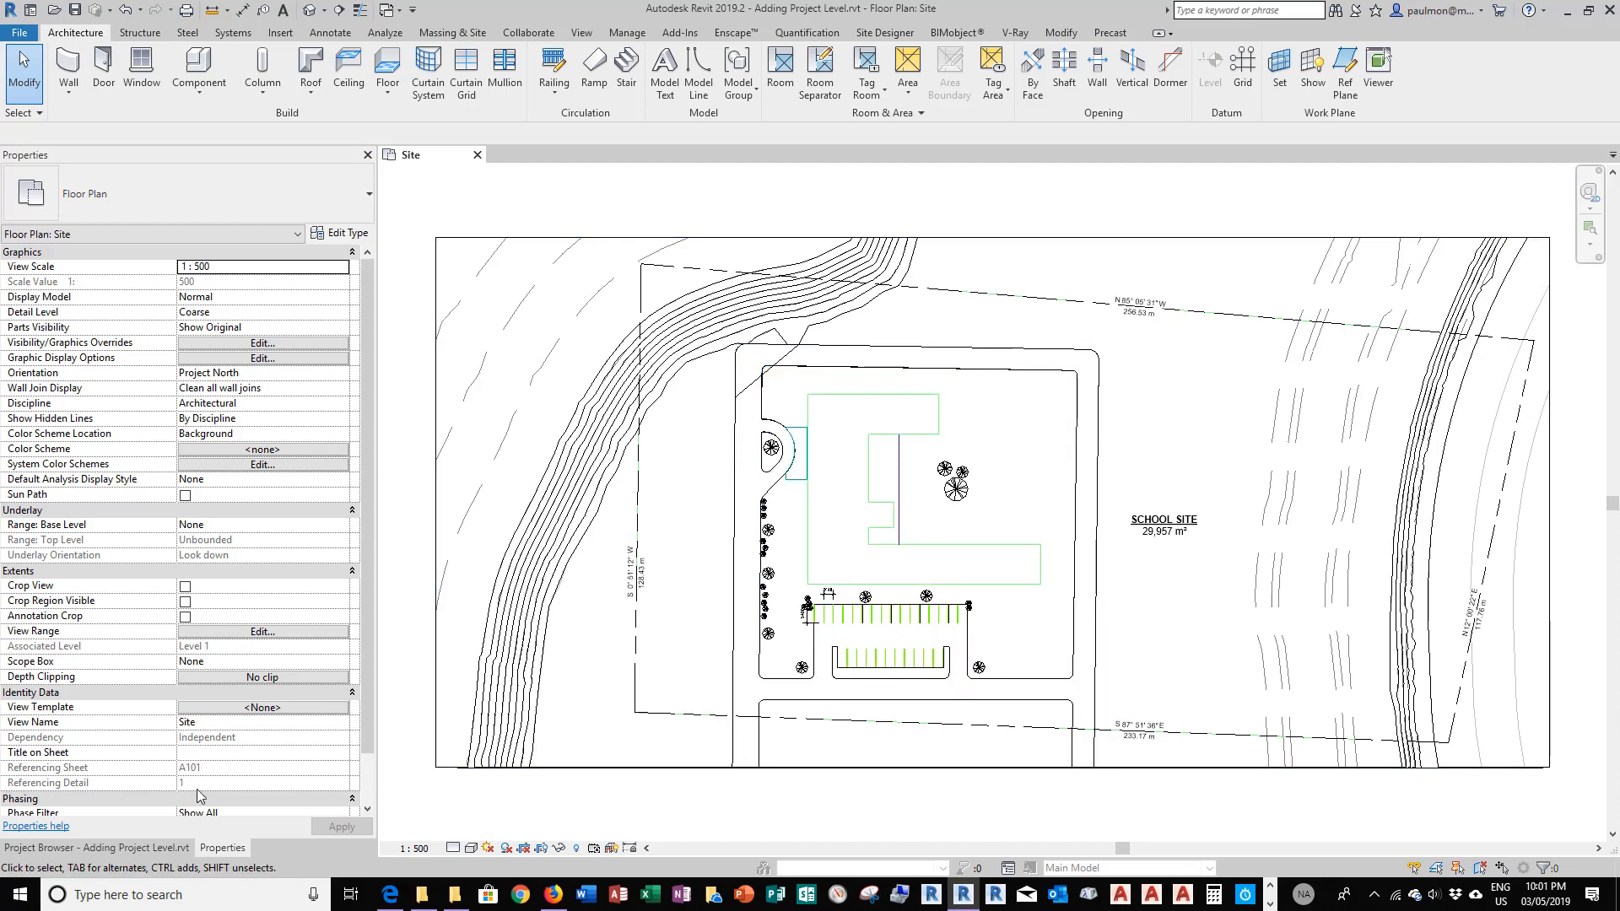
Open the South elevation view from the project's views
{"action": "left_click", "coordinate": [135, 848]}
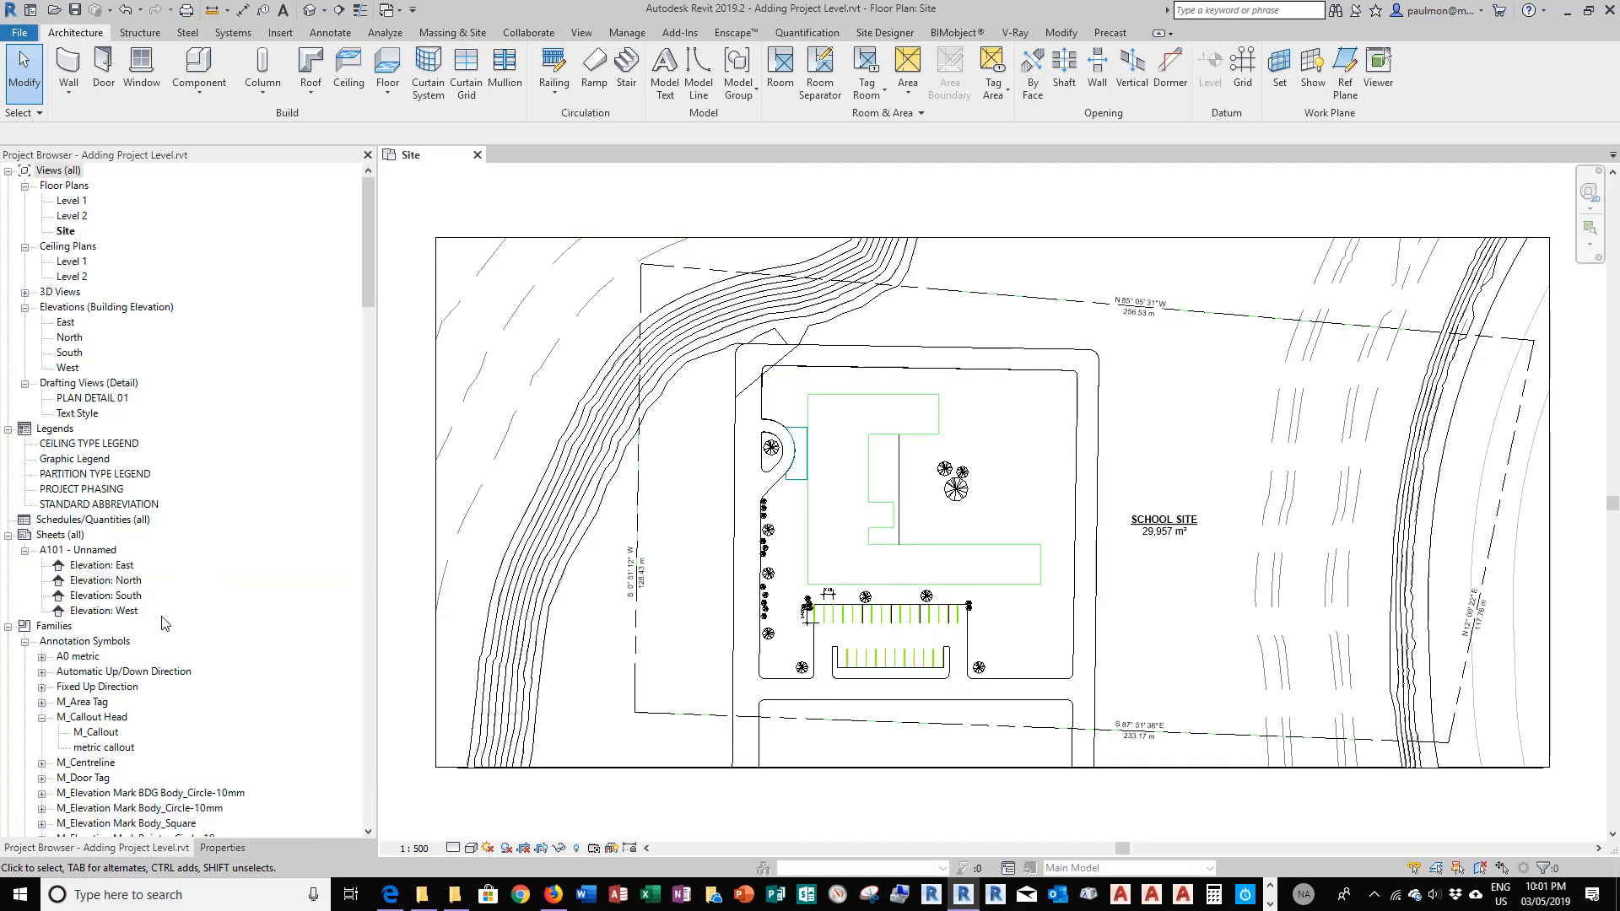
{"action": "left_click", "coordinate": [124, 597]}
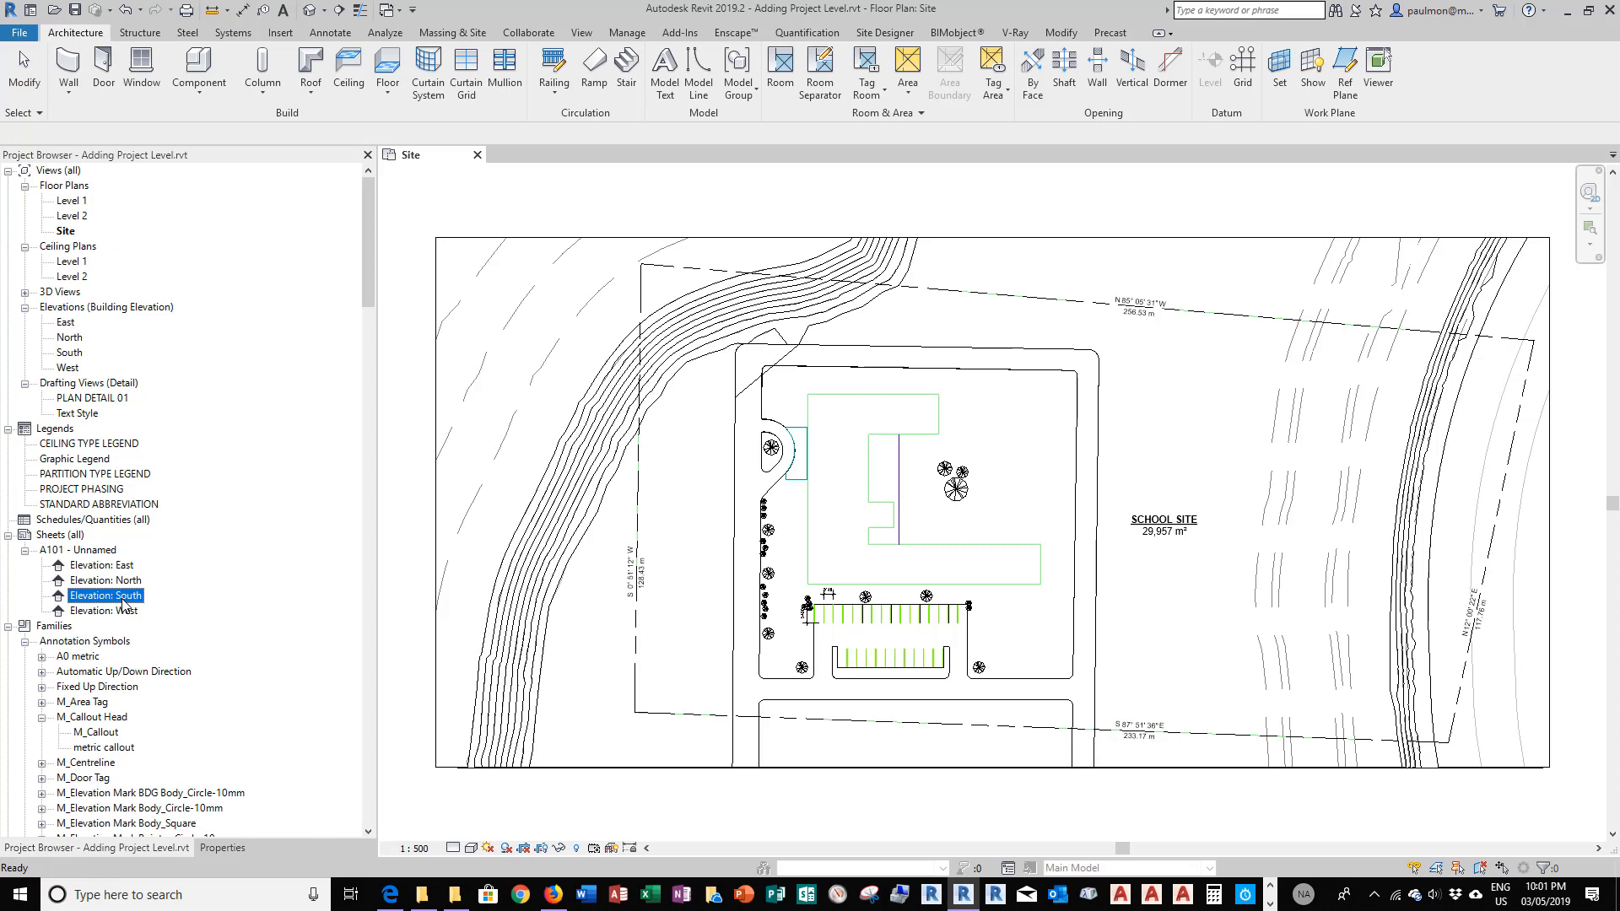
{"action": "double_click", "coordinate": [124, 598]}
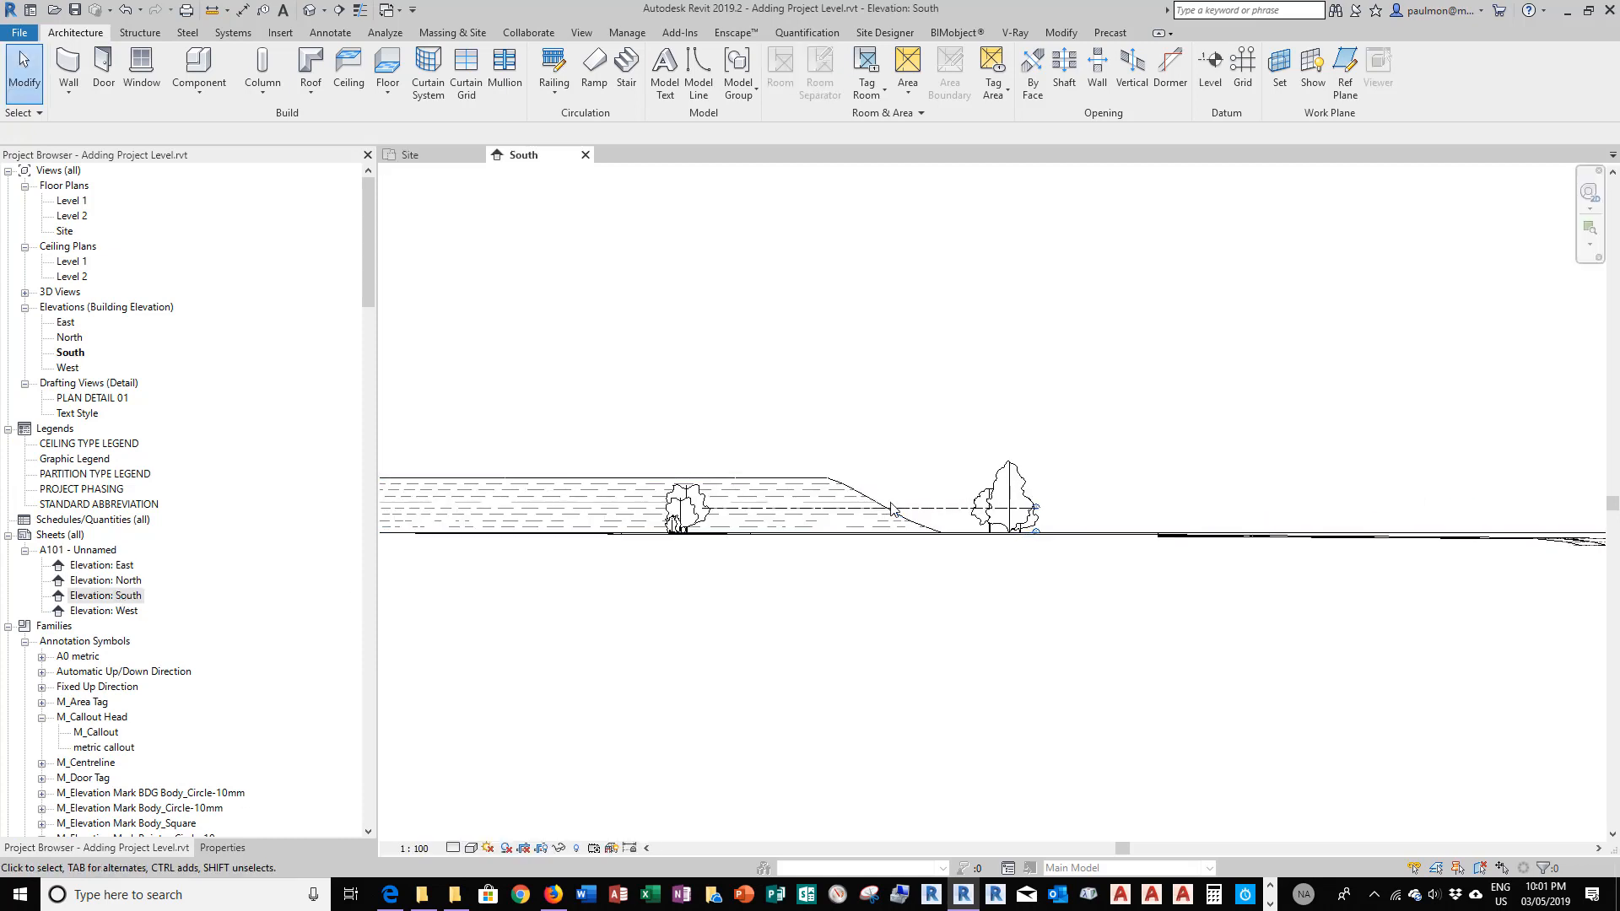
Temporarily isolate the Levels category in the South elevation, using the Level 2 line as the selected element
{"action": "scroll", "coordinate": [892, 507], "scroll_direction": "up", "scroll_amount": 5}
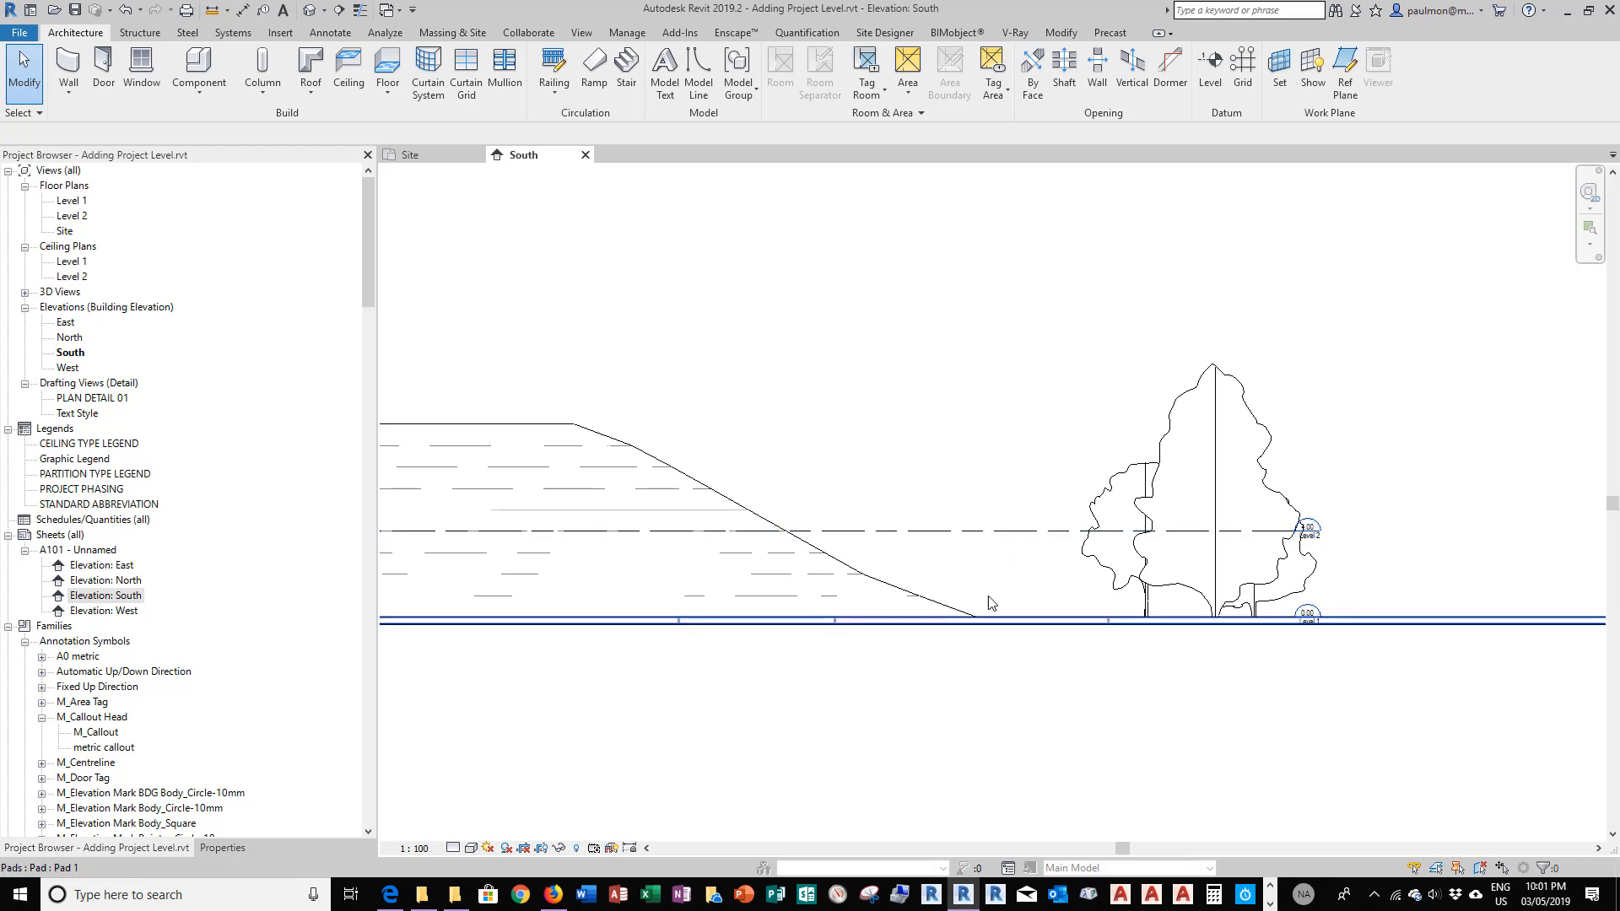
{"action": "left_click", "coordinate": [978, 533]}
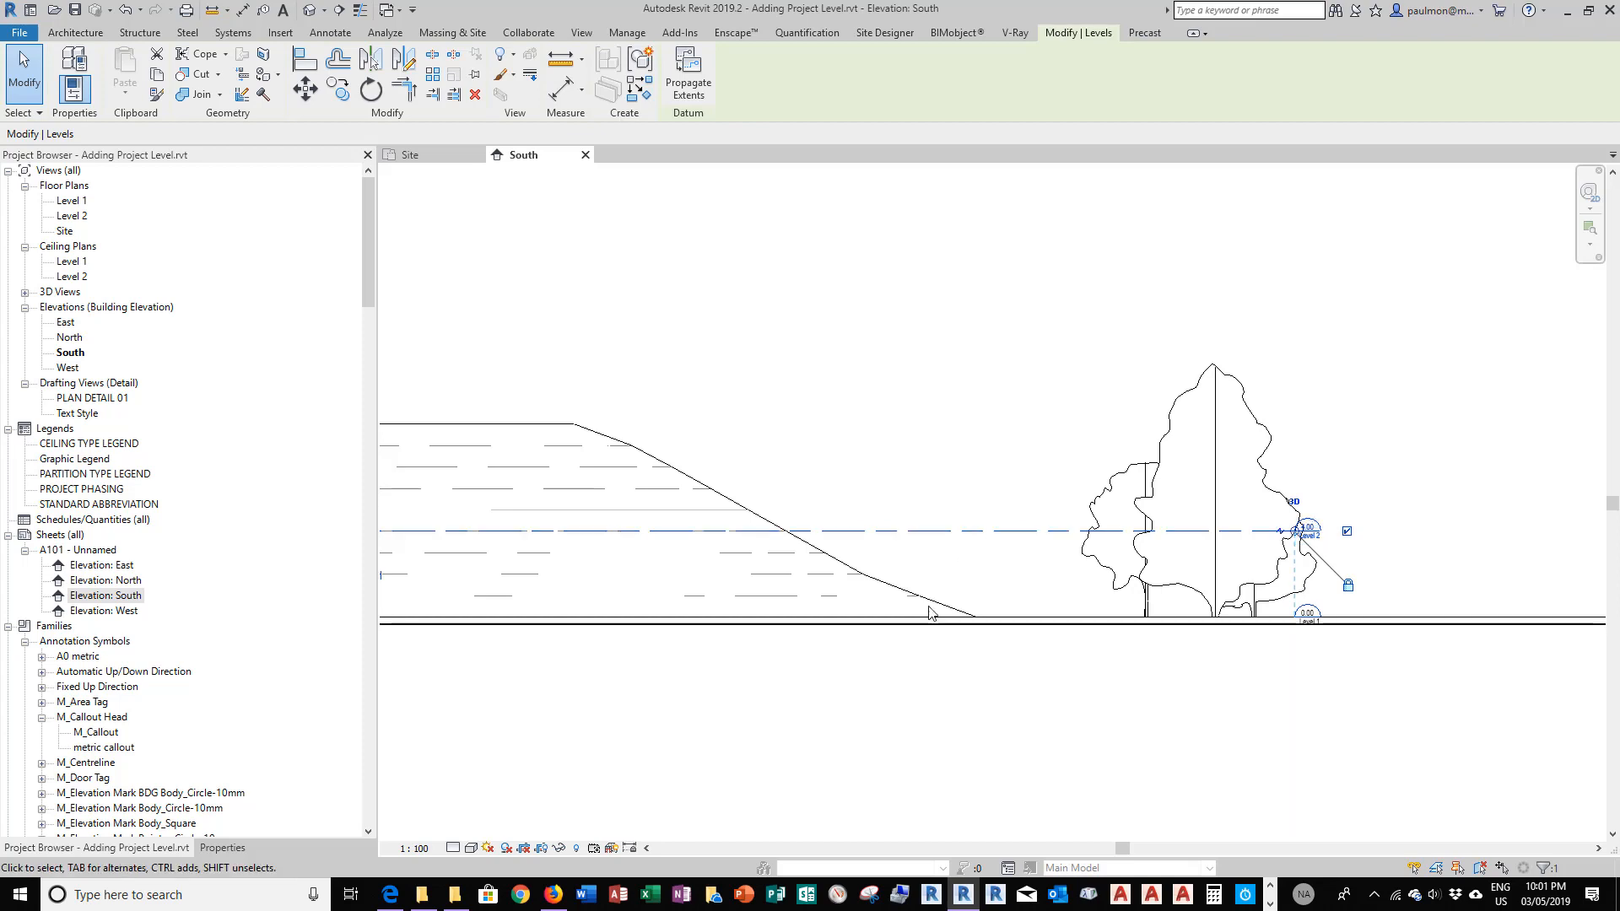
{"action": "left_click", "coordinate": [561, 849]}
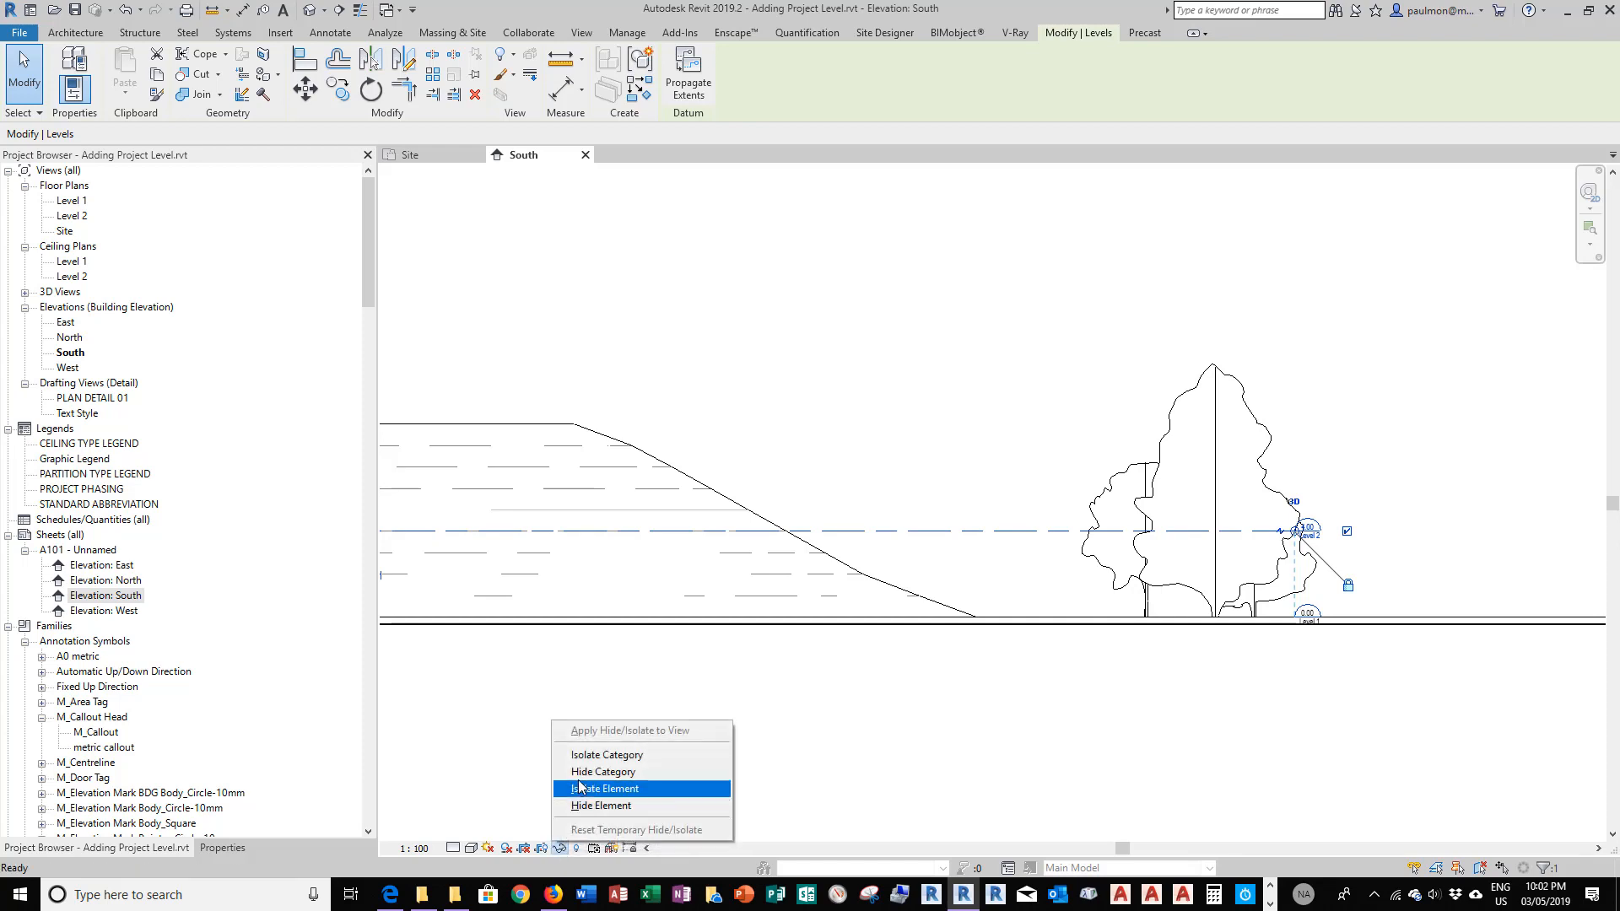
{"action": "left_click", "coordinate": [602, 757]}
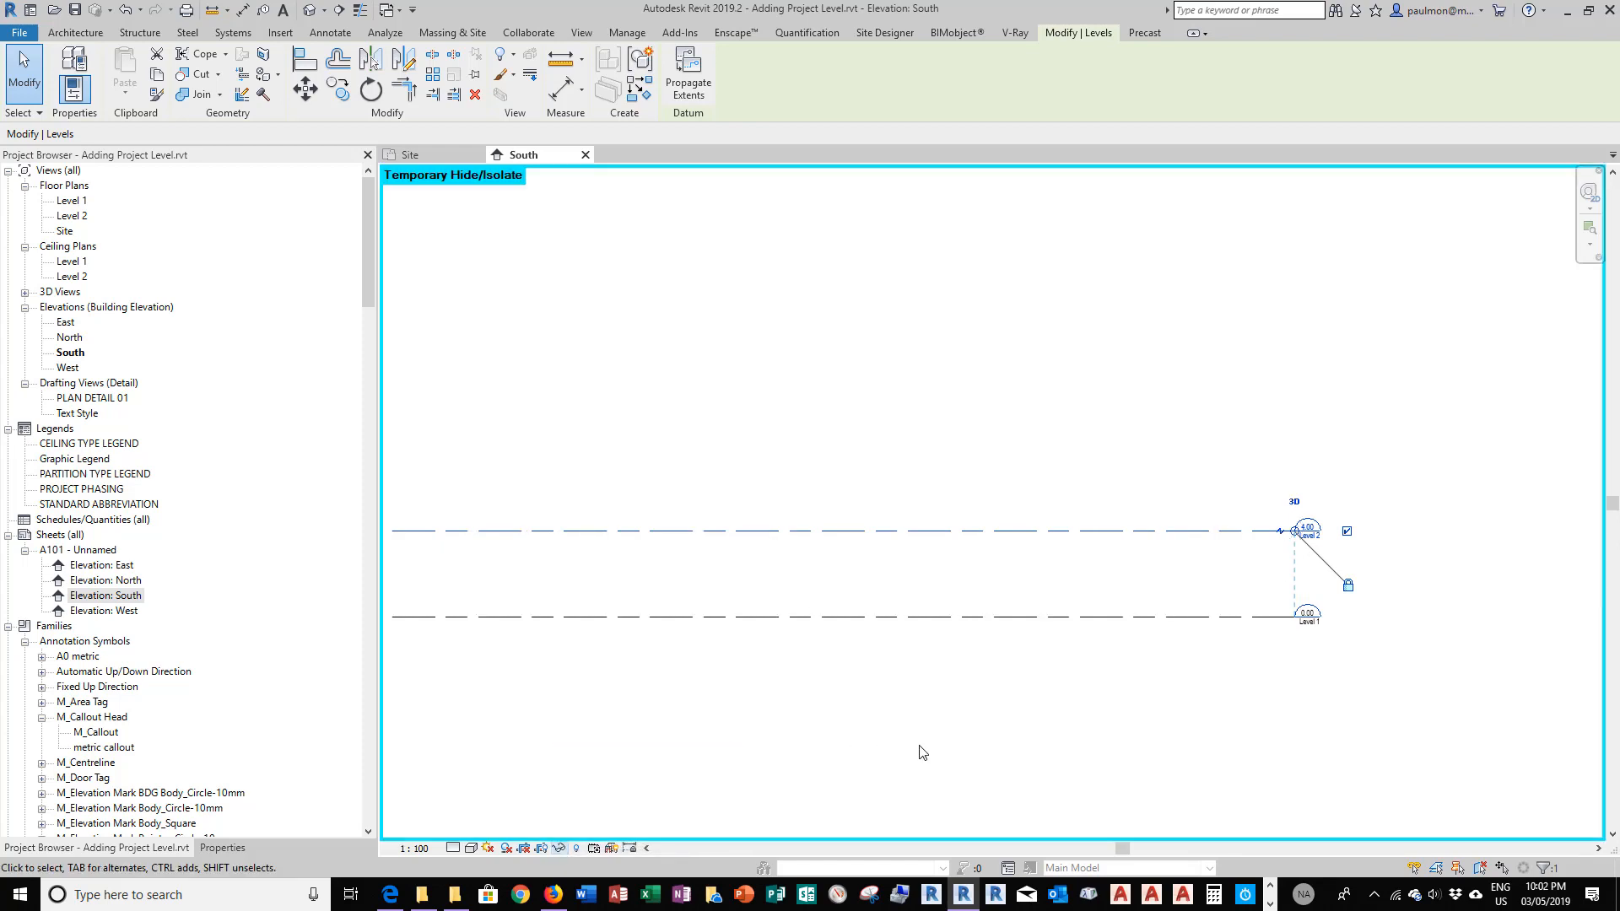
{"action": "scroll", "coordinate": [1396, 465], "scroll_direction": "down", "scroll_amount": 1}
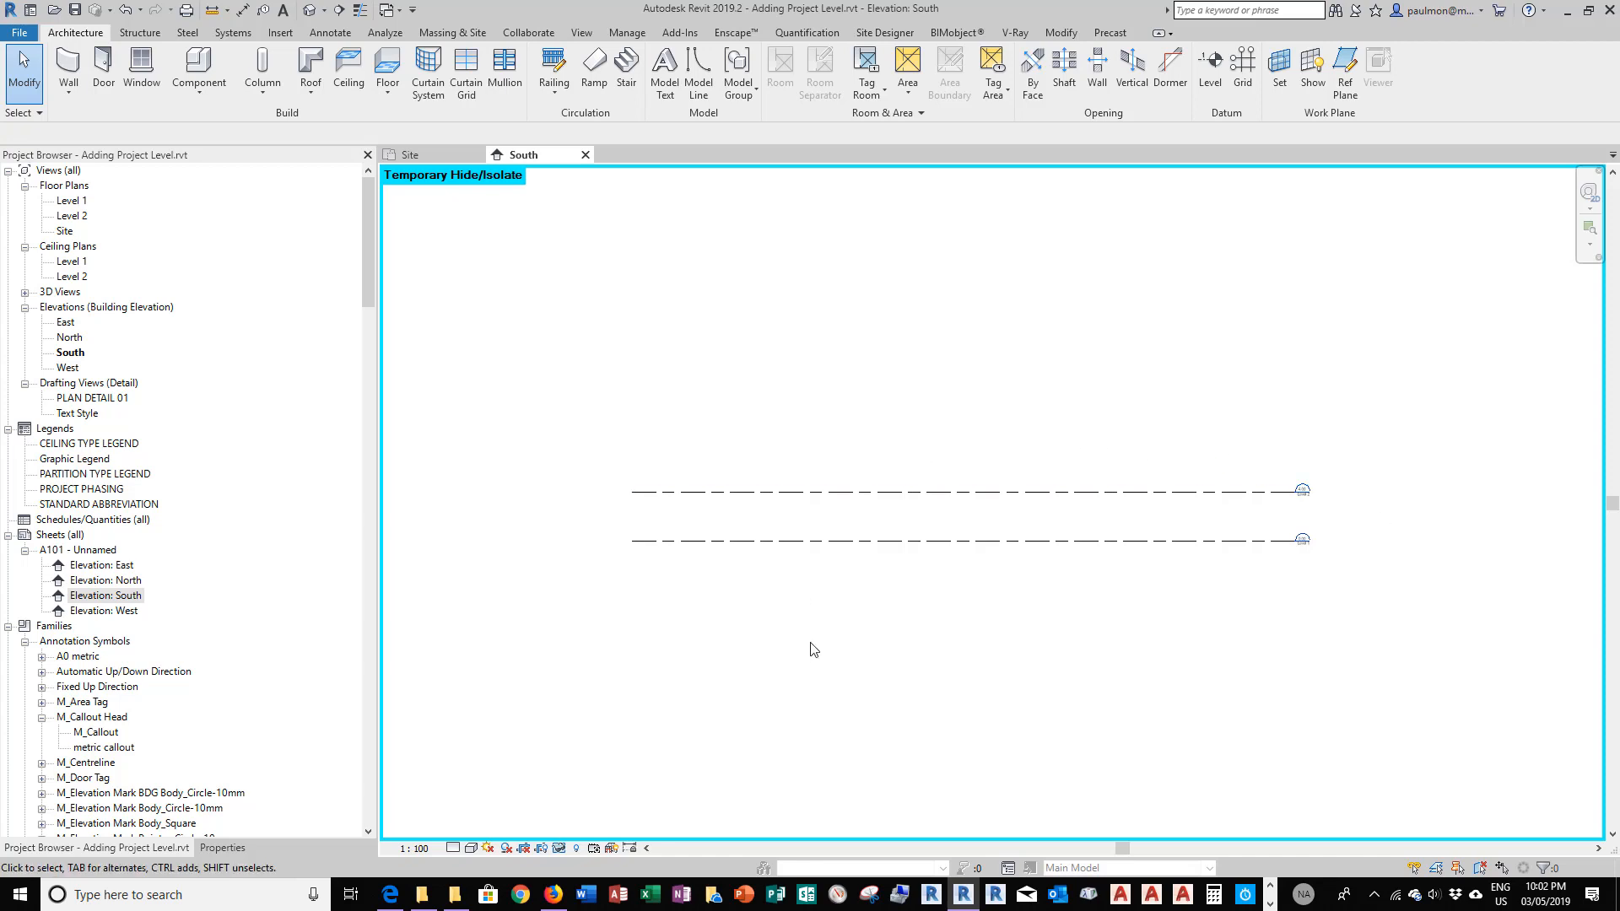
Add a level offset 3800 mm above Level 2, tracing Level 2 from its left end to its right end
{"action": "left_click", "coordinate": [792, 493]}
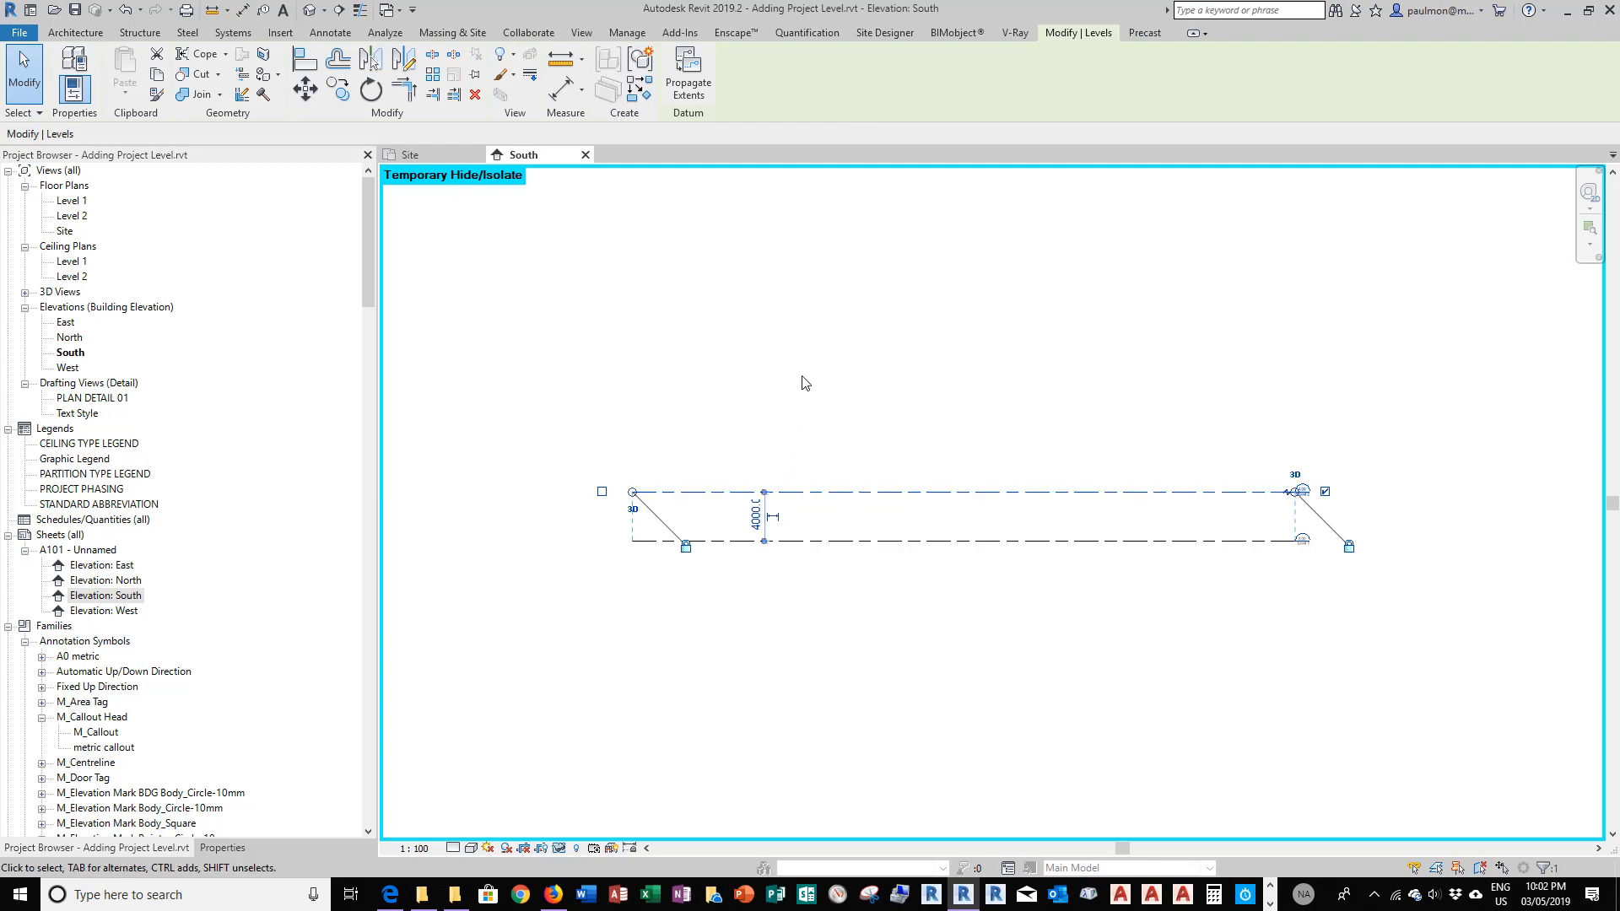
{"action": "right_click", "coordinate": [650, 440]}
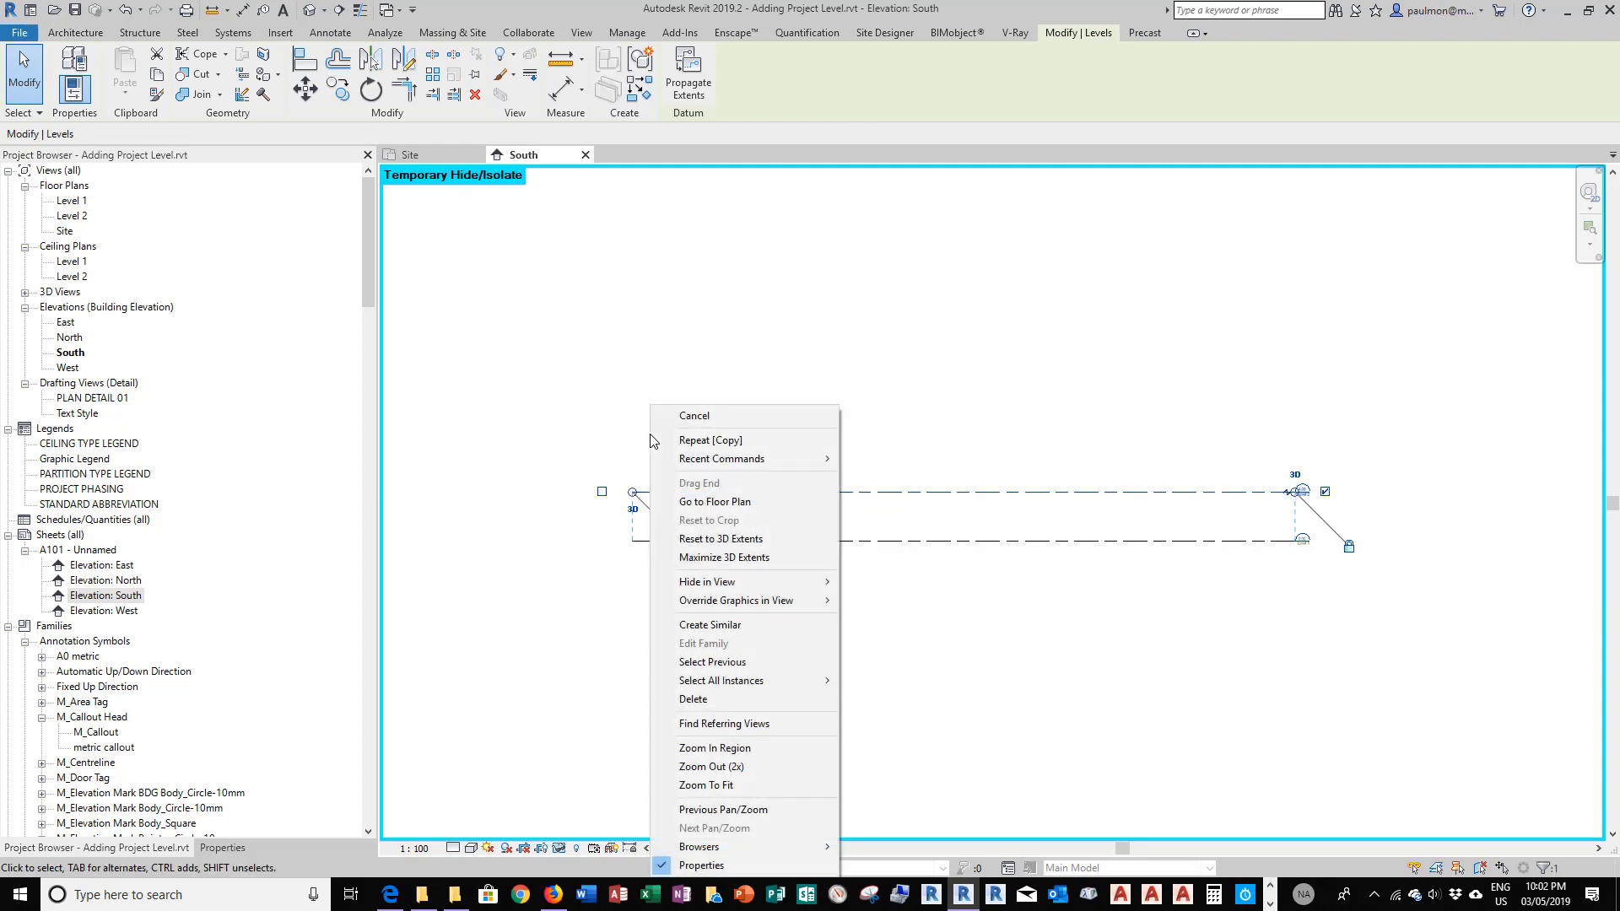
{"action": "left_click", "coordinate": [734, 635]}
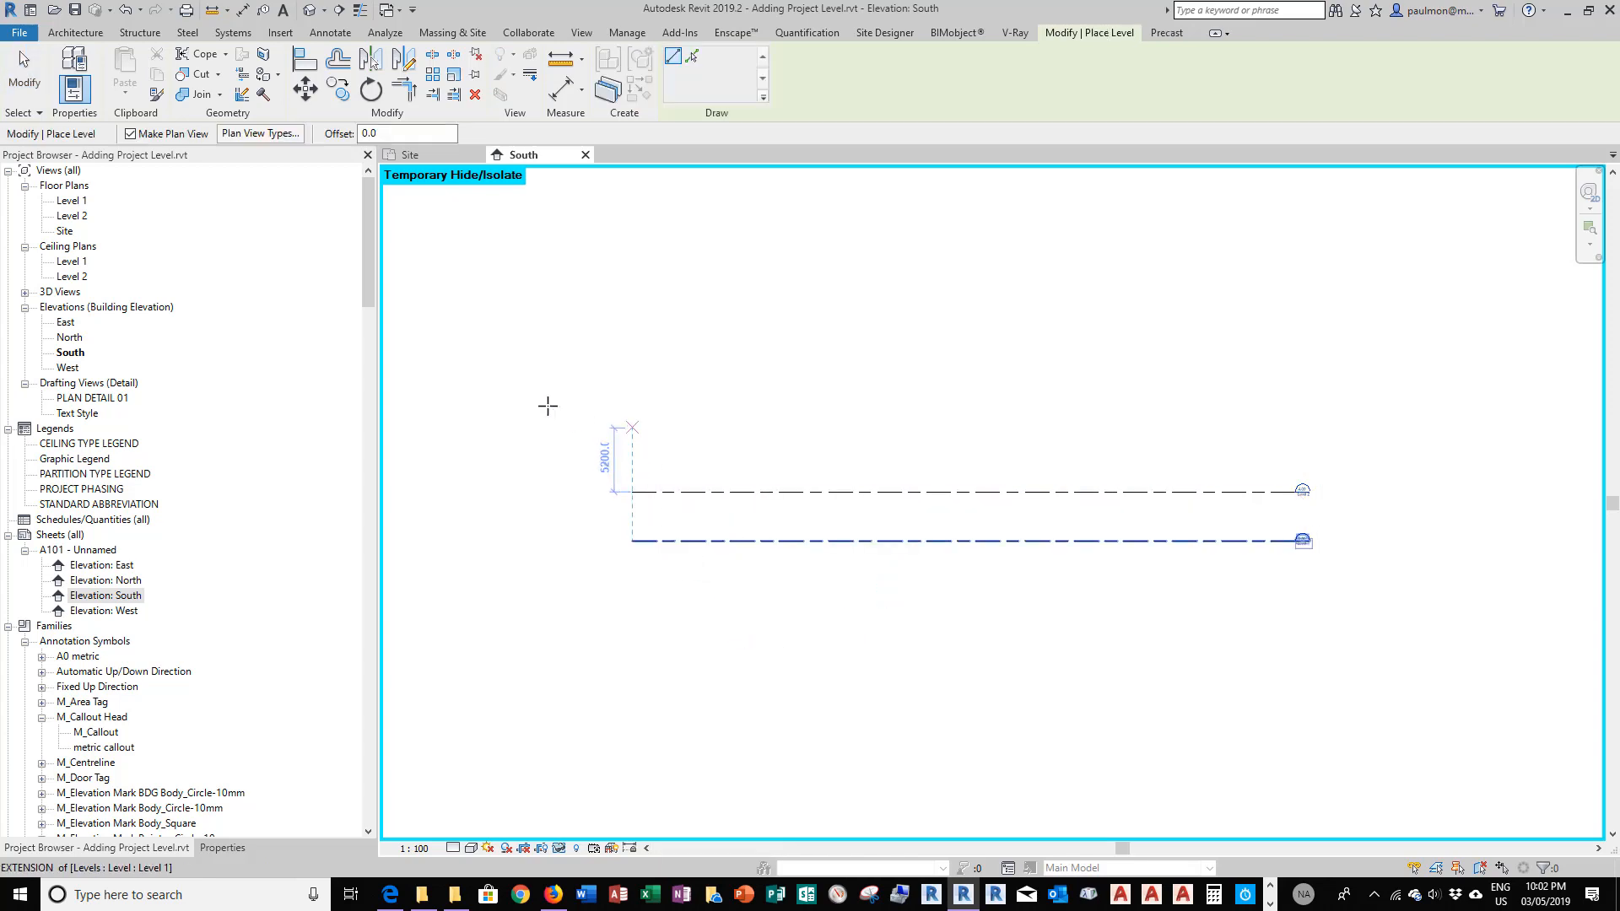
{"action": "left_click", "coordinate": [74, 35]}
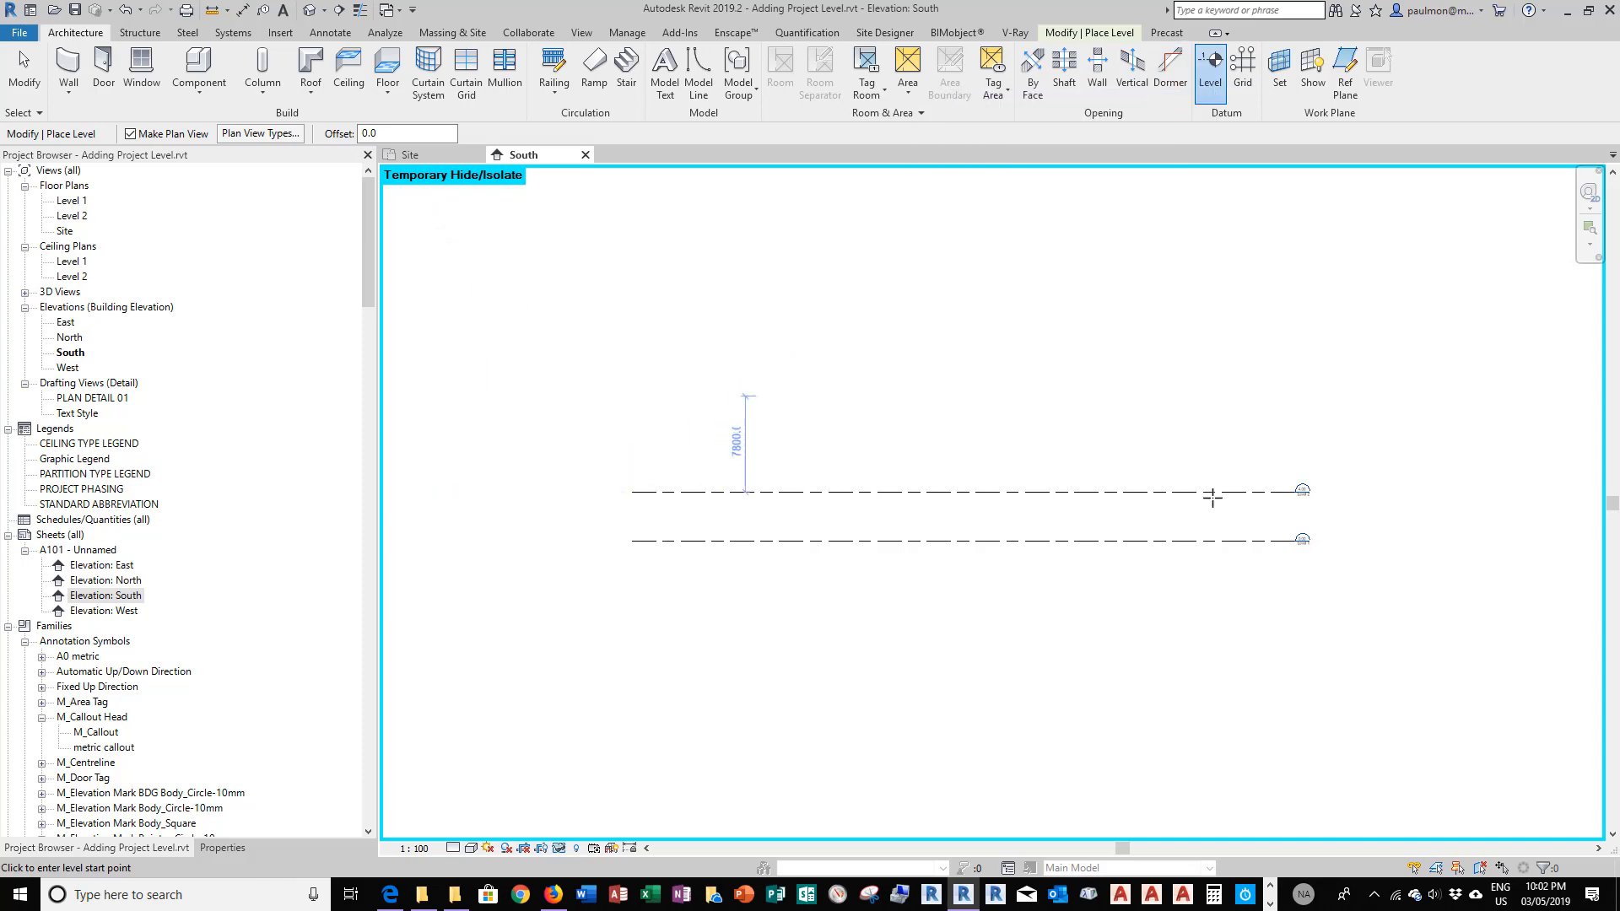
{"action": "scroll", "coordinate": [1338, 499], "scroll_direction": "up", "scroll_amount": 4}
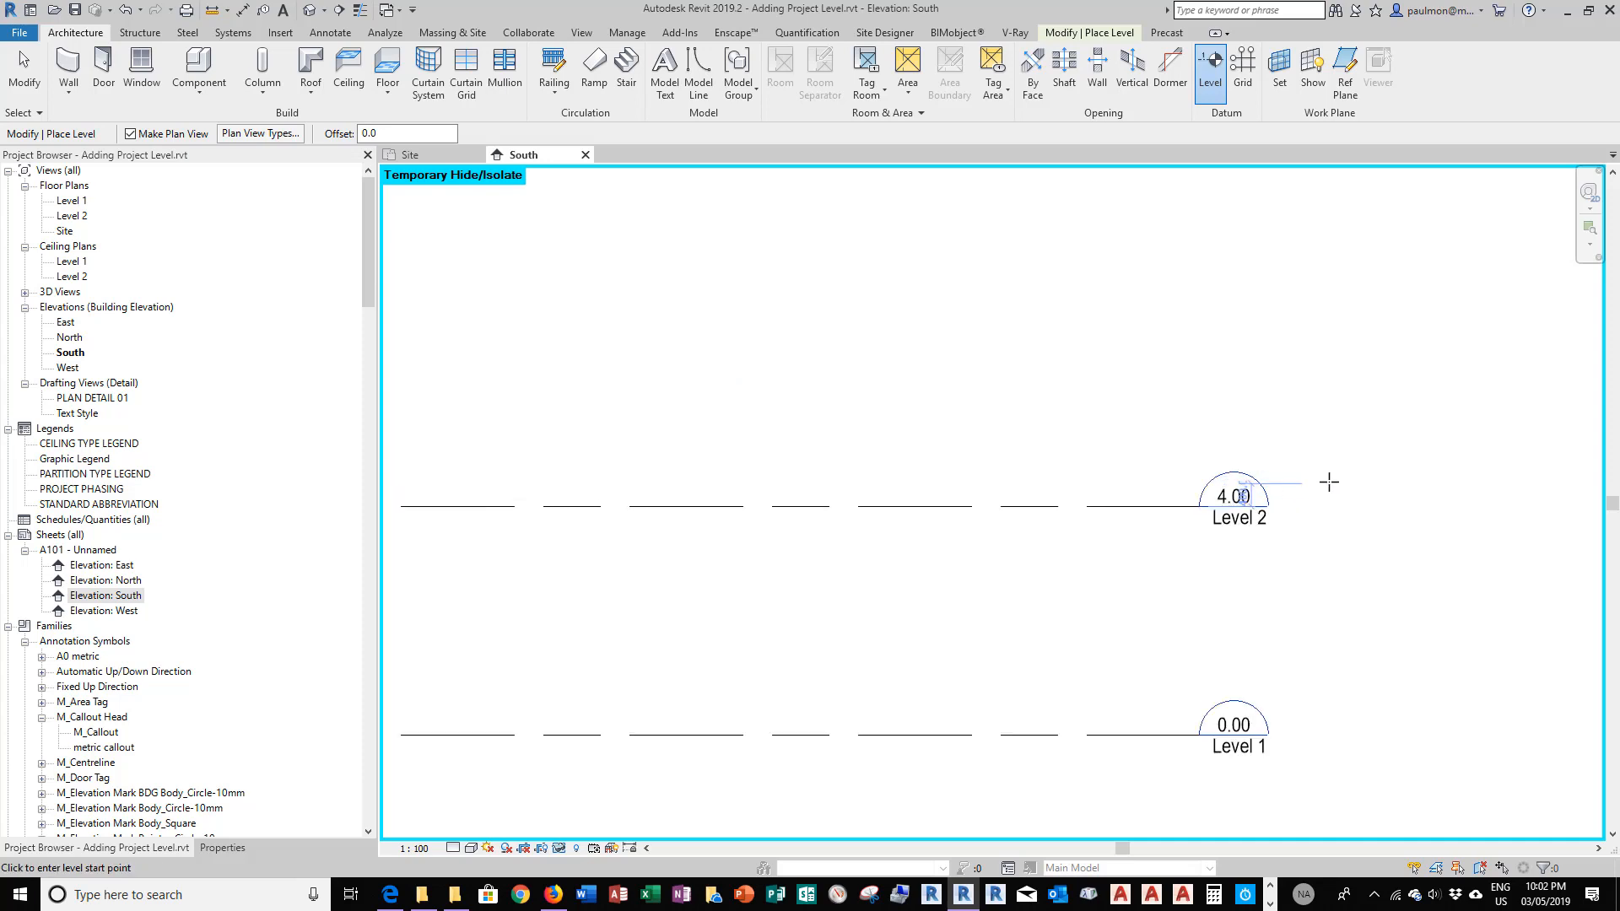
{"action": "scroll", "coordinate": [1392, 500], "scroll_direction": "down", "scroll_amount": 2}
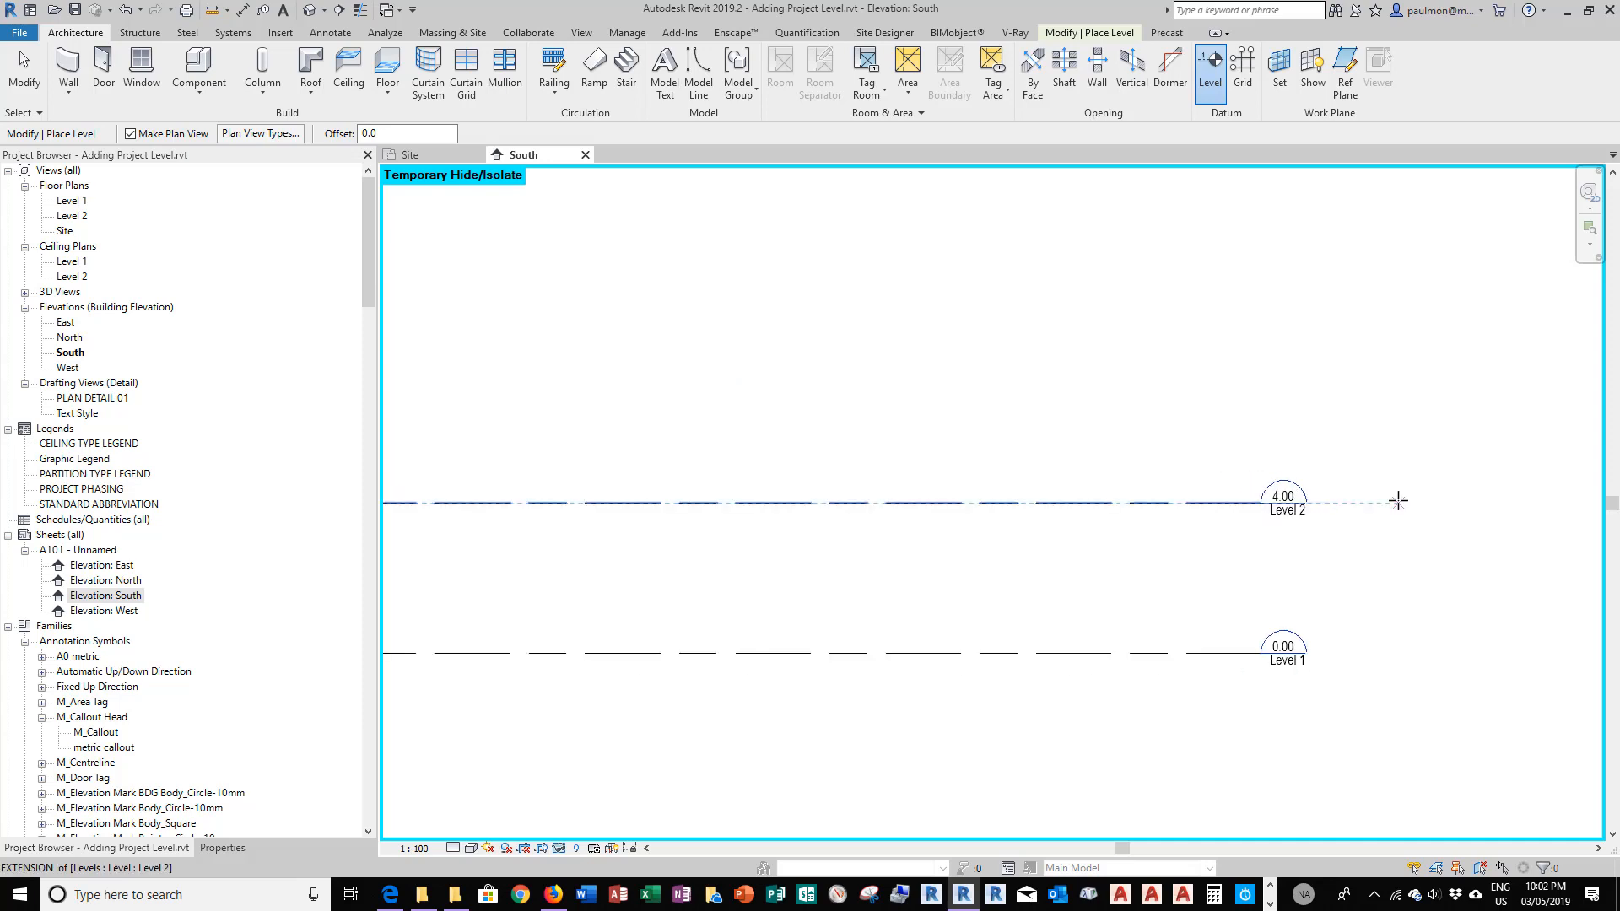
{"action": "scroll", "coordinate": [1401, 502], "scroll_direction": "down", "scroll_amount": 4}
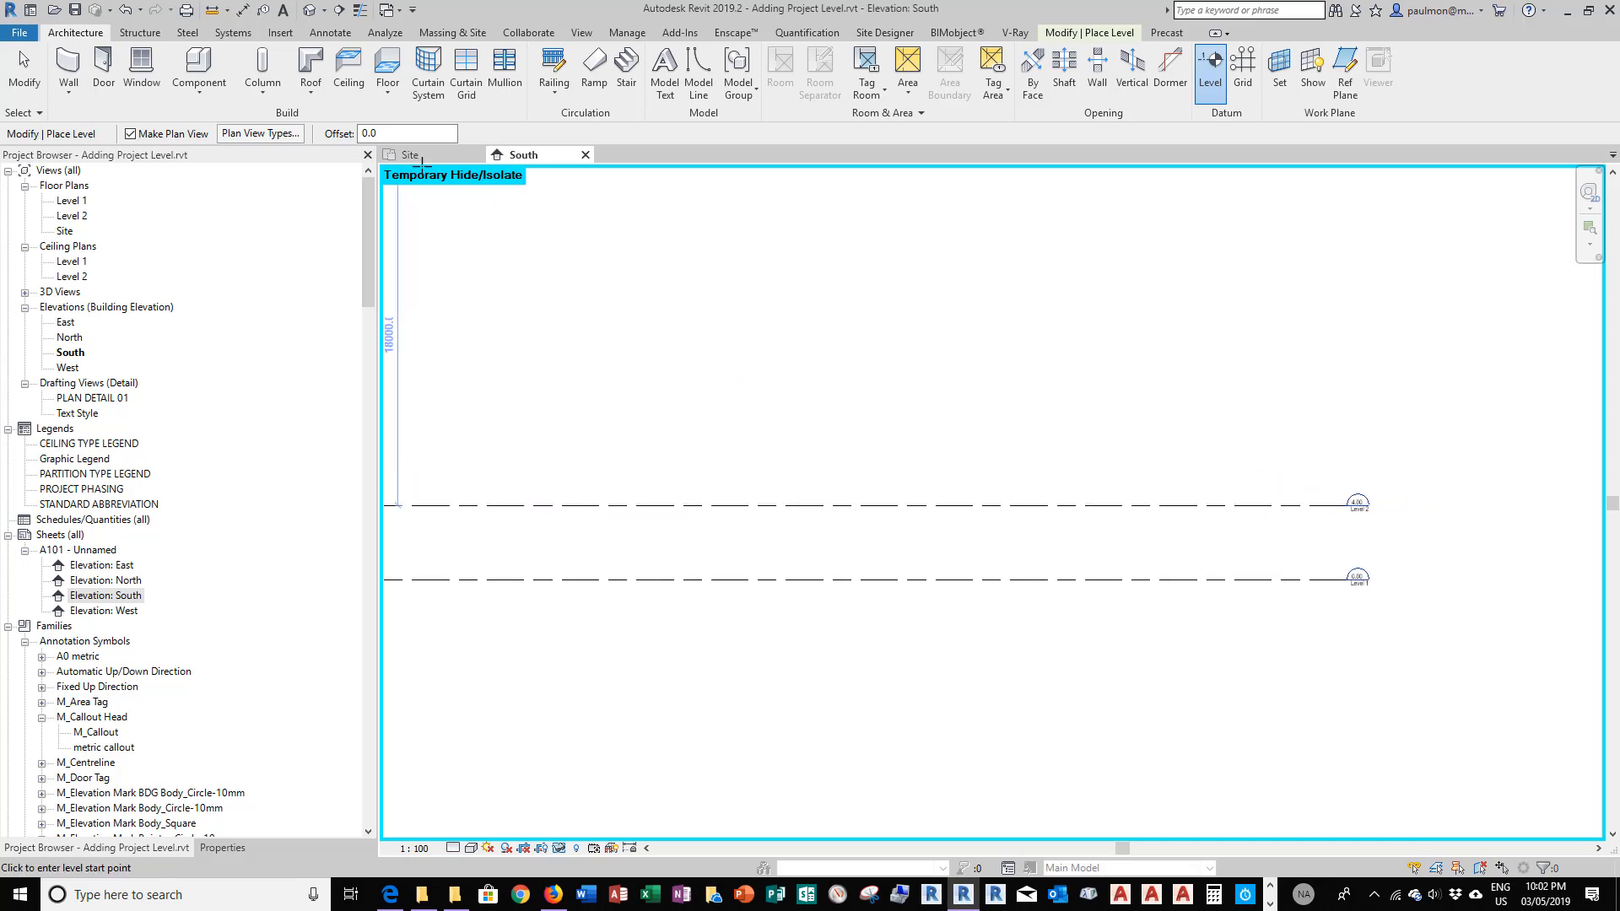
{"action": "left_click", "coordinate": [396, 132]}
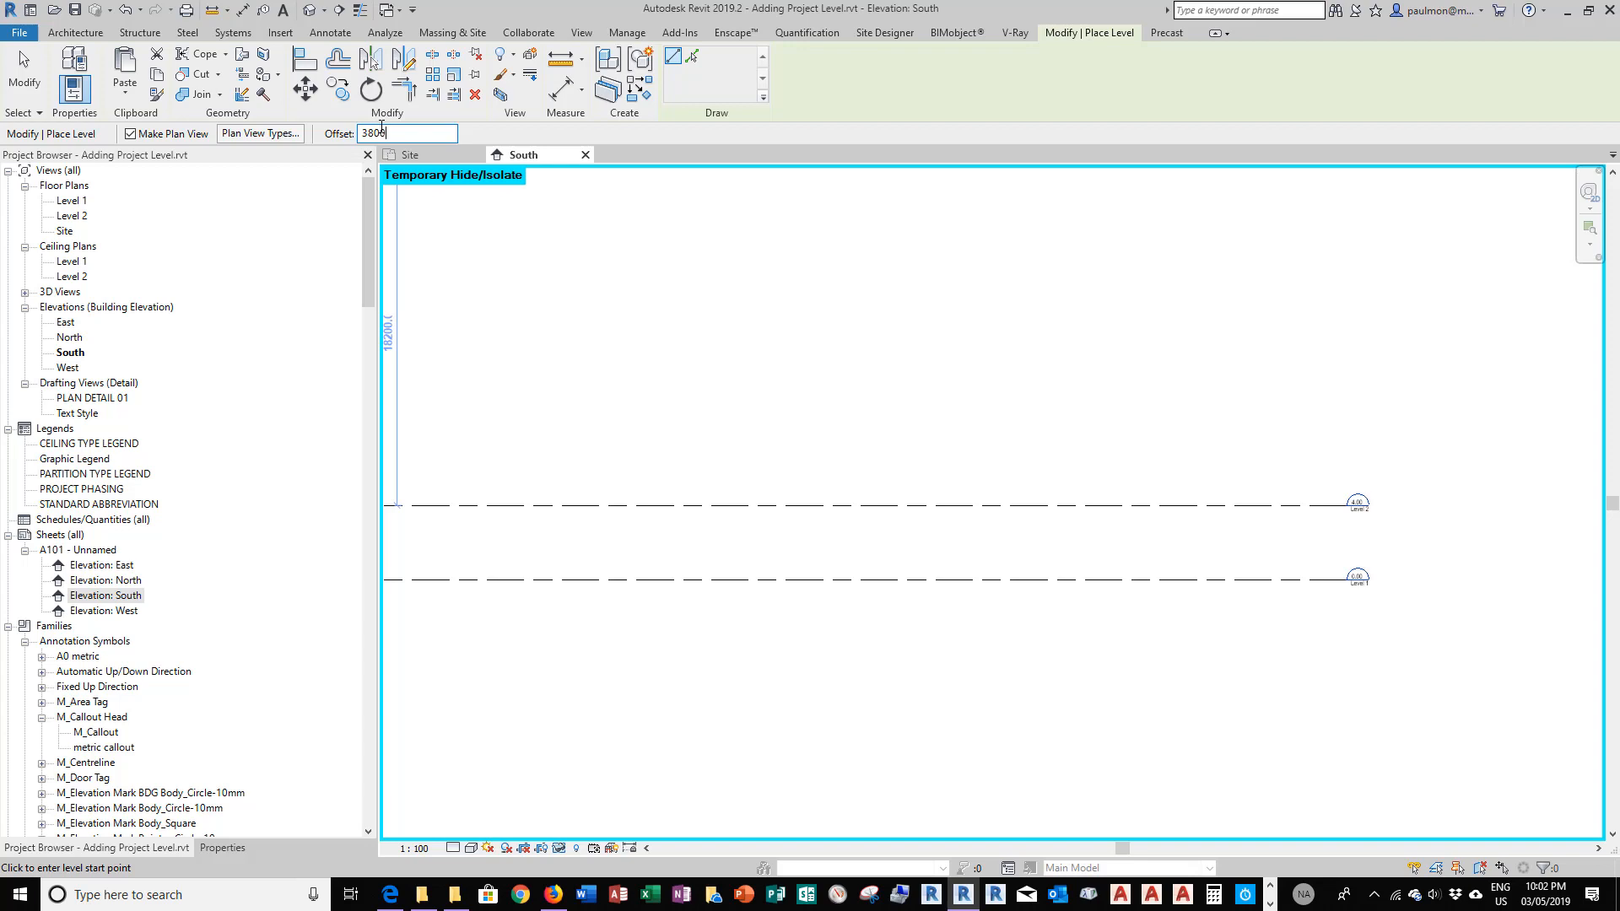
{"action": "type", "text": "3800"}
{"action": "scroll", "coordinate": [1055, 342], "scroll_direction": "down", "scroll_amount": 3}
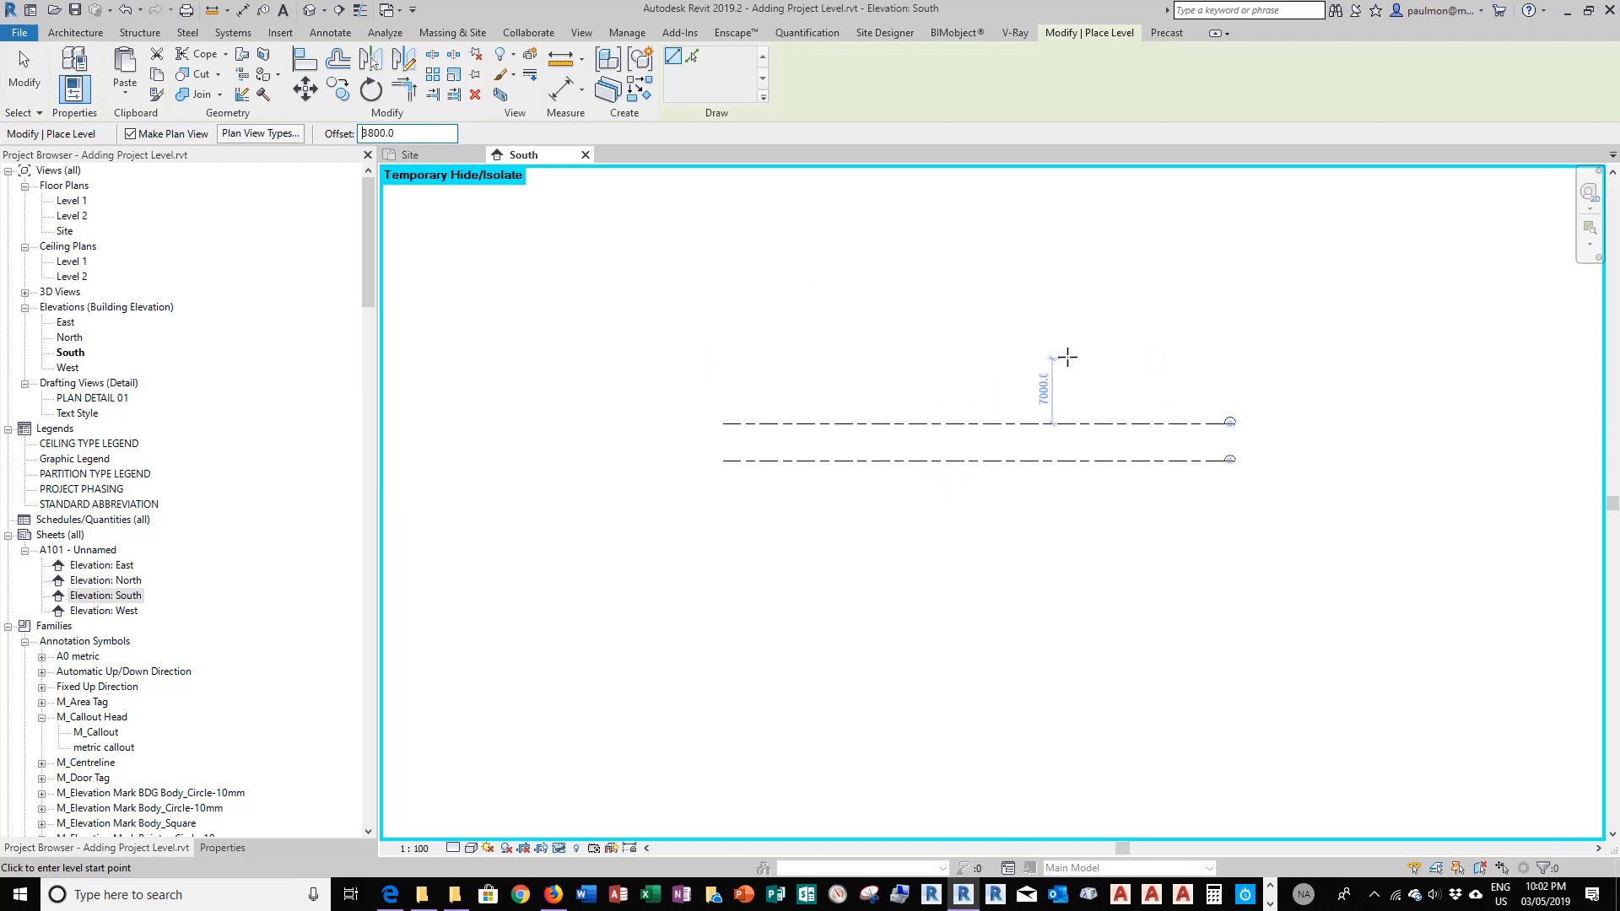
{"action": "scroll", "coordinate": [756, 403], "scroll_direction": "up", "scroll_amount": 2}
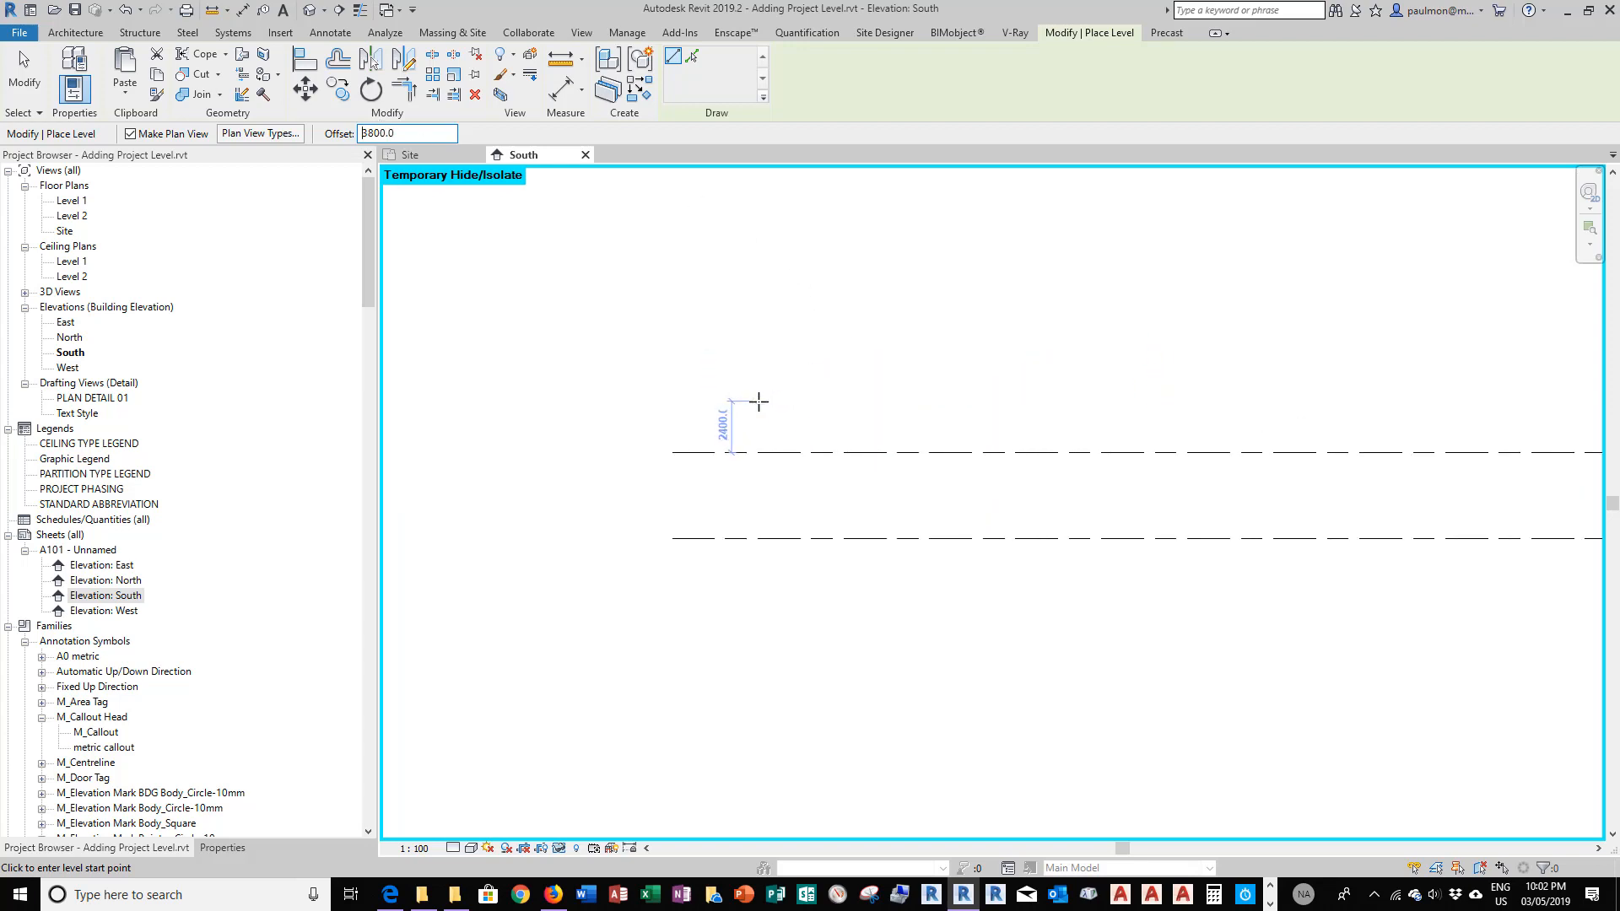
{"action": "scroll", "coordinate": [767, 427], "scroll_direction": "down", "scroll_amount": 2}
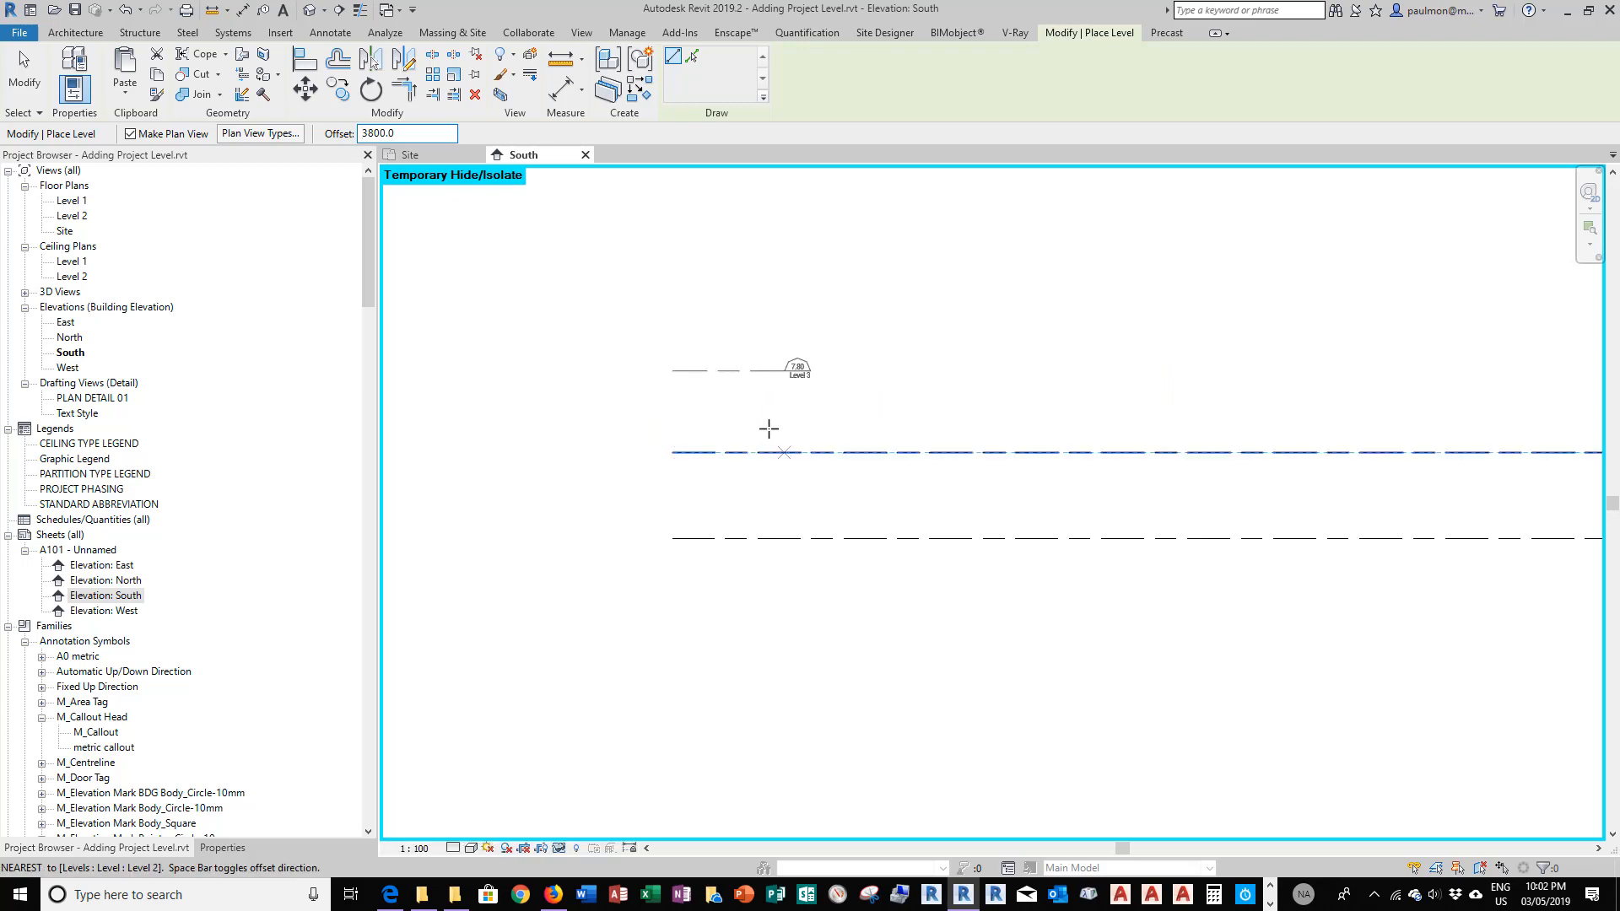
{"action": "scroll", "coordinate": [607, 417], "scroll_direction": "down", "scroll_amount": 1}
{"action": "left_click", "coordinate": [653, 422]}
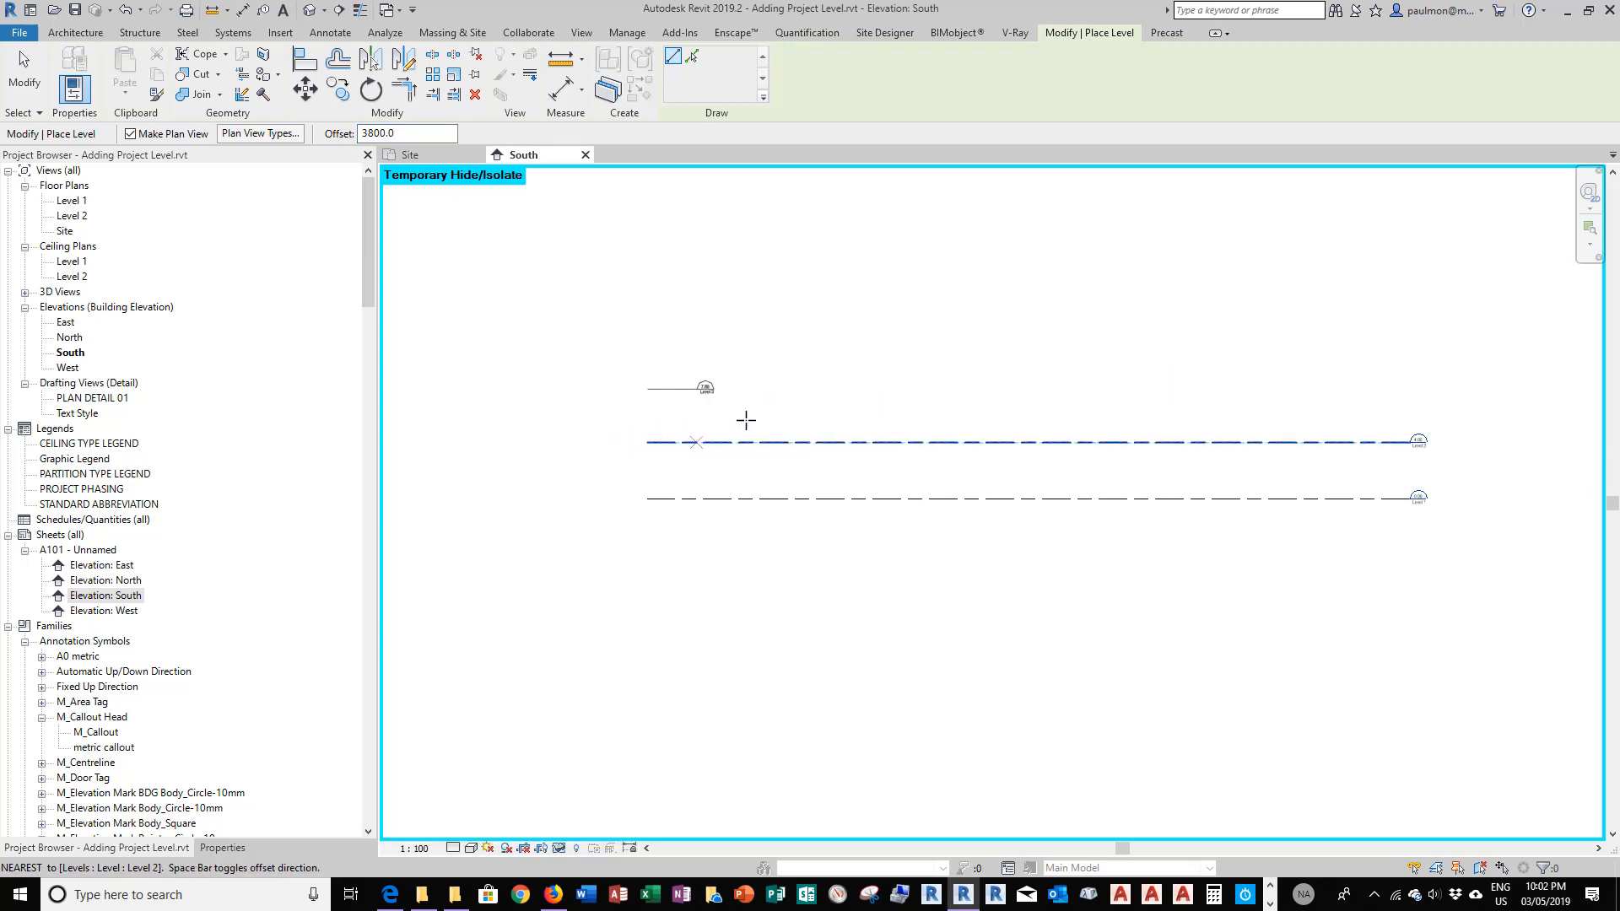
{"action": "scroll", "coordinate": [1414, 442], "scroll_direction": "up", "scroll_amount": 3}
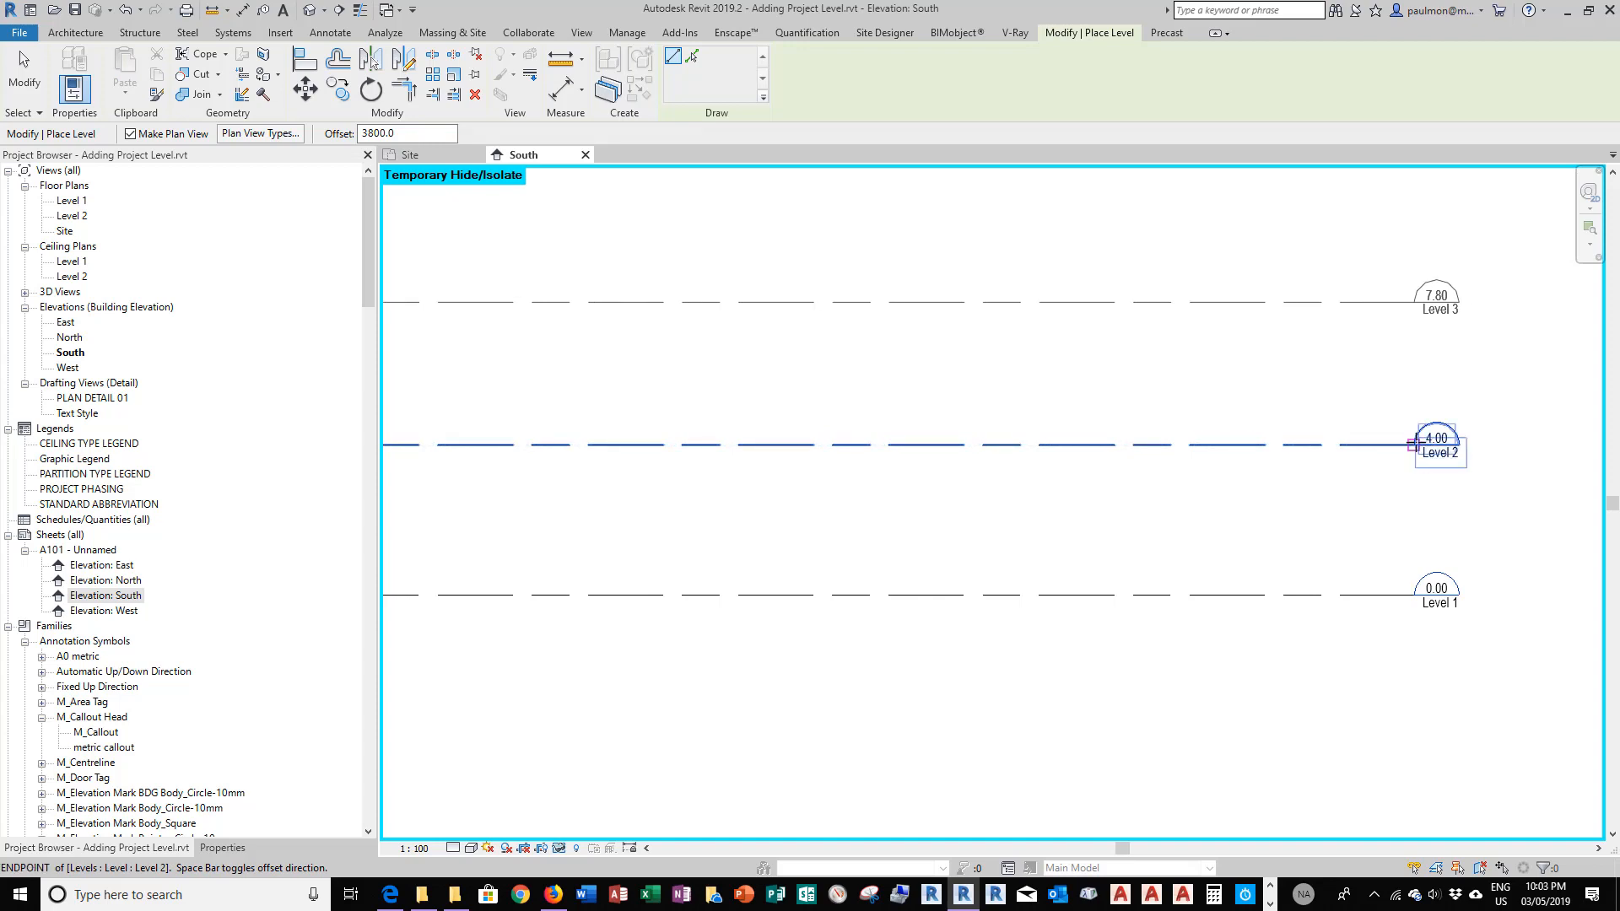
{"action": "left_click", "coordinate": [1413, 445]}
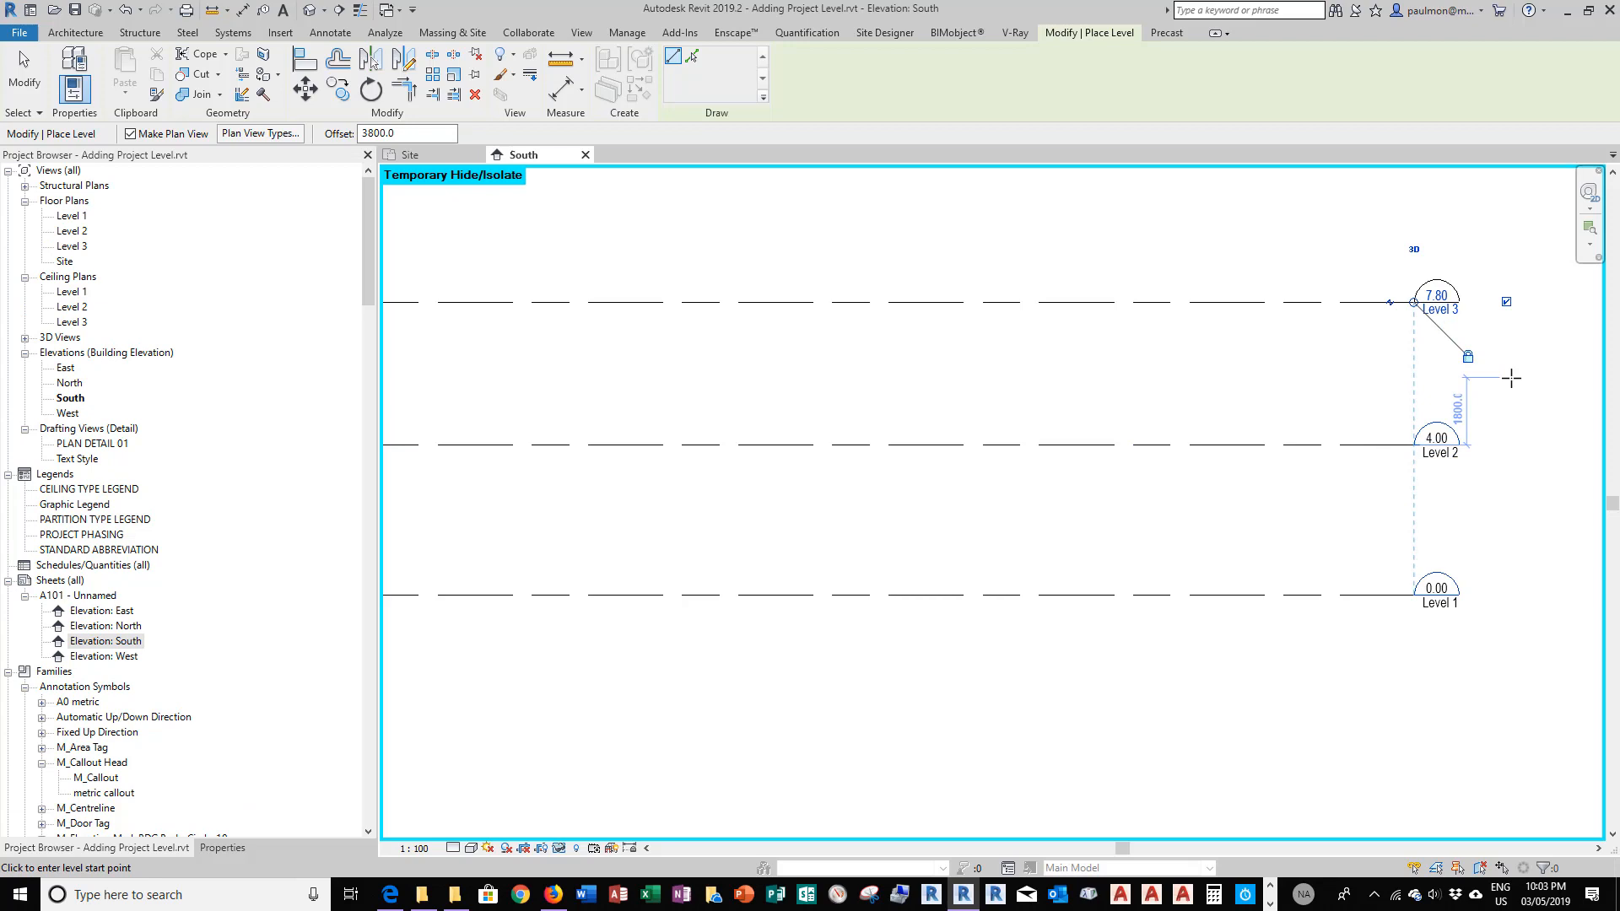
{"action": "key", "text": "Escape"}
{"action": "key", "text": "Escape"}
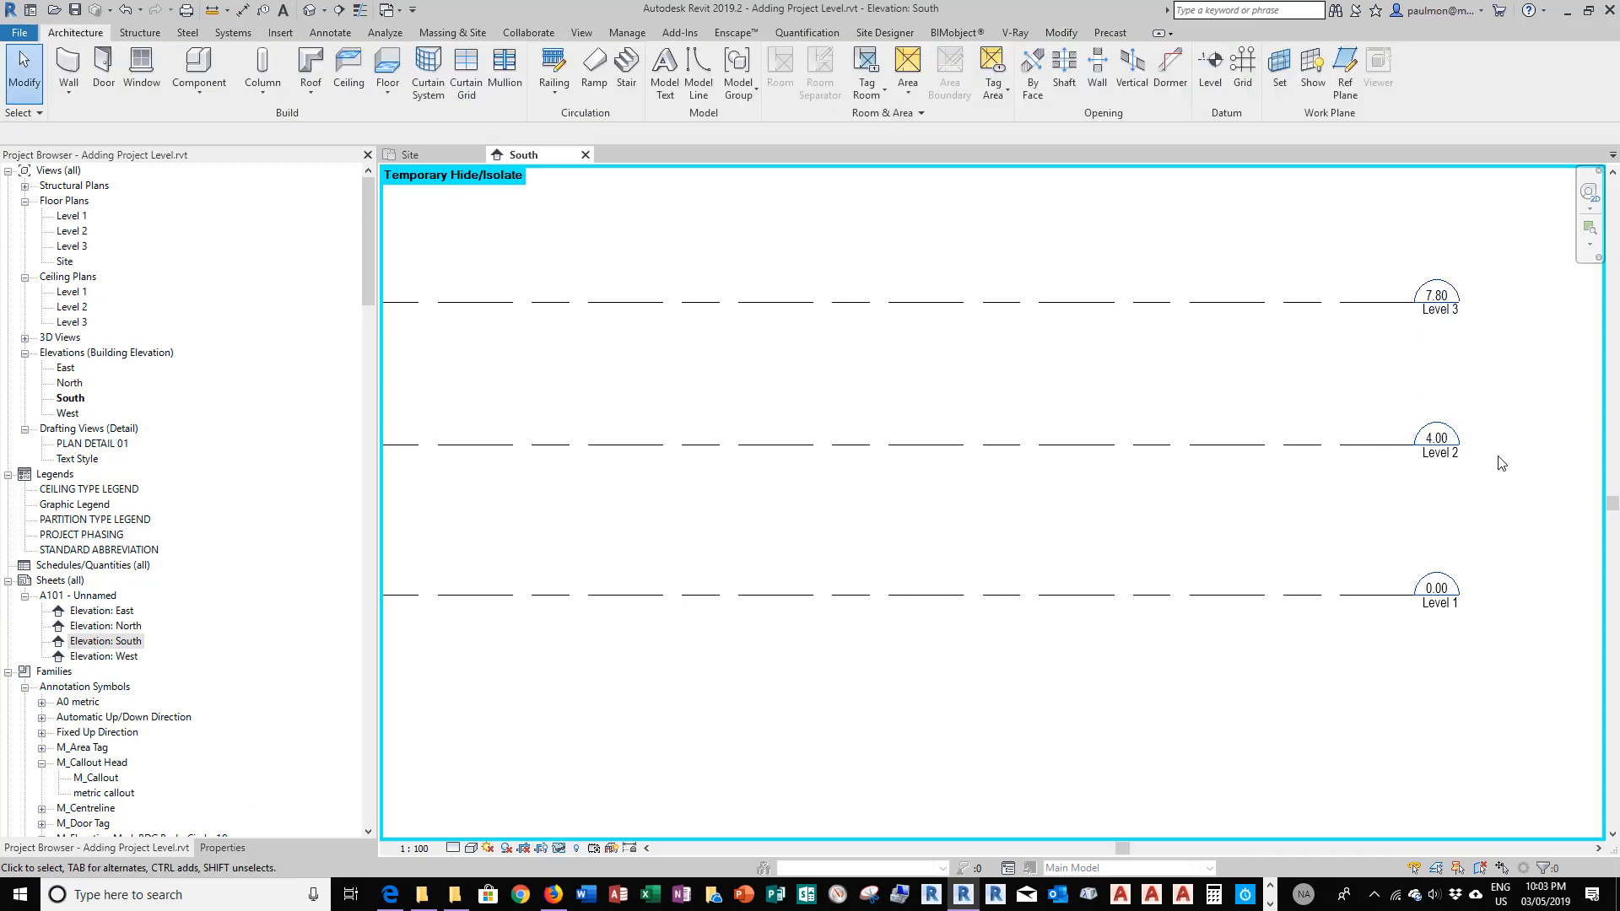
Set the elevation of Level 2 to 3.80 m
{"action": "scroll", "coordinate": [1505, 452], "scroll_direction": "up", "scroll_amount": 2}
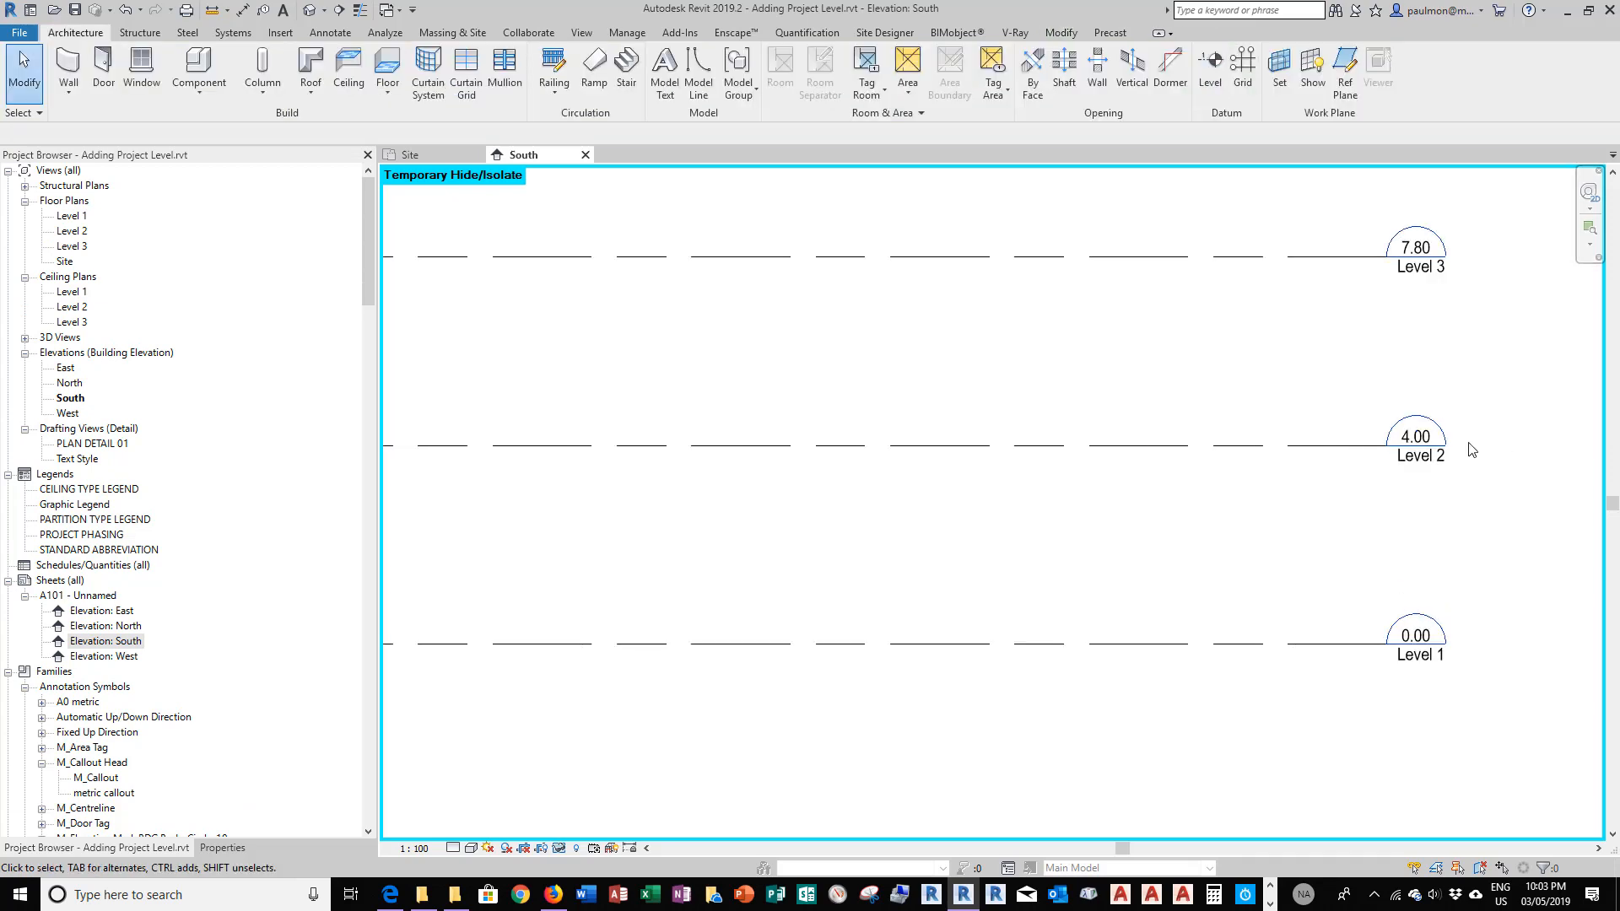
{"action": "left_click", "coordinate": [1422, 447]}
{"action": "scroll", "coordinate": [1080, 563], "scroll_direction": "down", "scroll_amount": 1}
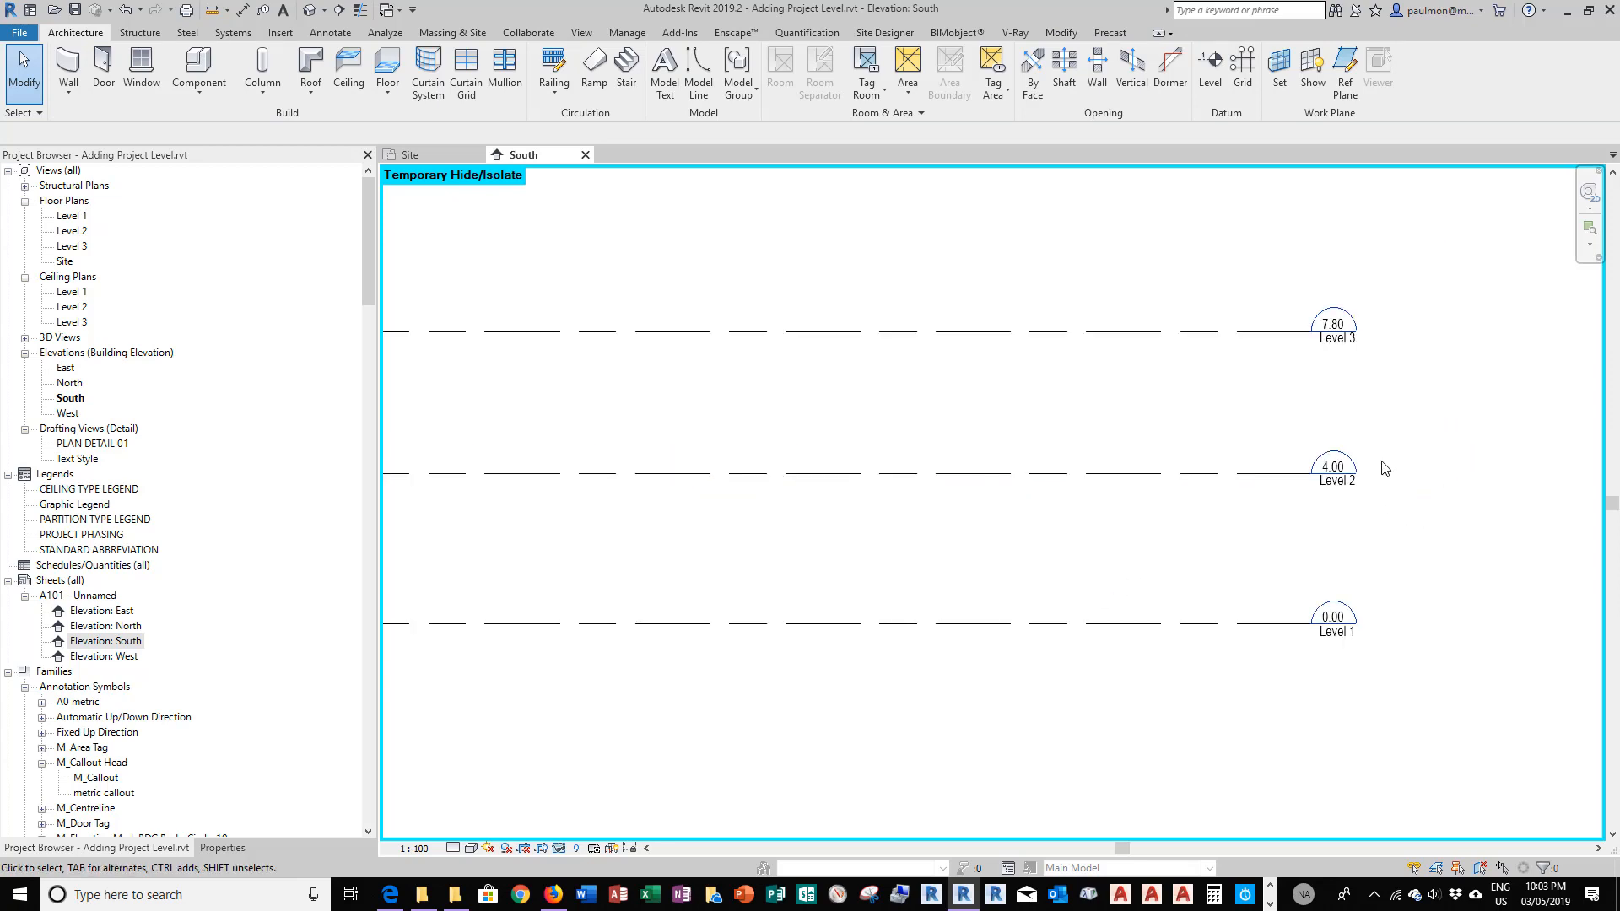
{"action": "scroll", "coordinate": [1384, 468], "scroll_direction": "up", "scroll_amount": 1}
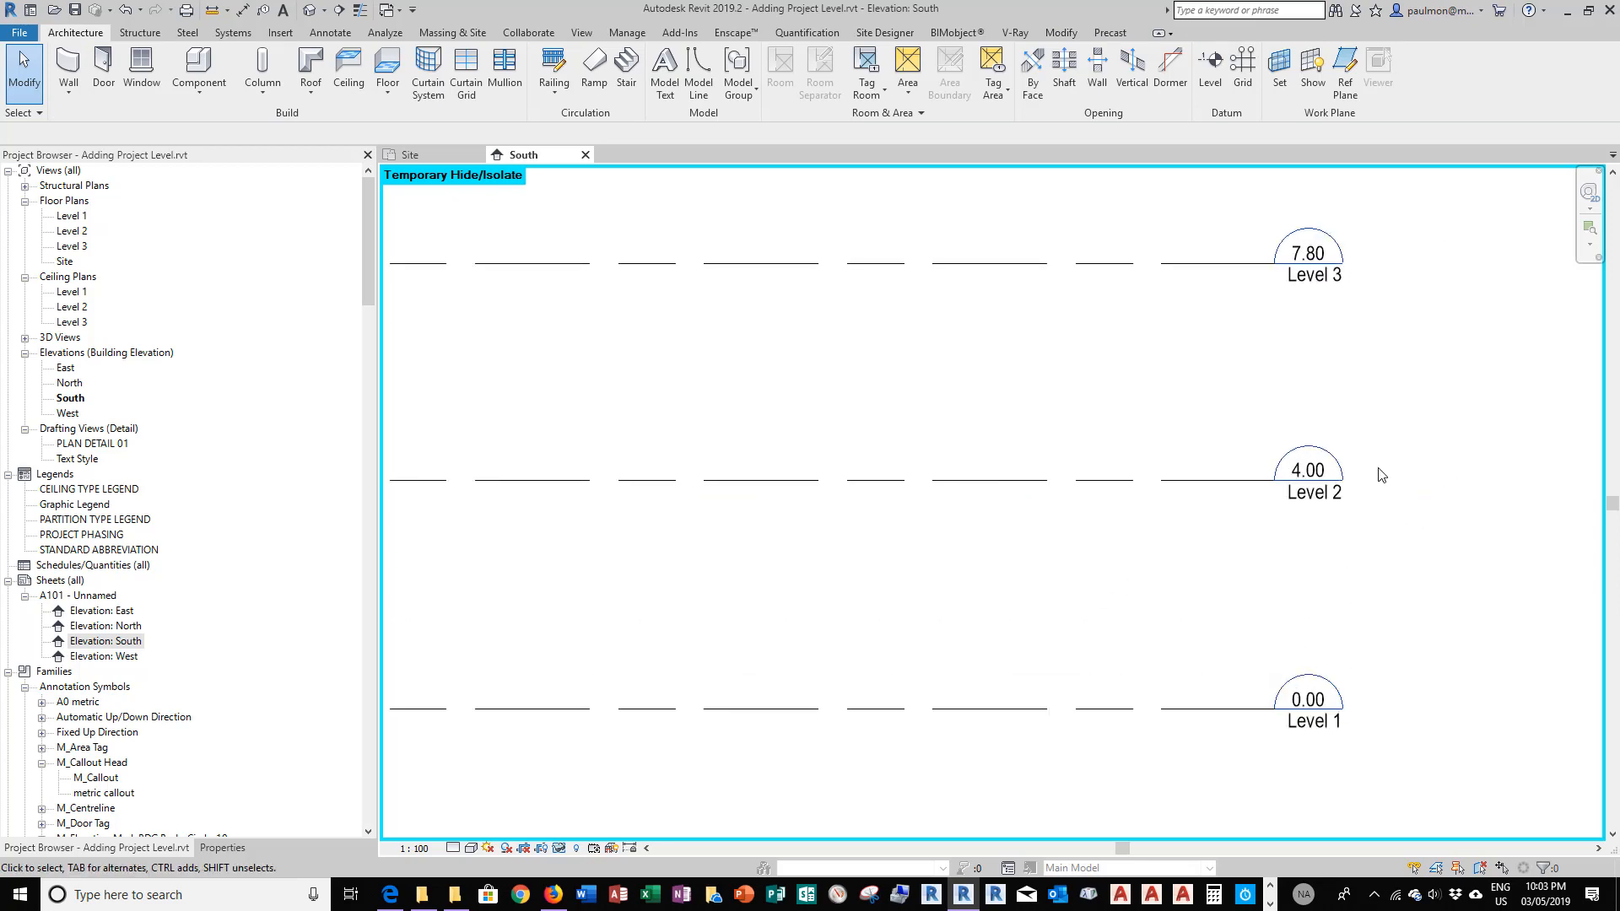
{"action": "left_click", "coordinate": [1314, 471]}
{"action": "left_click", "coordinate": [1315, 469]}
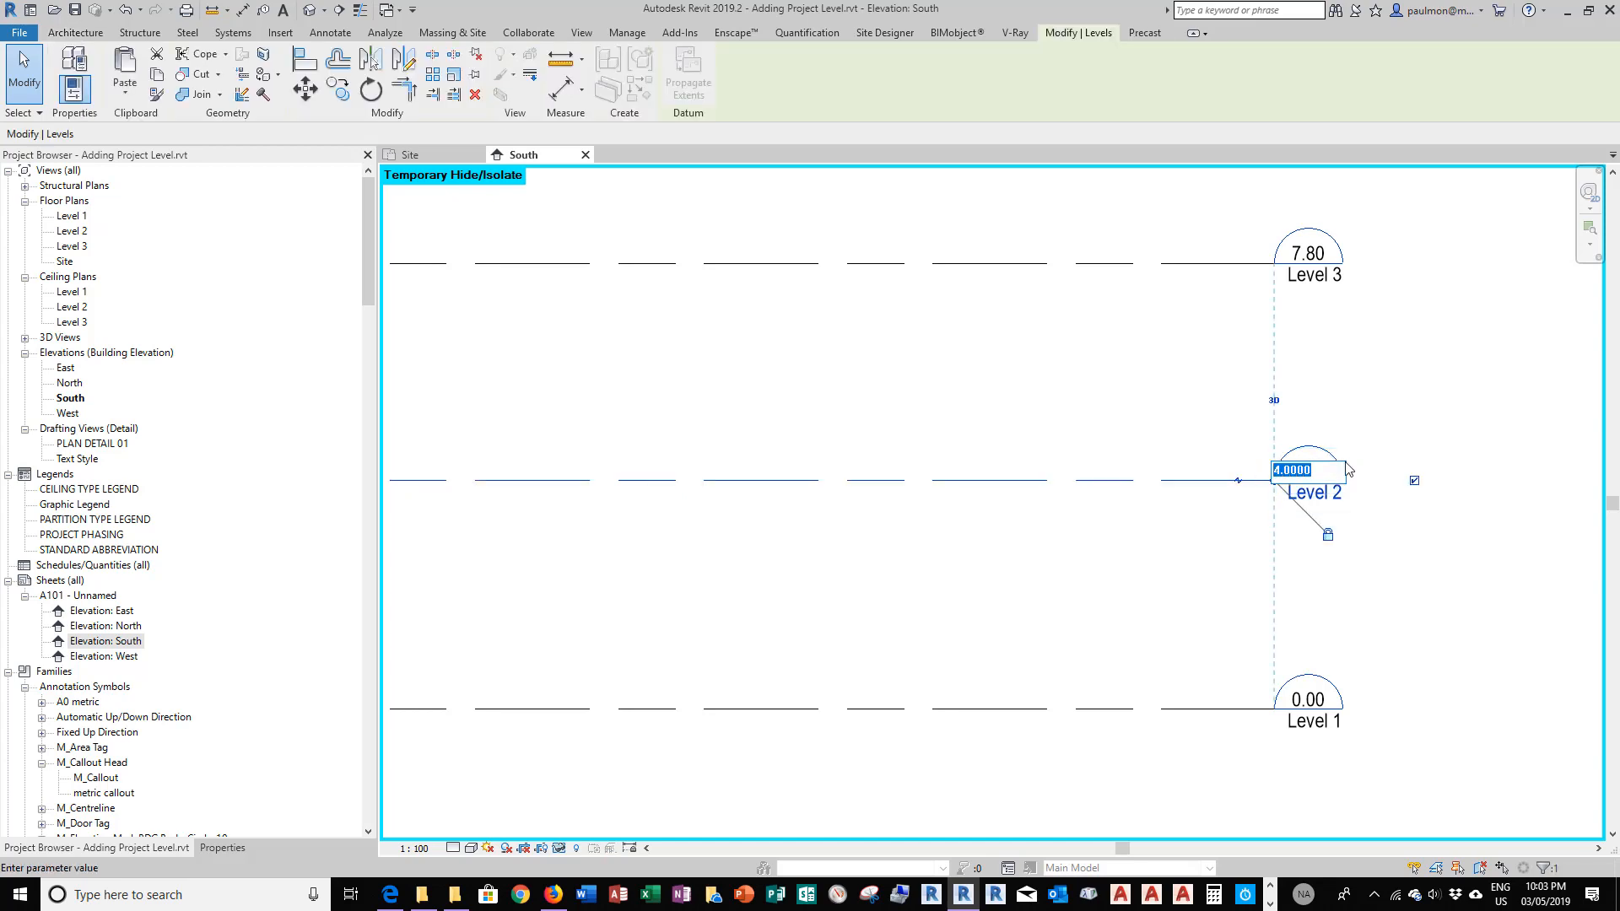
{"action": "type", "text": "3"}
{"action": "key", "text": "Return"}
{"action": "left_click", "coordinate": [1378, 430]}
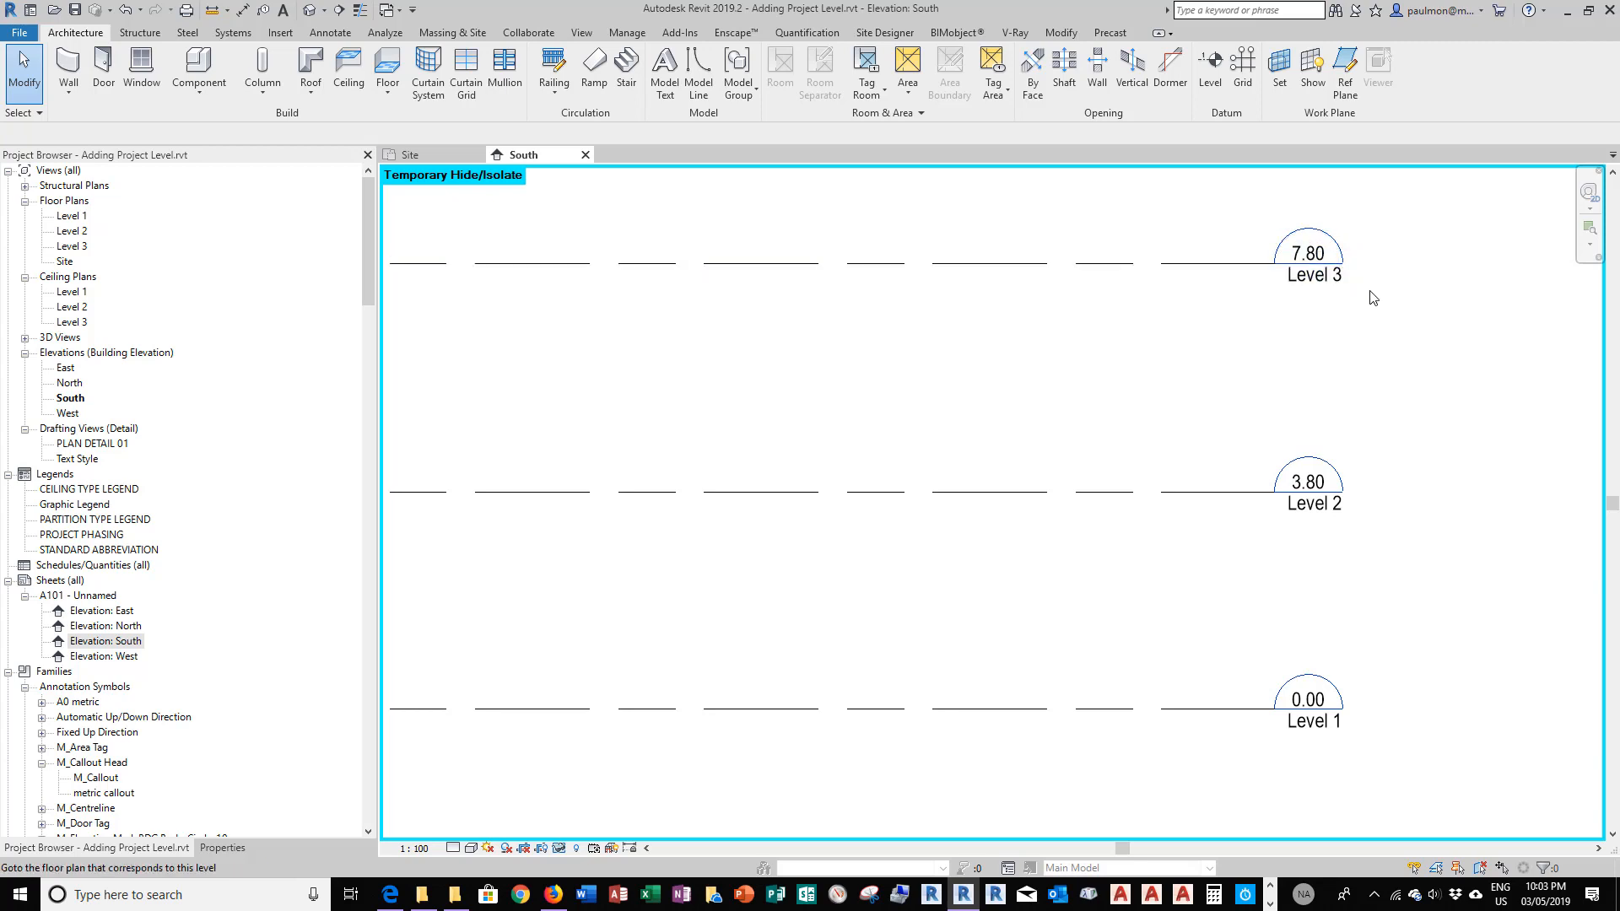
Set the distance from Level 2 up to Level 3 to 3800 mm
{"action": "left_click", "coordinate": [1215, 267]}
{"action": "scroll", "coordinate": [1461, 409], "scroll_direction": "down", "scroll_amount": 5}
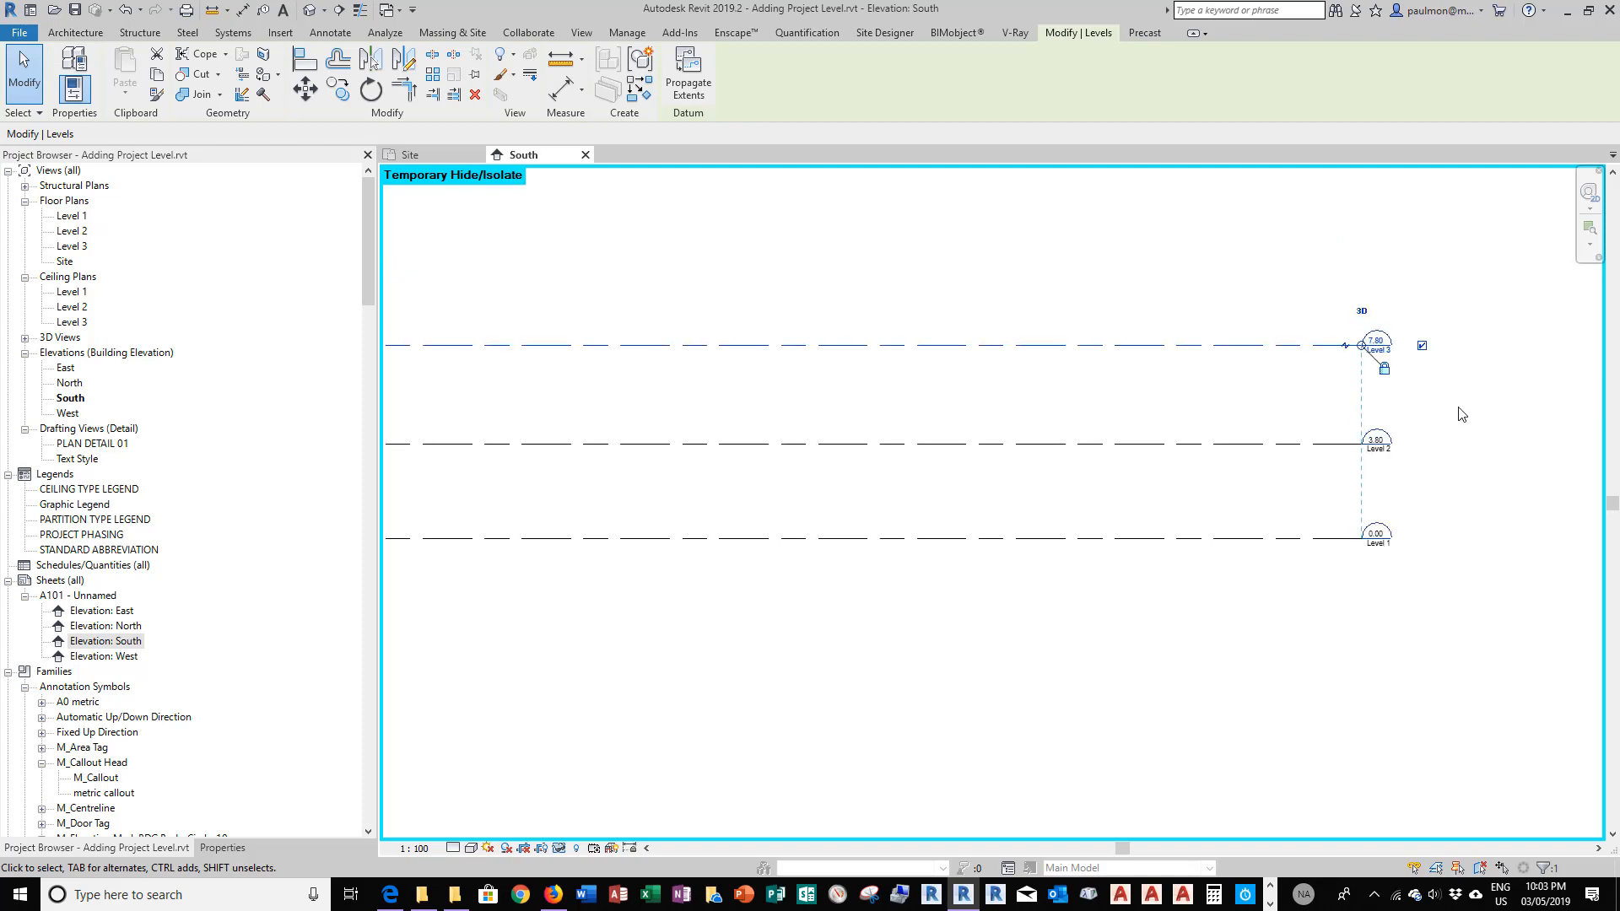
{"action": "scroll", "coordinate": [845, 394], "scroll_direction": "up", "scroll_amount": 3}
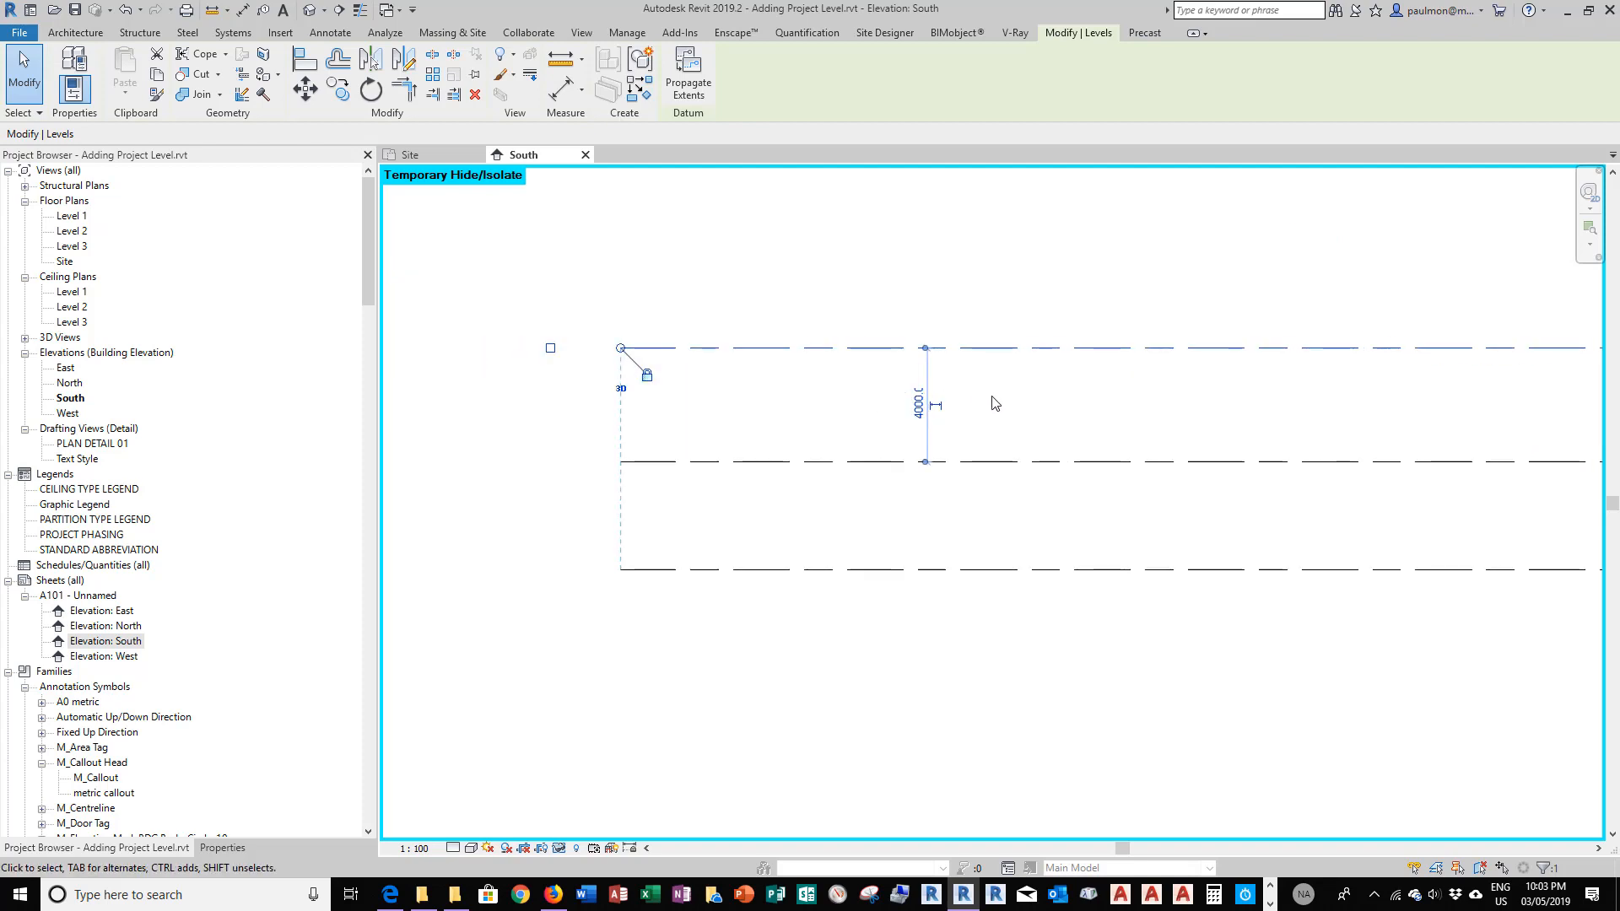
{"action": "left_click", "coordinate": [918, 422]}
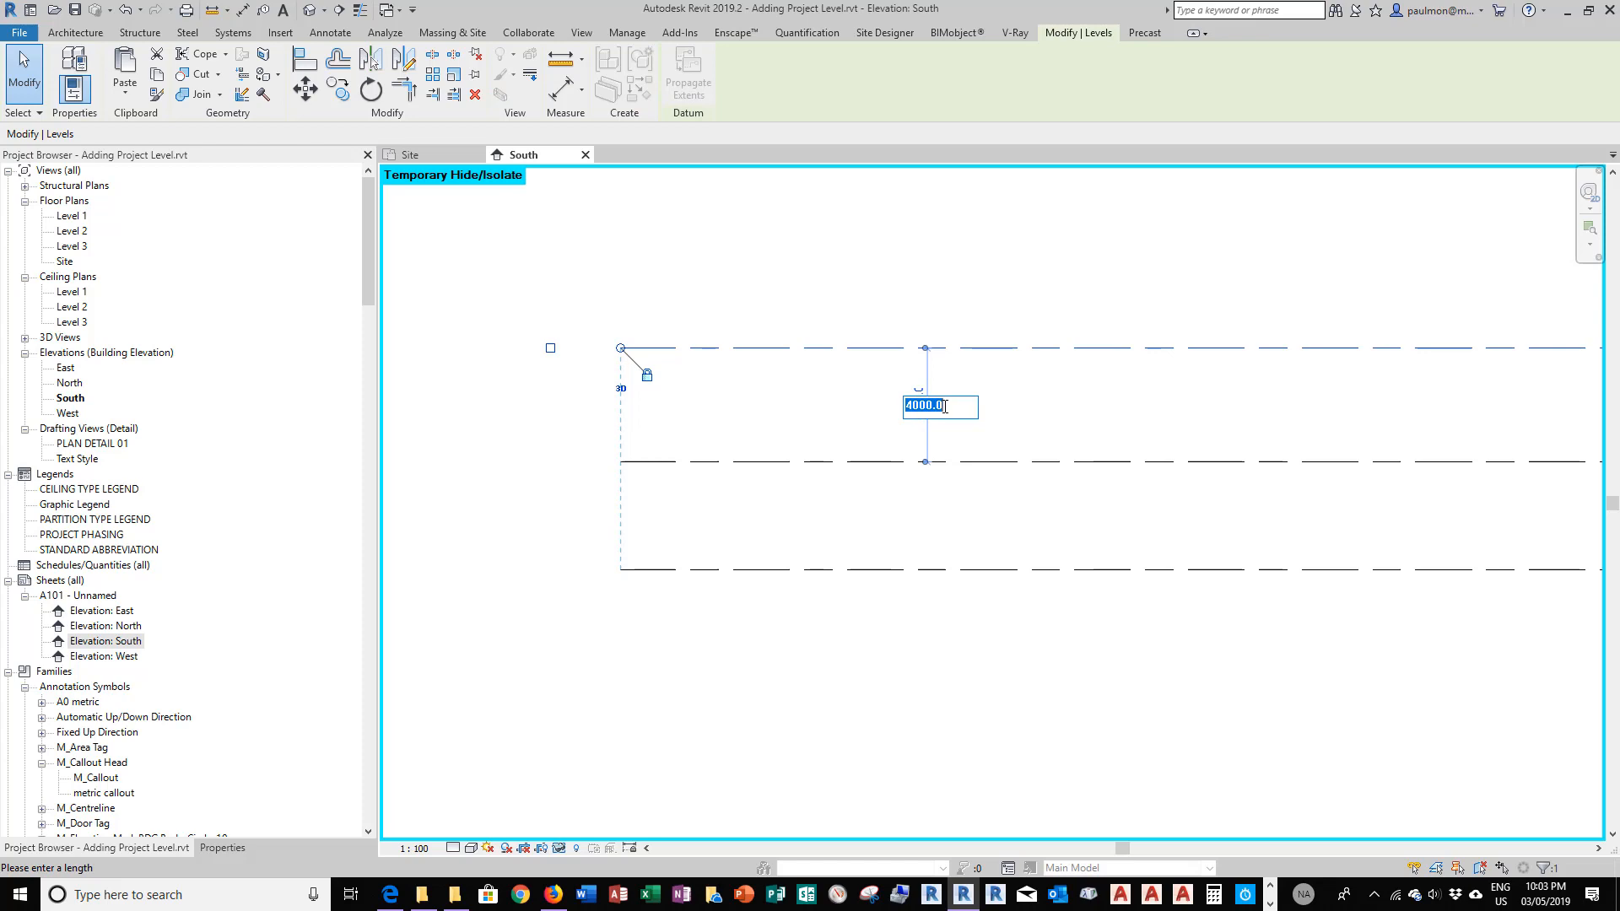
{"action": "type", "text": "3800"}
{"action": "key", "text": "Return"}
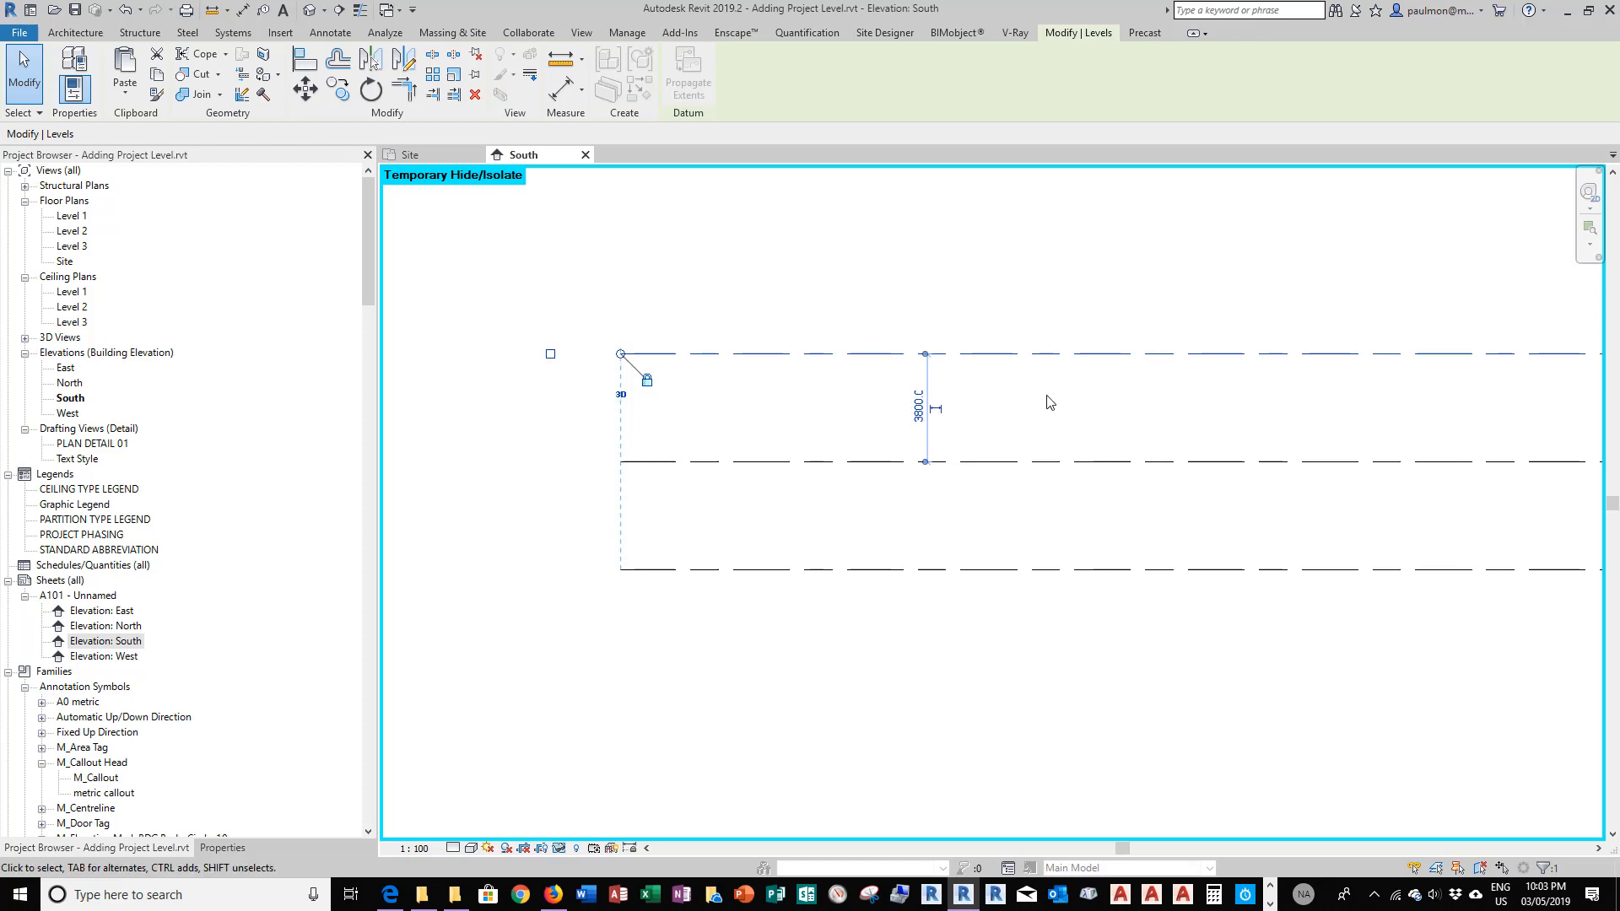
{"action": "key", "text": "Escape"}
{"action": "scroll", "coordinate": [868, 326], "scroll_direction": "down", "scroll_amount": 3}
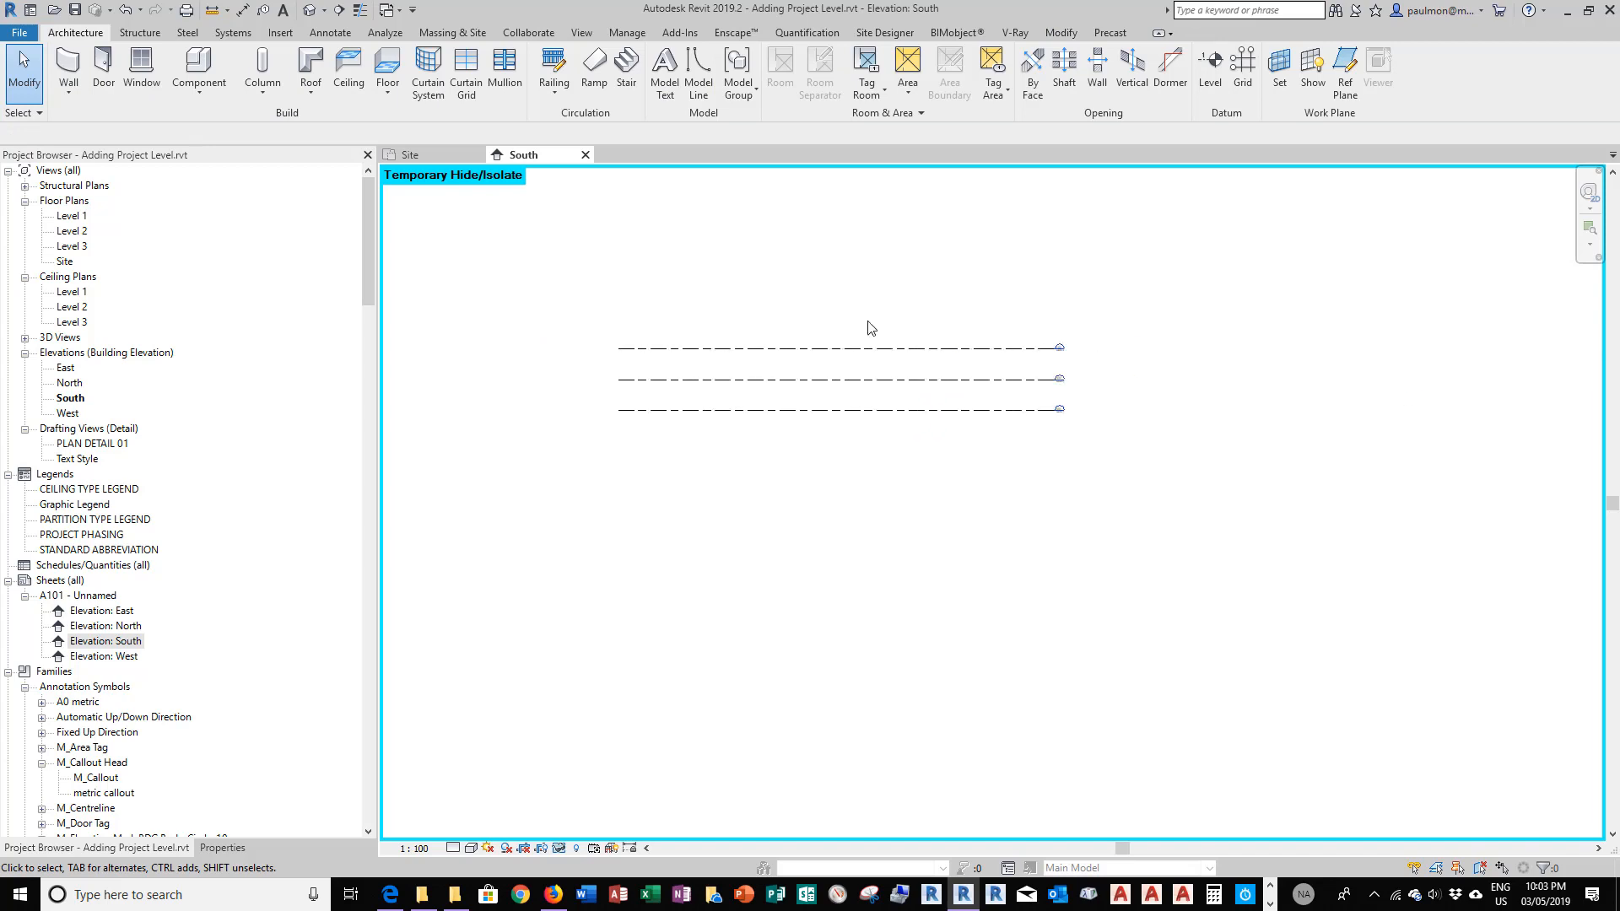
{"action": "scroll", "coordinate": [1041, 351], "scroll_direction": "up", "scroll_amount": 3}
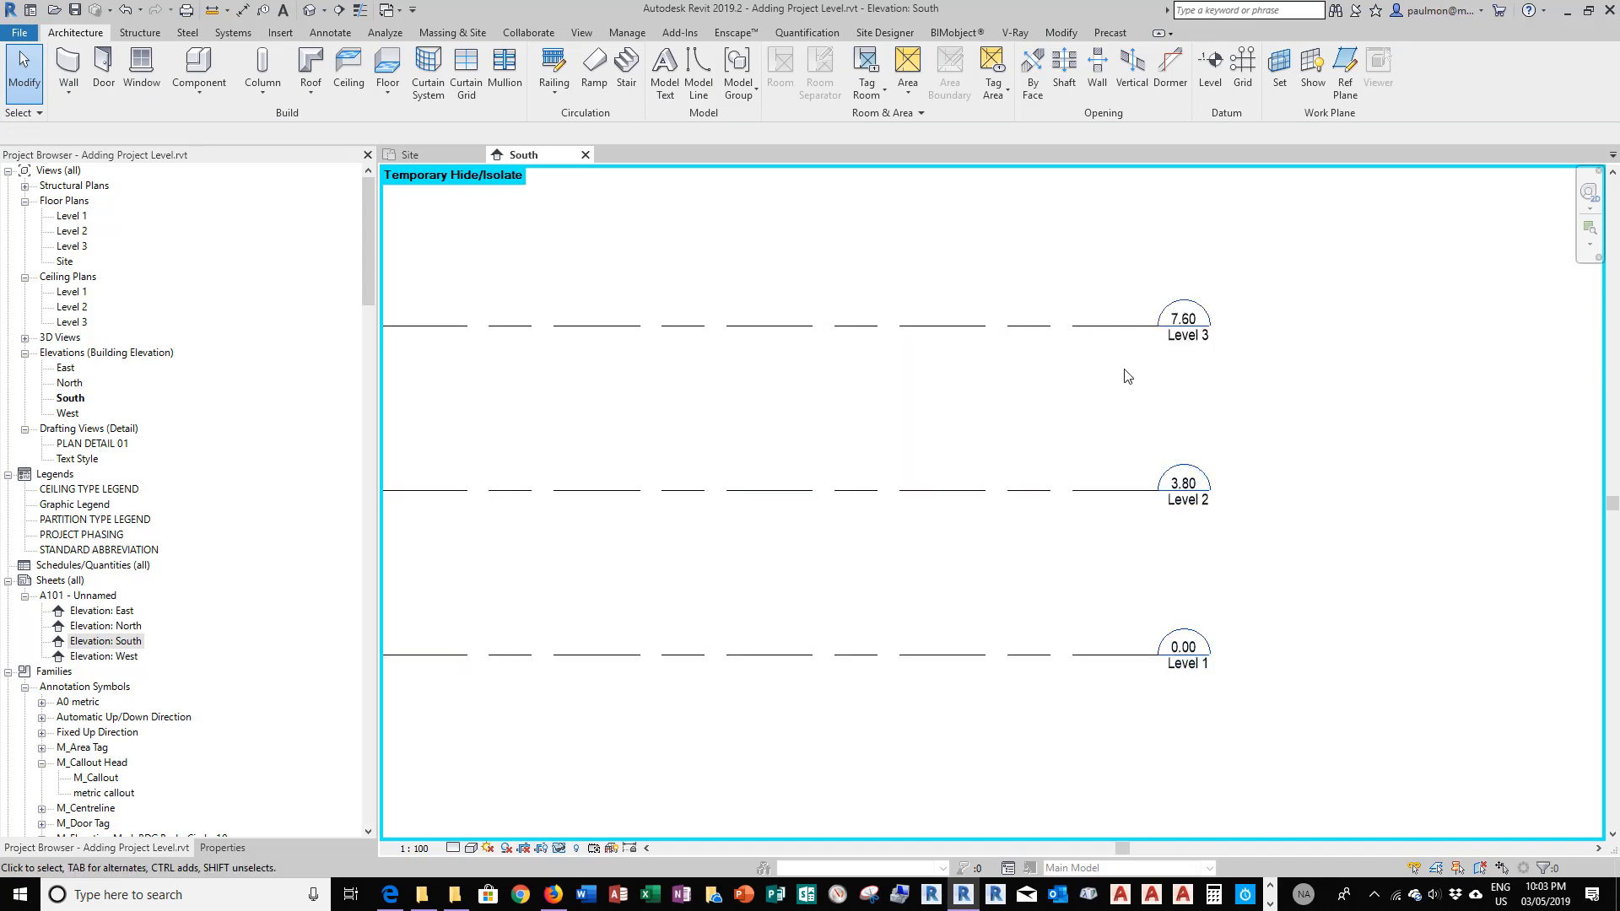
{"action": "scroll", "coordinate": [1434, 397], "scroll_direction": "down", "scroll_amount": 3}
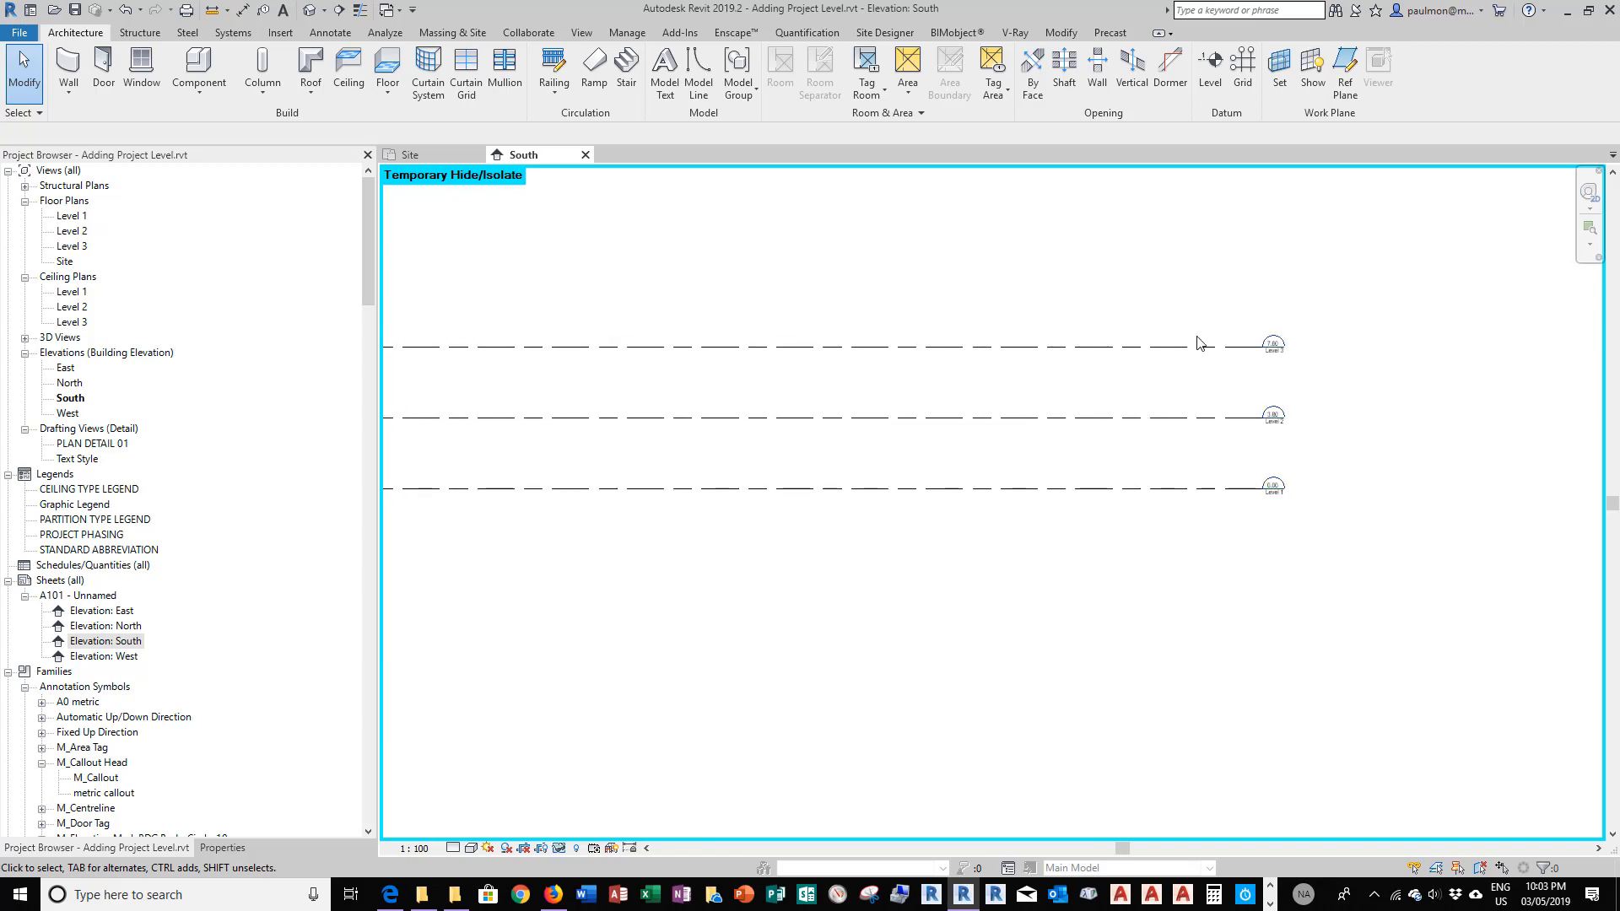
Draw a level about 3100 mm above Level 3, creating only a floor plan view and aligning both ends with the existing levels
{"action": "scroll", "coordinate": [1255, 368], "scroll_direction": "down", "scroll_amount": 1}
{"action": "scroll", "coordinate": [583, 291], "scroll_direction": "up", "scroll_amount": 1}
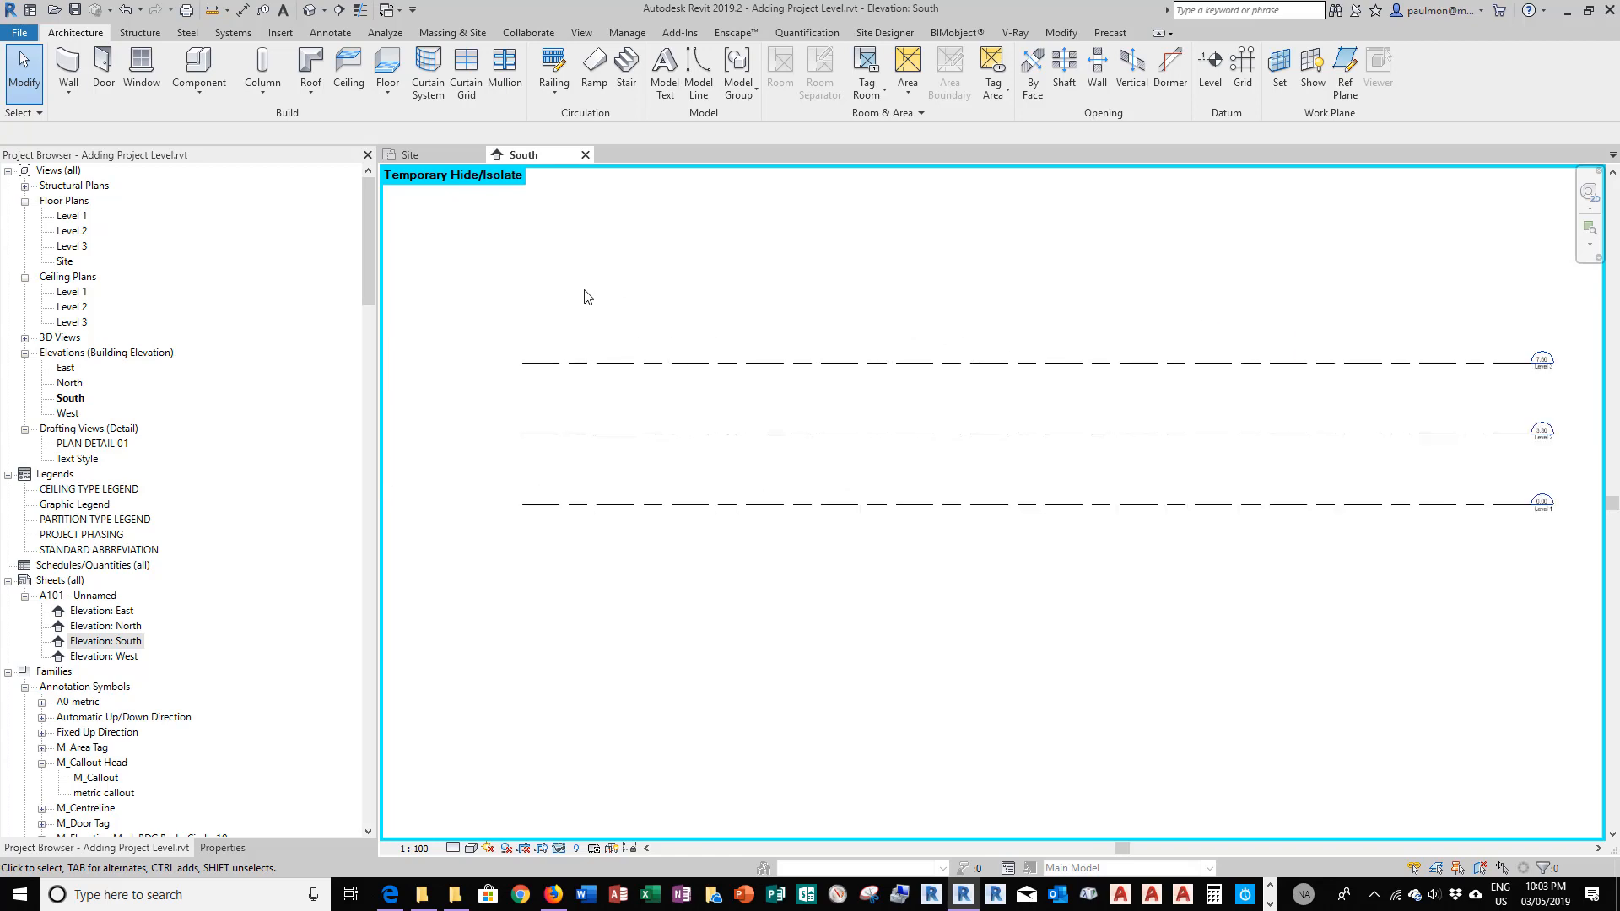
{"action": "scroll", "coordinate": [535, 299], "scroll_direction": "down", "scroll_amount": 1}
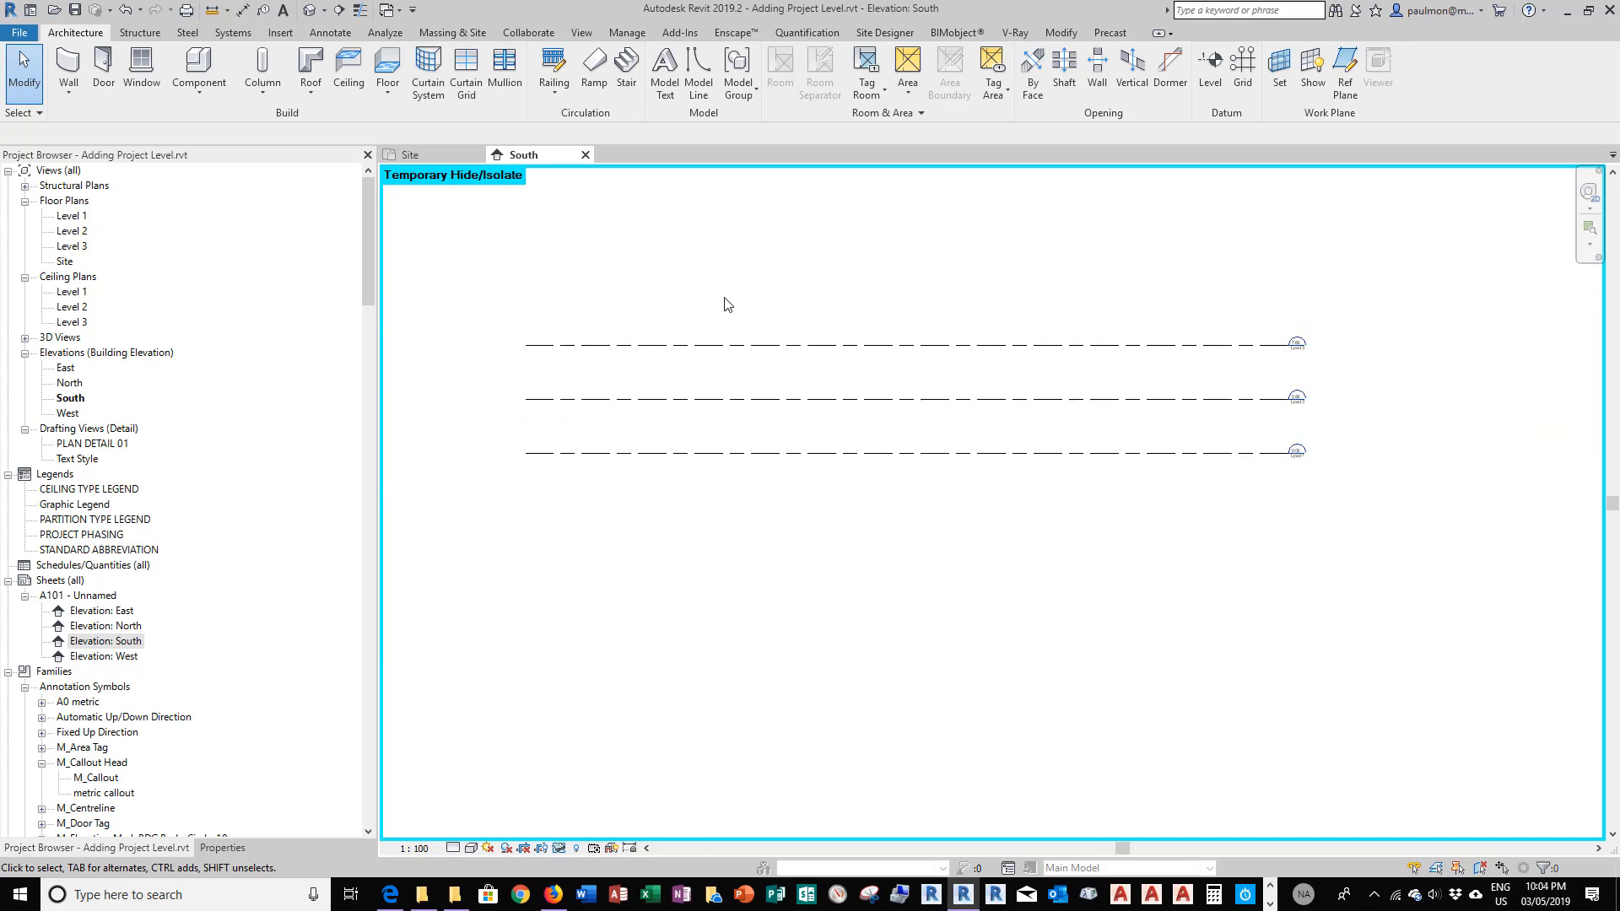
{"action": "left_click", "coordinate": [1206, 79]}
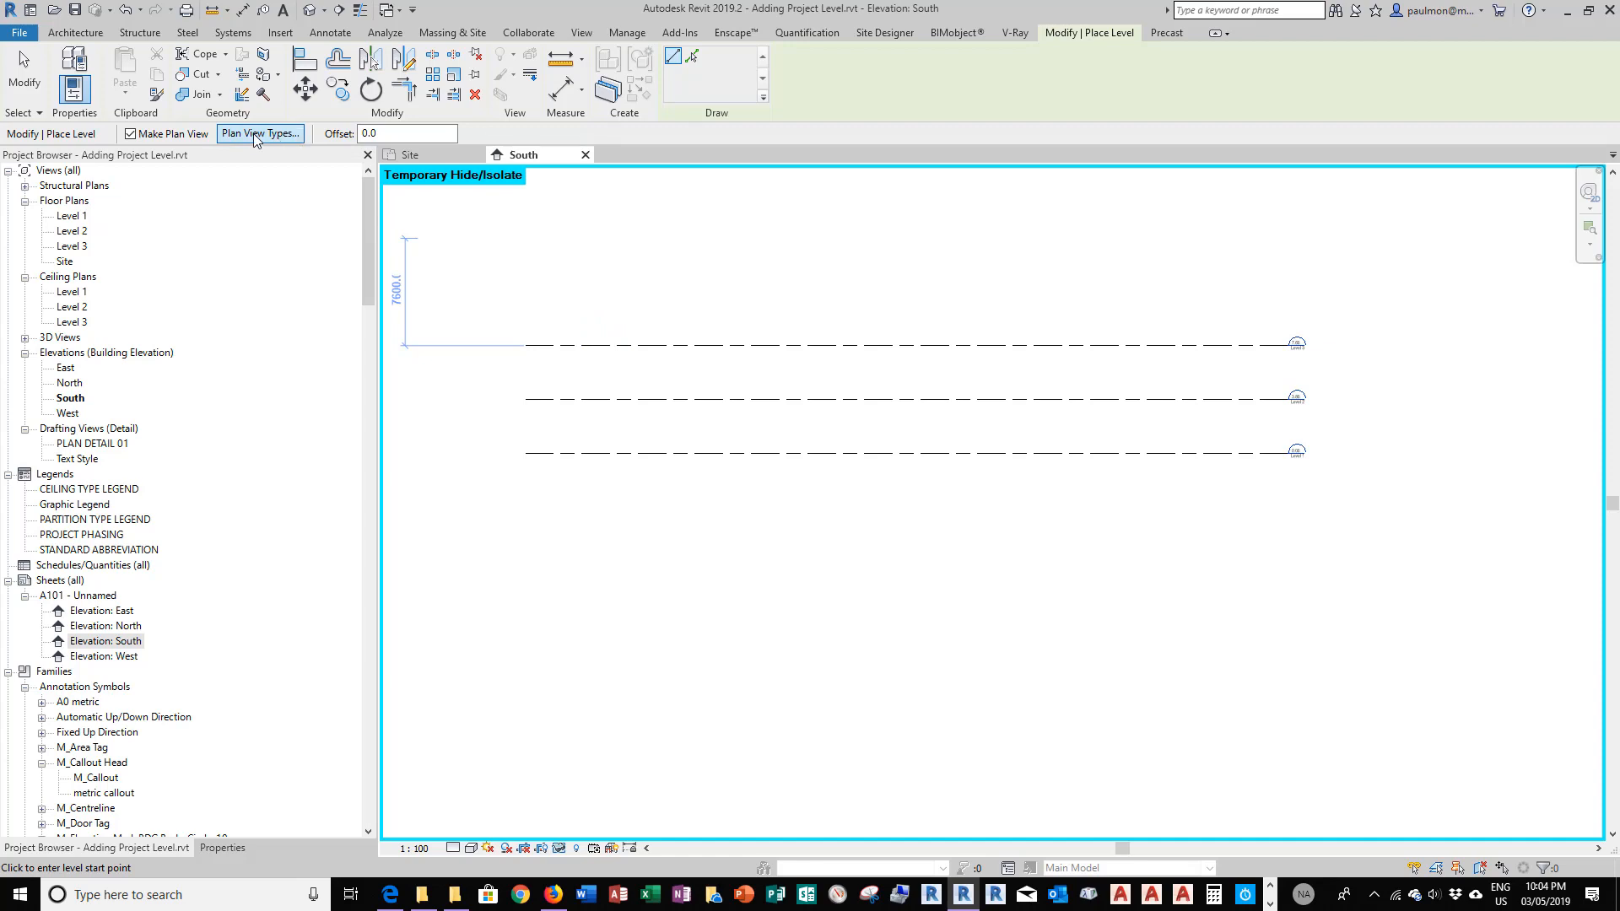
{"action": "left_click", "coordinate": [291, 137]}
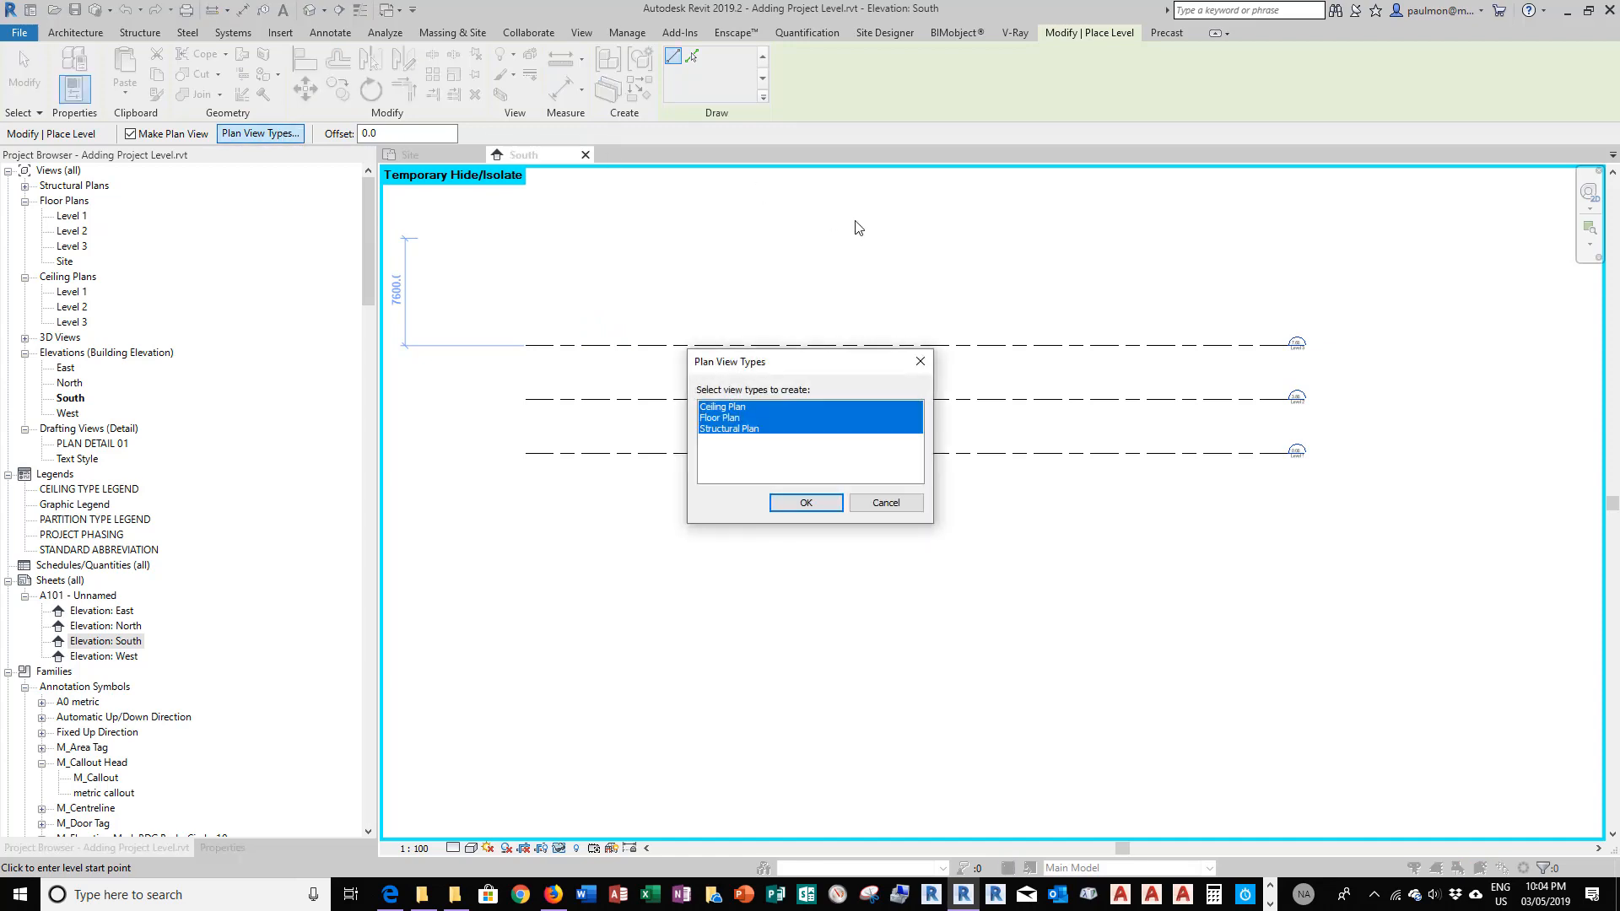
{"action": "left_click", "coordinate": [730, 430]}
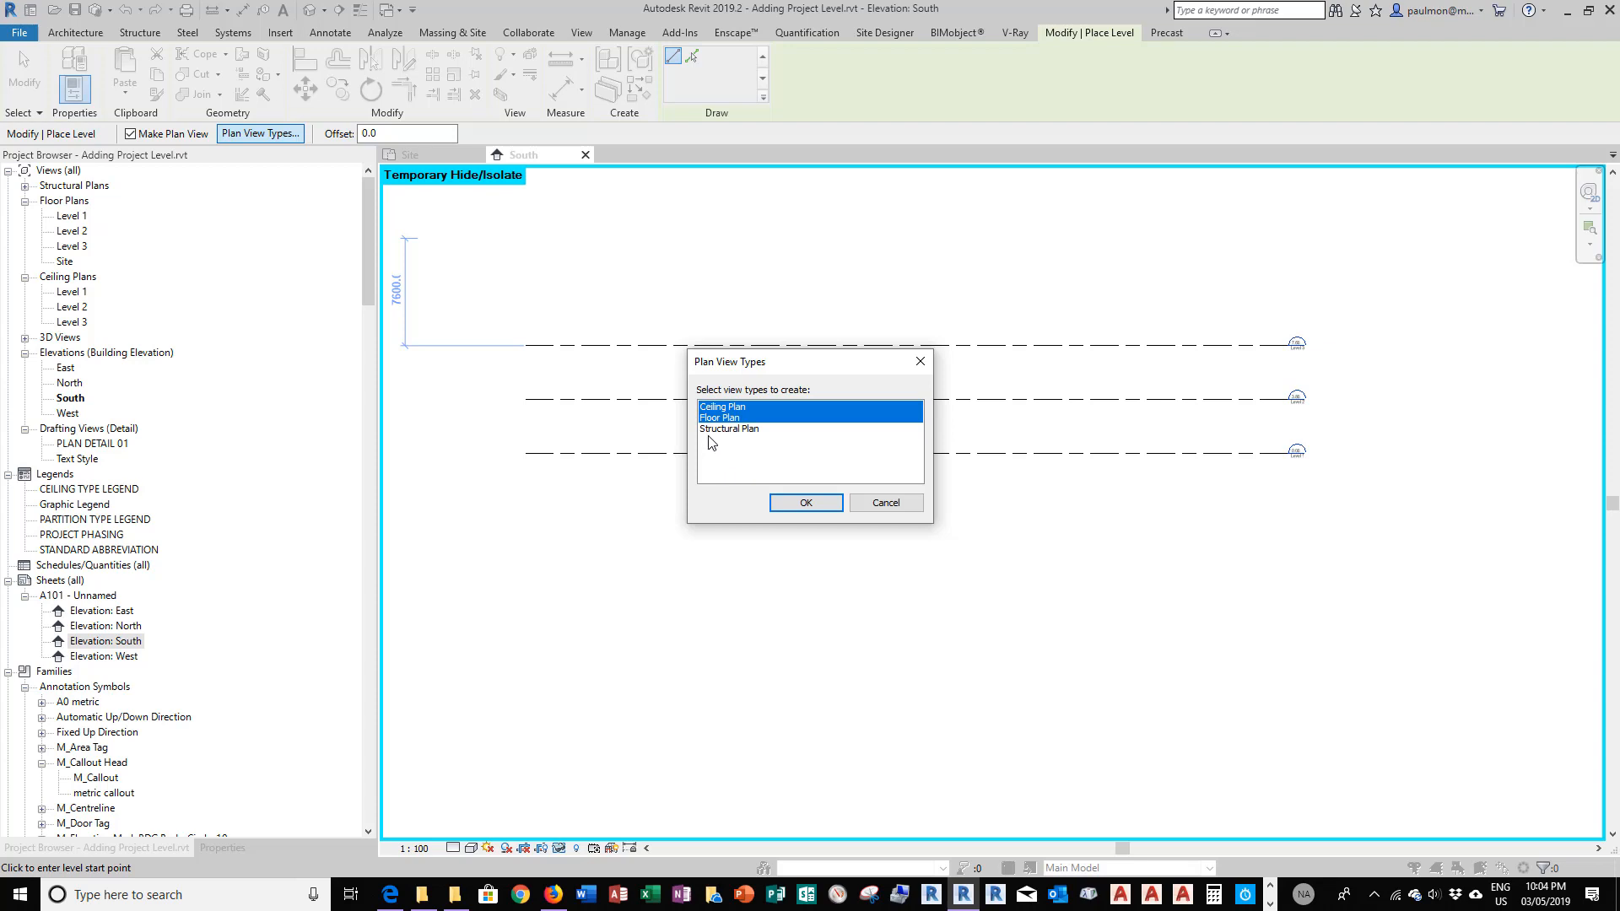
{"action": "left_click", "coordinate": [722, 409]}
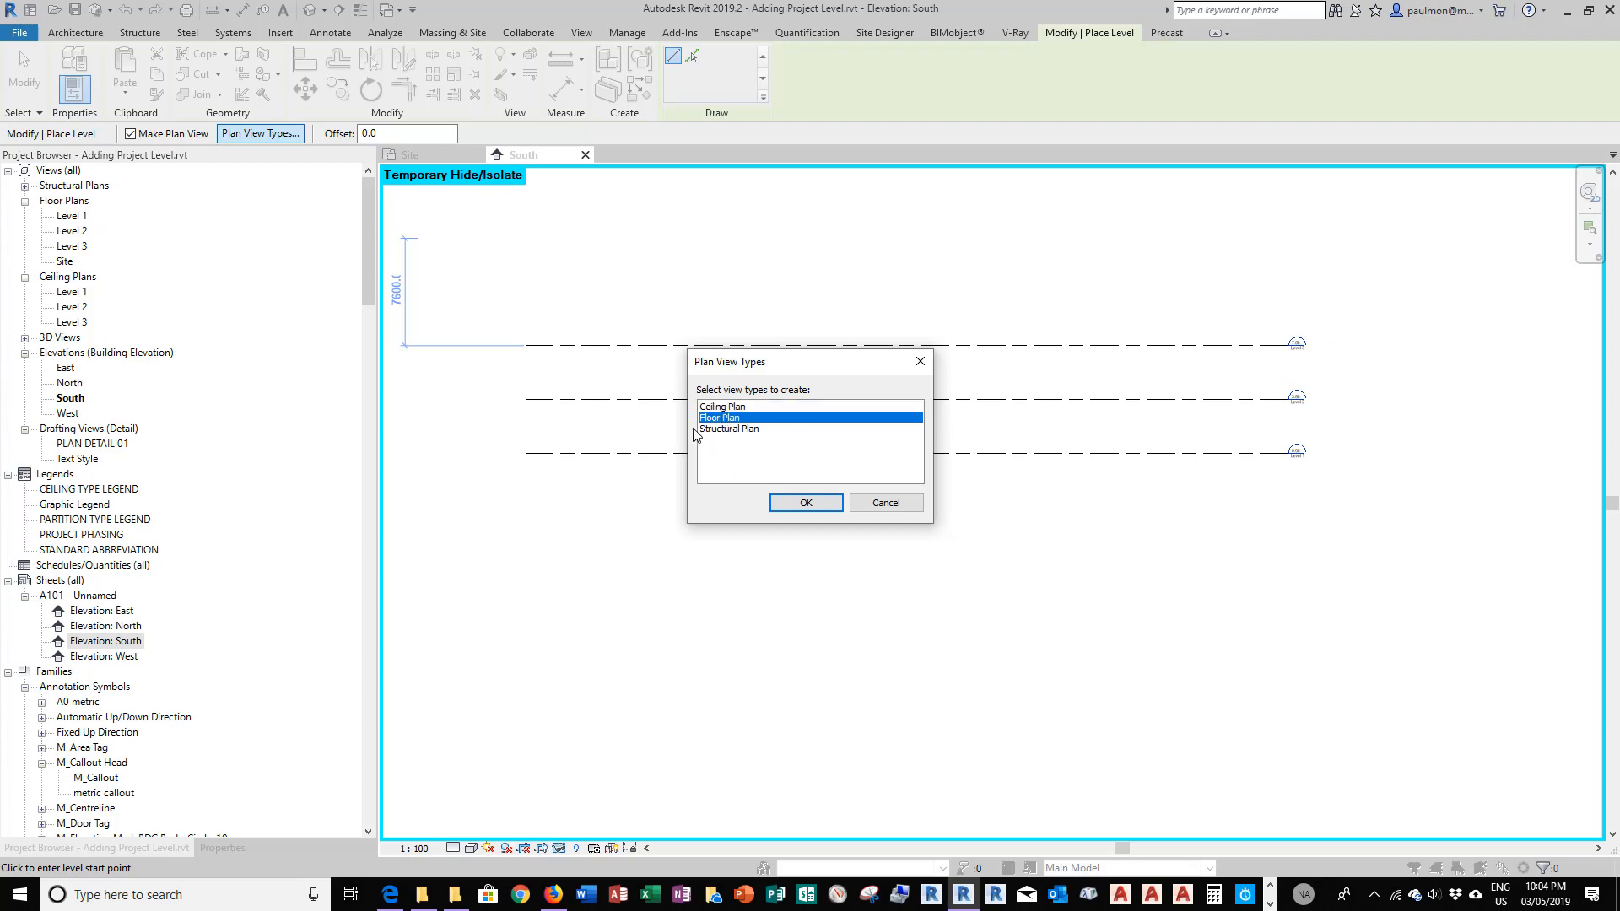
{"action": "left_click", "coordinate": [806, 503]}
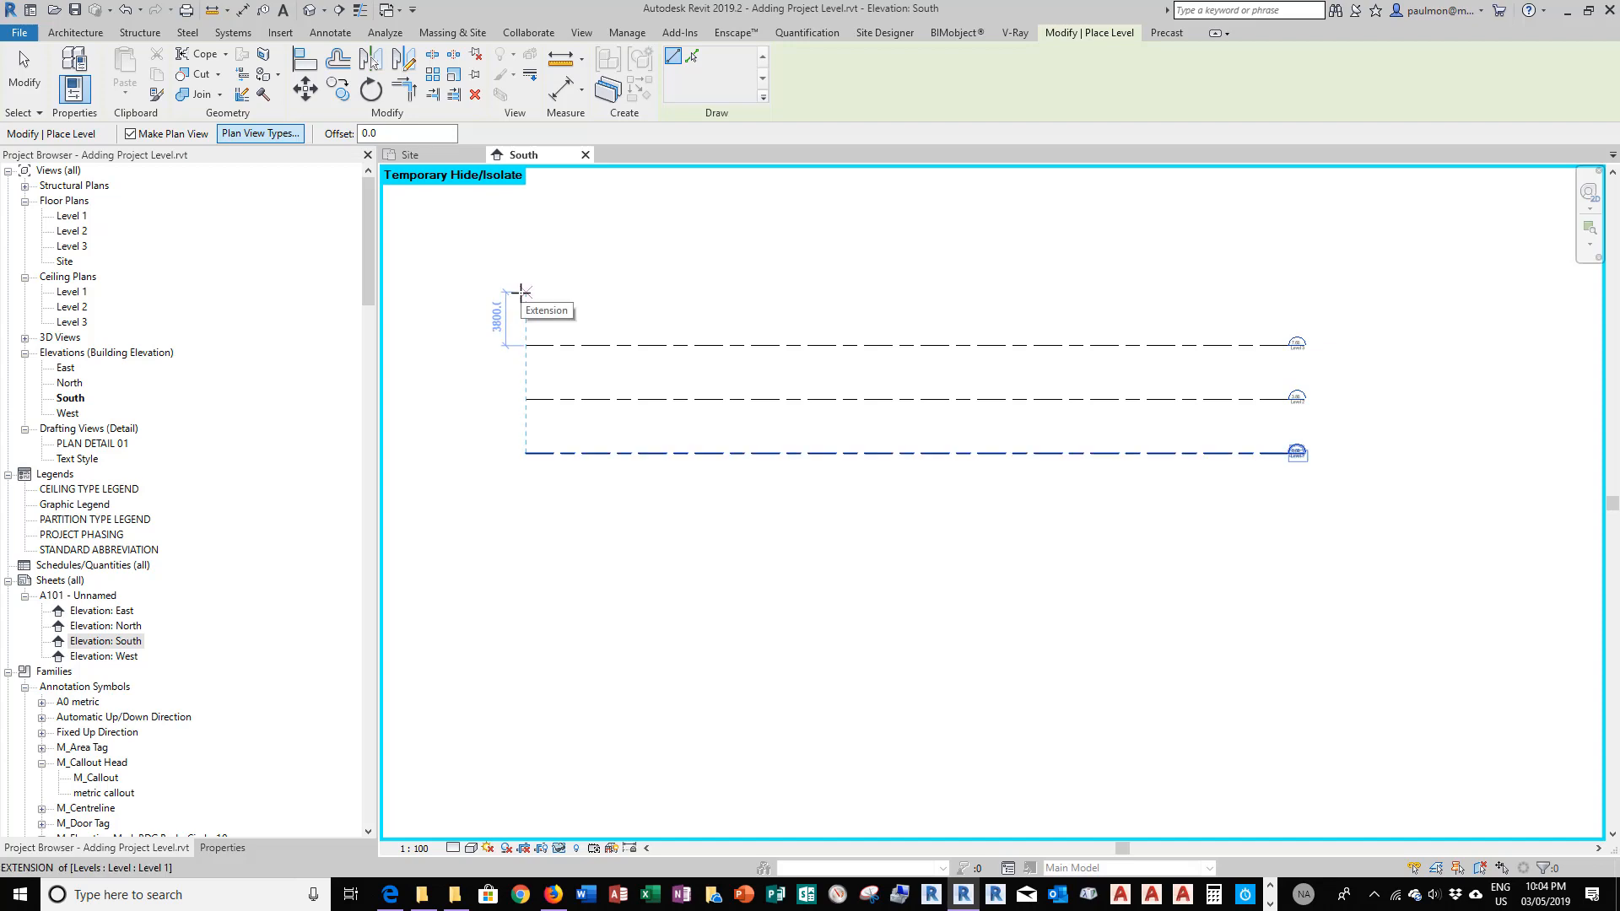
{"action": "left_click", "coordinate": [523, 302]}
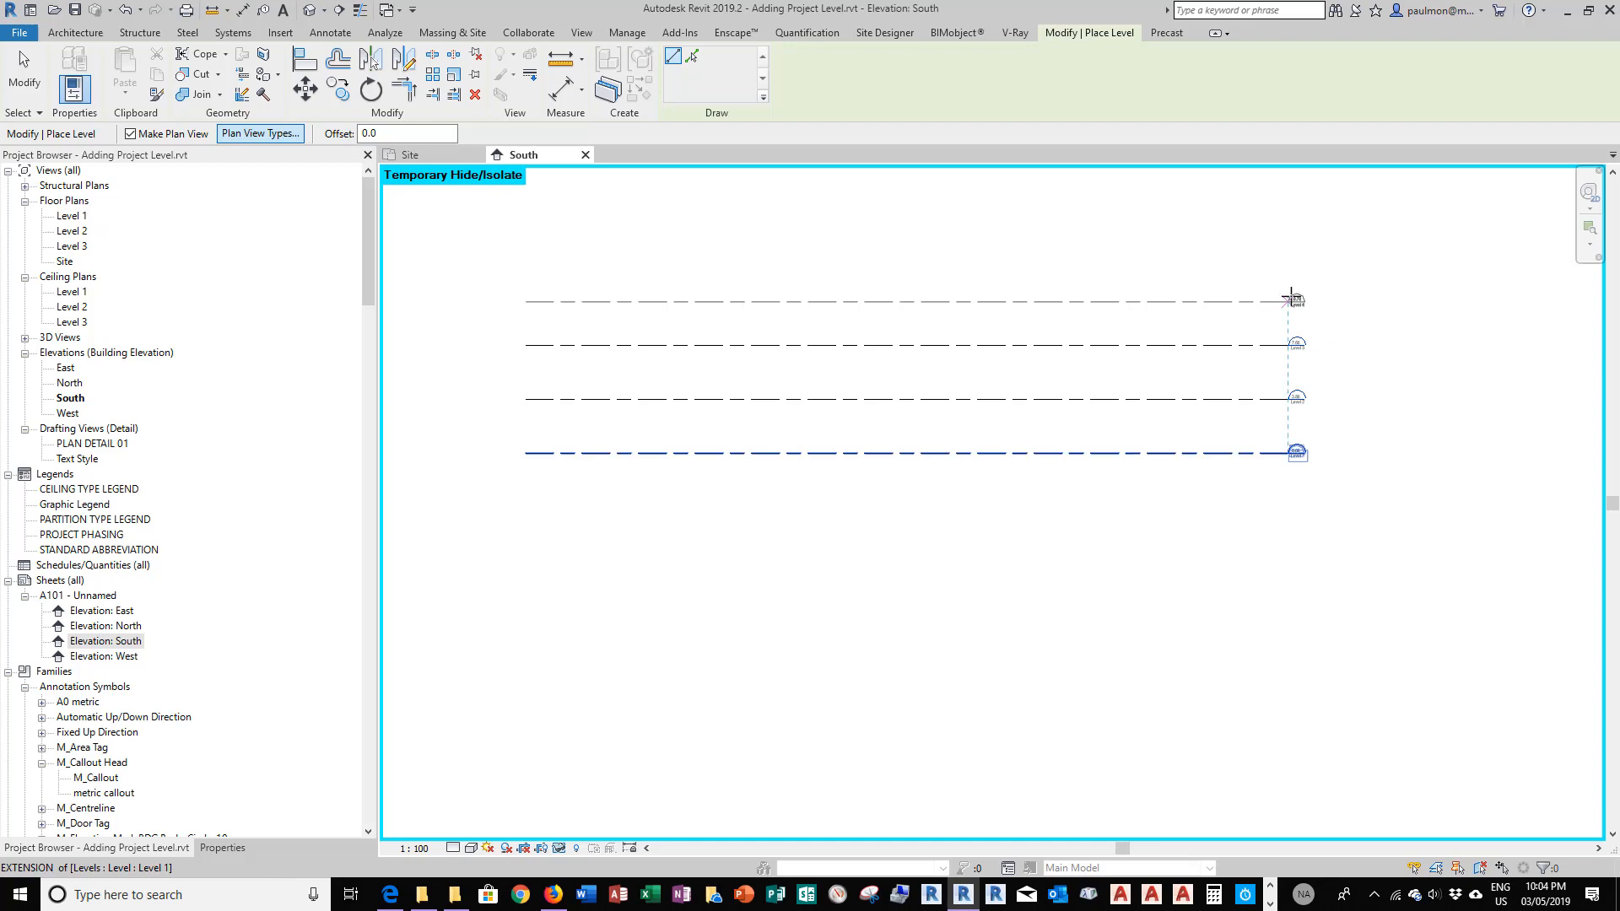
{"action": "left_click", "coordinate": [1291, 298]}
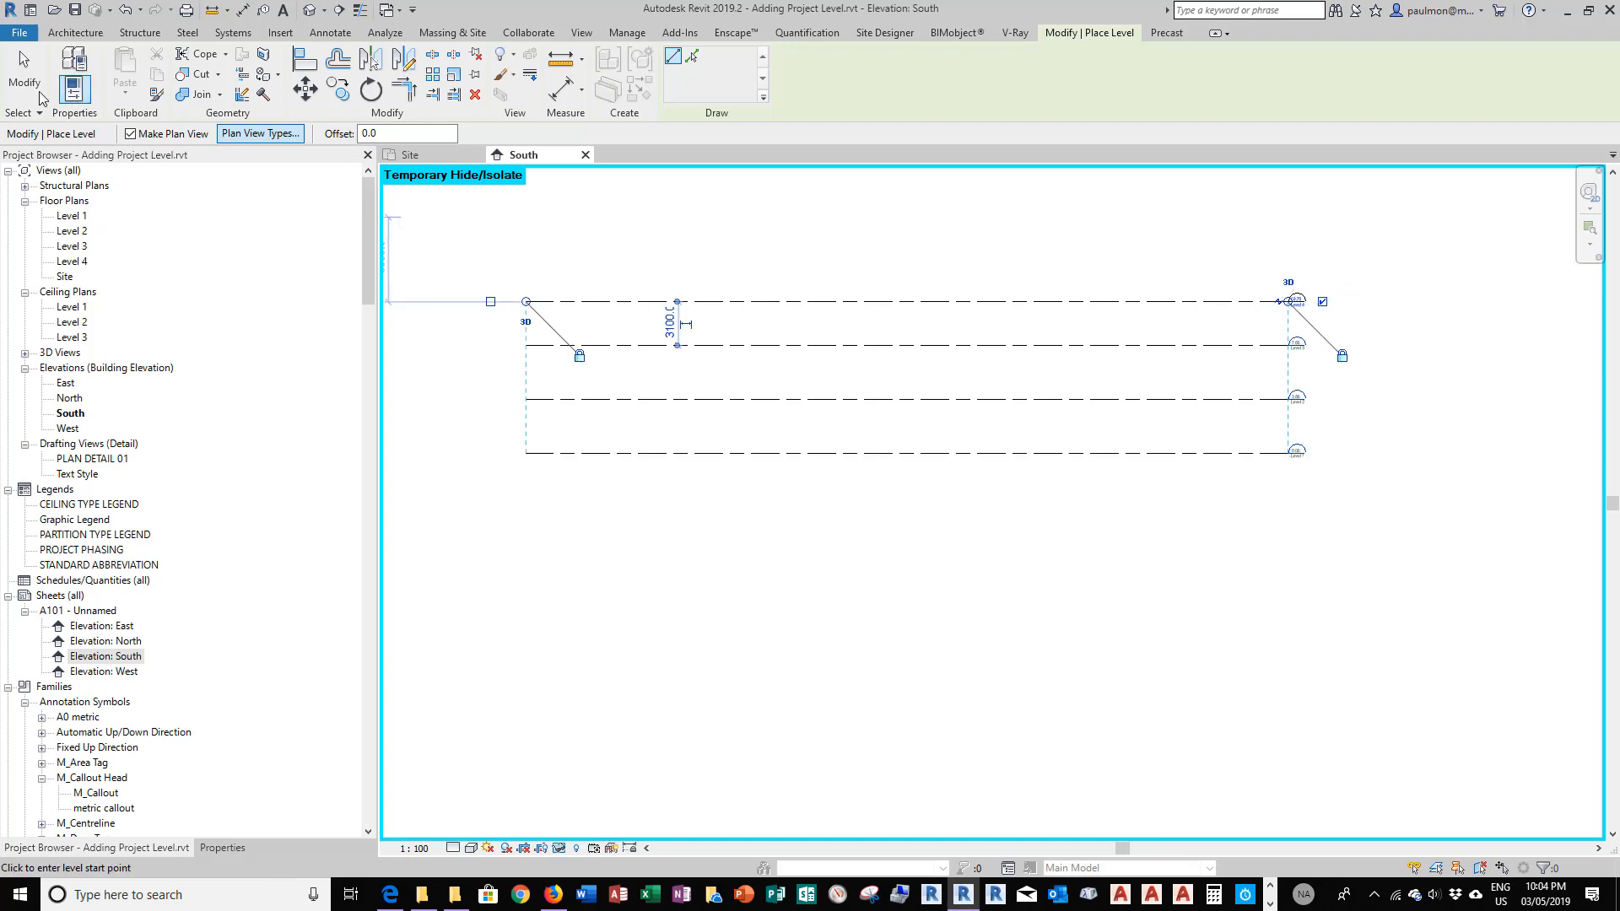
Set the distance from Level 3 up to the new level to 3800 mm and end level placement
{"action": "left_click", "coordinate": [669, 323]}
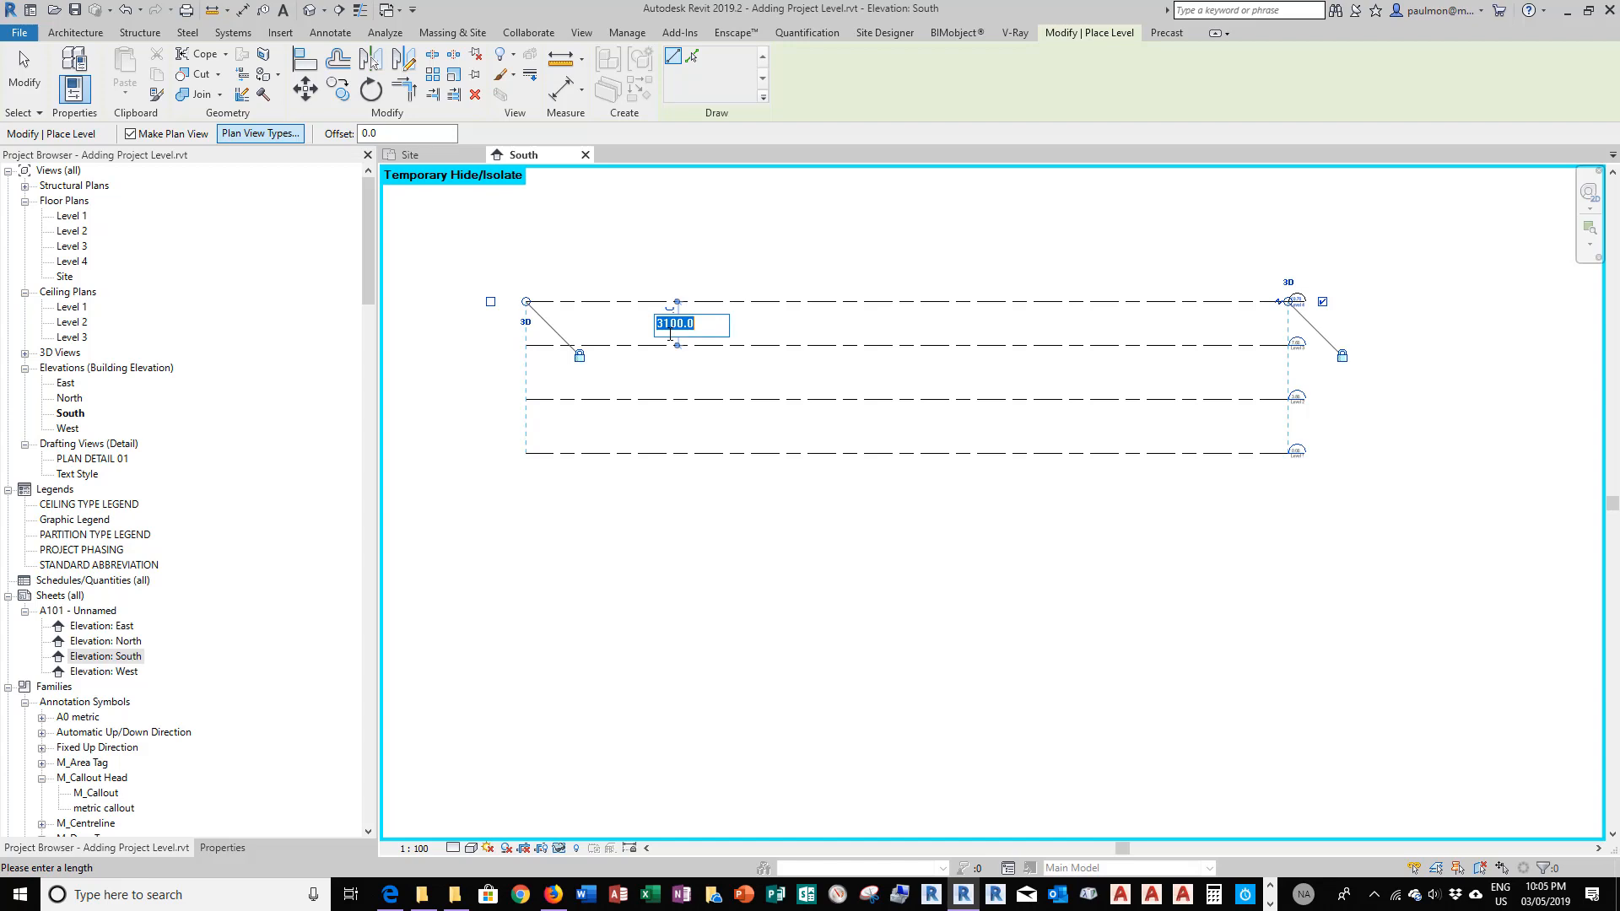
{"action": "type", "text": "3800"}
{"action": "key", "text": "Return"}
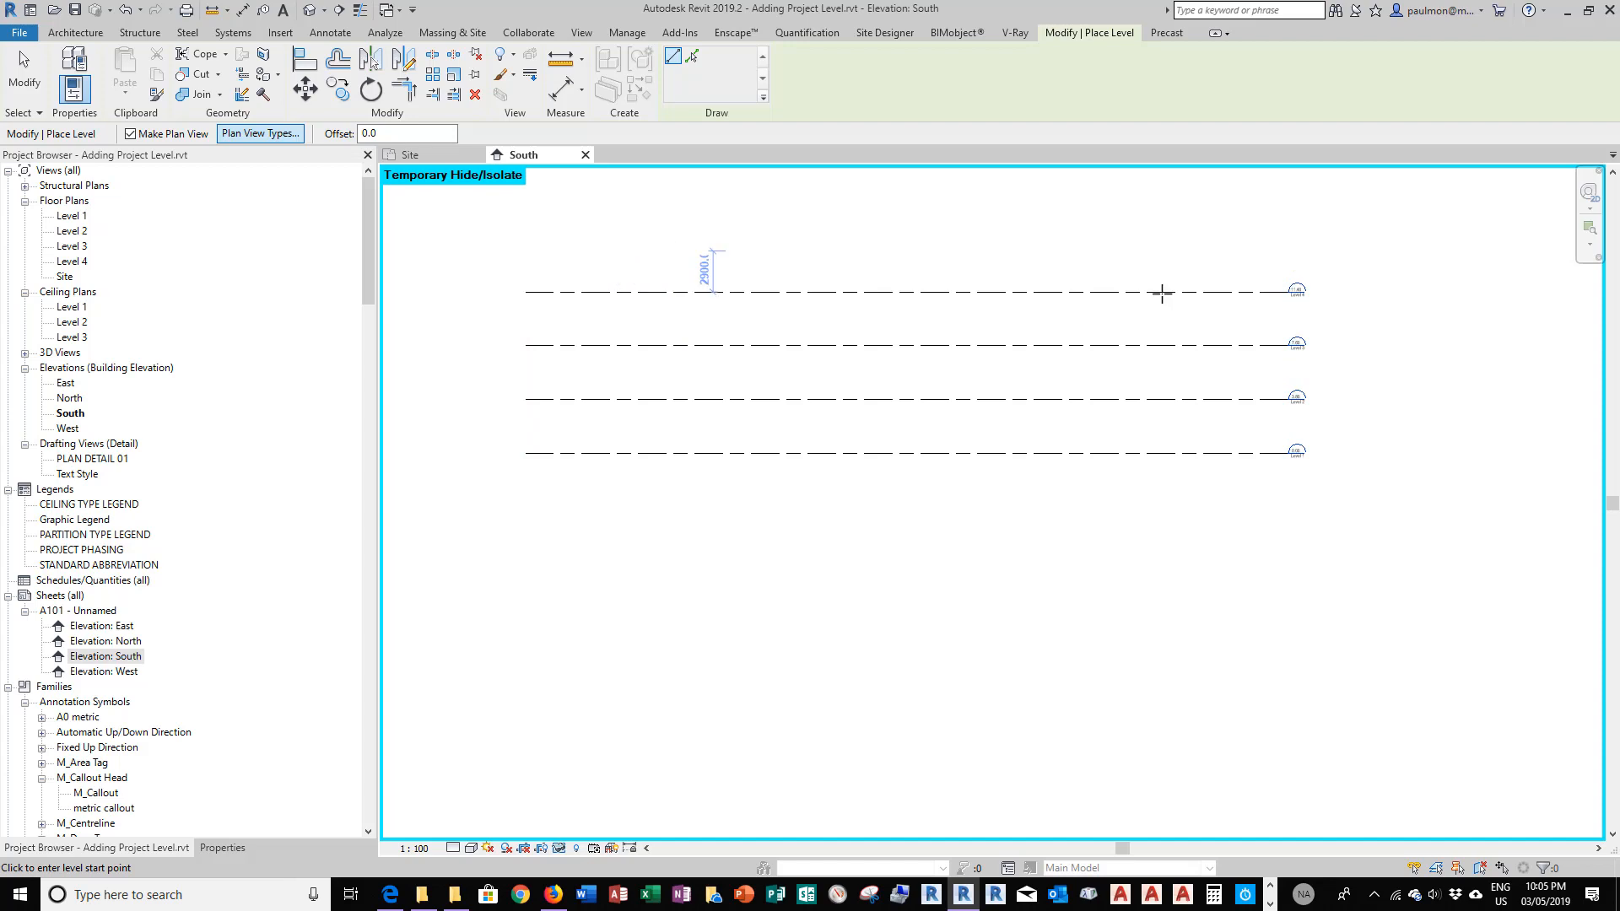
{"action": "scroll", "coordinate": [1279, 272], "scroll_direction": "up", "scroll_amount": 2}
{"action": "scroll", "coordinate": [1279, 271], "scroll_direction": "up", "scroll_amount": 3}
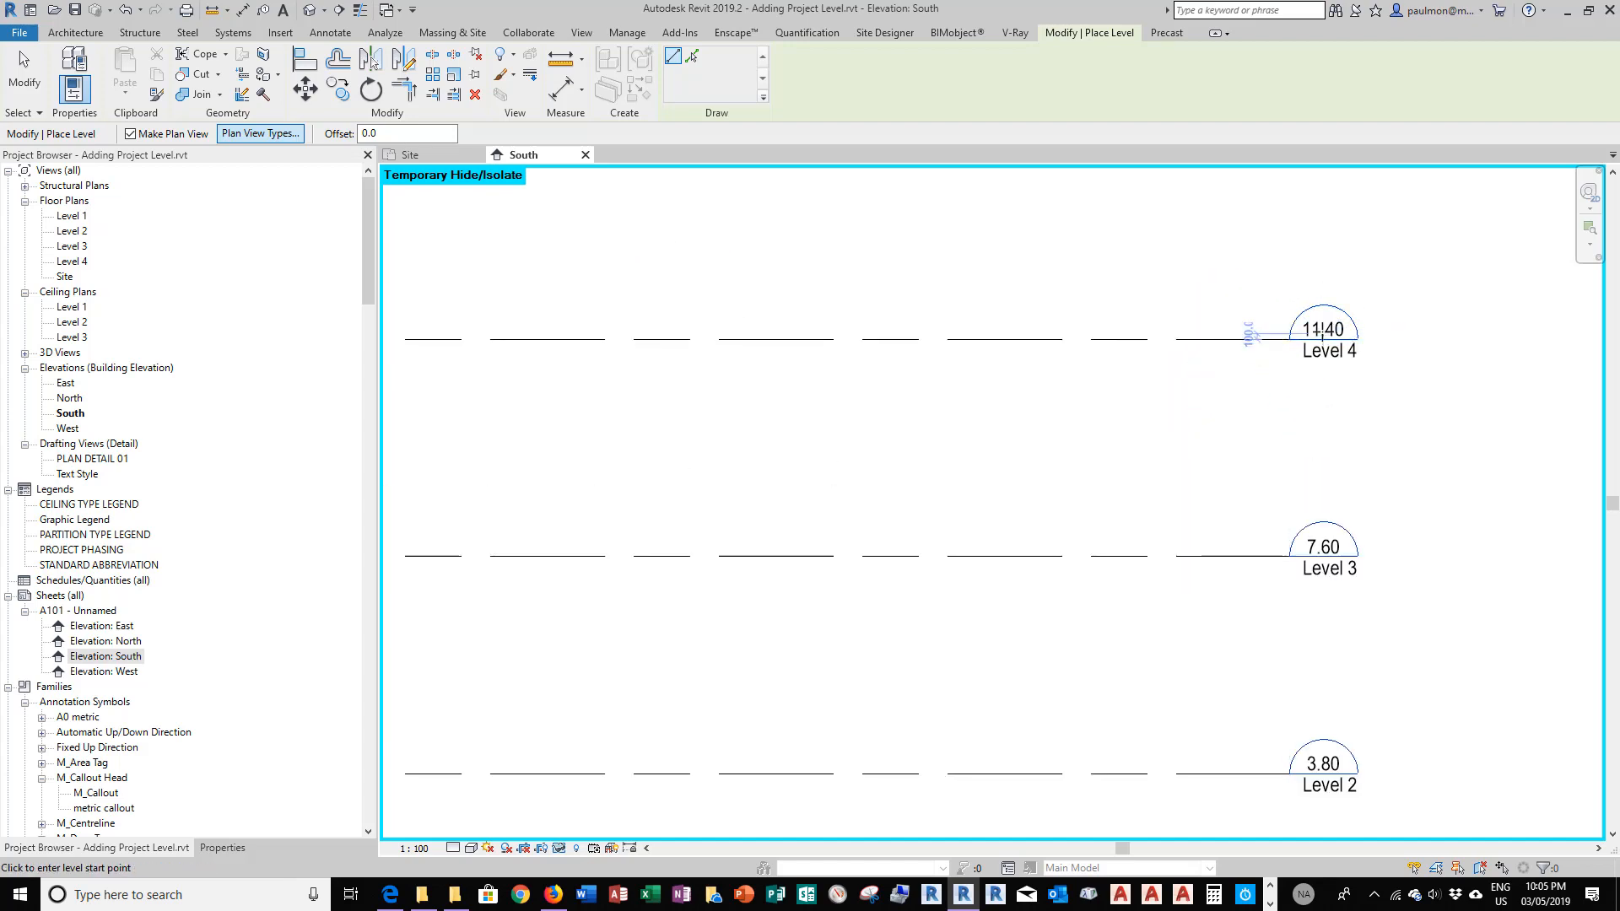
{"action": "key", "text": "Escape"}
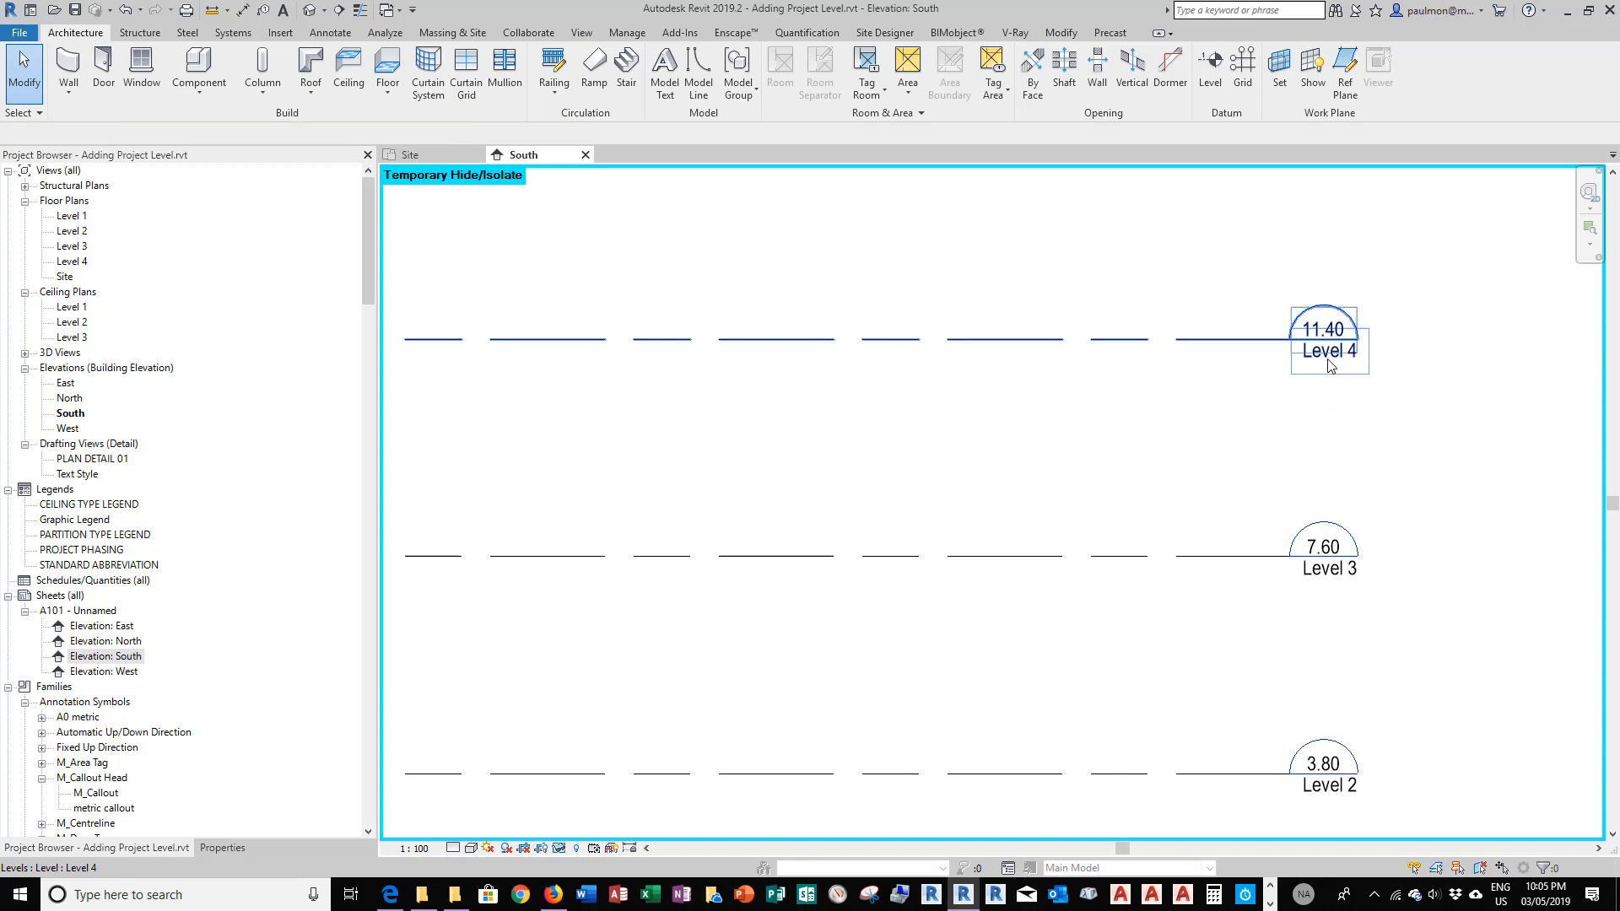
Rename Level 4 as ROOF and rename its corresponding views too
{"action": "left_click", "coordinate": [1331, 364]}
{"action": "left_click", "coordinate": [1330, 360]}
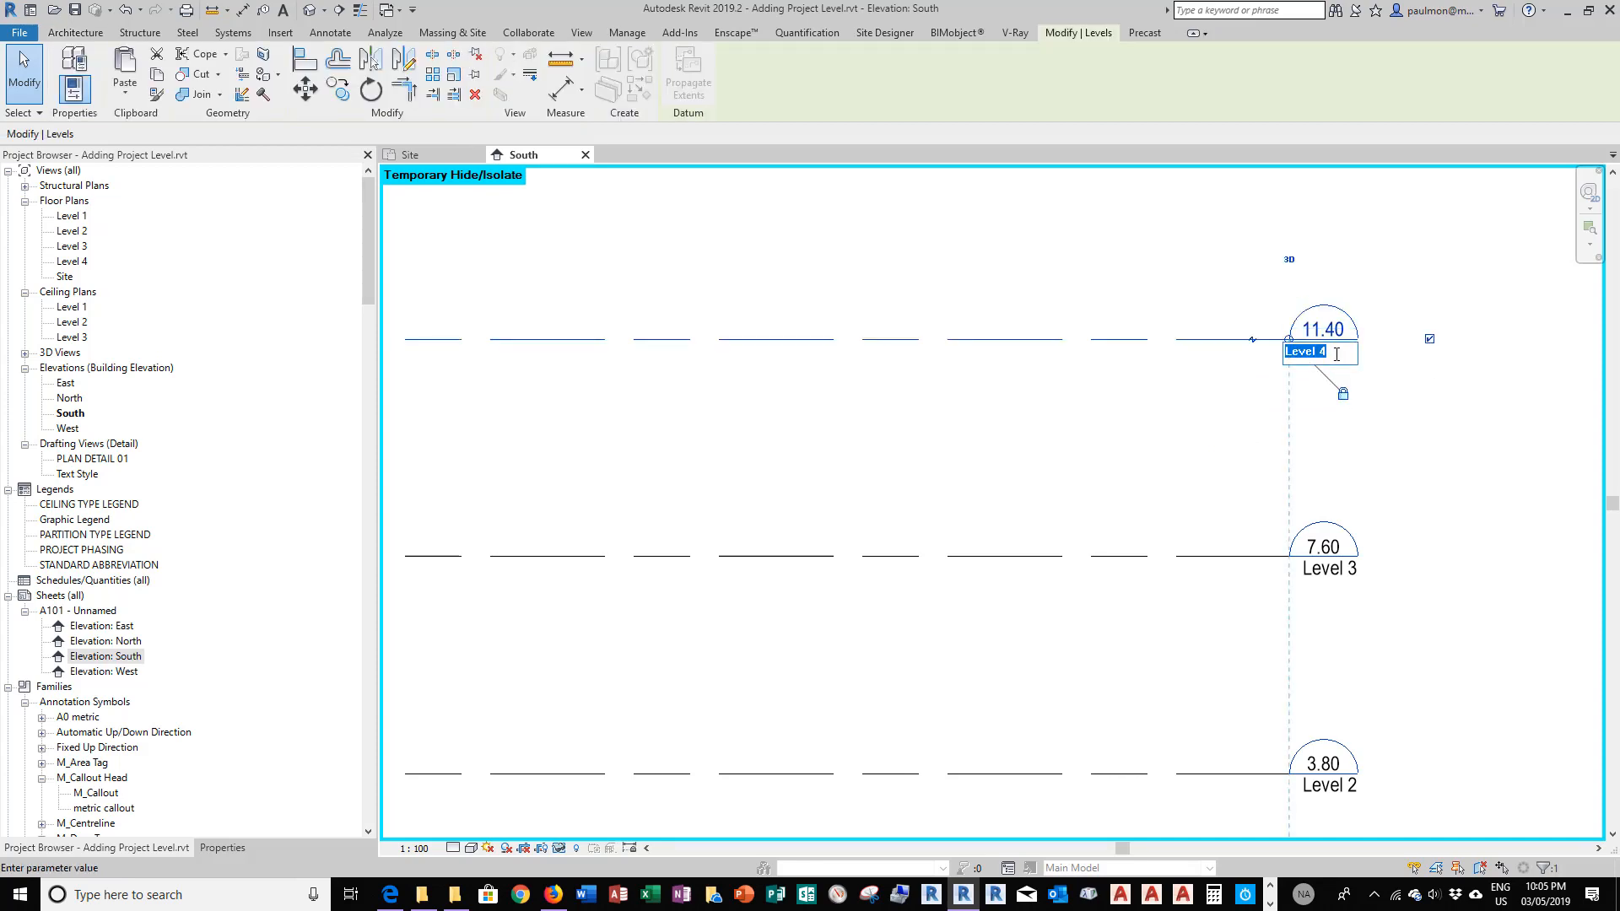
{"action": "left_click_drag", "start_coordinate": [1337, 354], "coordinate": [1269, 353]}
{"action": "type", "text": "ro"}
{"action": "key", "text": "Return"}
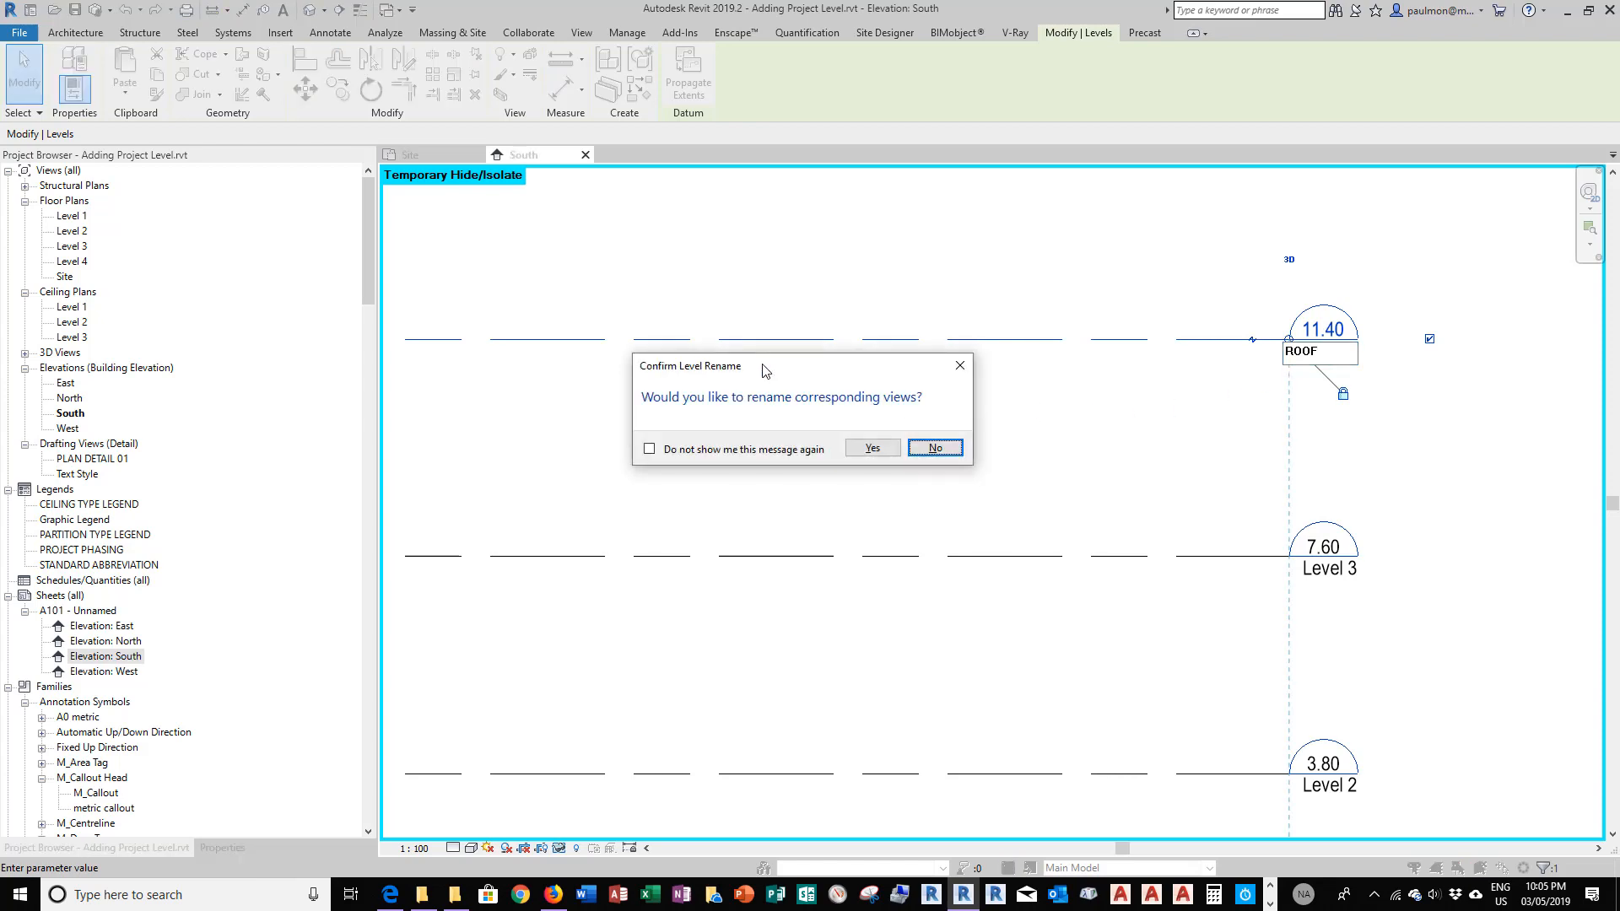
{"action": "left_click_drag", "start_coordinate": [764, 372], "coordinate": [793, 365]}
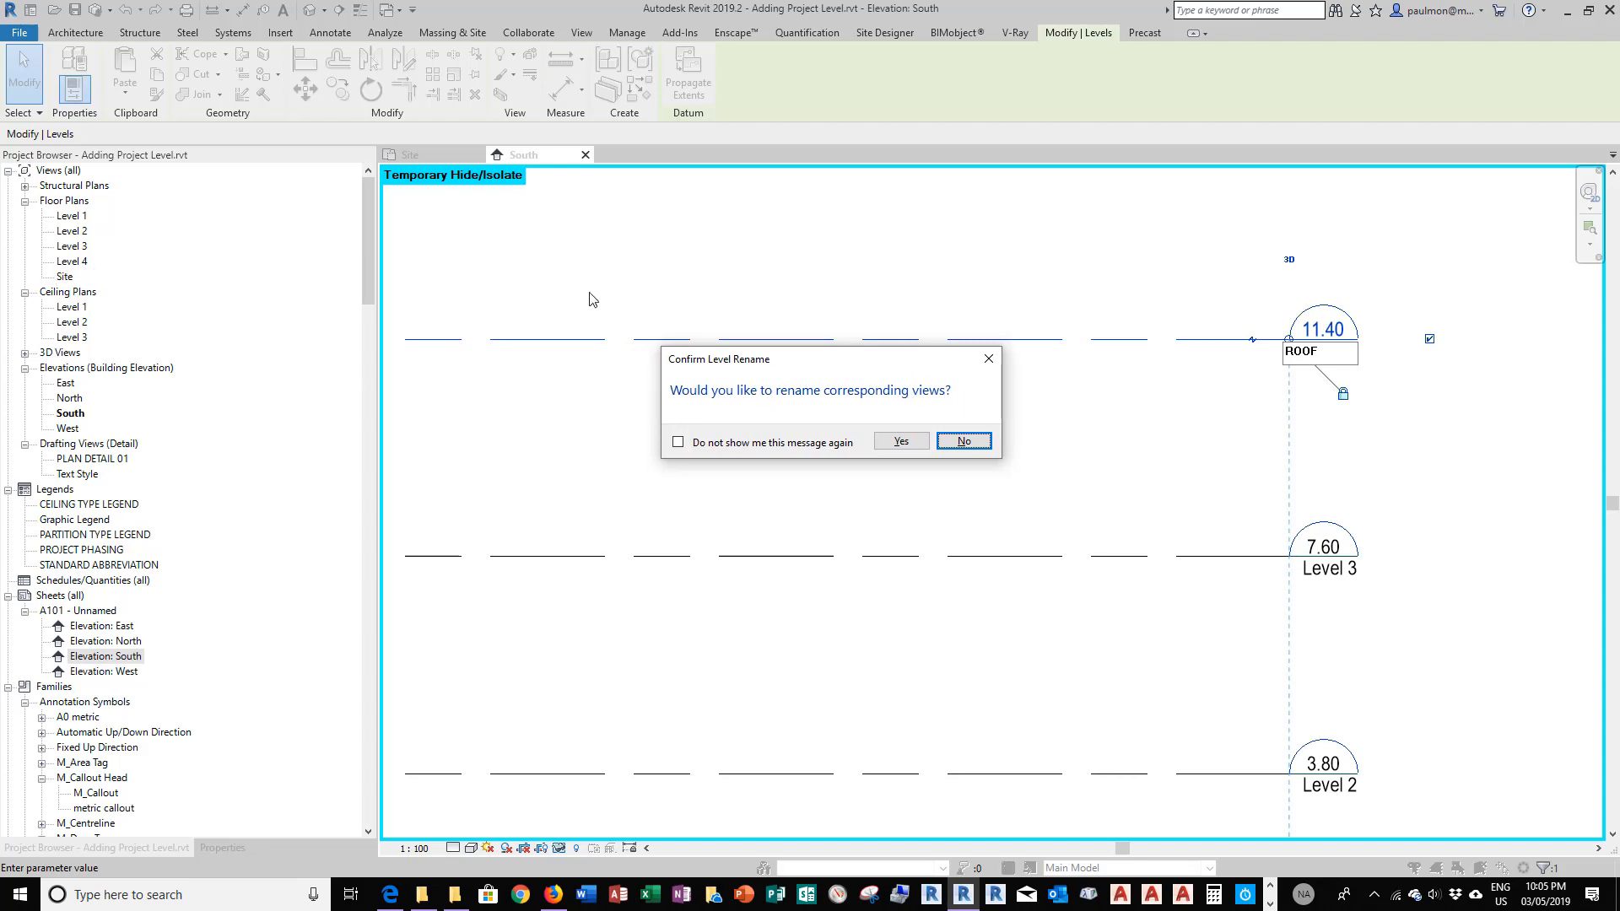
{"action": "left_click", "coordinate": [903, 443]}
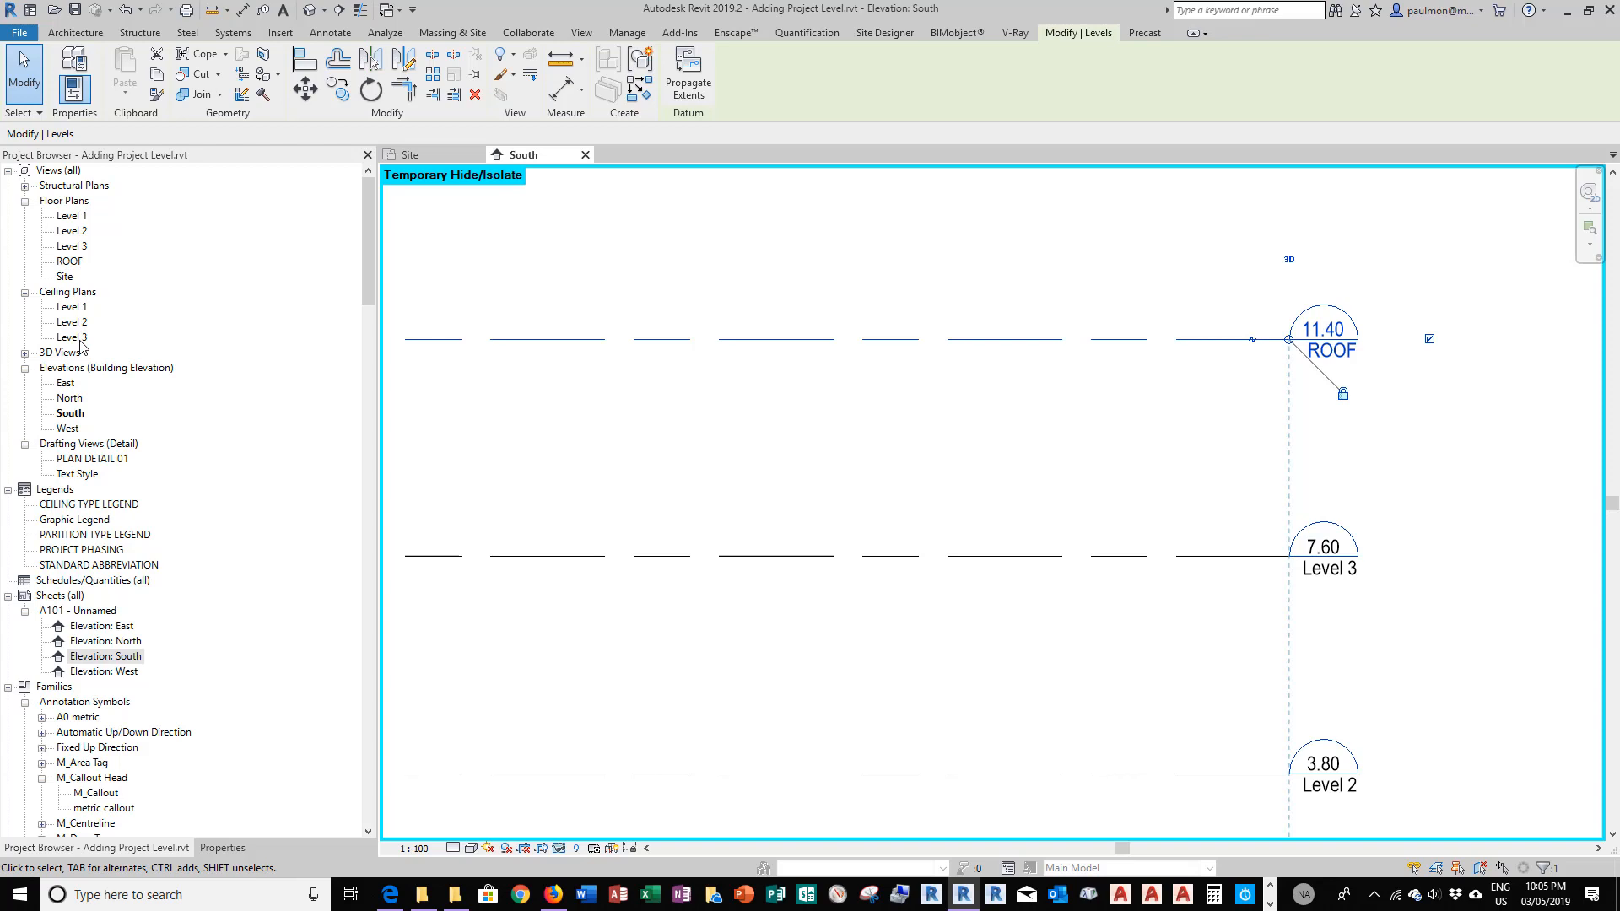
{"action": "left_click", "coordinate": [621, 287]}
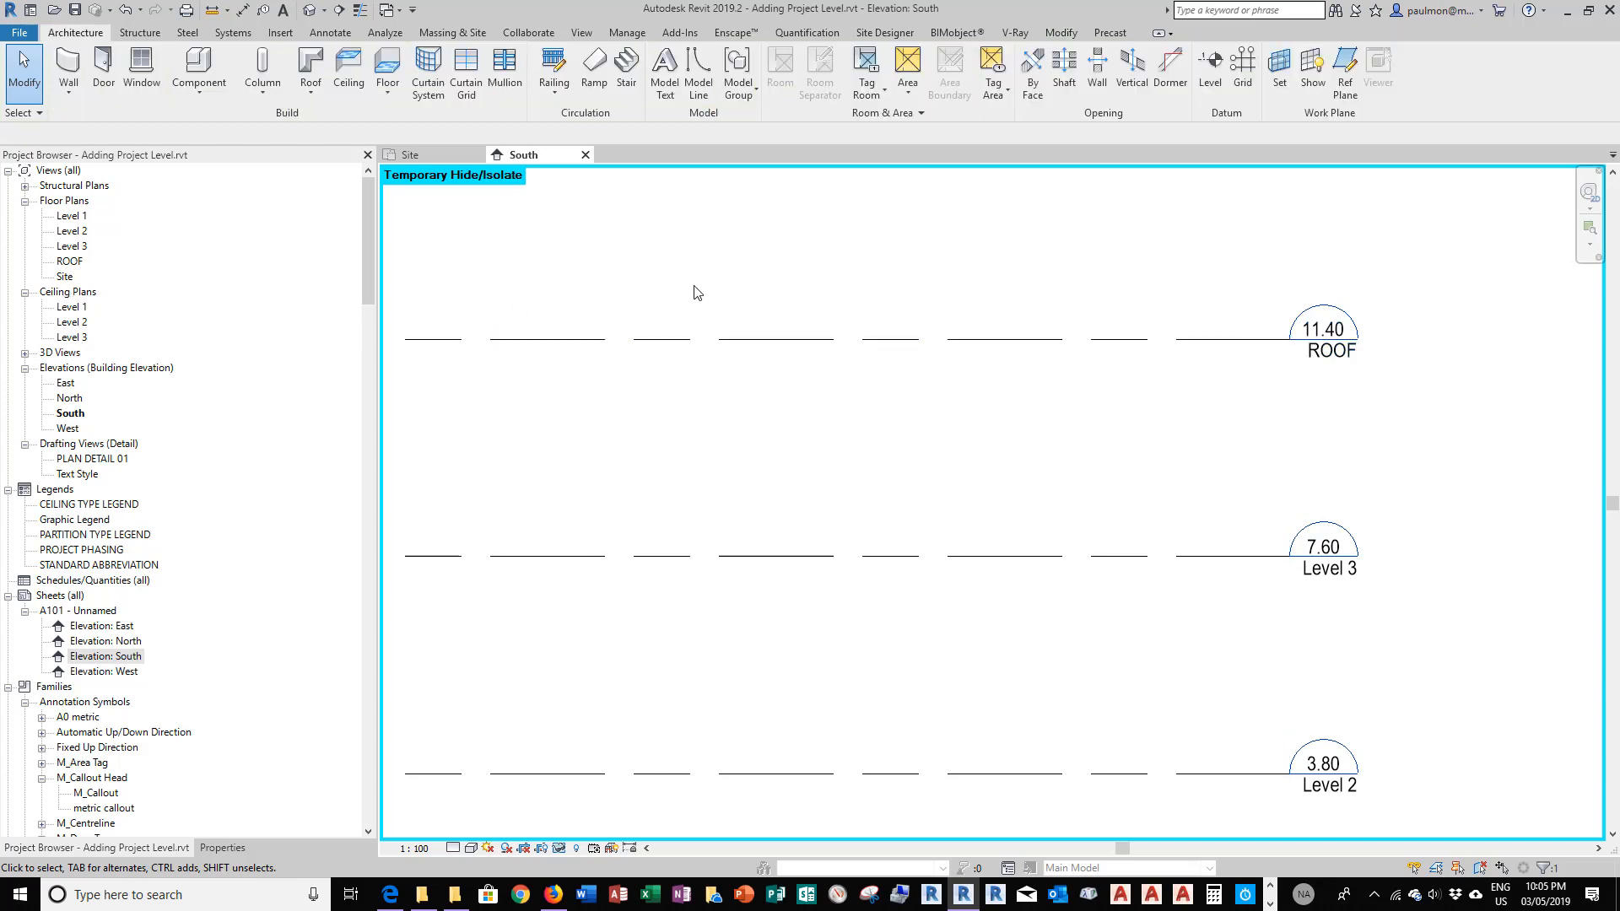
Add a level without a plan view at a 1000 mm offset above ROOF, tracing the ROOF line from left end to right end
{"action": "scroll", "coordinate": [1304, 432], "scroll_direction": "down", "scroll_amount": 3}
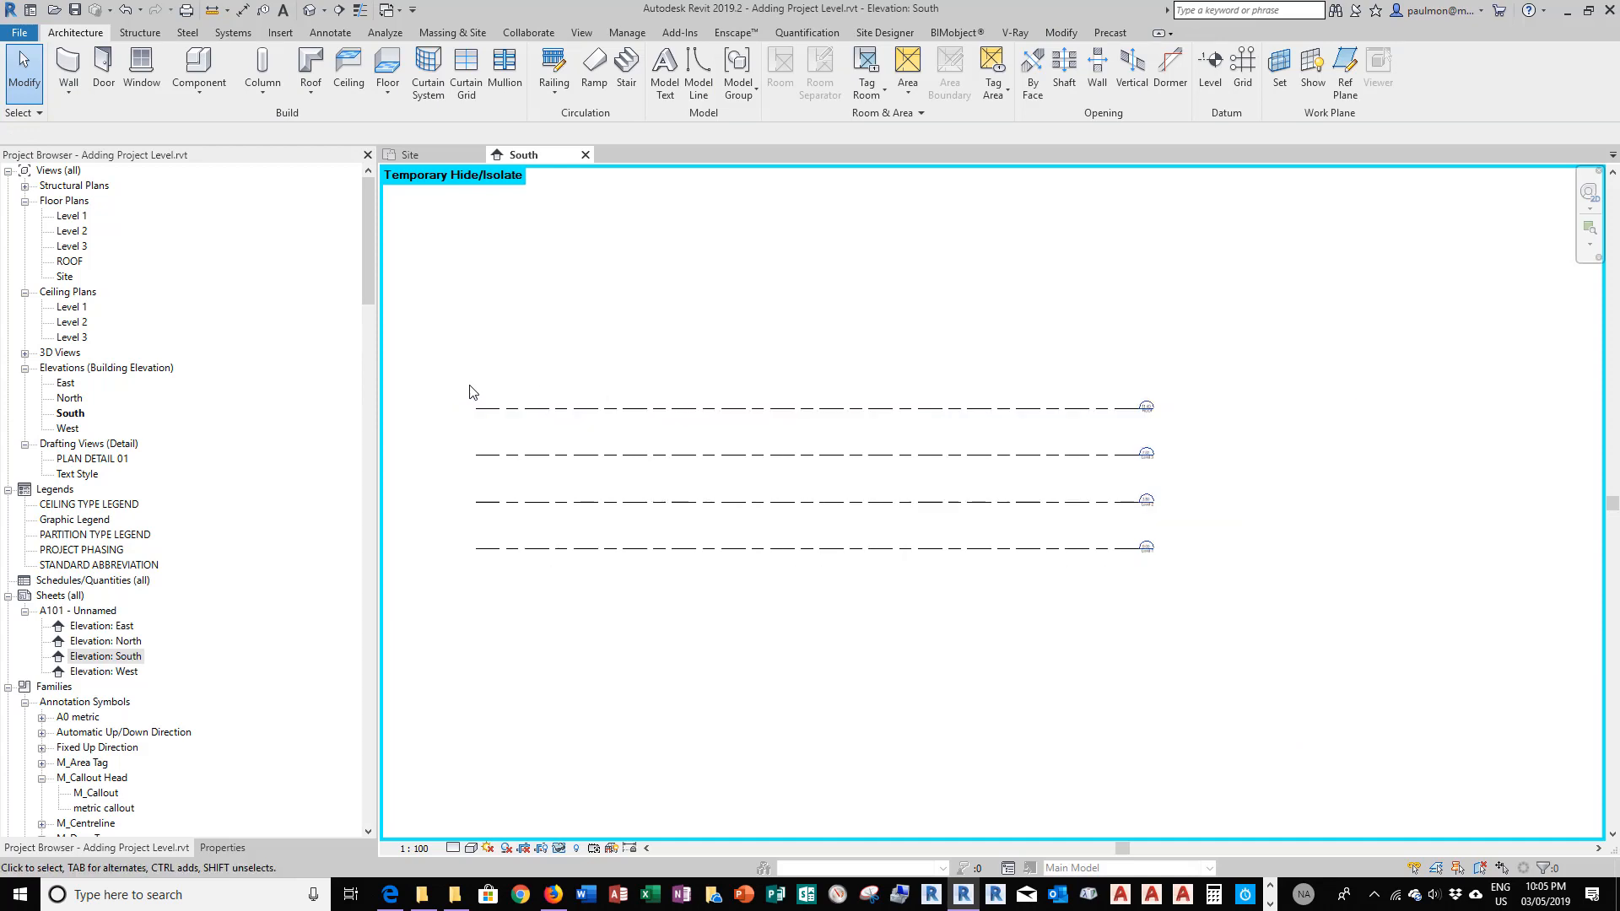
{"action": "scroll", "coordinate": [470, 390], "scroll_direction": "up", "scroll_amount": 2}
{"action": "scroll", "coordinate": [470, 396], "scroll_direction": "down", "scroll_amount": 1}
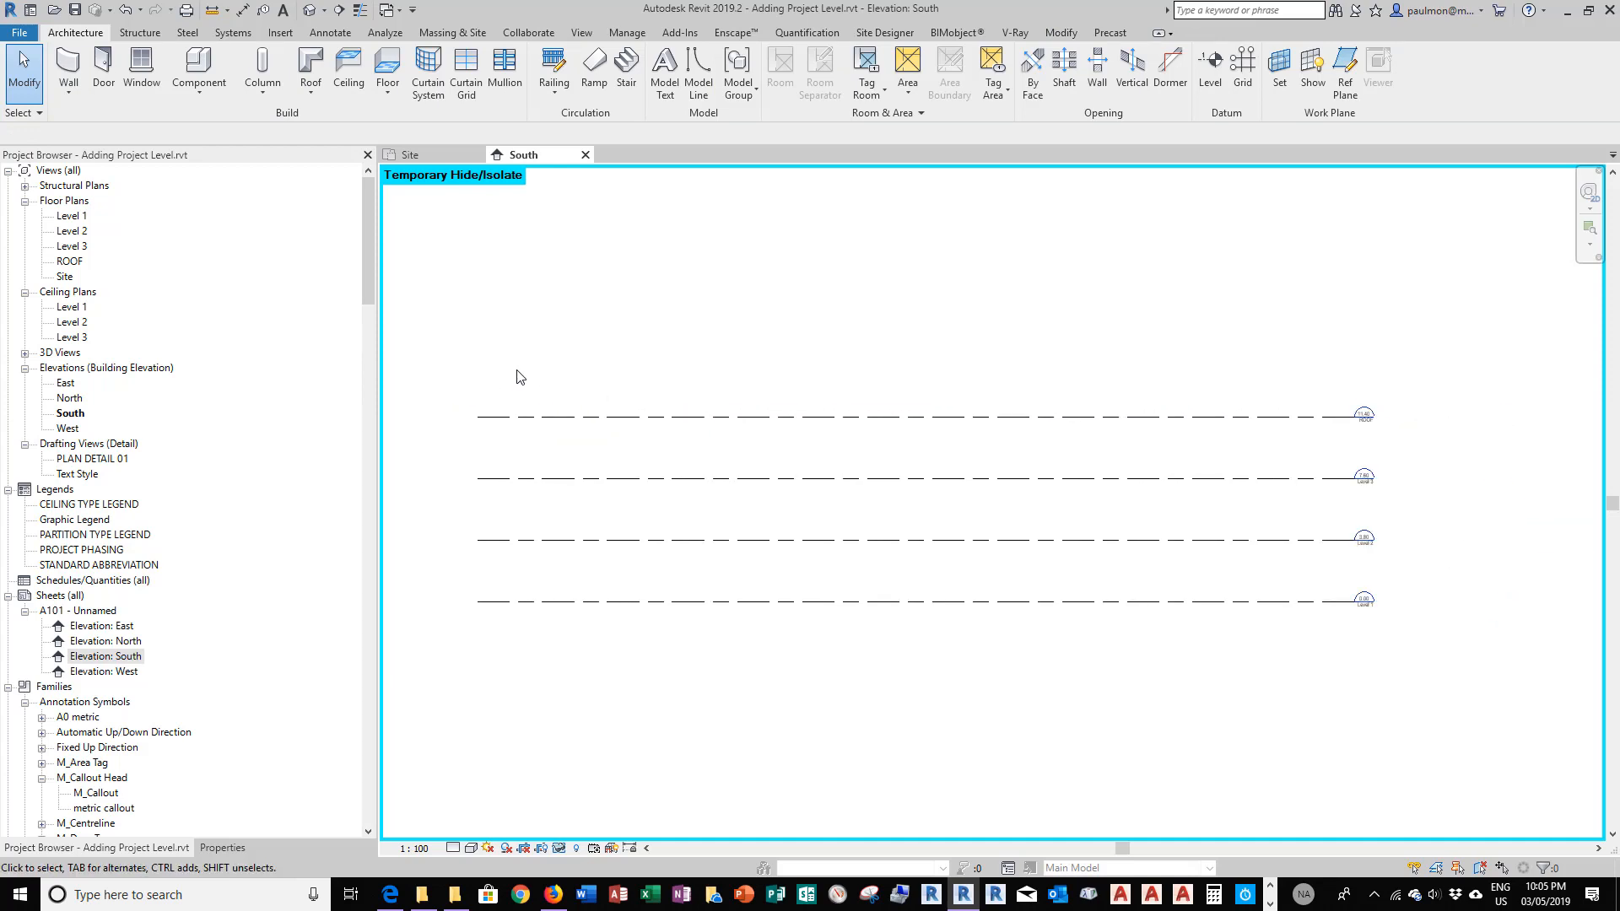
{"action": "scroll", "coordinate": [520, 379], "scroll_direction": "up", "scroll_amount": 1}
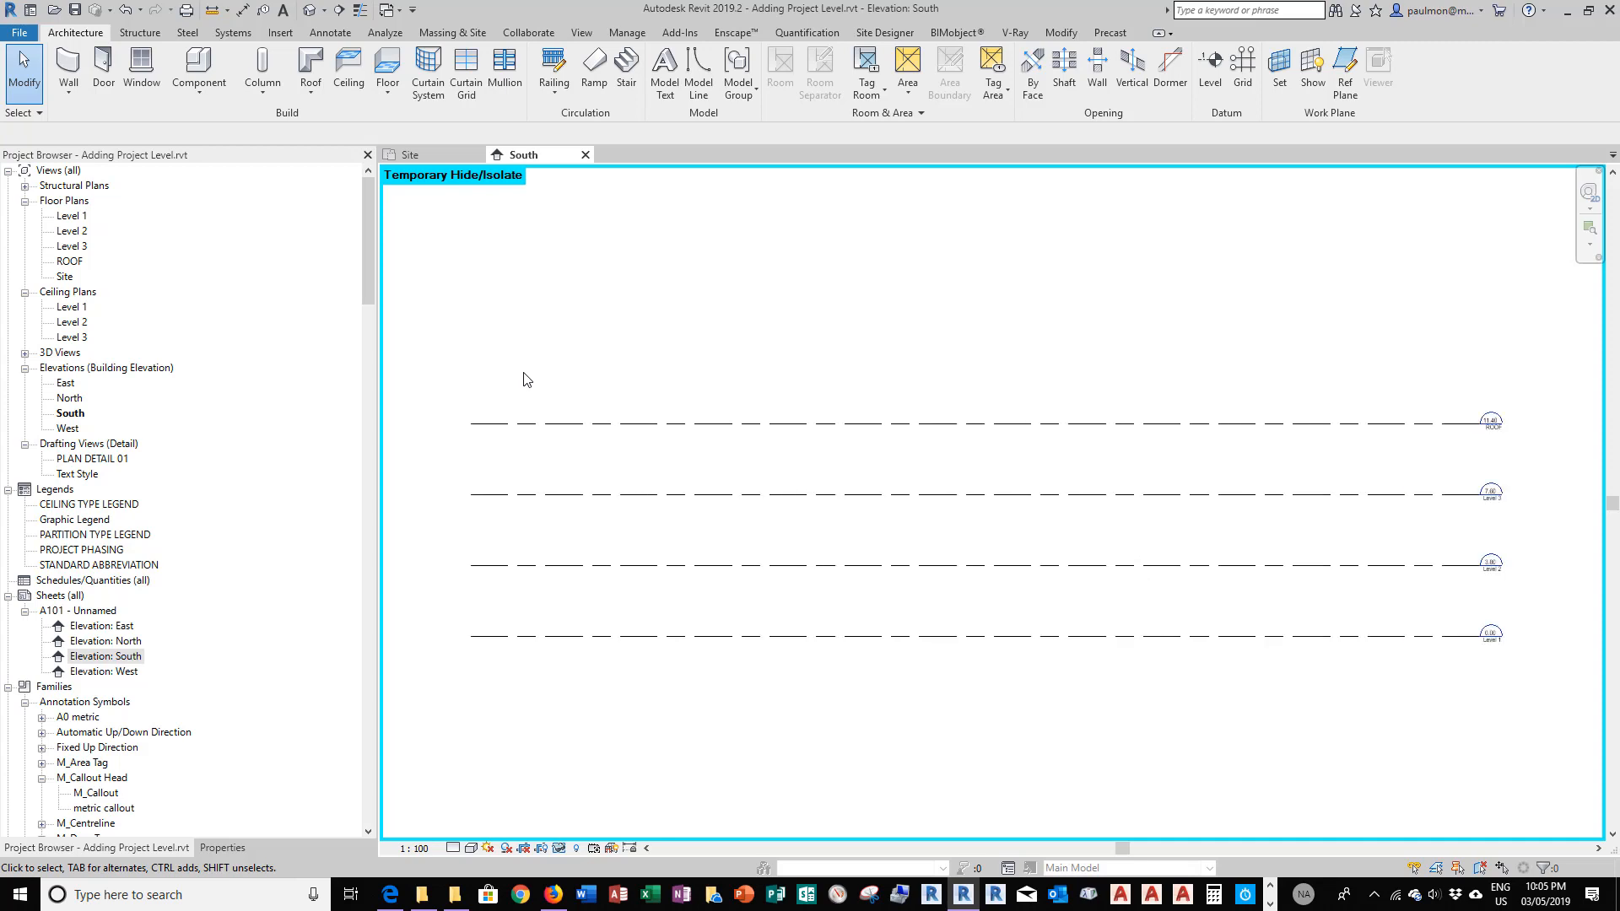
{"action": "scroll", "coordinate": [524, 379], "scroll_direction": "down", "scroll_amount": 1}
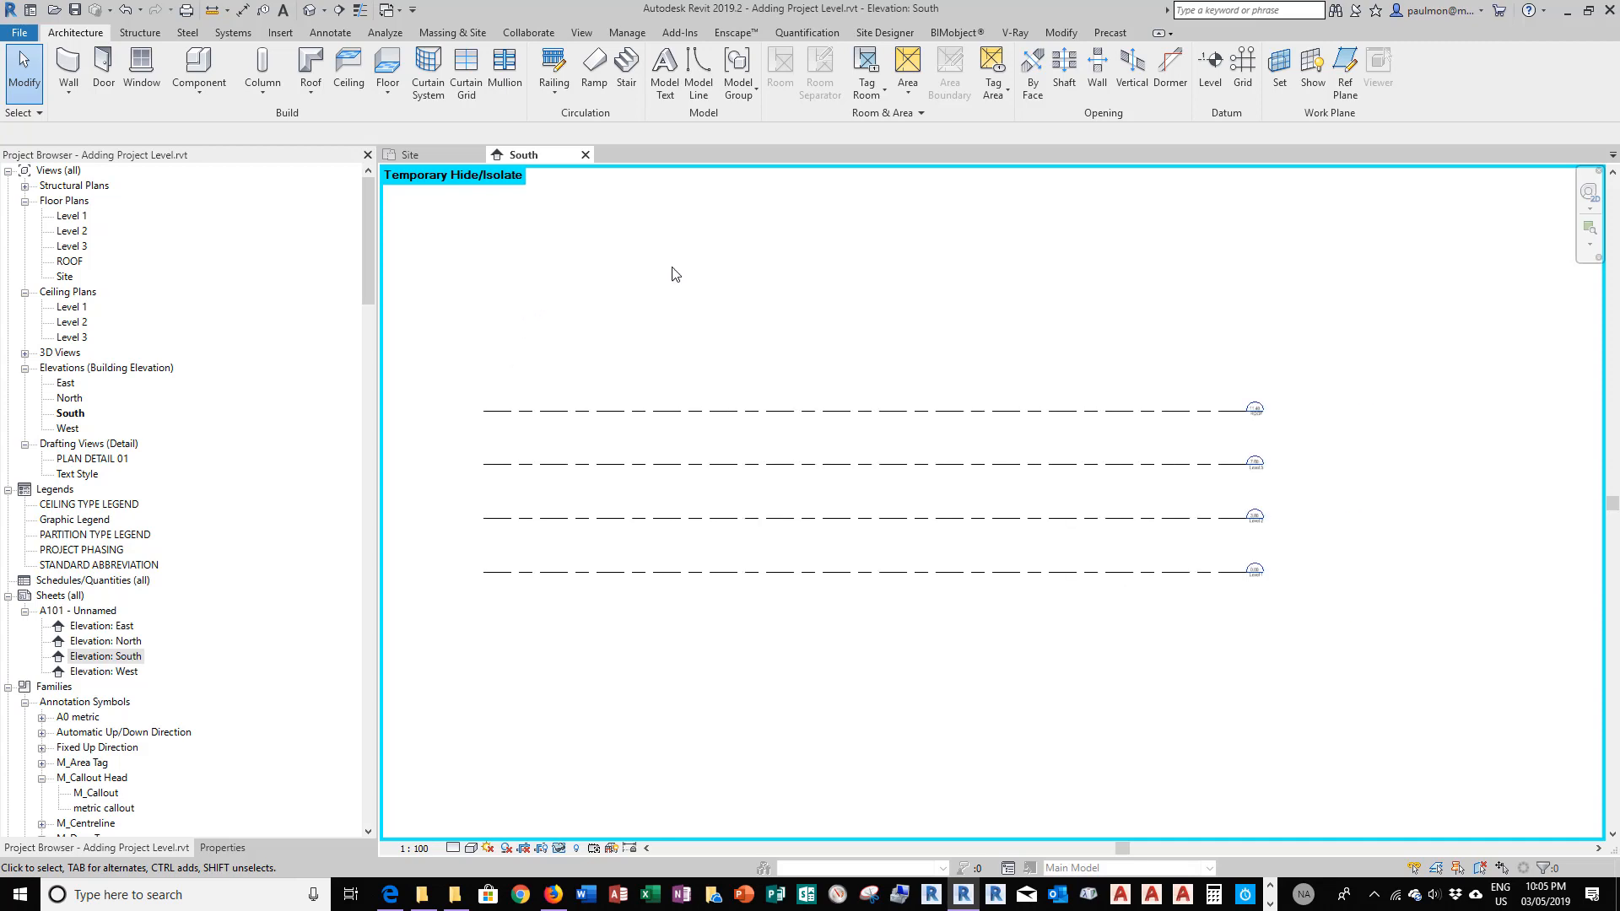
{"action": "left_click", "coordinate": [1208, 87]}
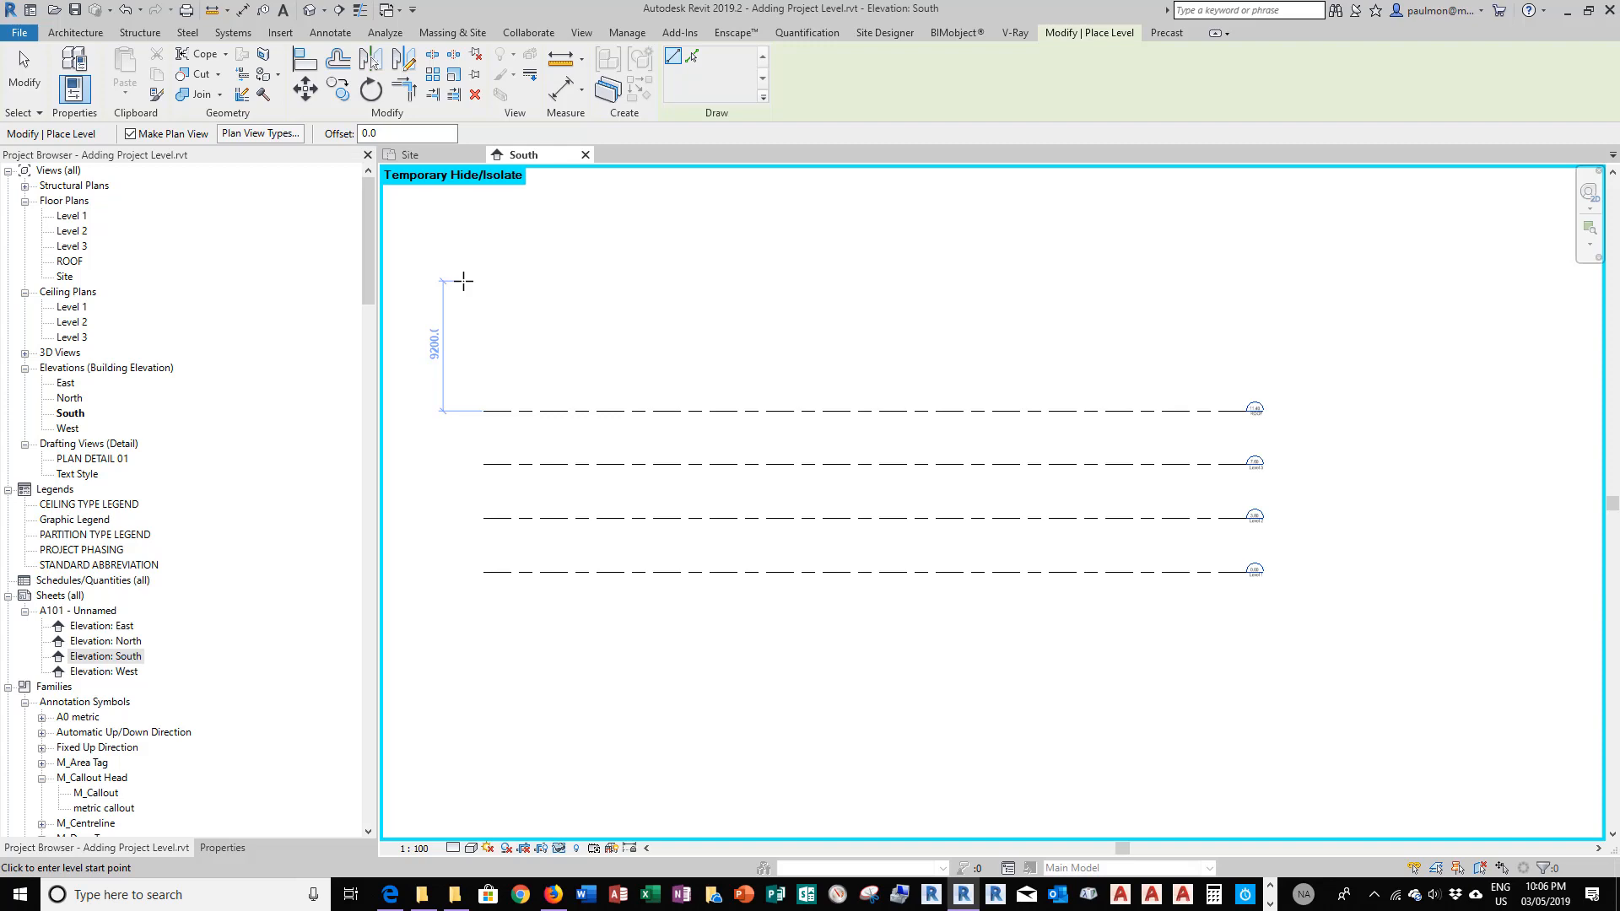
{"action": "left_click", "coordinate": [131, 135]}
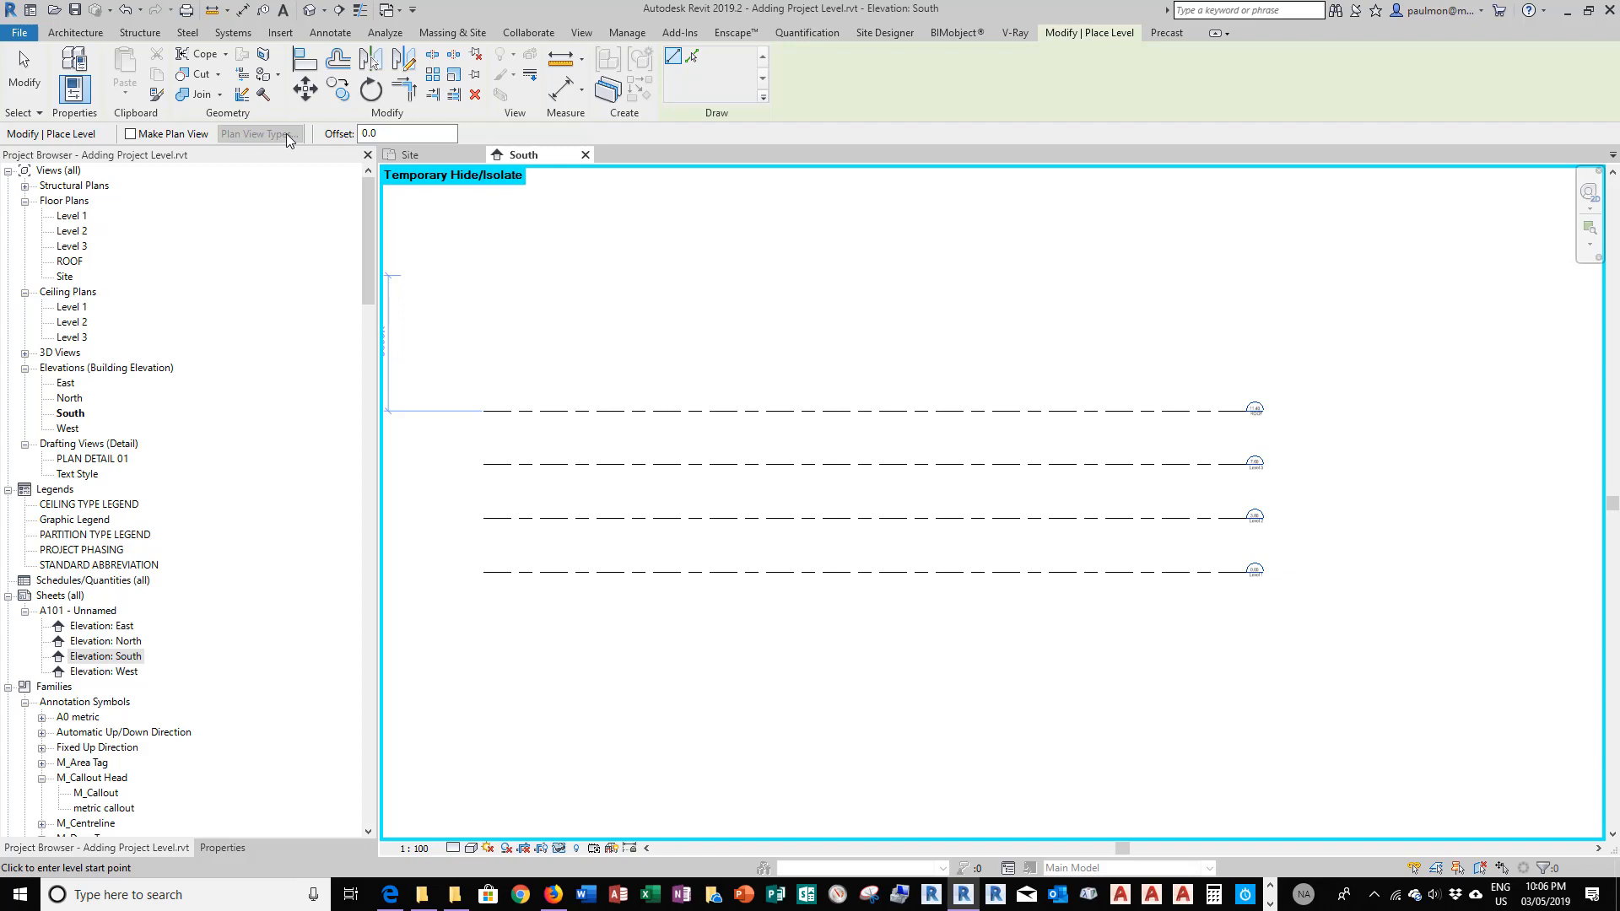
{"action": "left_click", "coordinate": [351, 133]}
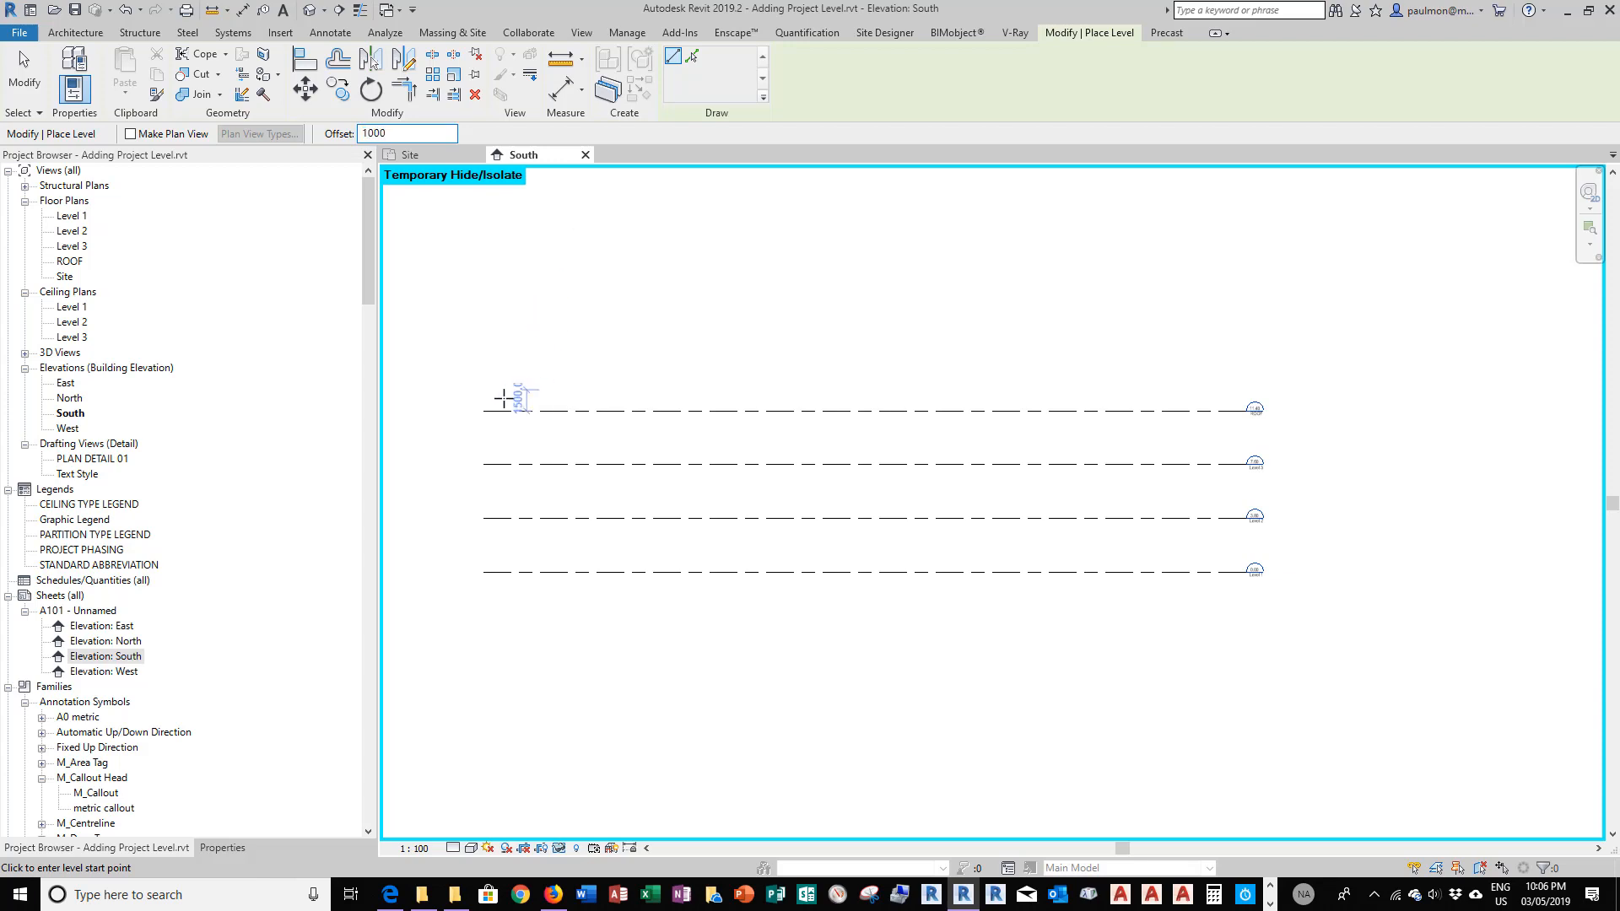
{"action": "key", "text": "Return"}
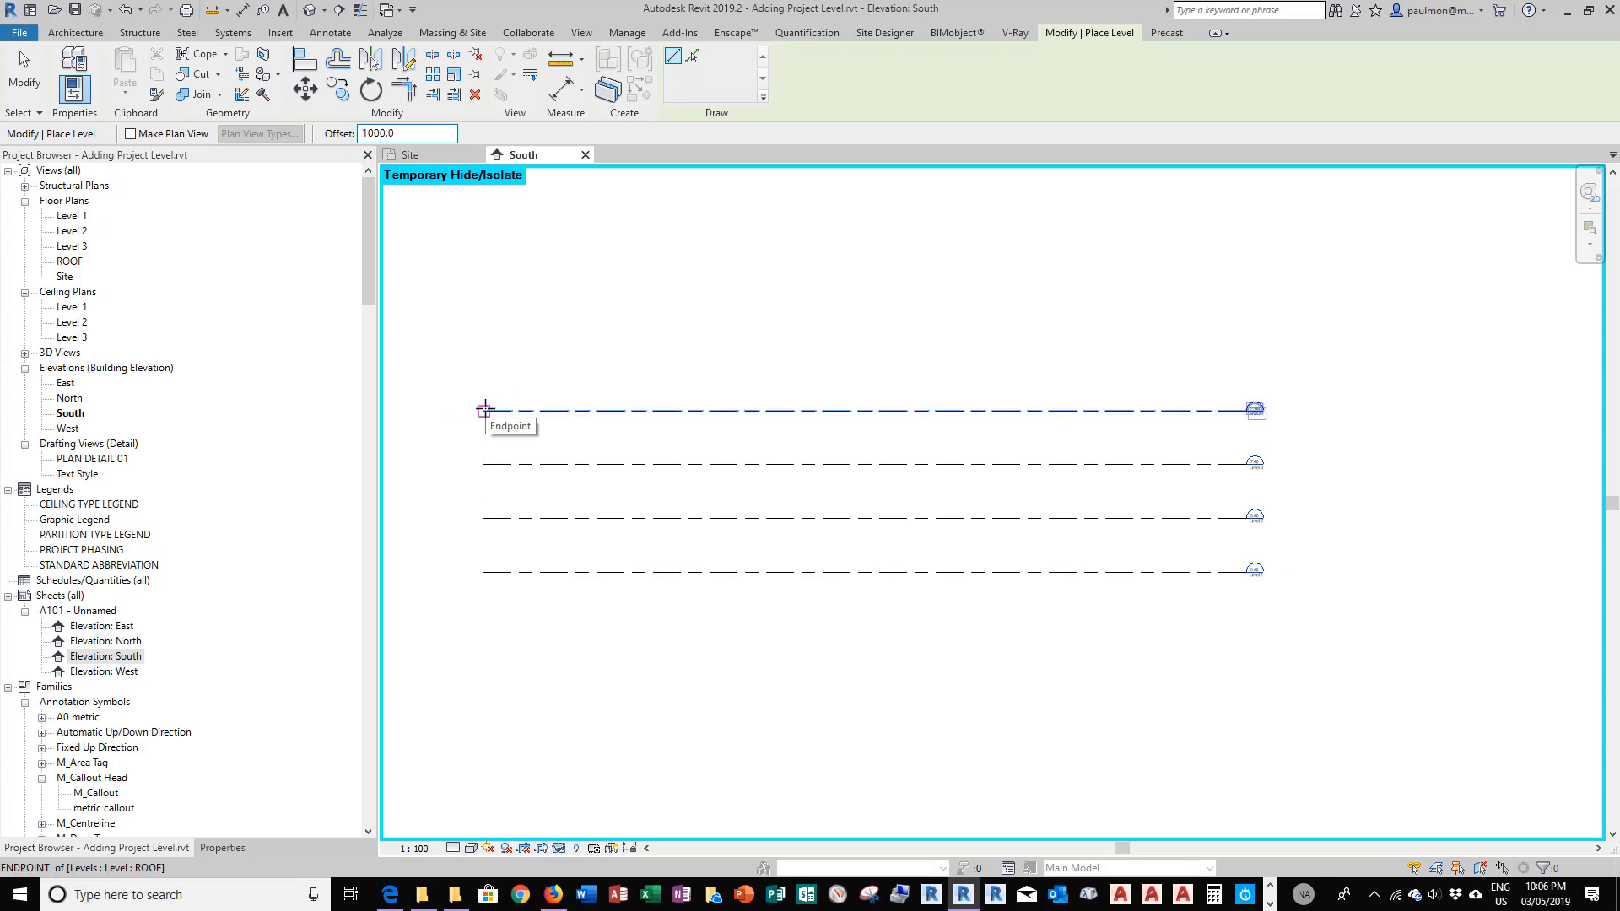
{"action": "left_click", "coordinate": [486, 411]}
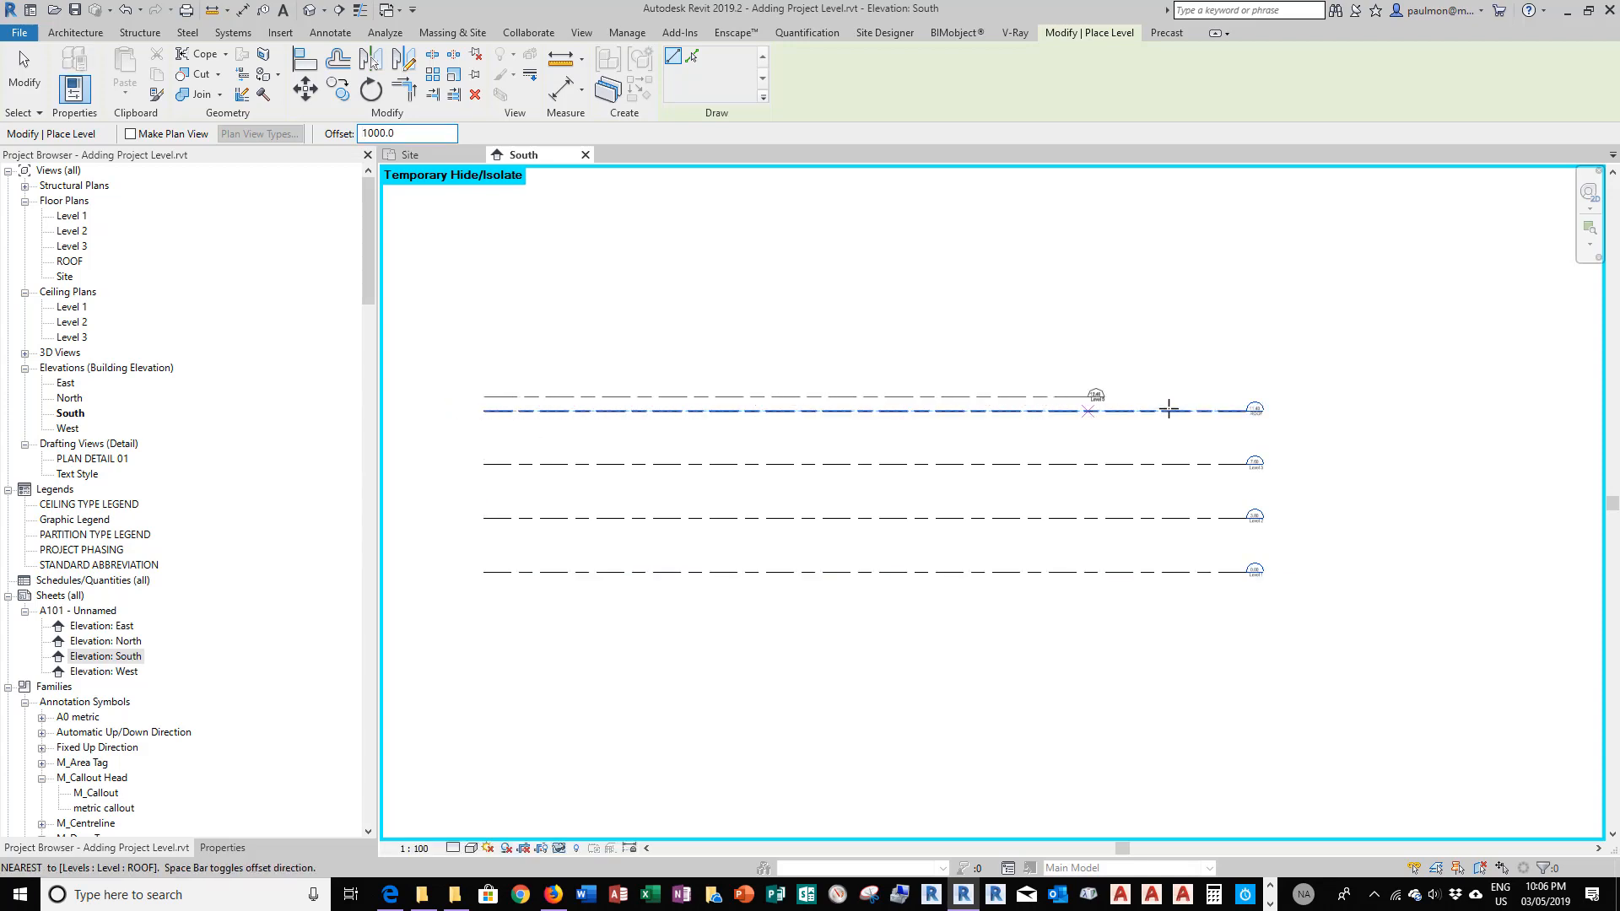
{"action": "scroll", "coordinate": [1255, 410], "scroll_direction": "up", "scroll_amount": 5}
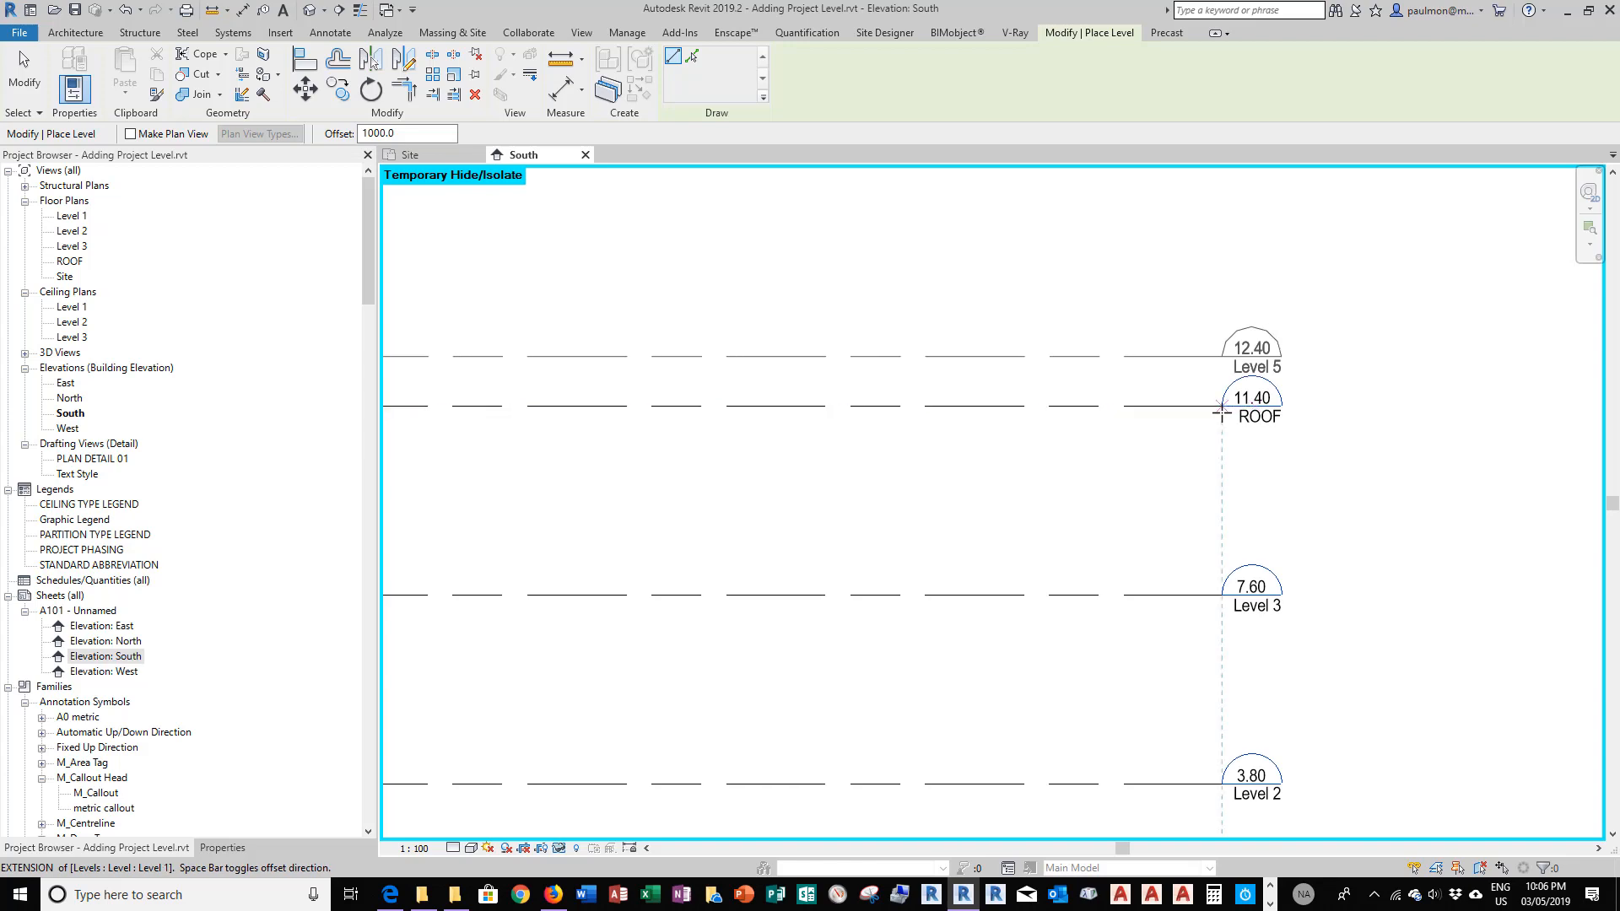
{"action": "left_click", "coordinate": [1221, 409]}
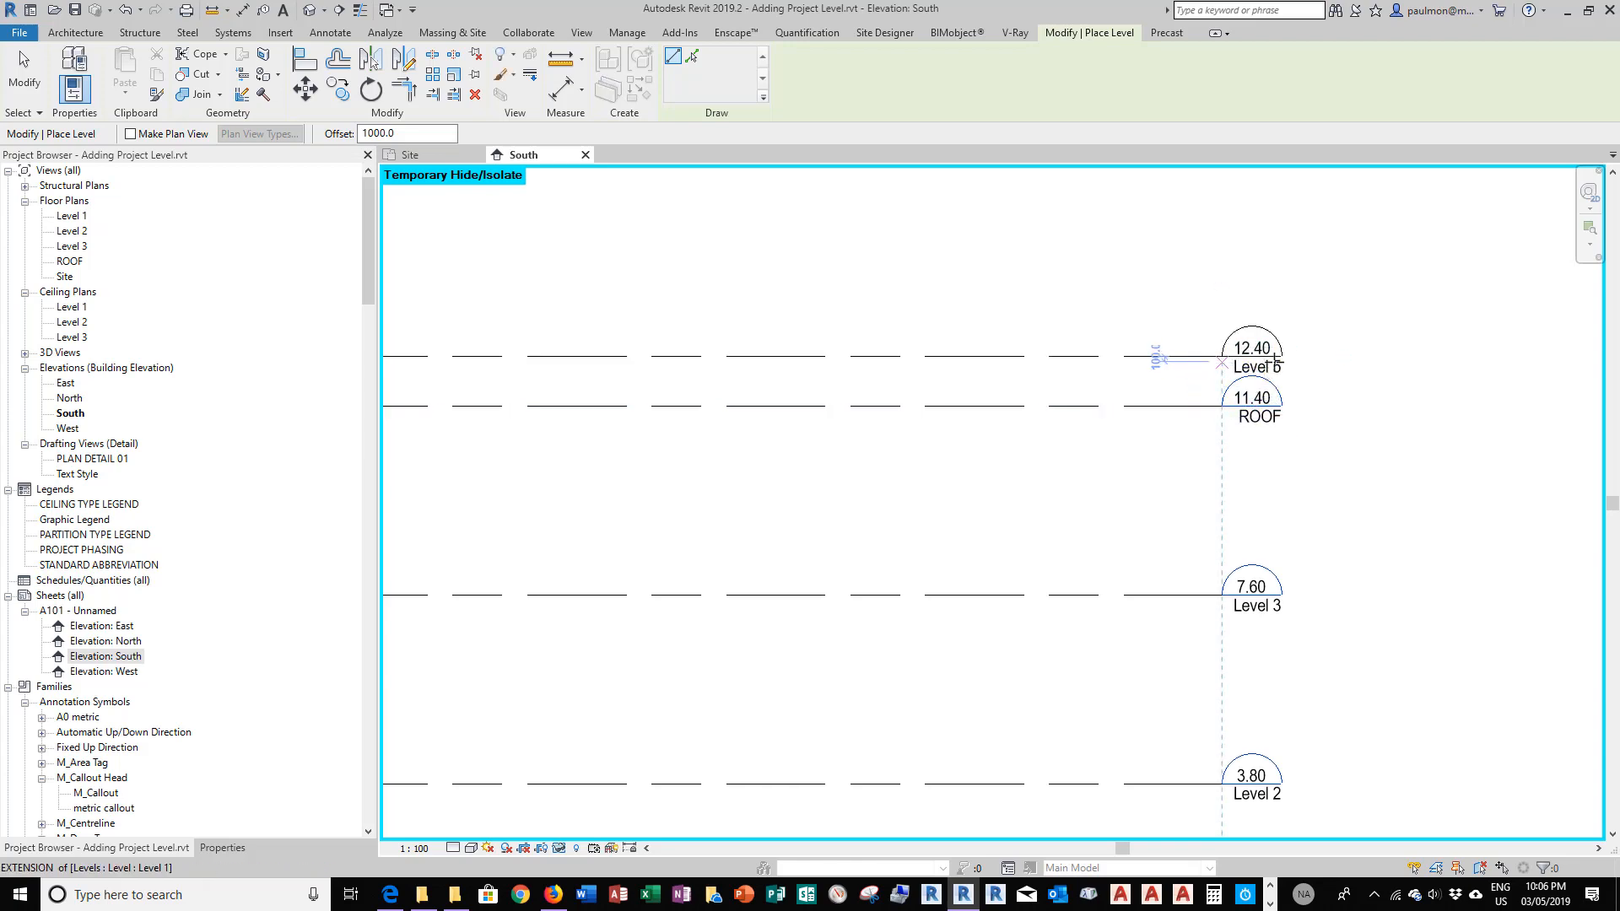
{"action": "key", "text": "Escape"}
{"action": "key", "text": "Escape"}
Rename the level above ROOF as PARAPET
{"action": "left_click", "coordinate": [1273, 368]}
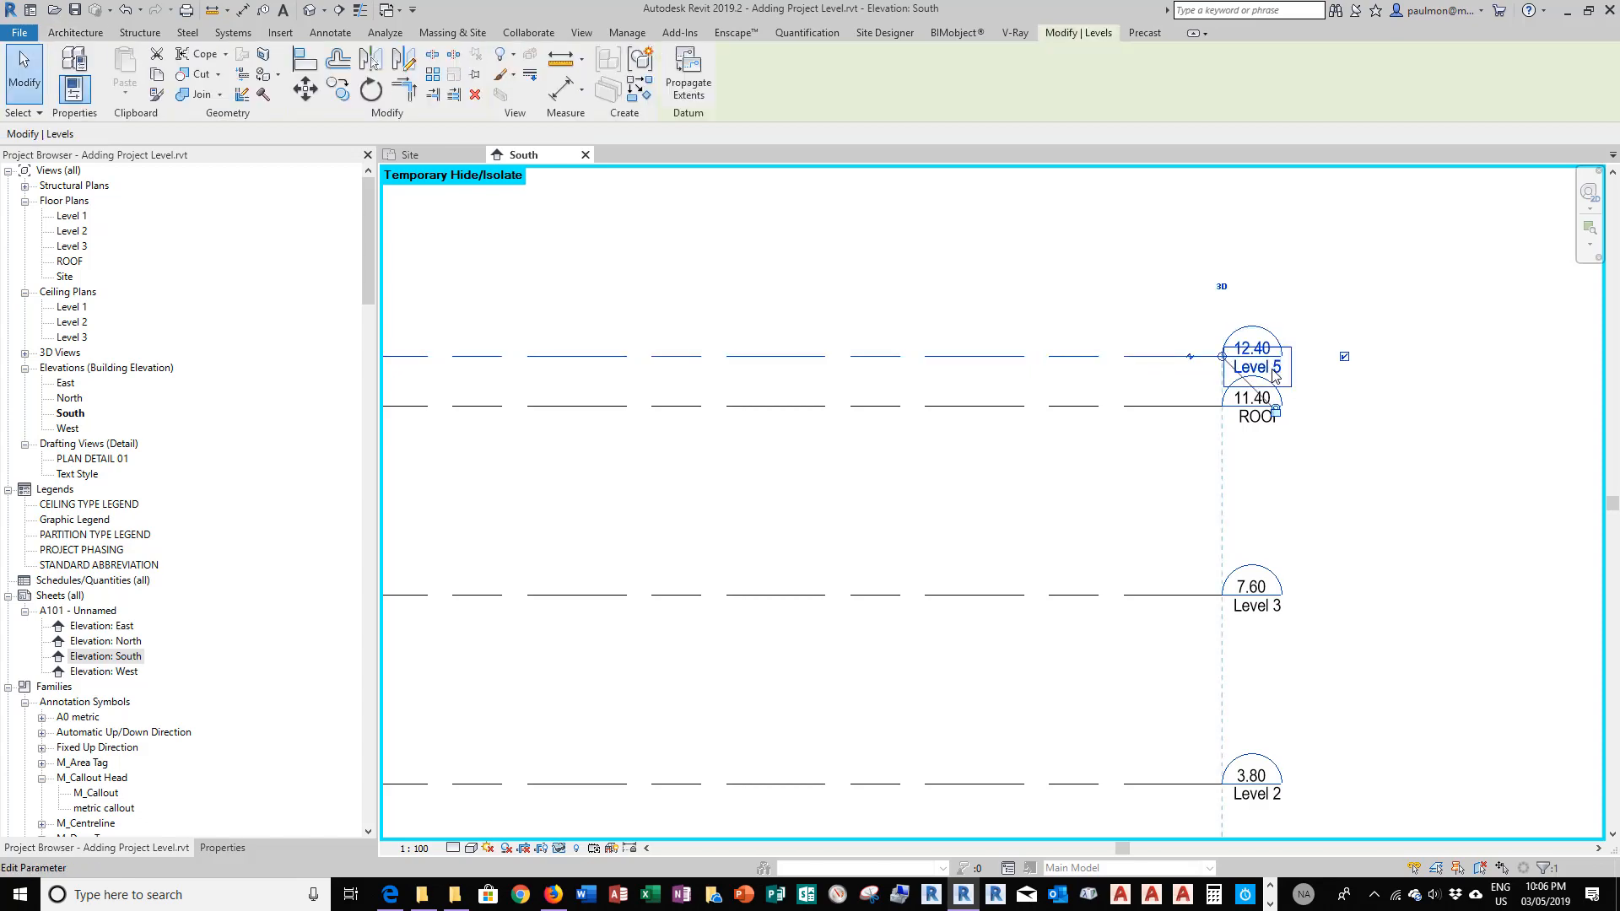
{"action": "left_click", "coordinate": [1273, 369]}
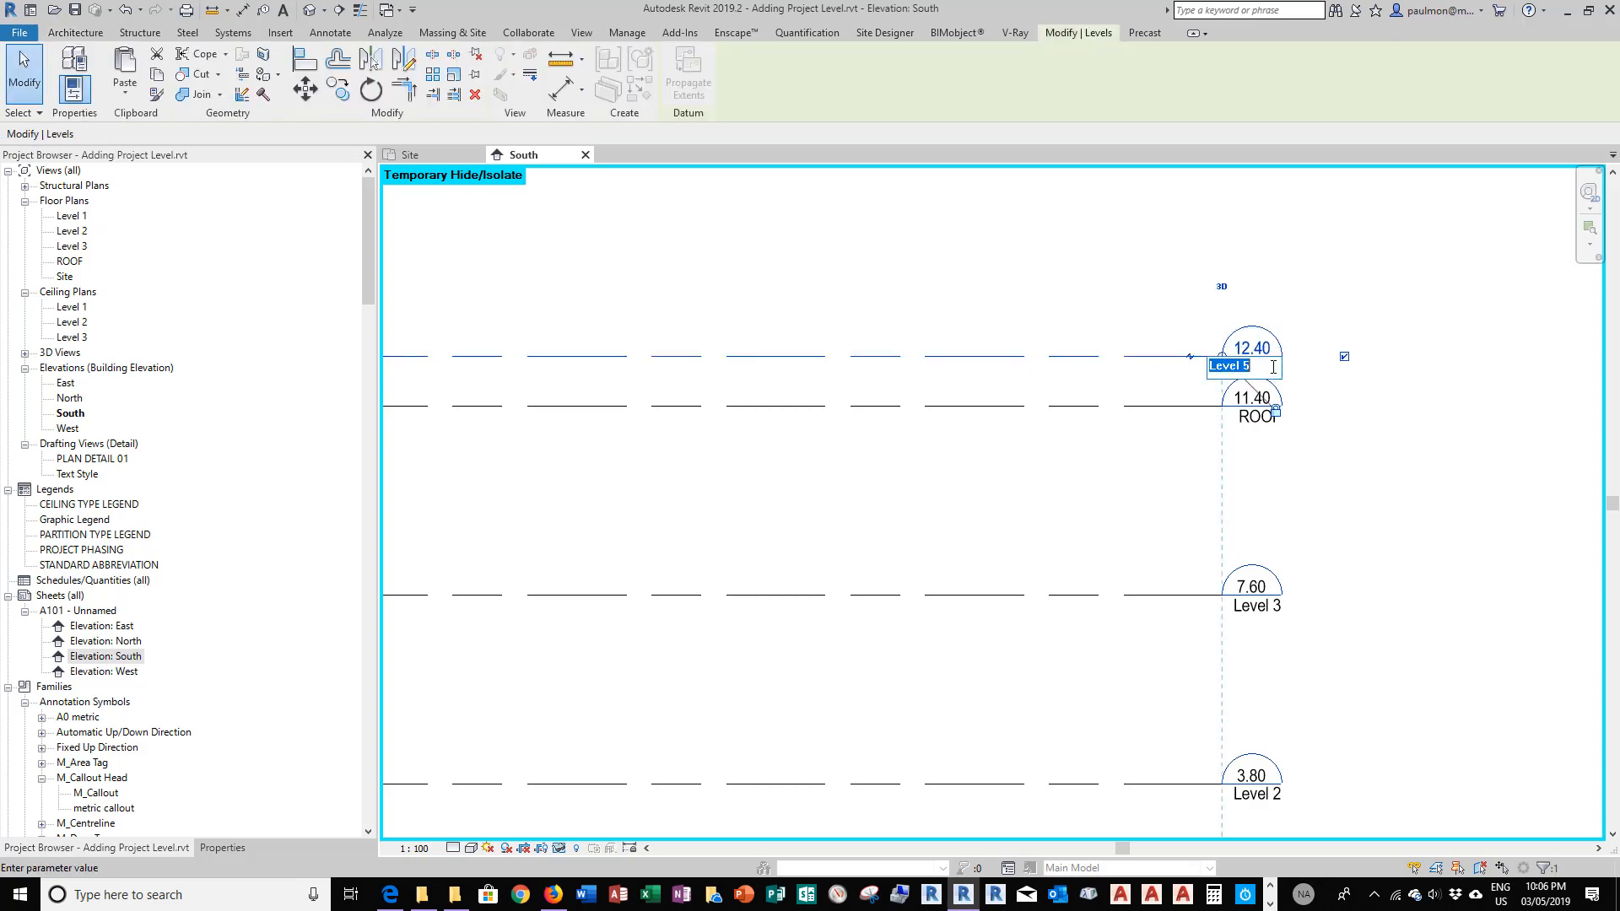
{"action": "type", "text": "pa"}
{"action": "key", "text": "Return"}
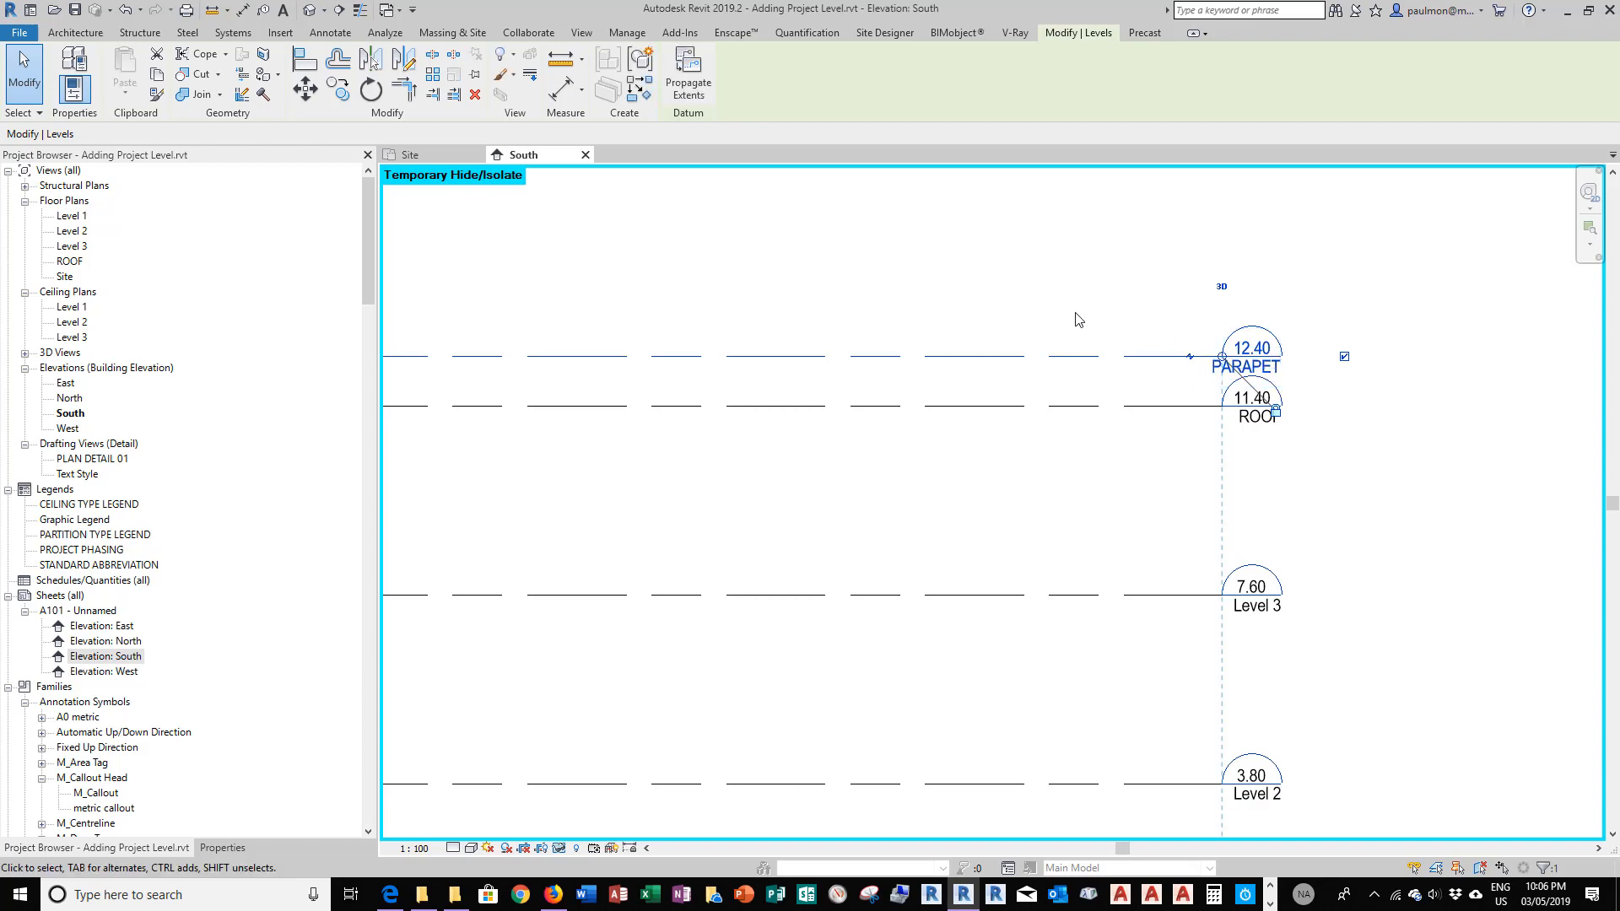
{"action": "left_click", "coordinate": [1076, 318]}
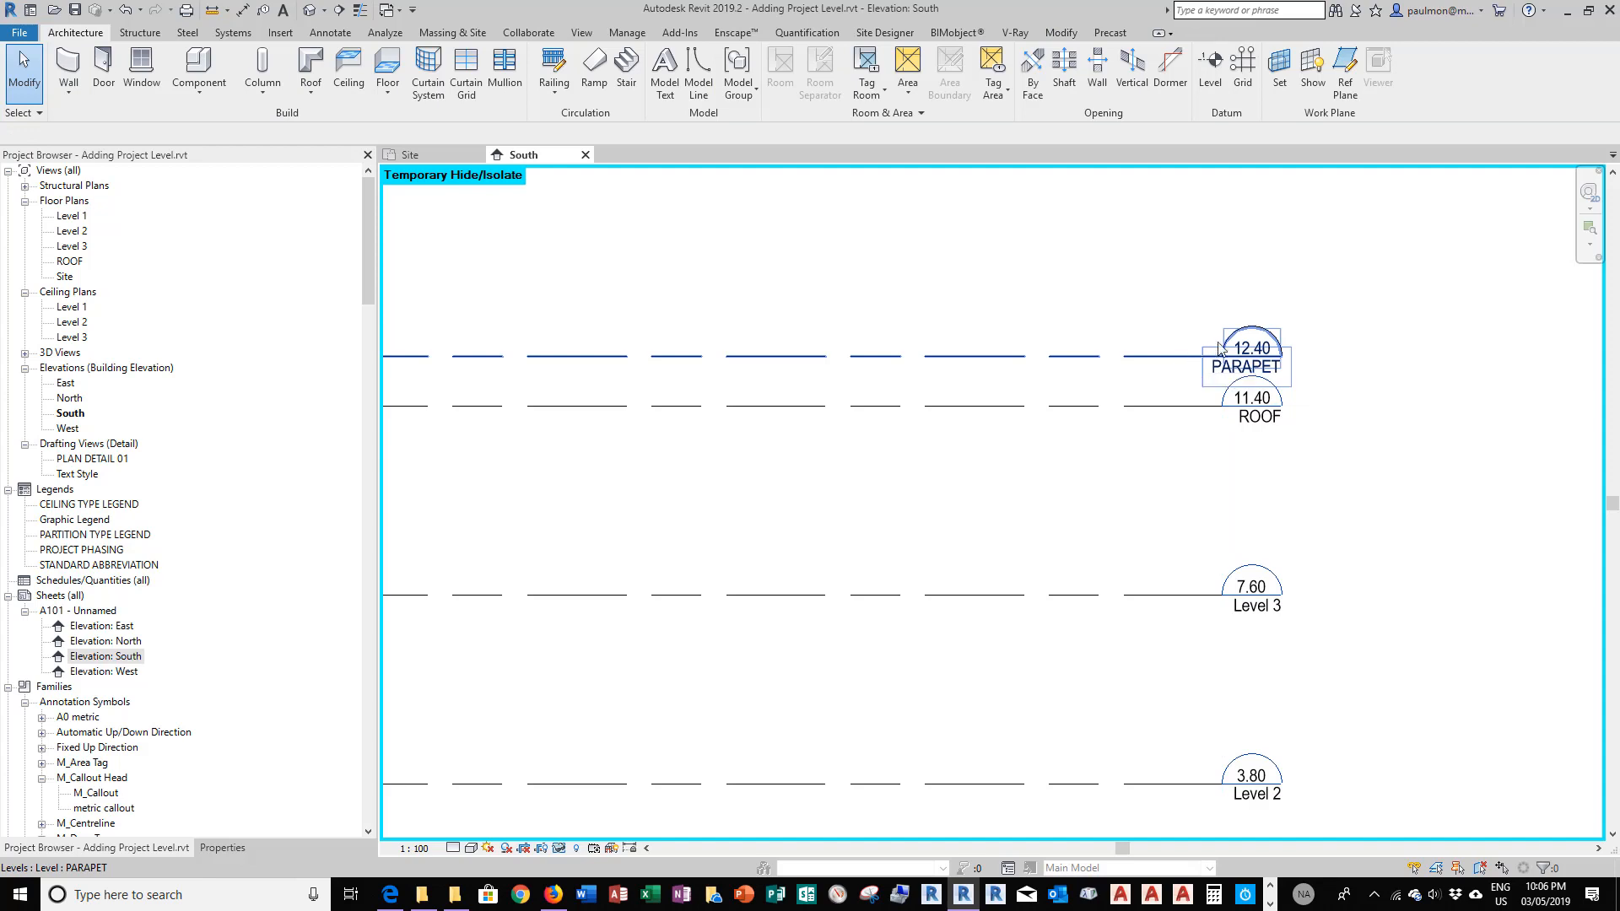
Add an elbow to the right end of the PARAPET level and raise its head clear of the ROOF head, adjusting the bend
{"action": "scroll", "coordinate": [1182, 367], "scroll_direction": "up", "scroll_amount": 4}
{"action": "left_click", "coordinate": [1182, 382]}
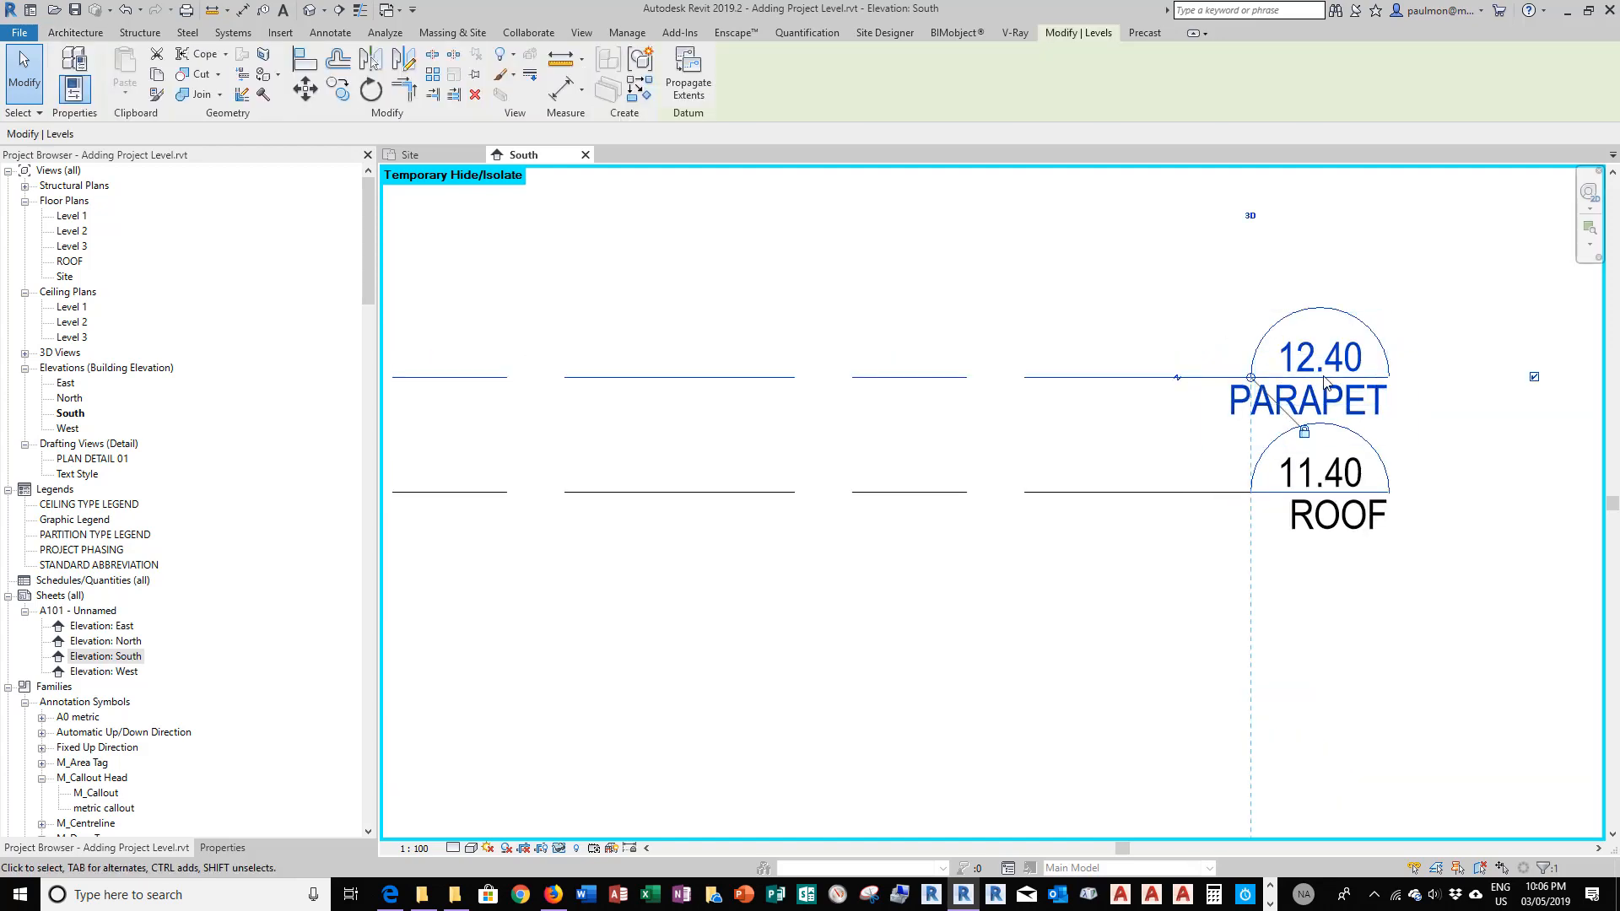
{"action": "left_click", "coordinate": [1178, 380]}
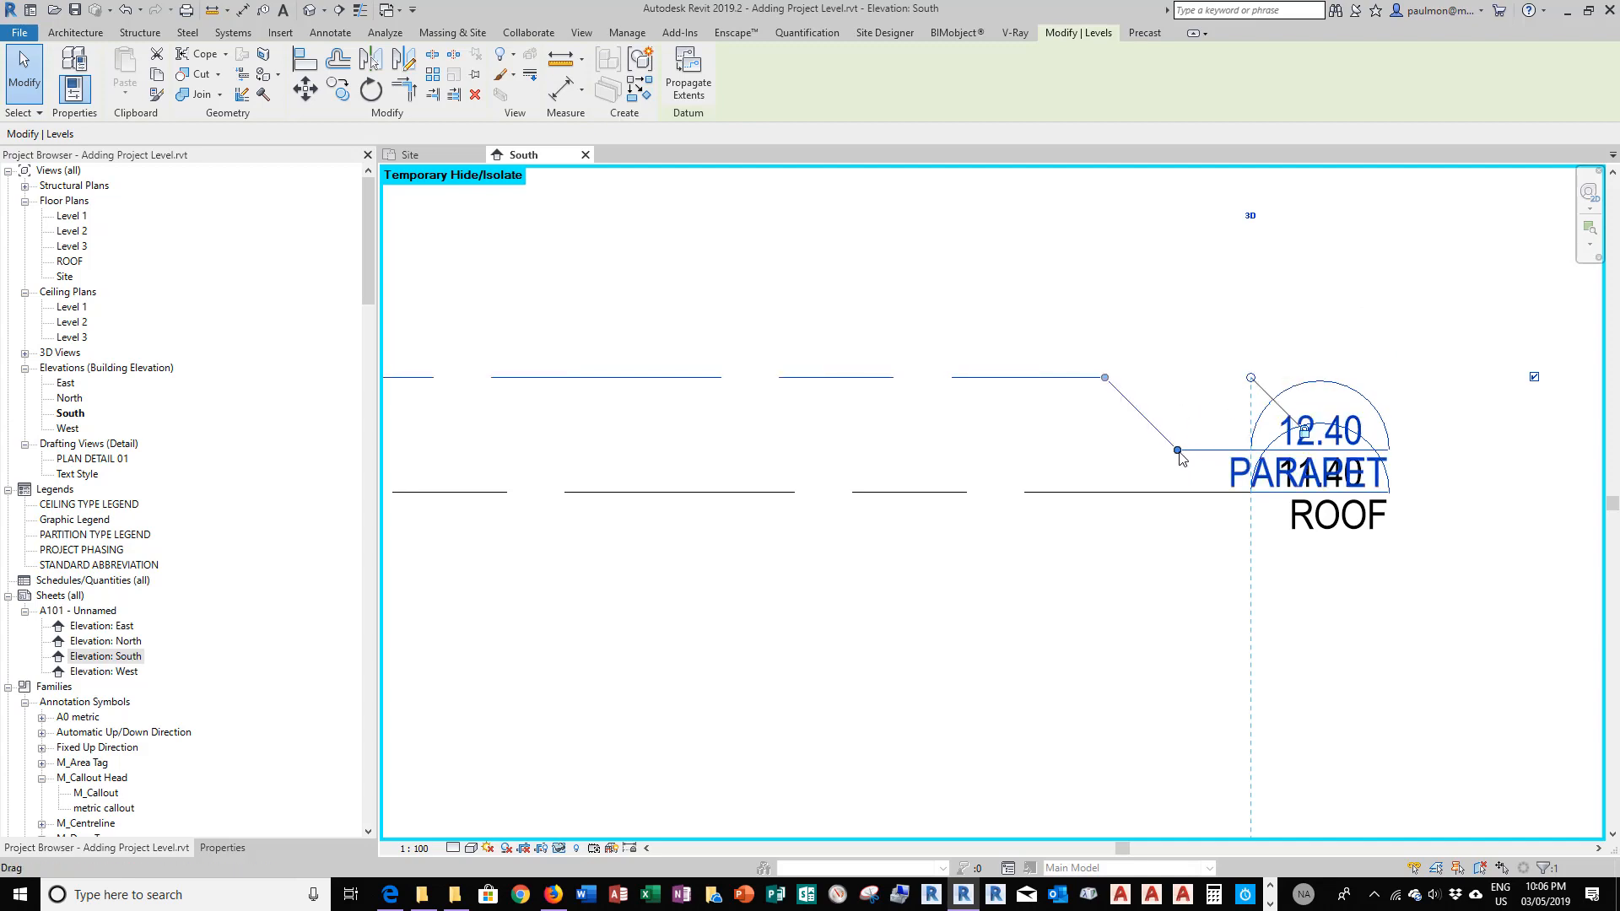
{"action": "left_click_drag", "start_coordinate": [1178, 449], "coordinate": [1182, 308]}
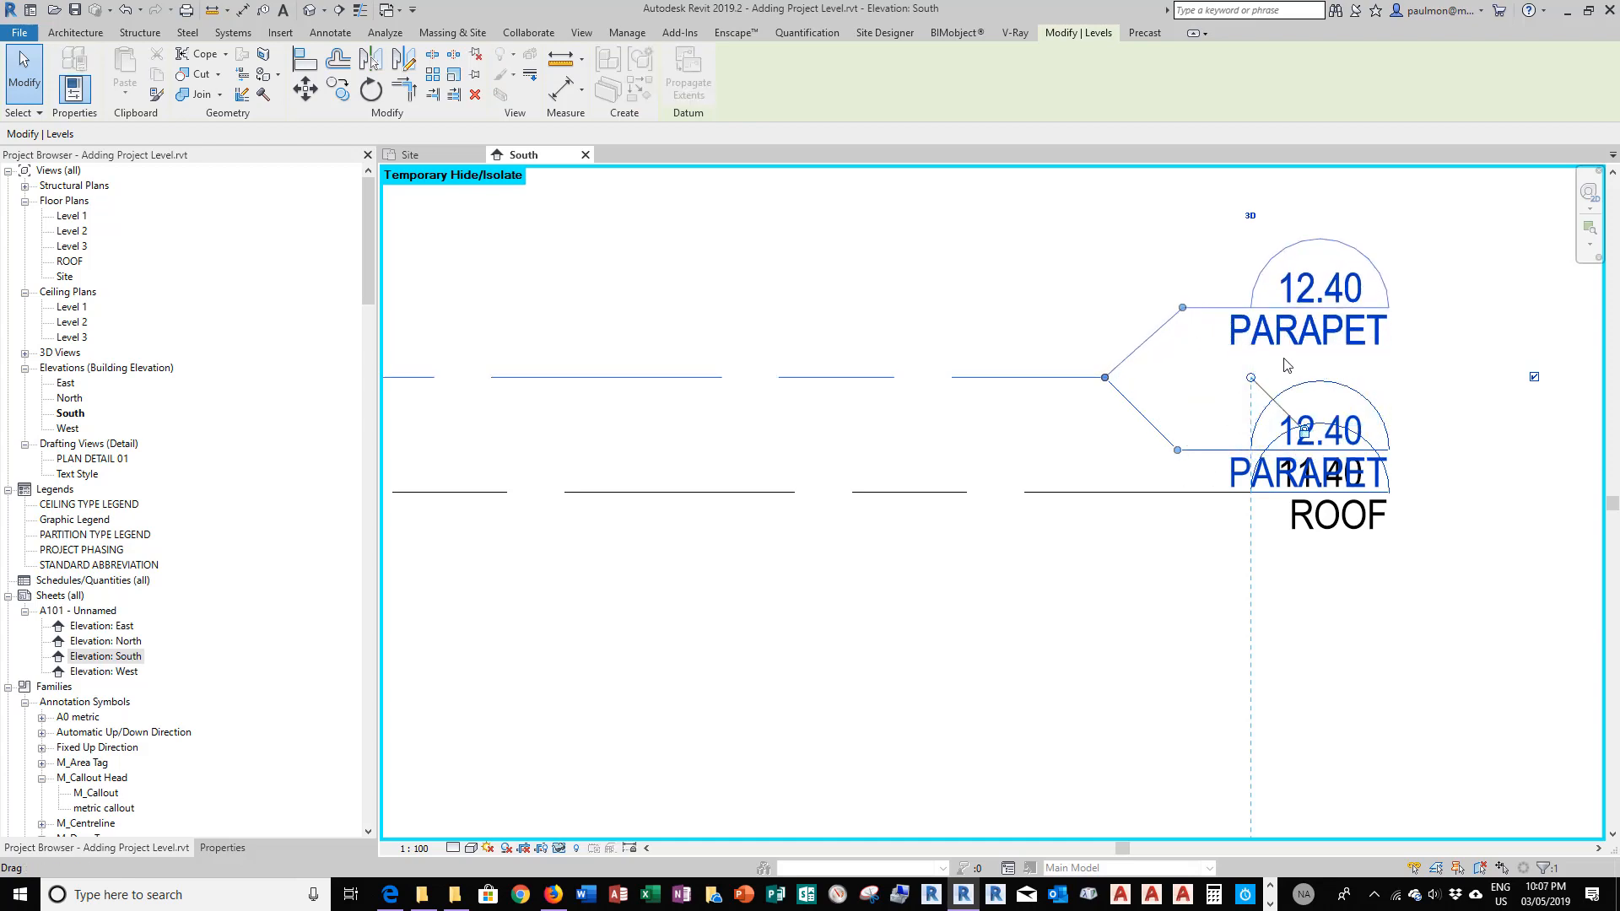
{"action": "scroll", "coordinate": [1439, 393], "scroll_direction": "down", "scroll_amount": 1}
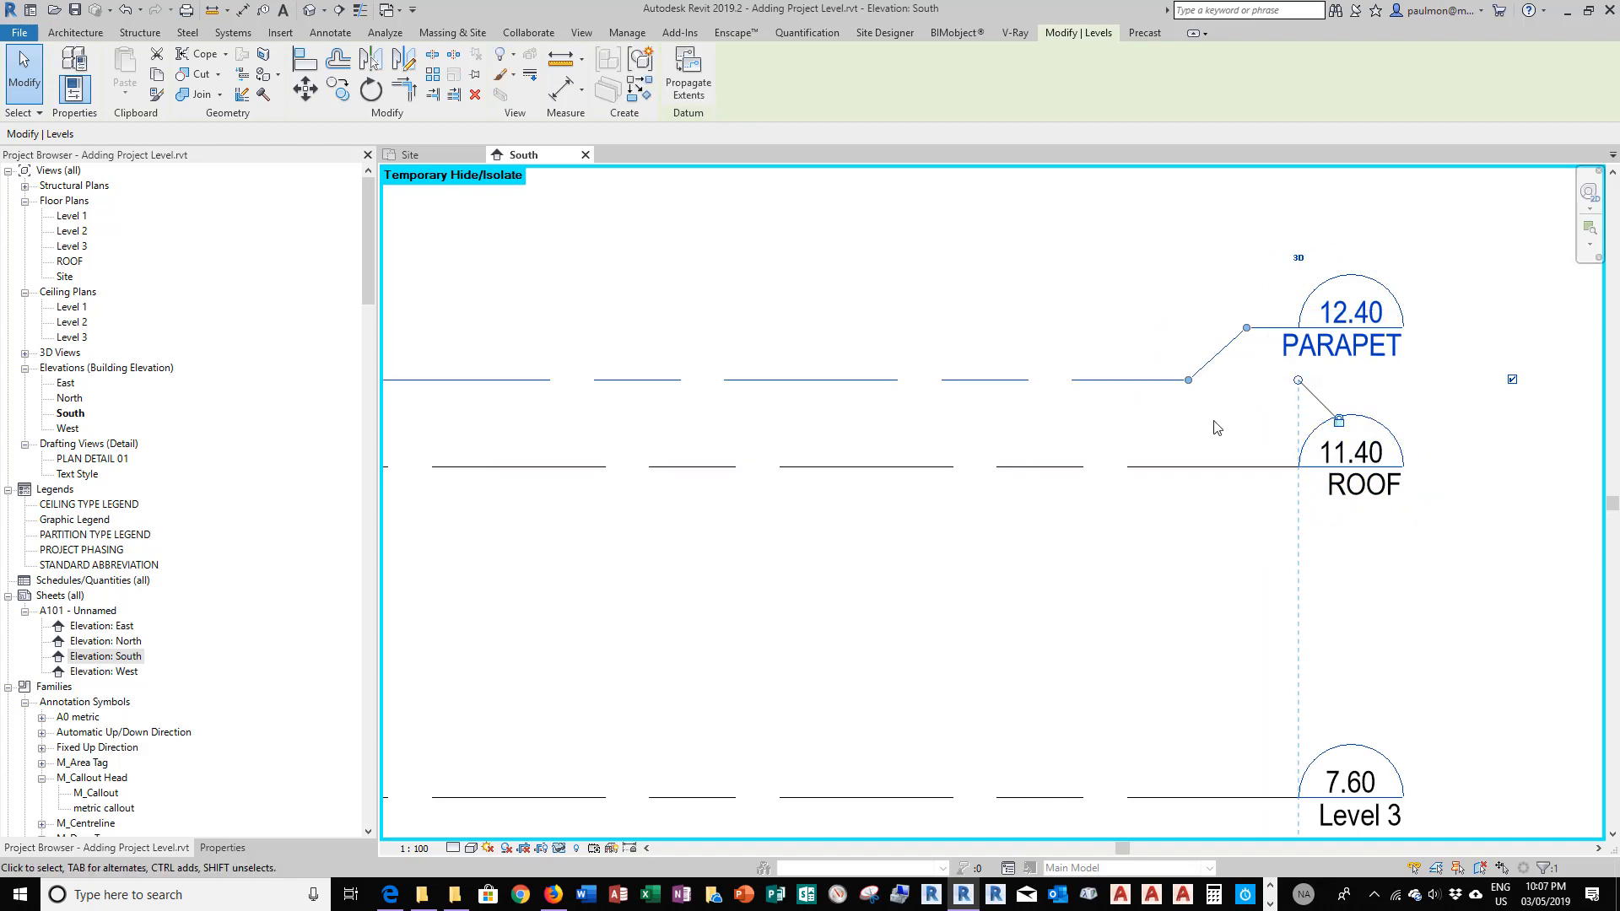
{"action": "mouse_move", "coordinate": [1188, 380]}
{"action": "left_mouse_down"}
{"action": "mouse_move", "coordinate": [1148, 378]}
{"action": "mouse_move", "coordinate": [1221, 381]}
{"action": "mouse_move", "coordinate": [1202, 382]}
{"action": "left_mouse_up"}
{"action": "left_click", "coordinate": [1168, 524]}
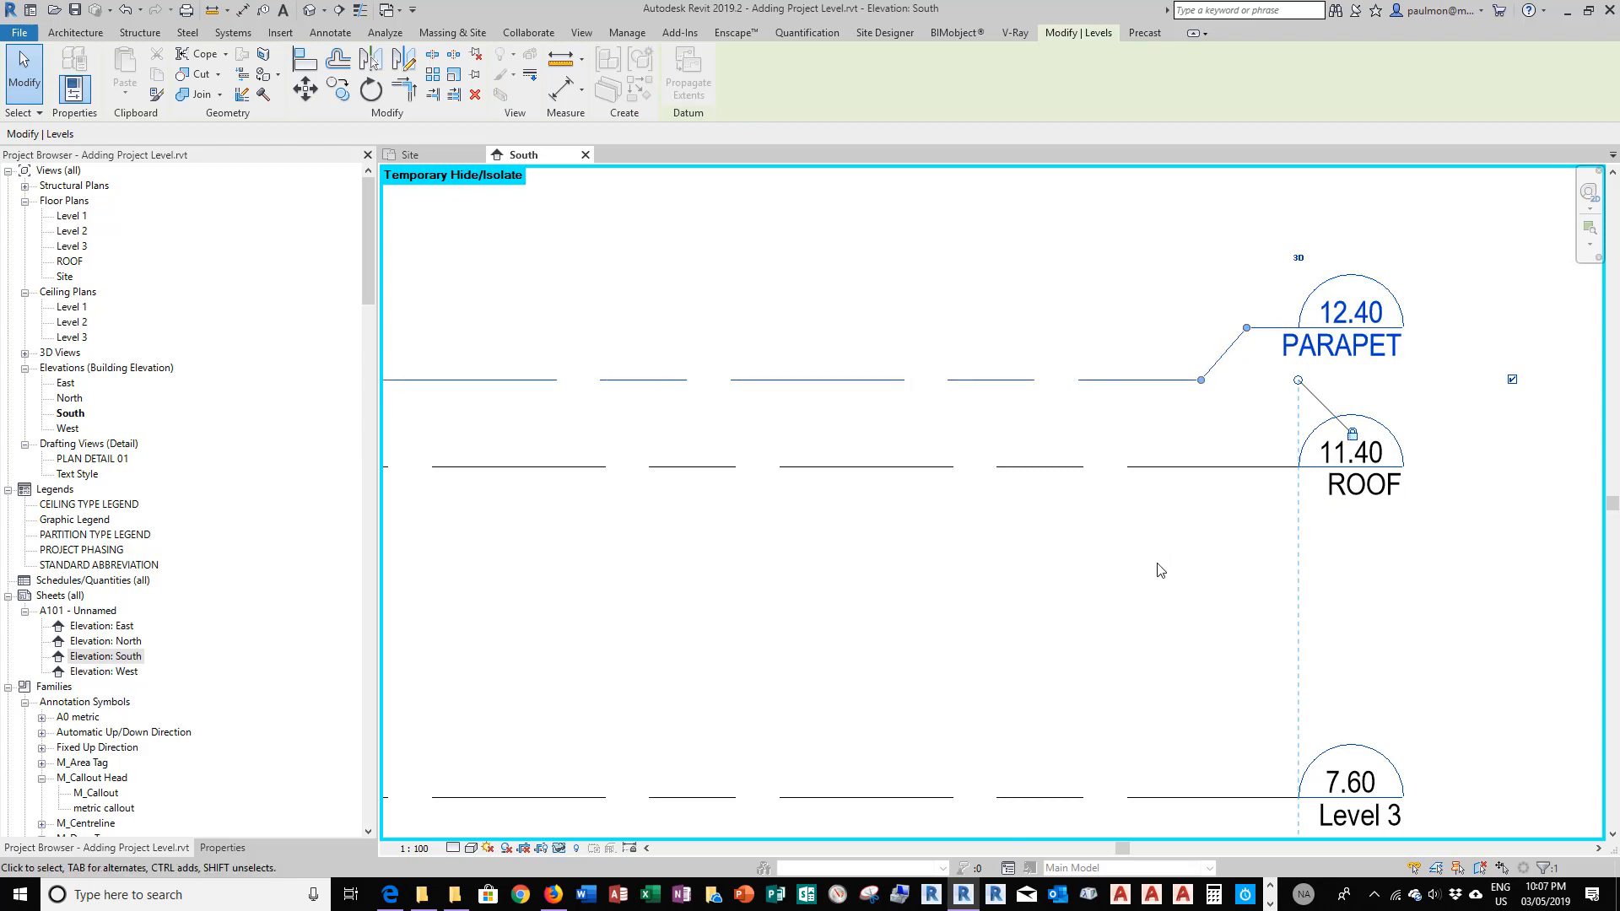
Reset the temporary hide/isolate in the South elevation
{"action": "scroll", "coordinate": [1392, 544], "scroll_direction": "down", "scroll_amount": 5}
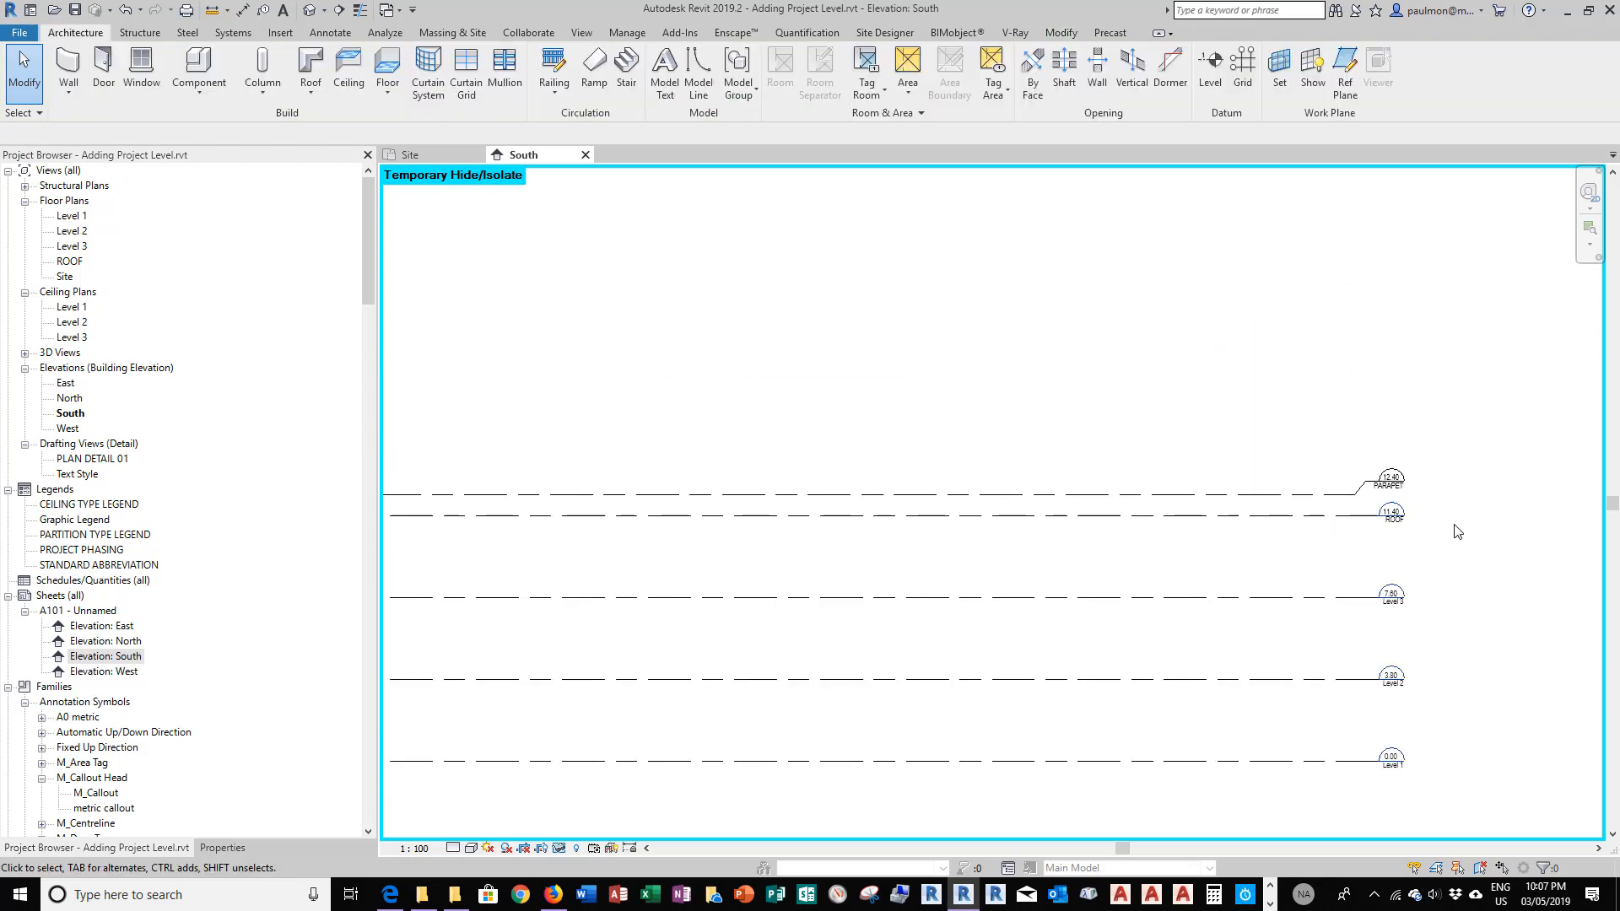
{"action": "scroll", "coordinate": [910, 449], "scroll_direction": "down", "scroll_amount": 1}
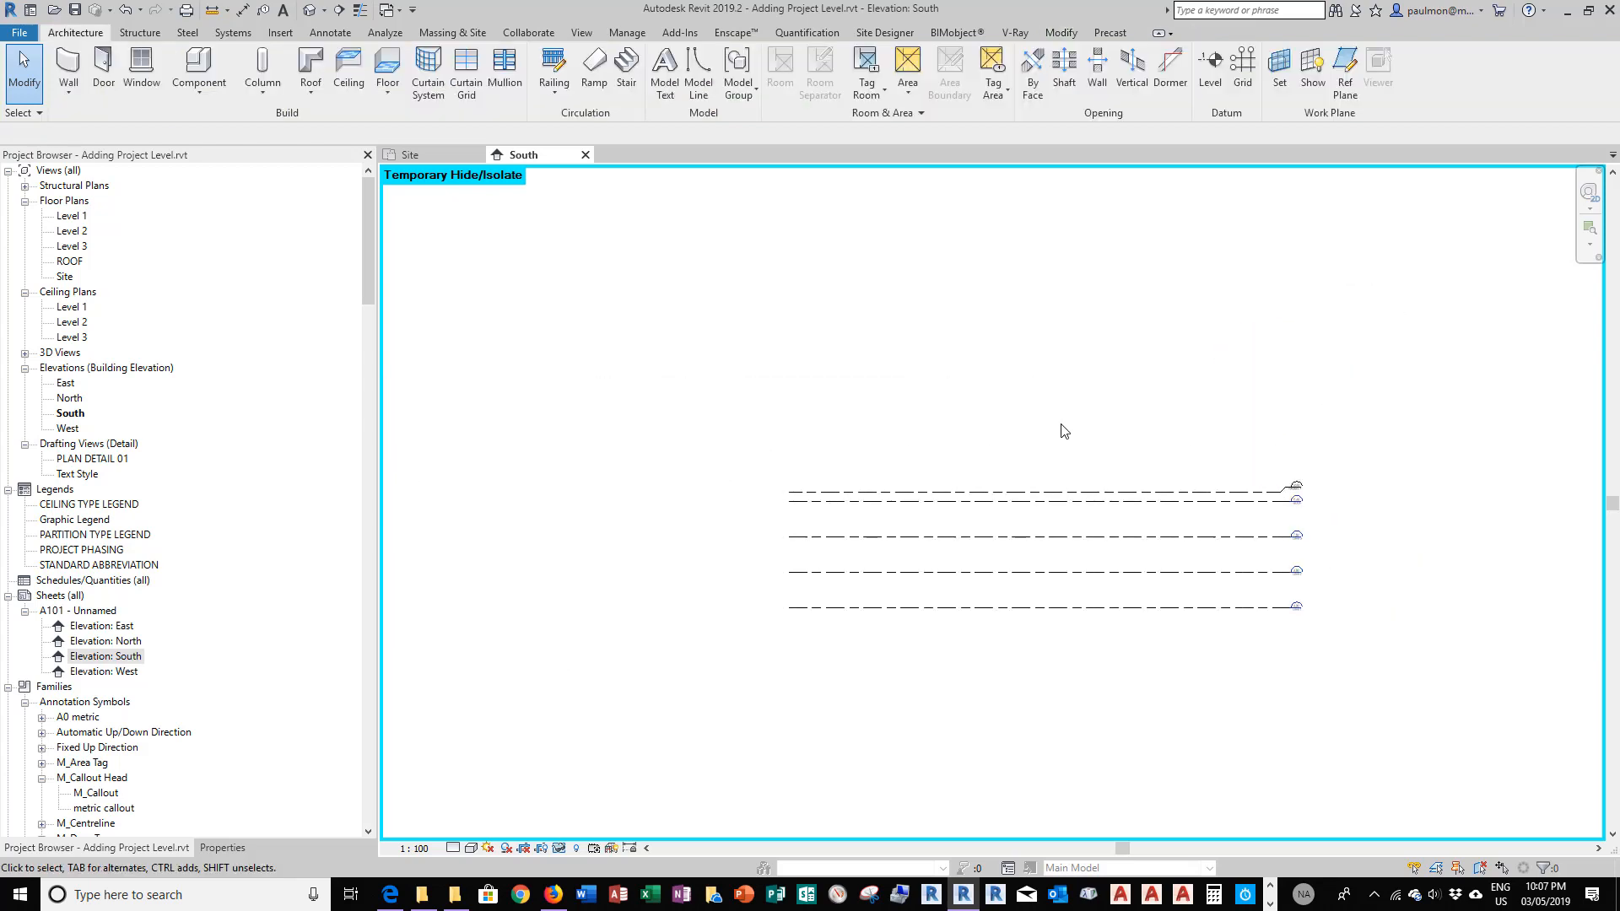
{"action": "scroll", "coordinate": [1062, 426], "scroll_direction": "up", "scroll_amount": 1}
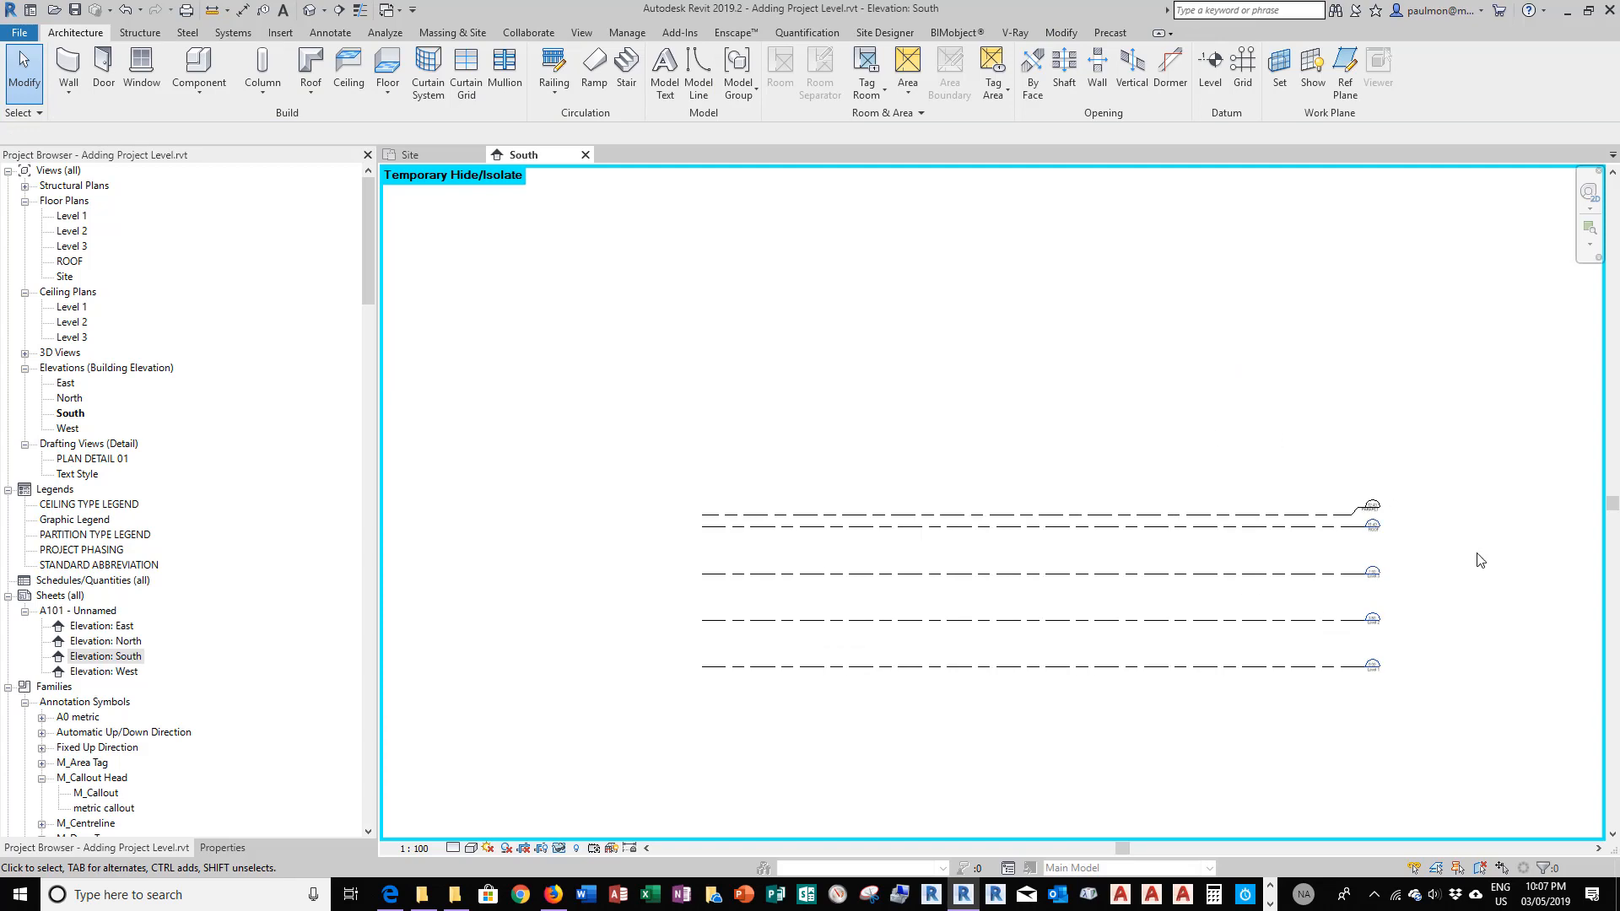
{"action": "scroll", "coordinate": [1479, 569], "scroll_direction": "up", "scroll_amount": 1}
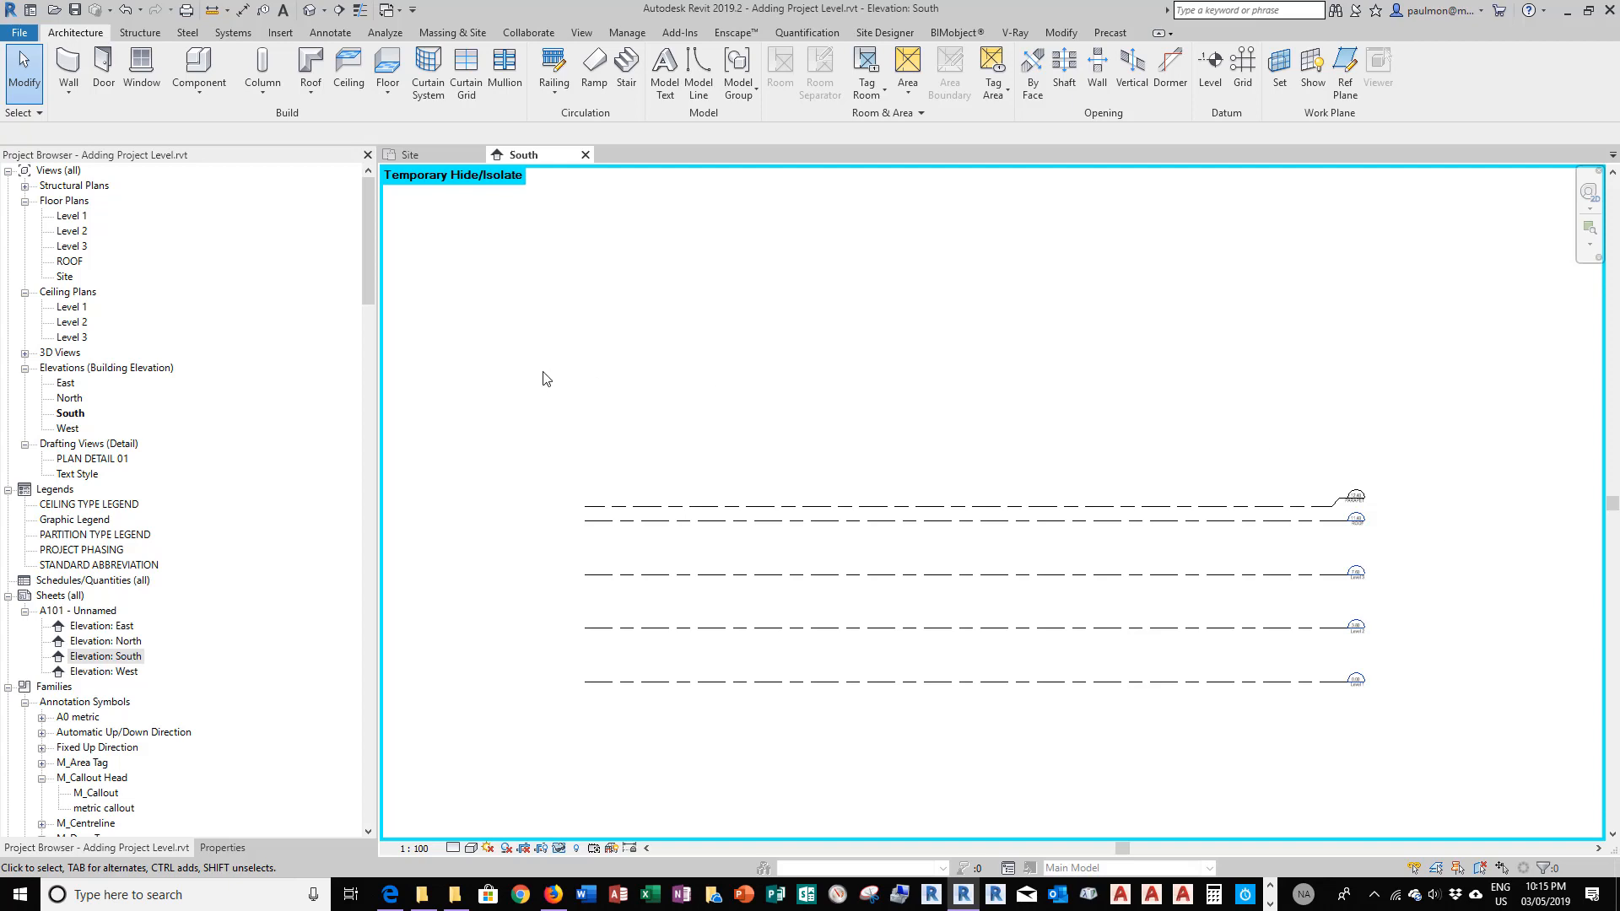
{"action": "scroll", "coordinate": [1038, 384], "scroll_direction": "down", "scroll_amount": 1}
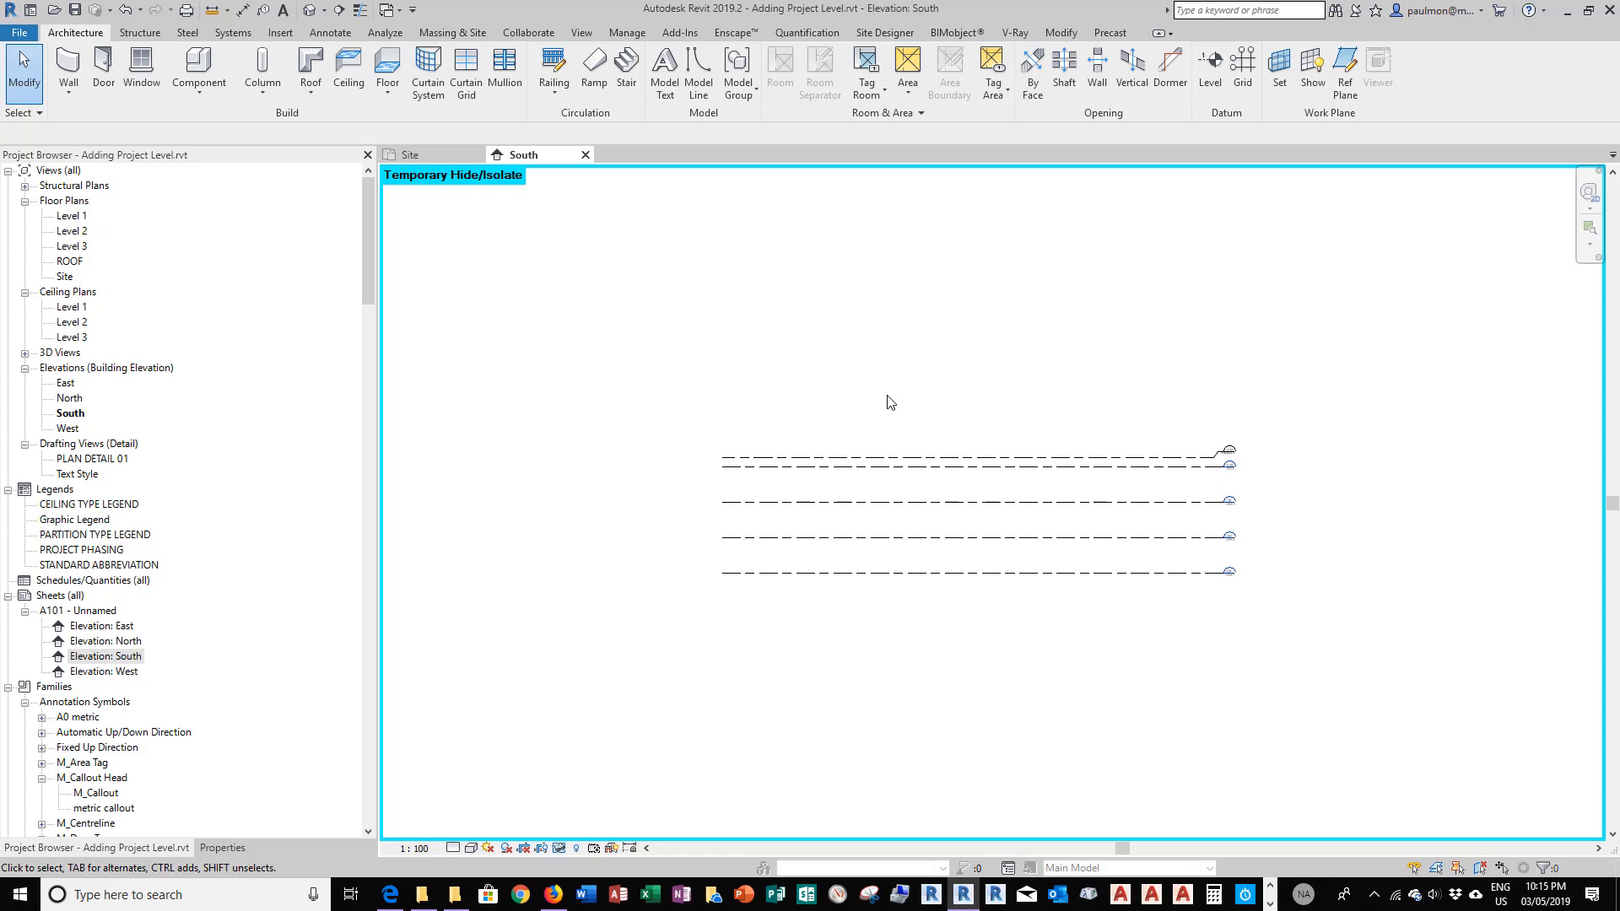
{"action": "left_click", "coordinate": [559, 849]}
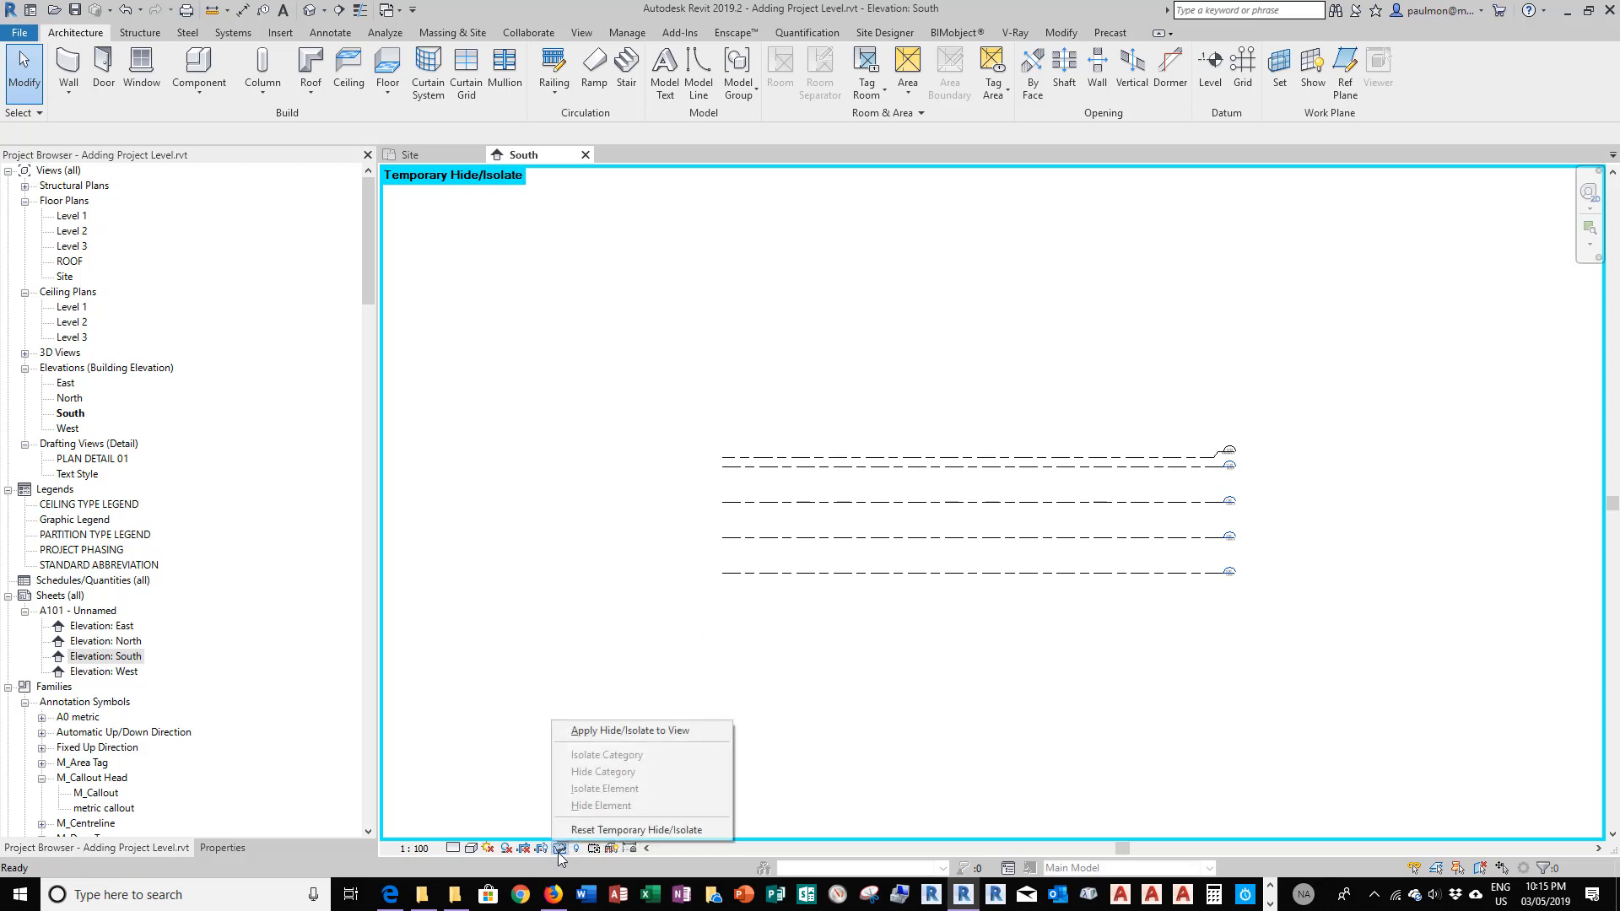
{"action": "left_click", "coordinate": [603, 830]}
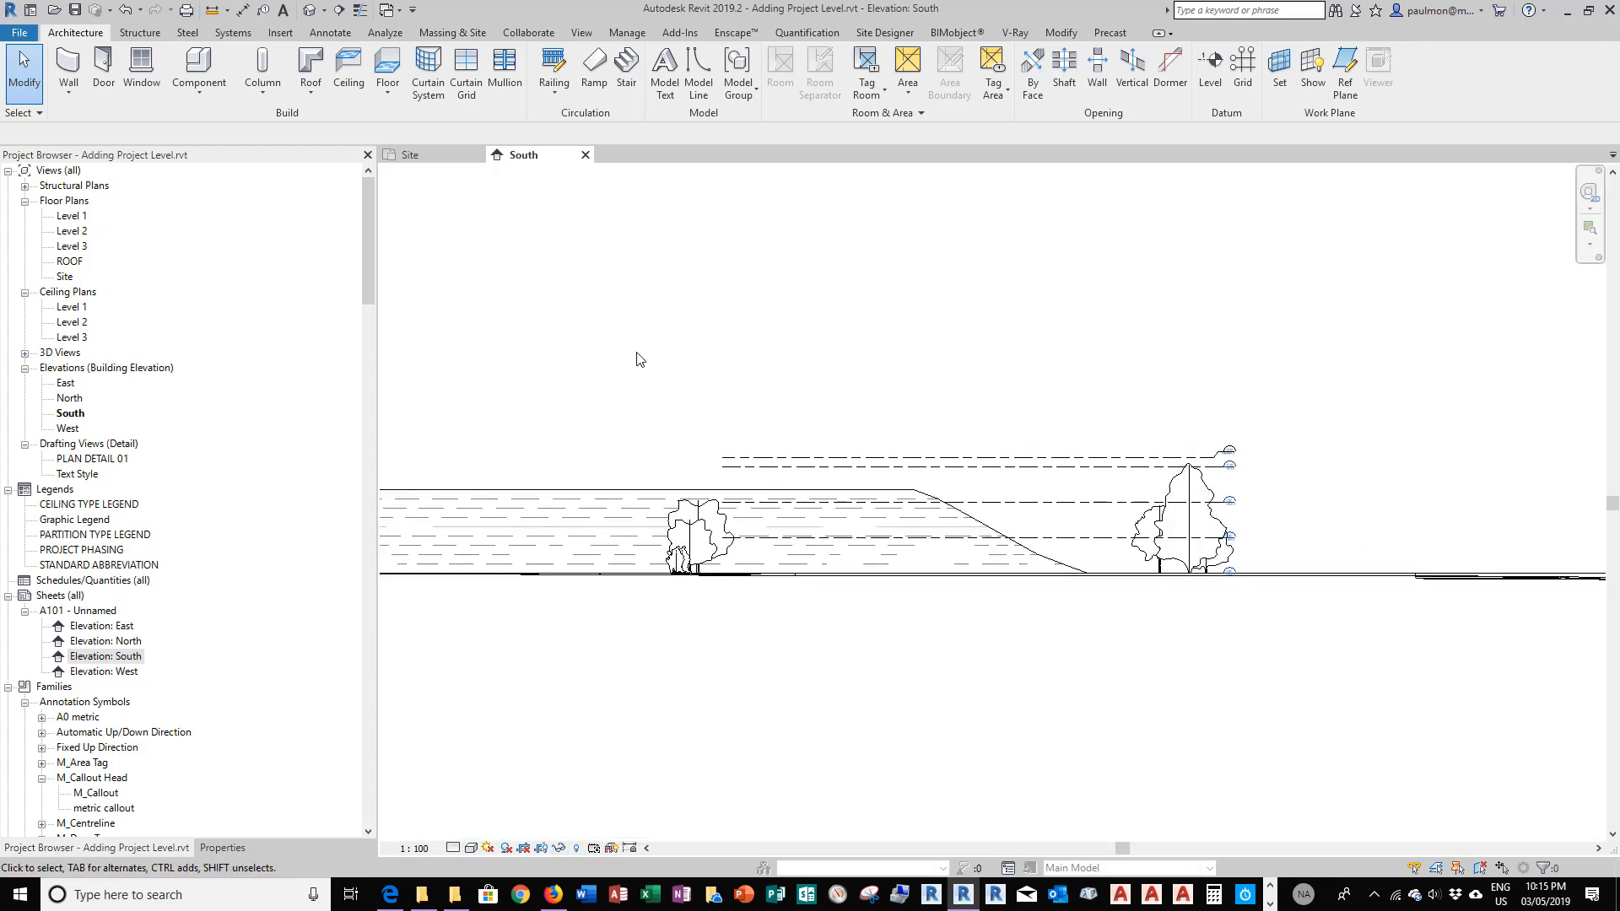
In the Site floor plan, draw vertical reference planes from the building pad's northwest corner southward and its southeast corner northward, past the site surface
{"action": "left_click", "coordinate": [368, 253]}
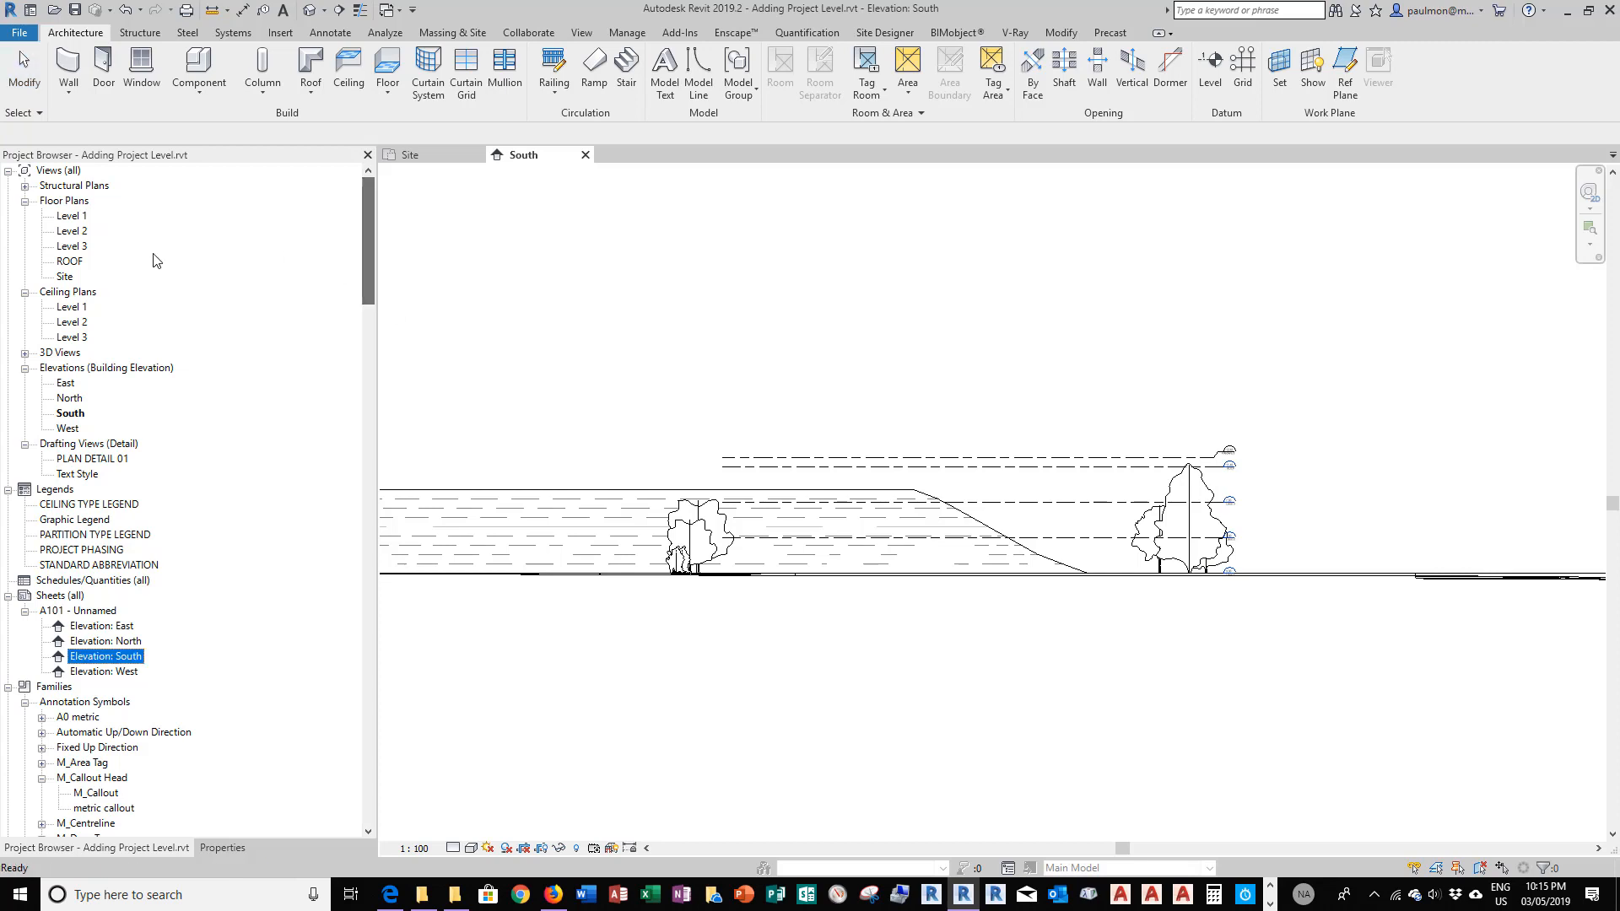
{"action": "left_click", "coordinate": [65, 278]}
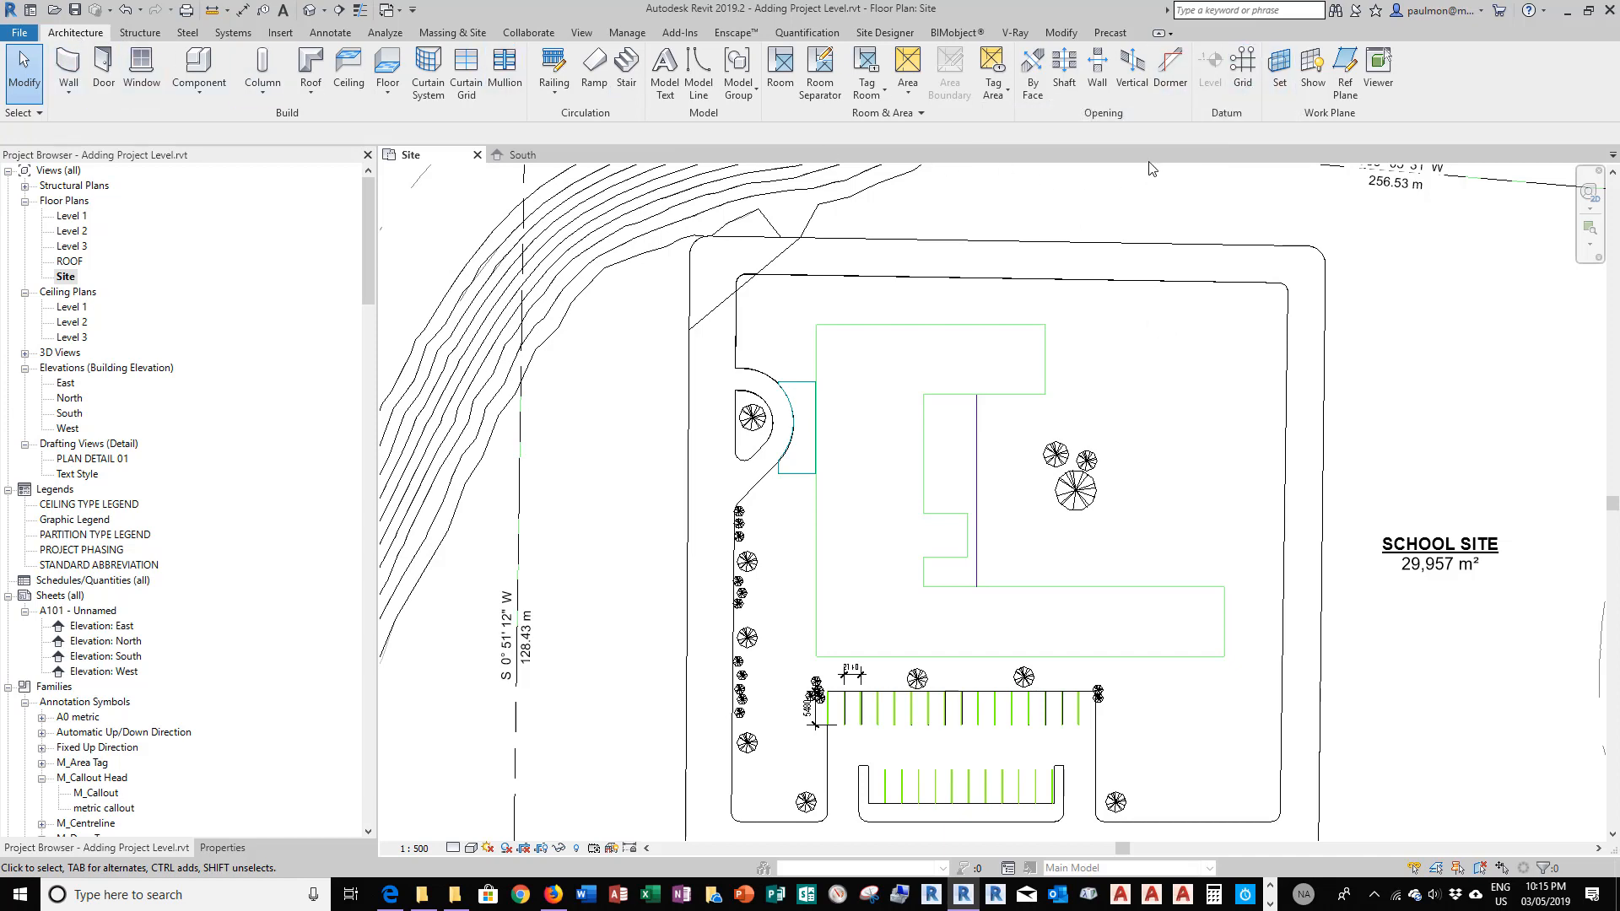
{"action": "left_click", "coordinate": [1346, 84]}
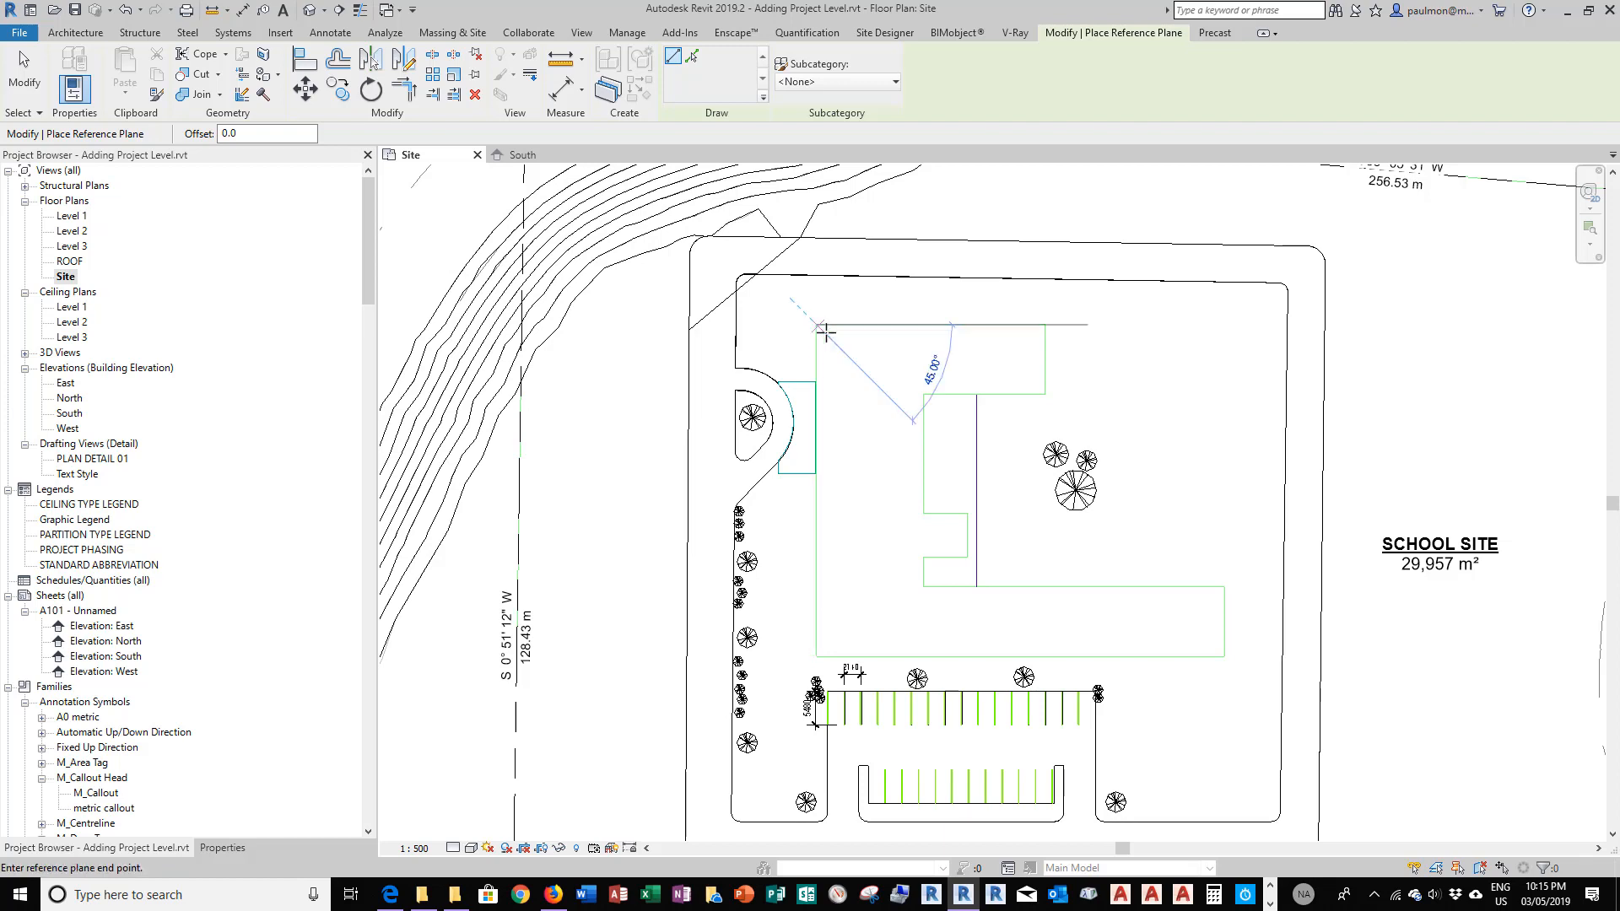
{"action": "scroll", "coordinate": [792, 410], "scroll_direction": "down", "scroll_amount": 3}
{"action": "scroll", "coordinate": [791, 298], "scroll_direction": "down", "scroll_amount": 1}
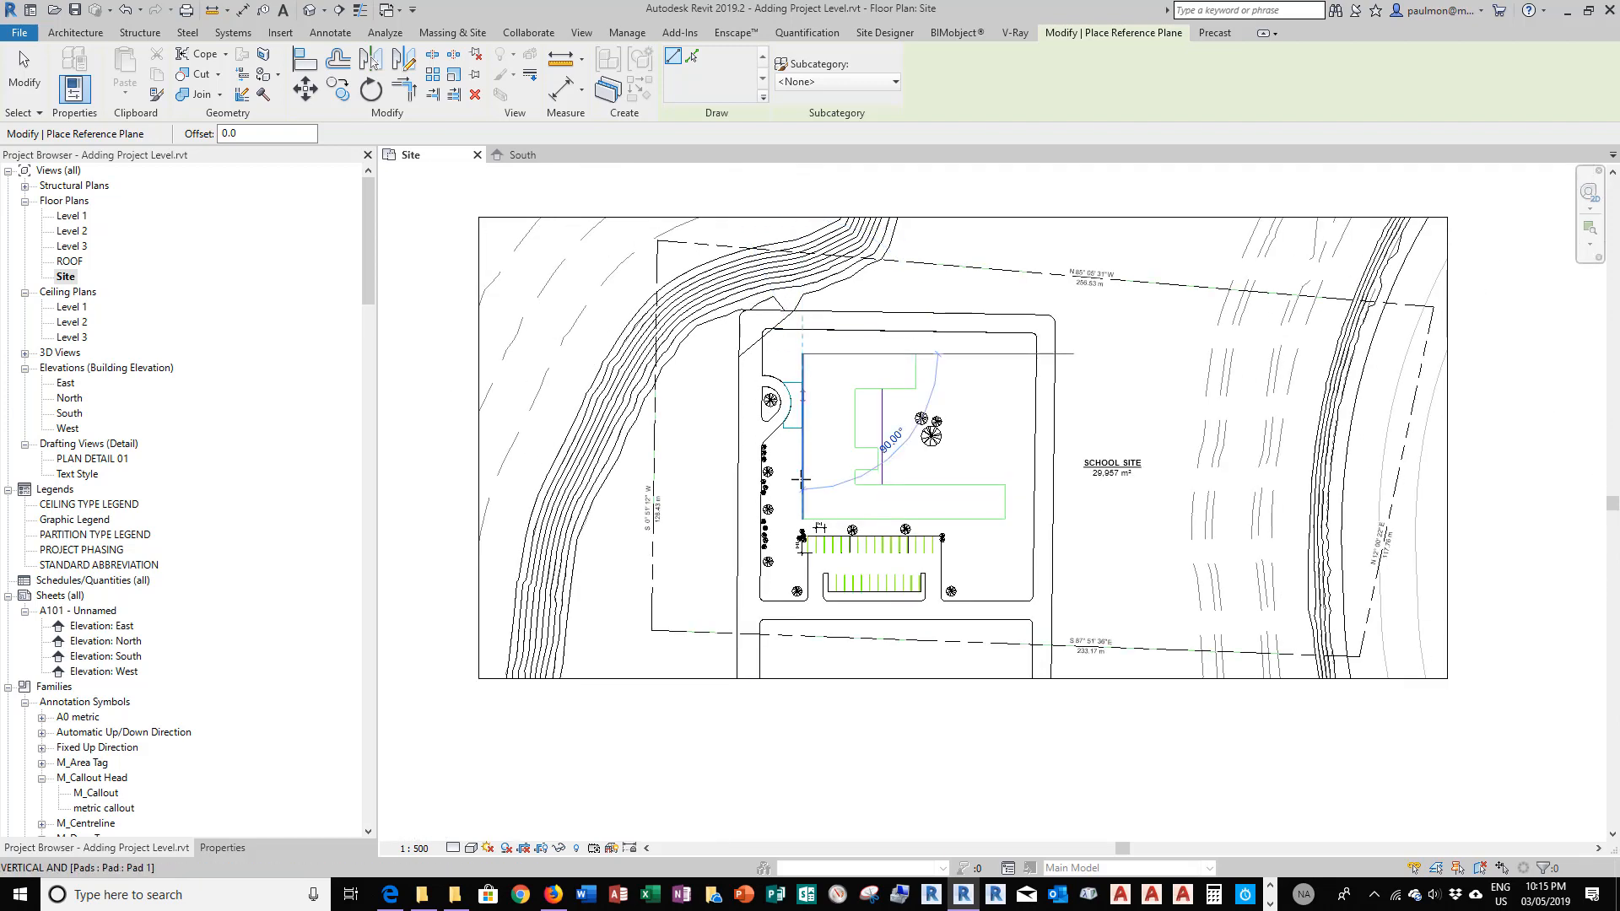
{"action": "left_click", "coordinate": [807, 711]}
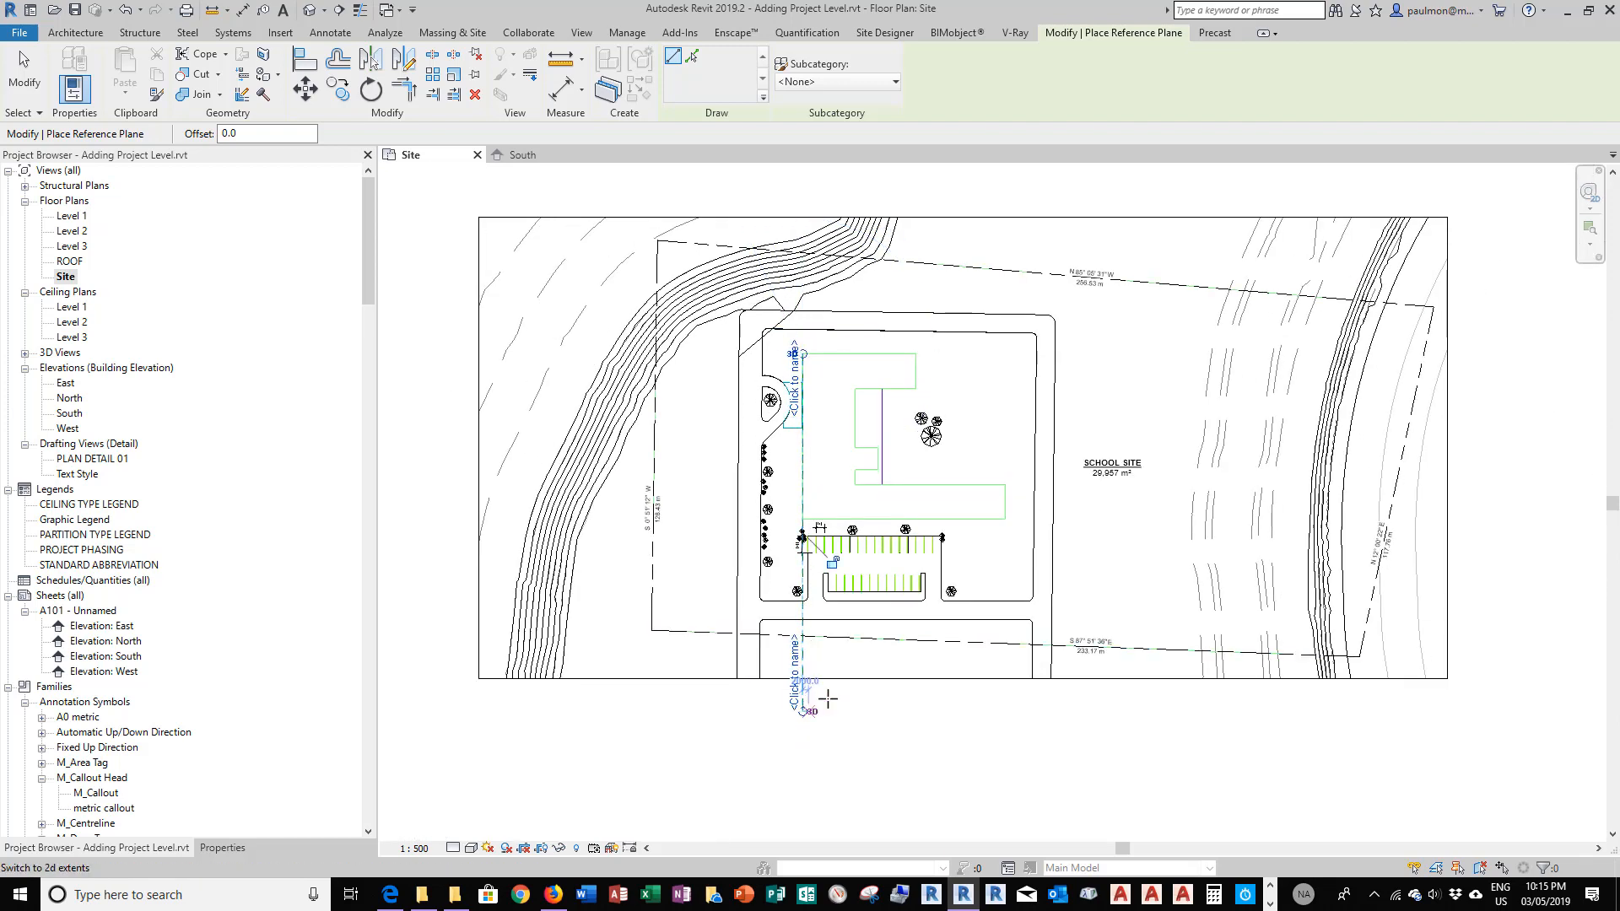
{"action": "left_click", "coordinate": [1006, 519]}
{"action": "left_click", "coordinate": [1002, 196]}
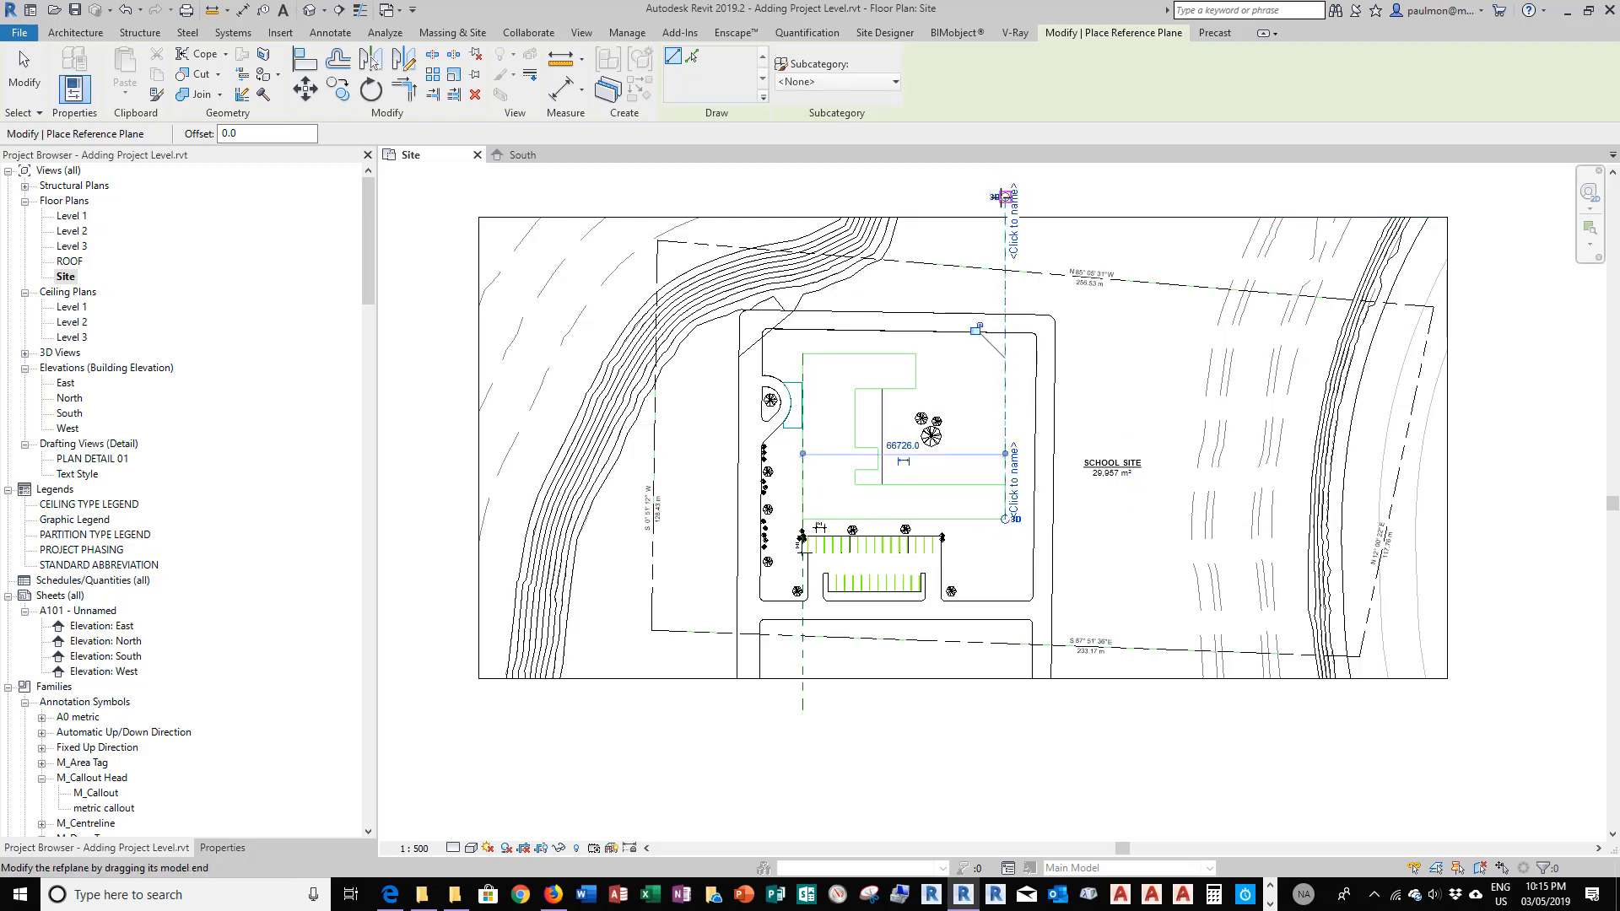
{"action": "key", "text": "Escape"}
{"action": "key", "text": "Escape"}
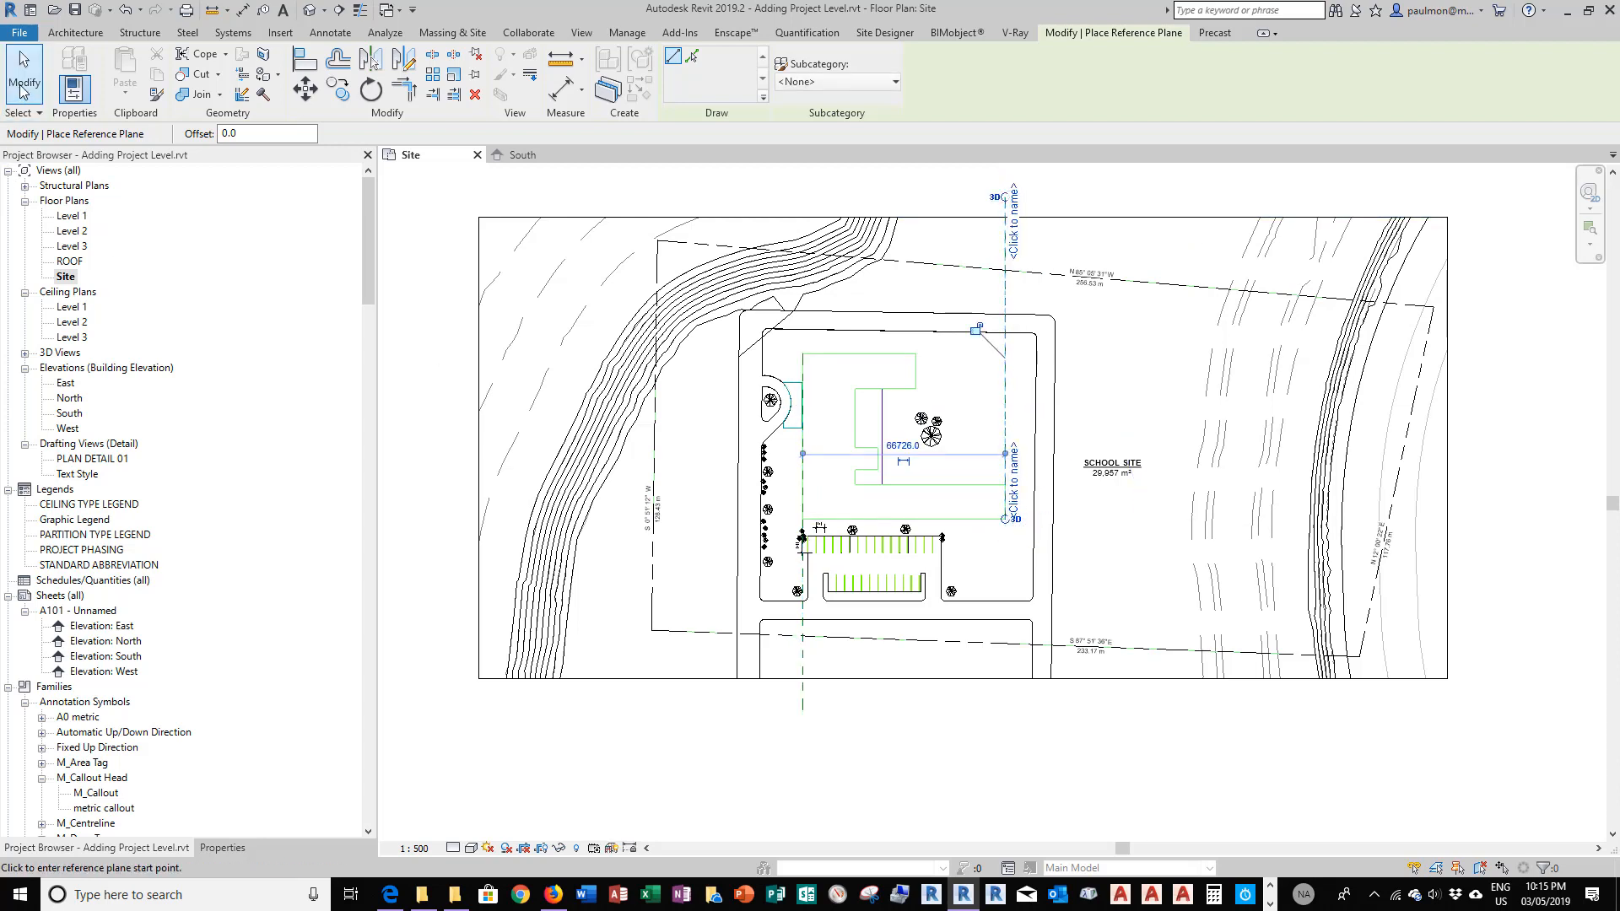
Extend the east reference plane's southern end and the west plane's northern end beyond the site surface, aligning their ends
{"action": "left_click", "coordinate": [1016, 466]}
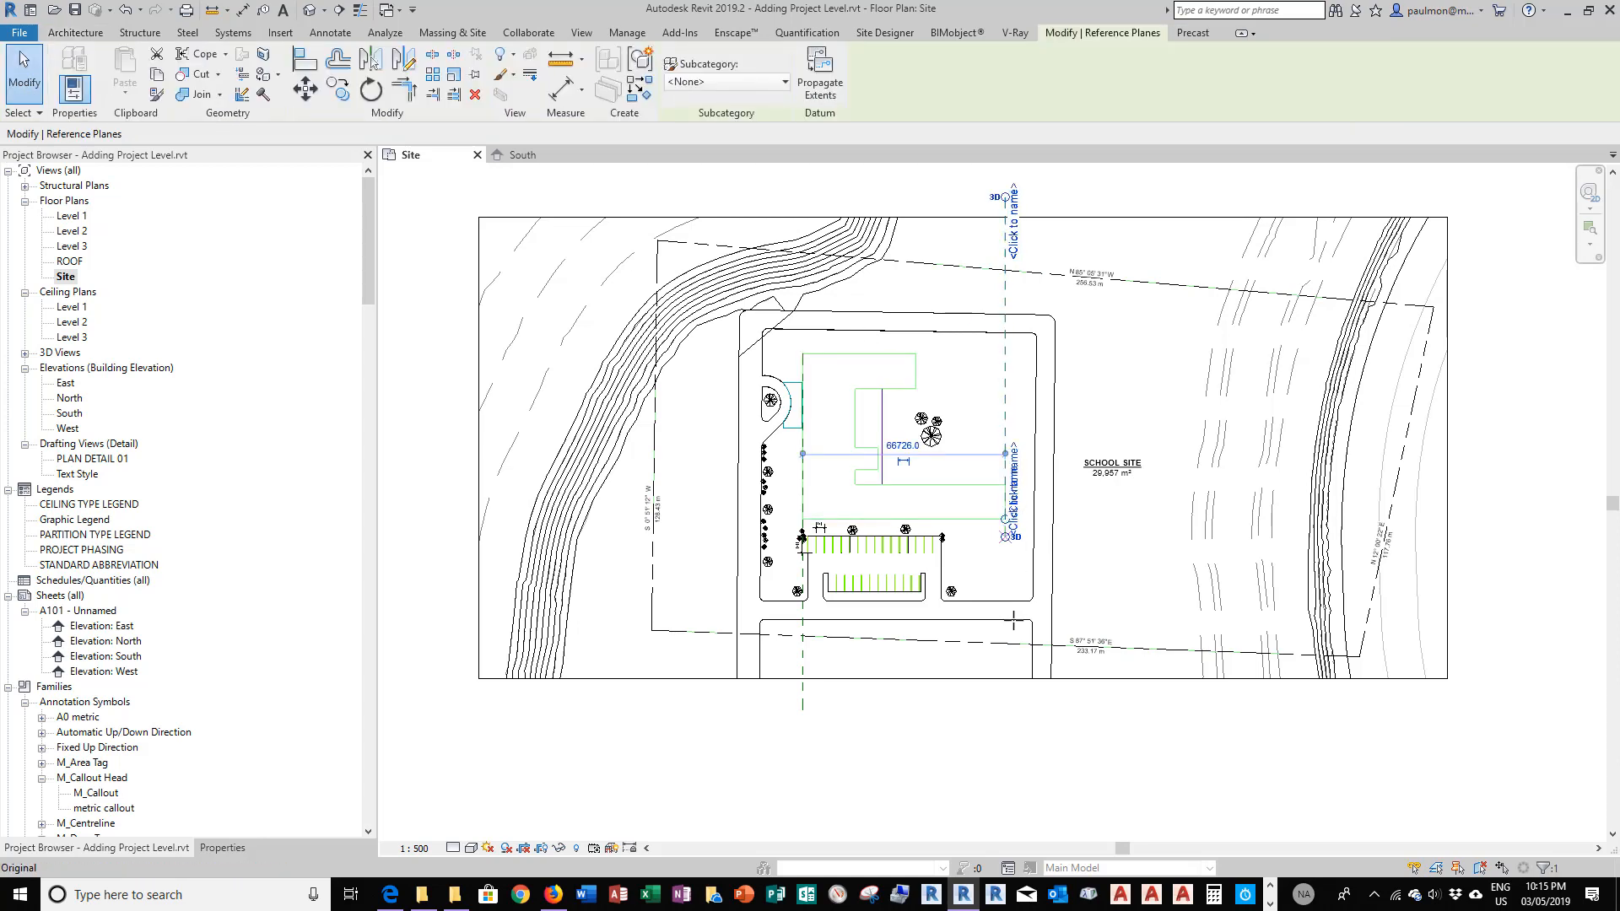
{"action": "left_click_drag", "start_coordinate": [1013, 620], "coordinate": [1009, 711]}
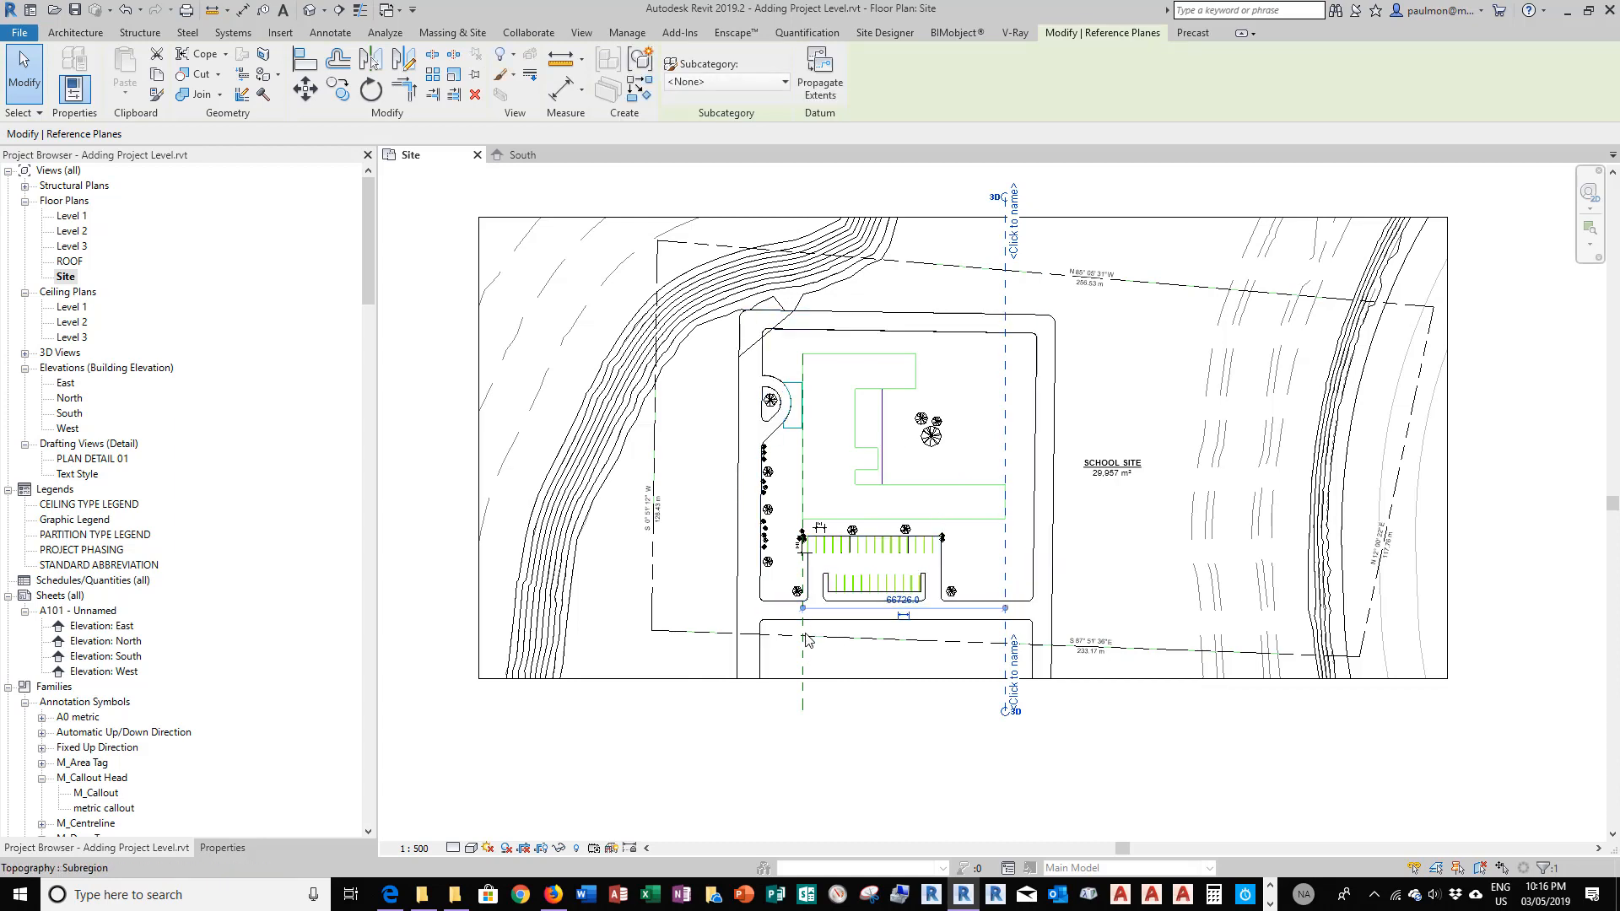
{"action": "left_click", "coordinate": [801, 384]}
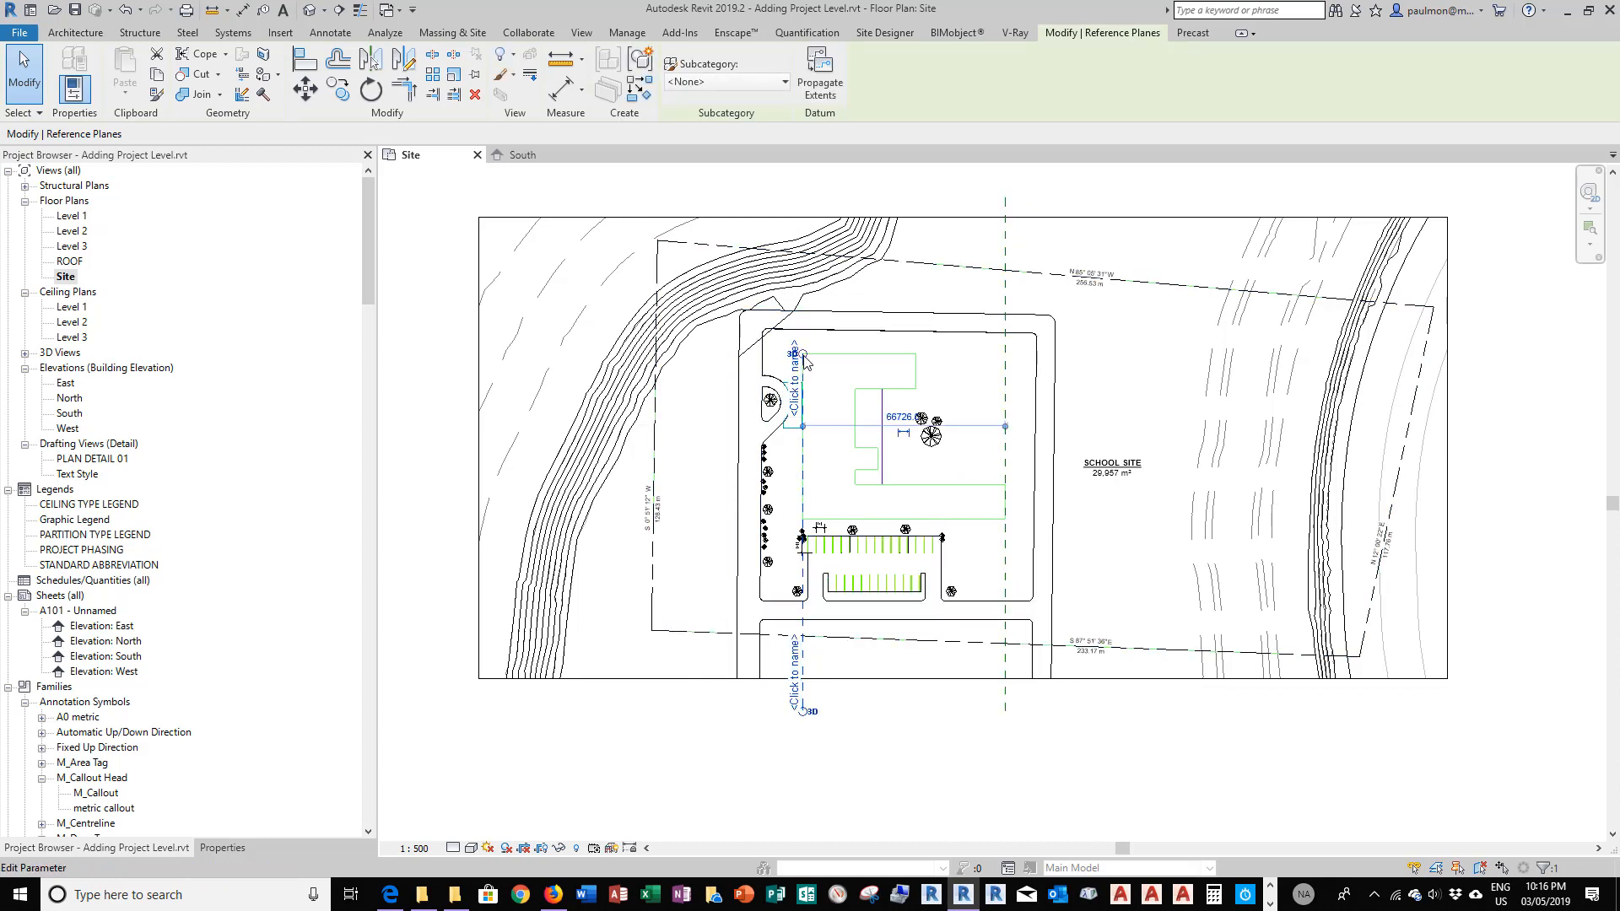
{"action": "left_click_drag", "start_coordinate": [803, 353], "coordinate": [809, 197]}
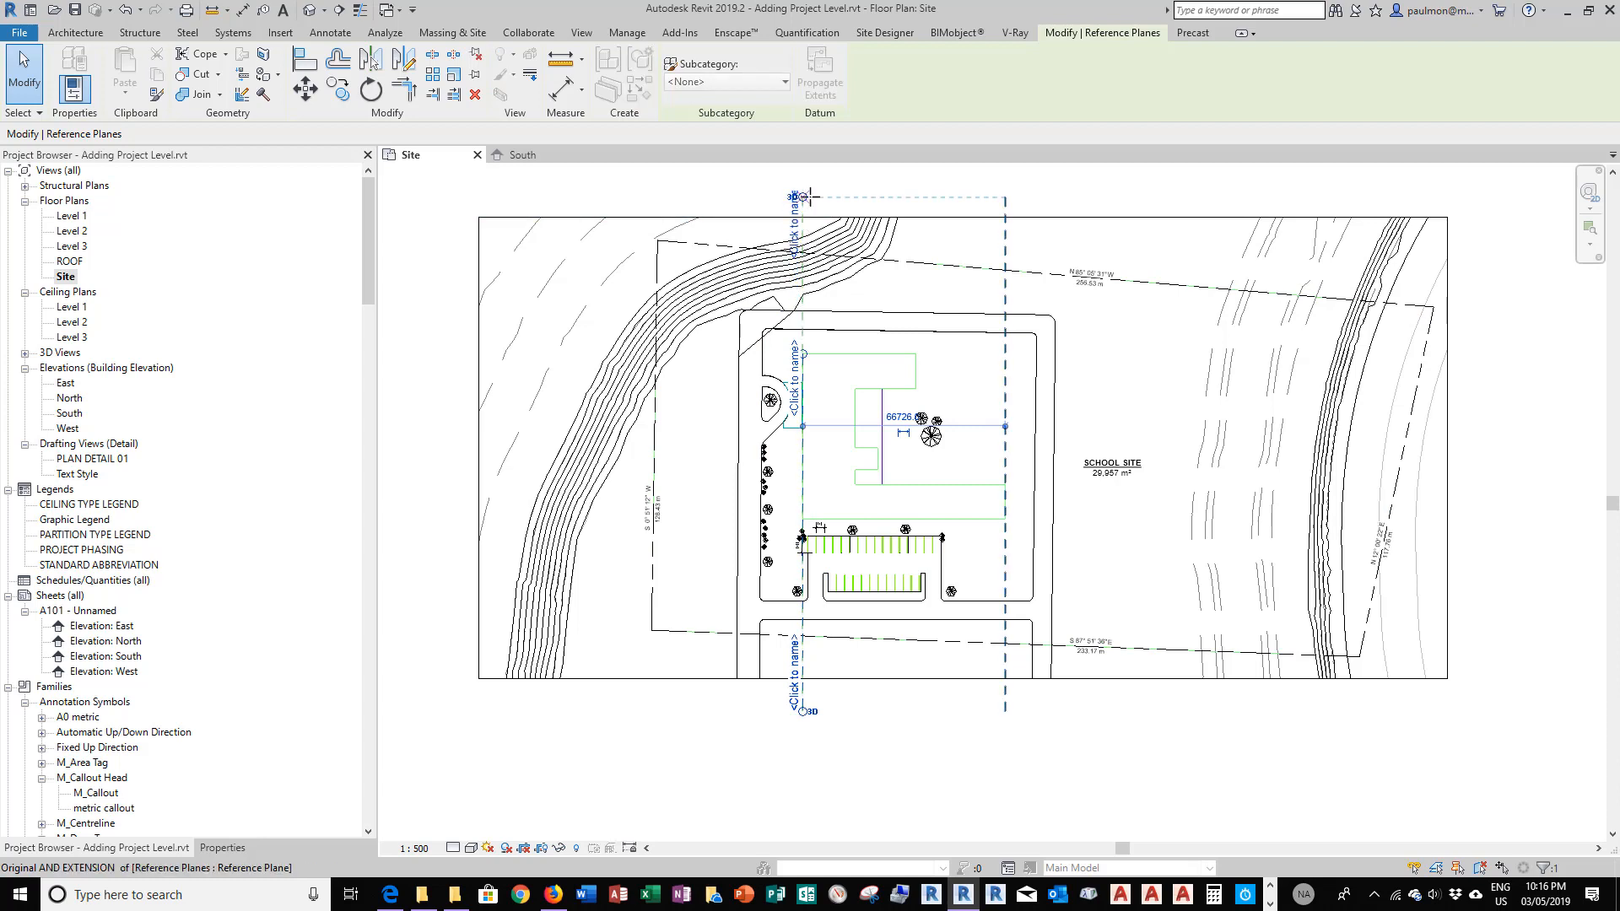
{"action": "left_click", "coordinate": [918, 187]}
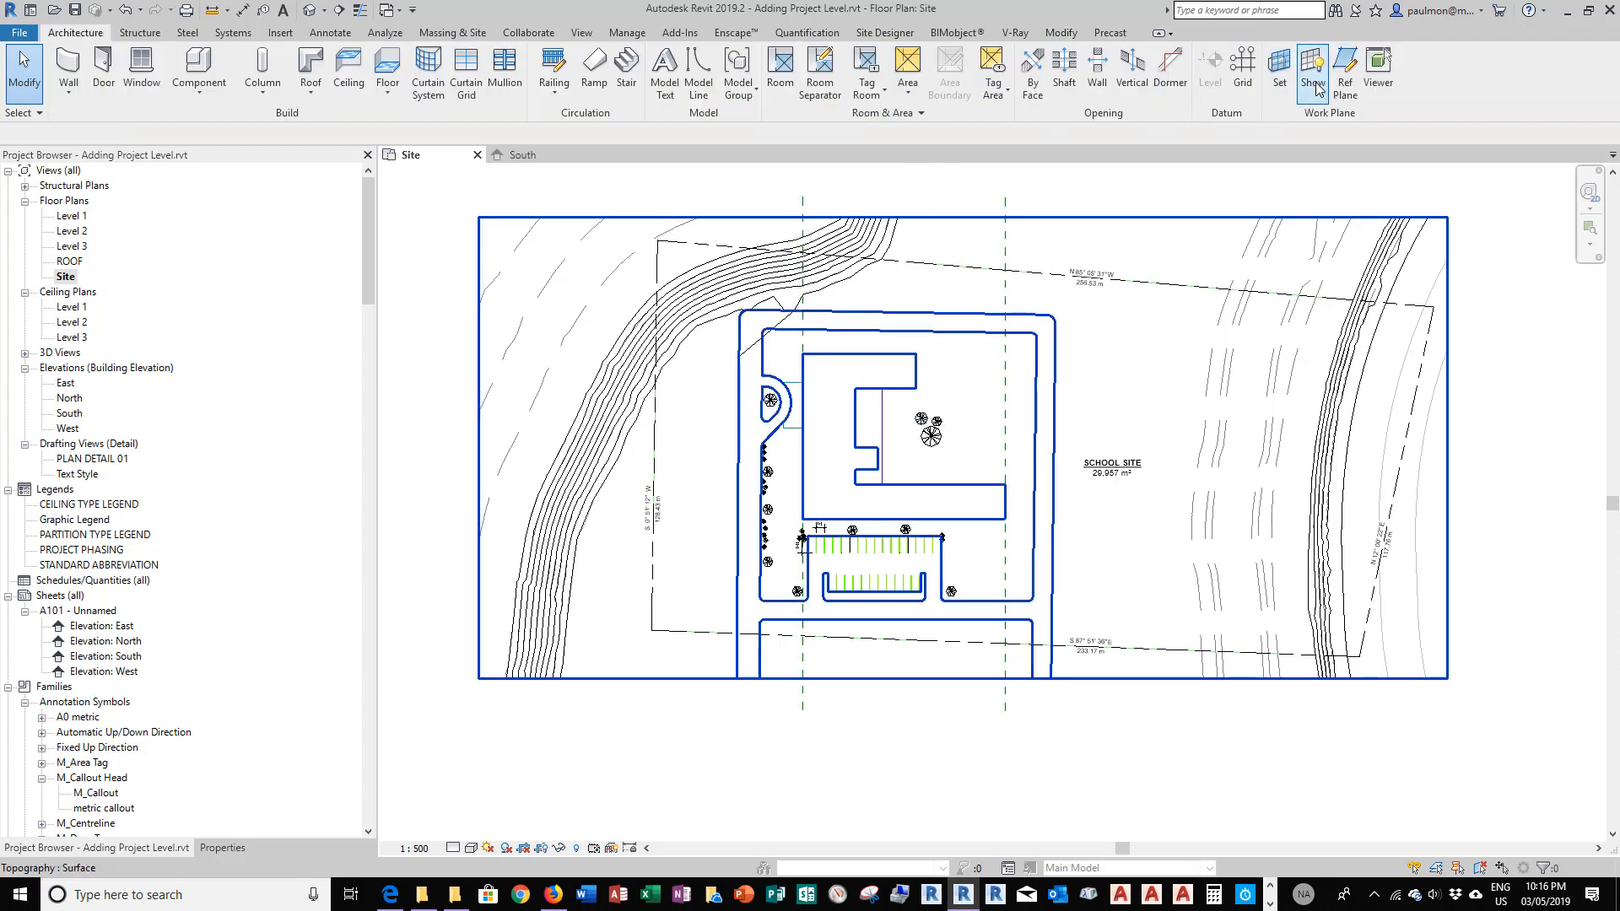
Draw two horizontal reference planes along the building pad's north and south edges, running from its west corners to beyond the eastern road
{"action": "left_click", "coordinate": [1345, 69]}
{"action": "left_click", "coordinate": [802, 353]}
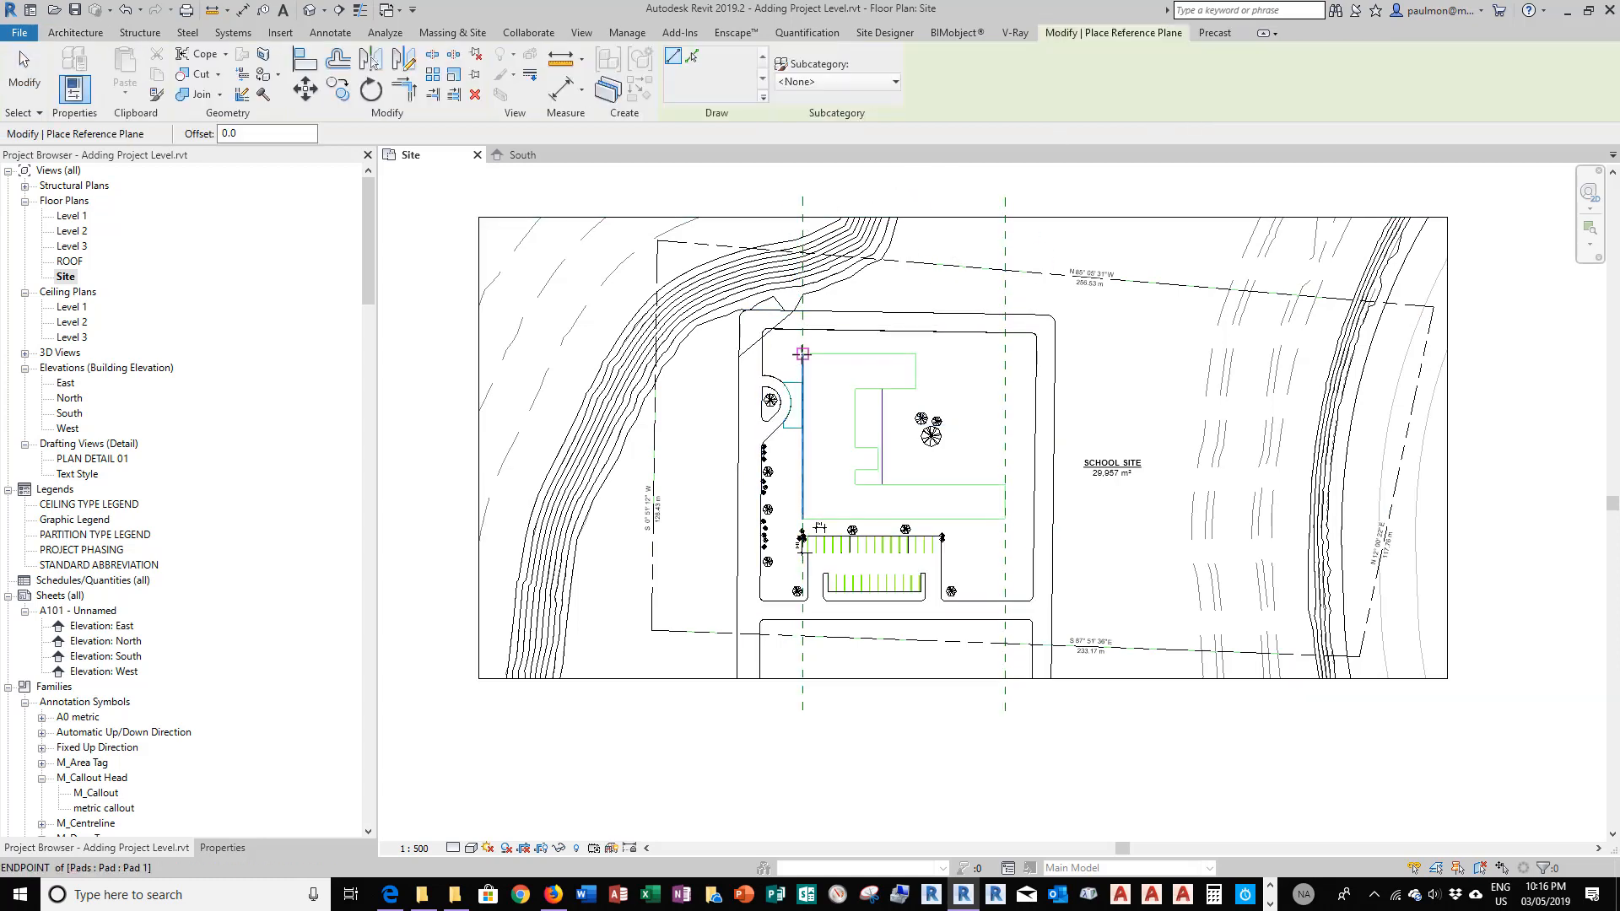
{"action": "left_click", "coordinate": [1128, 353]}
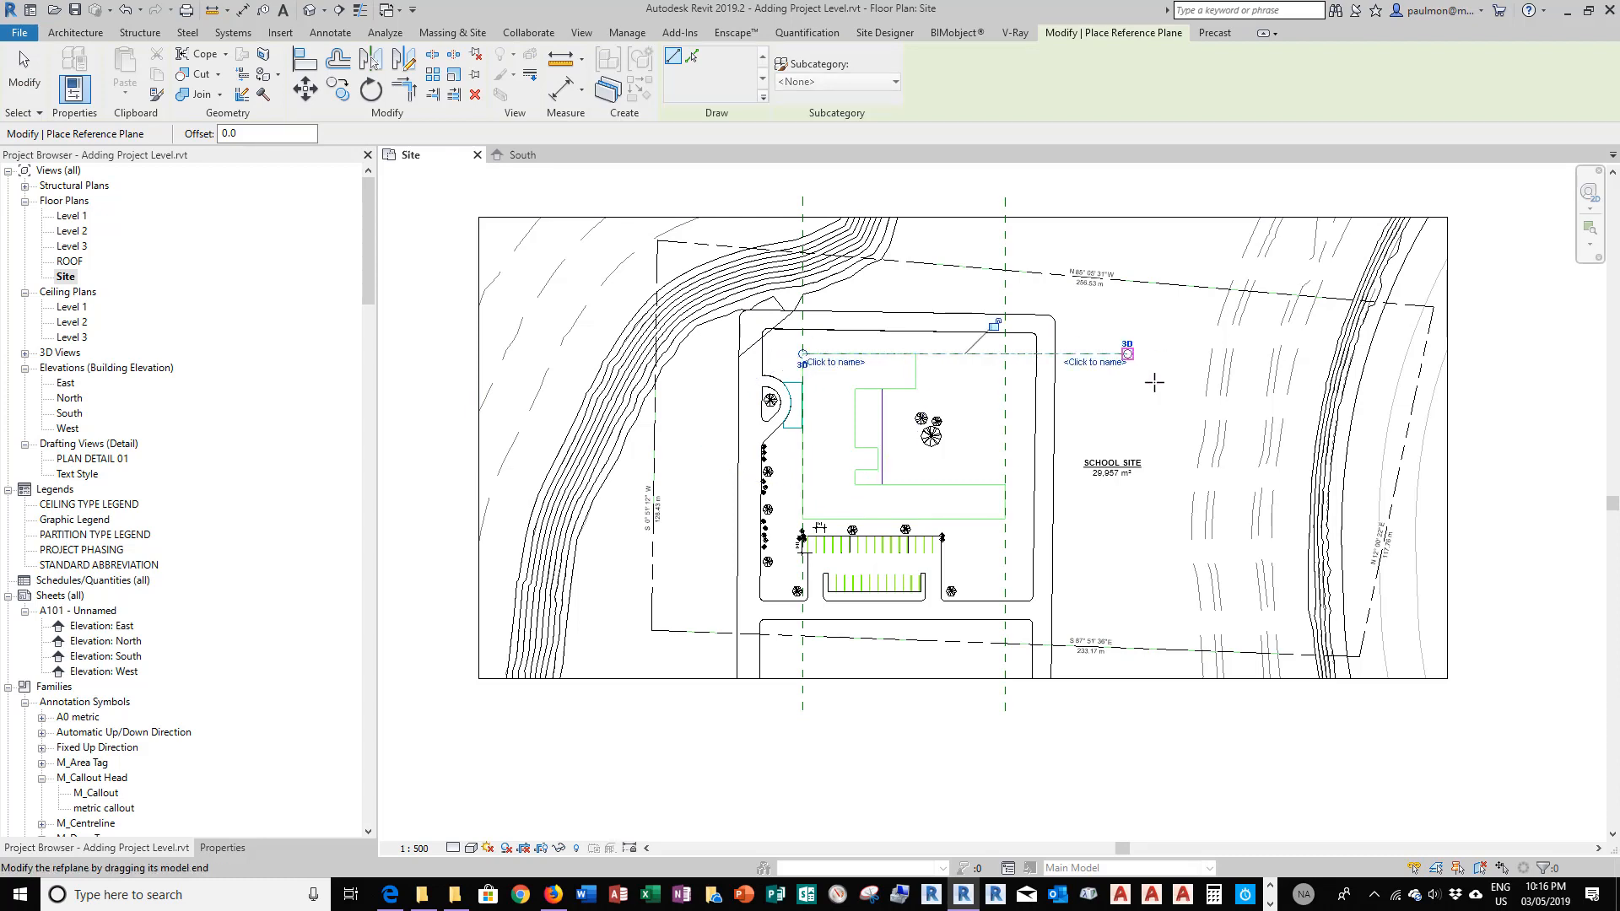
{"action": "left_click", "coordinate": [803, 519]}
{"action": "left_click", "coordinate": [1127, 519]}
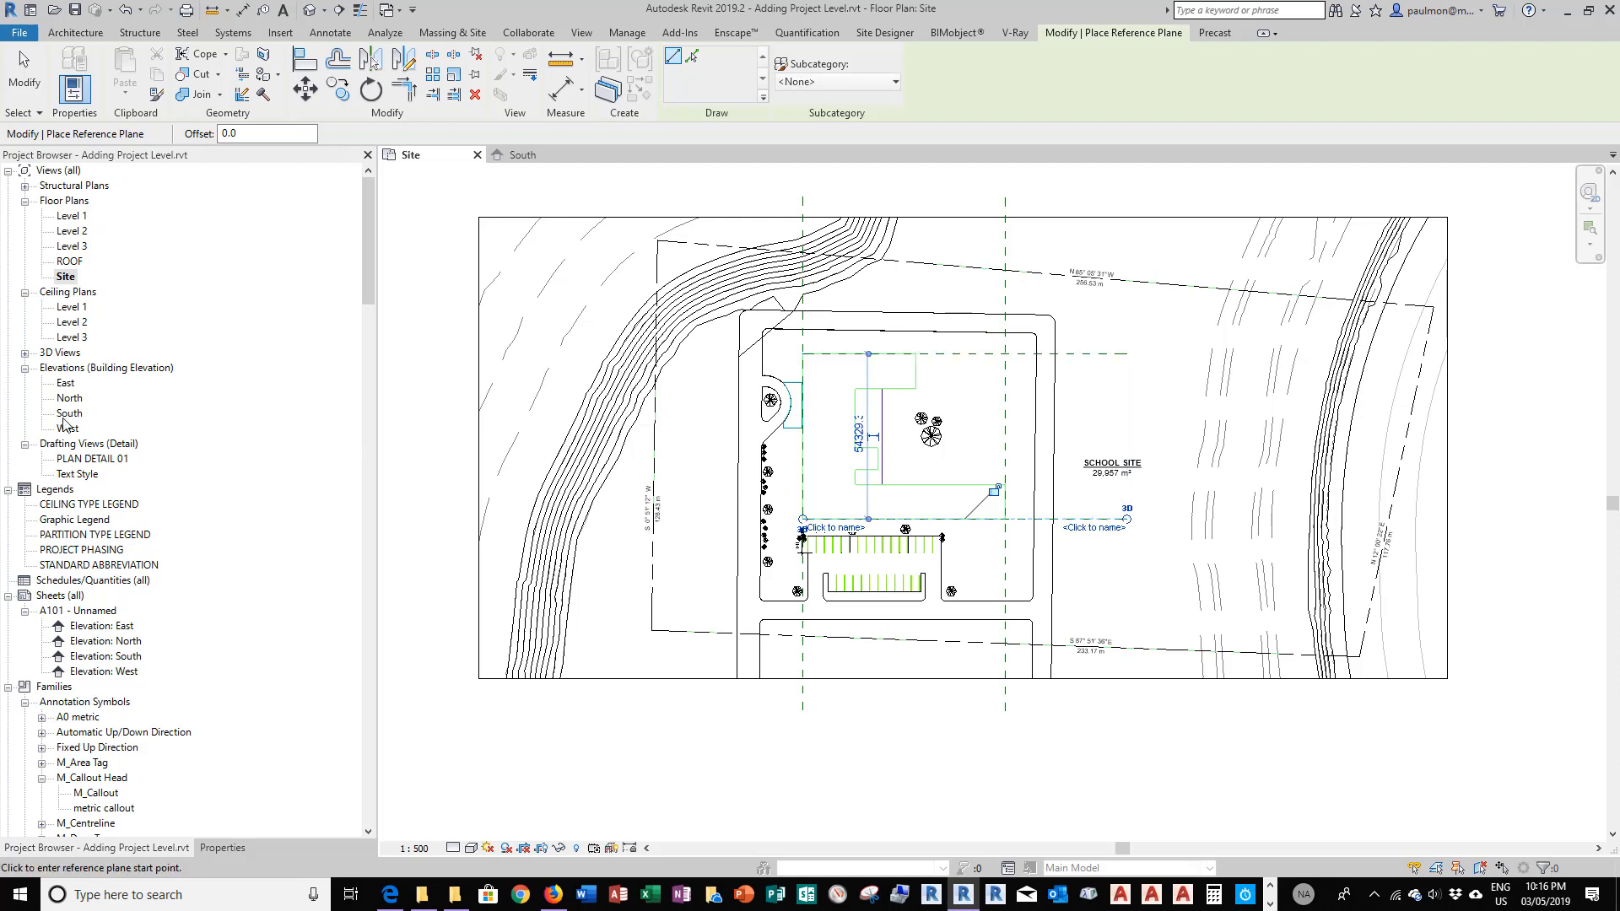
{"action": "left_click", "coordinate": [24, 72]}
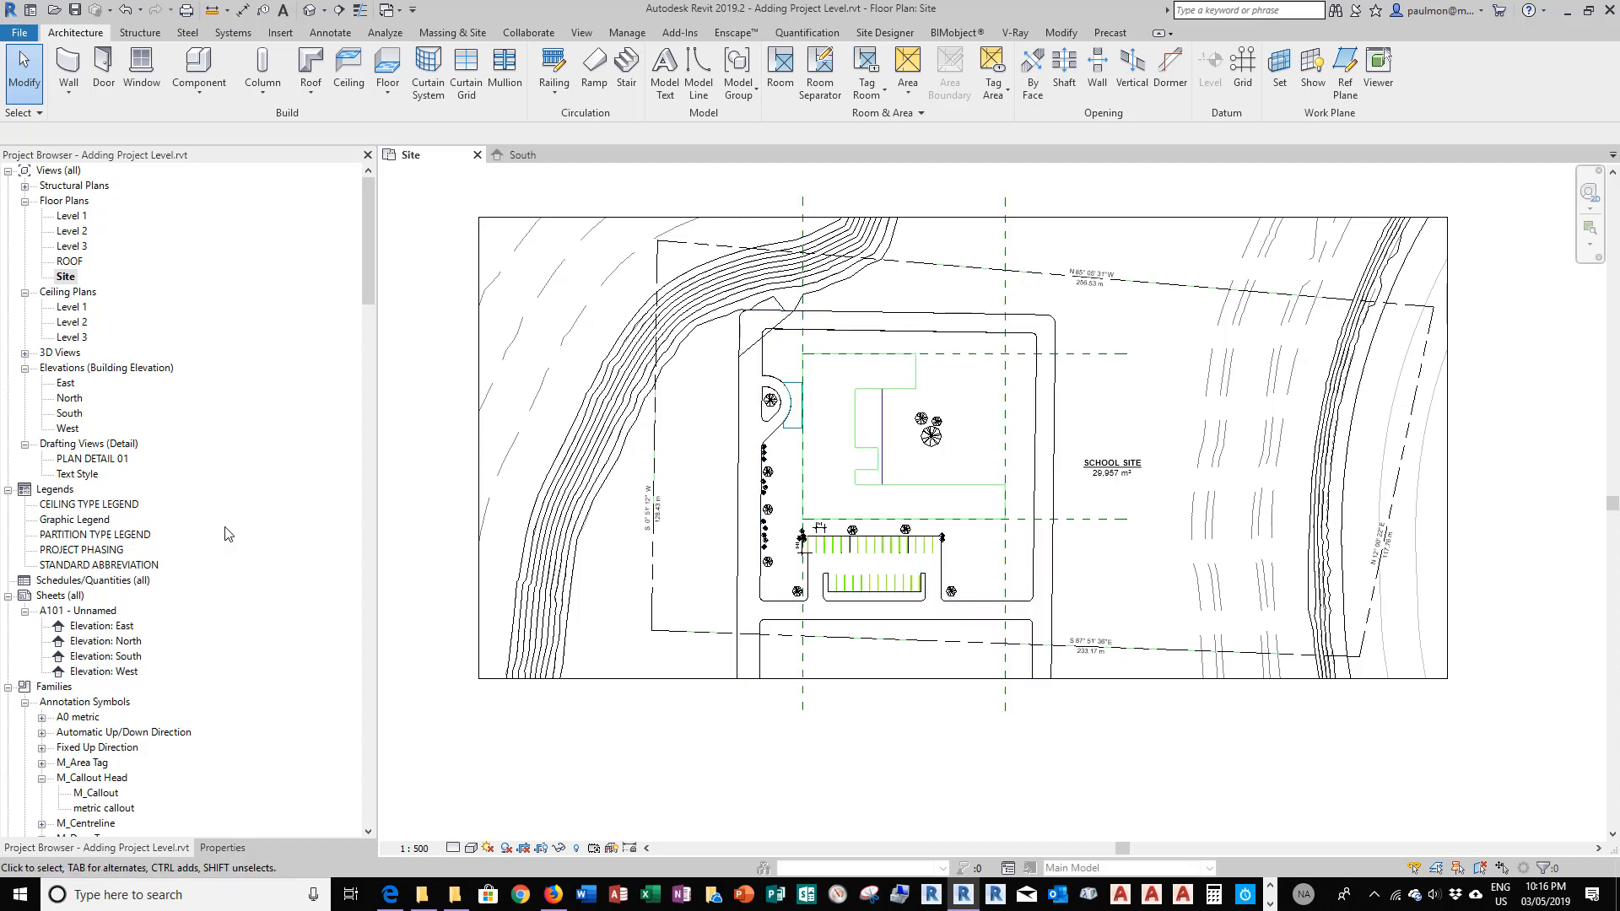
In the South elevation, extend the aligned right ends of all levels just past the right vertical reference plane
{"action": "double_click", "coordinate": [68, 415]}
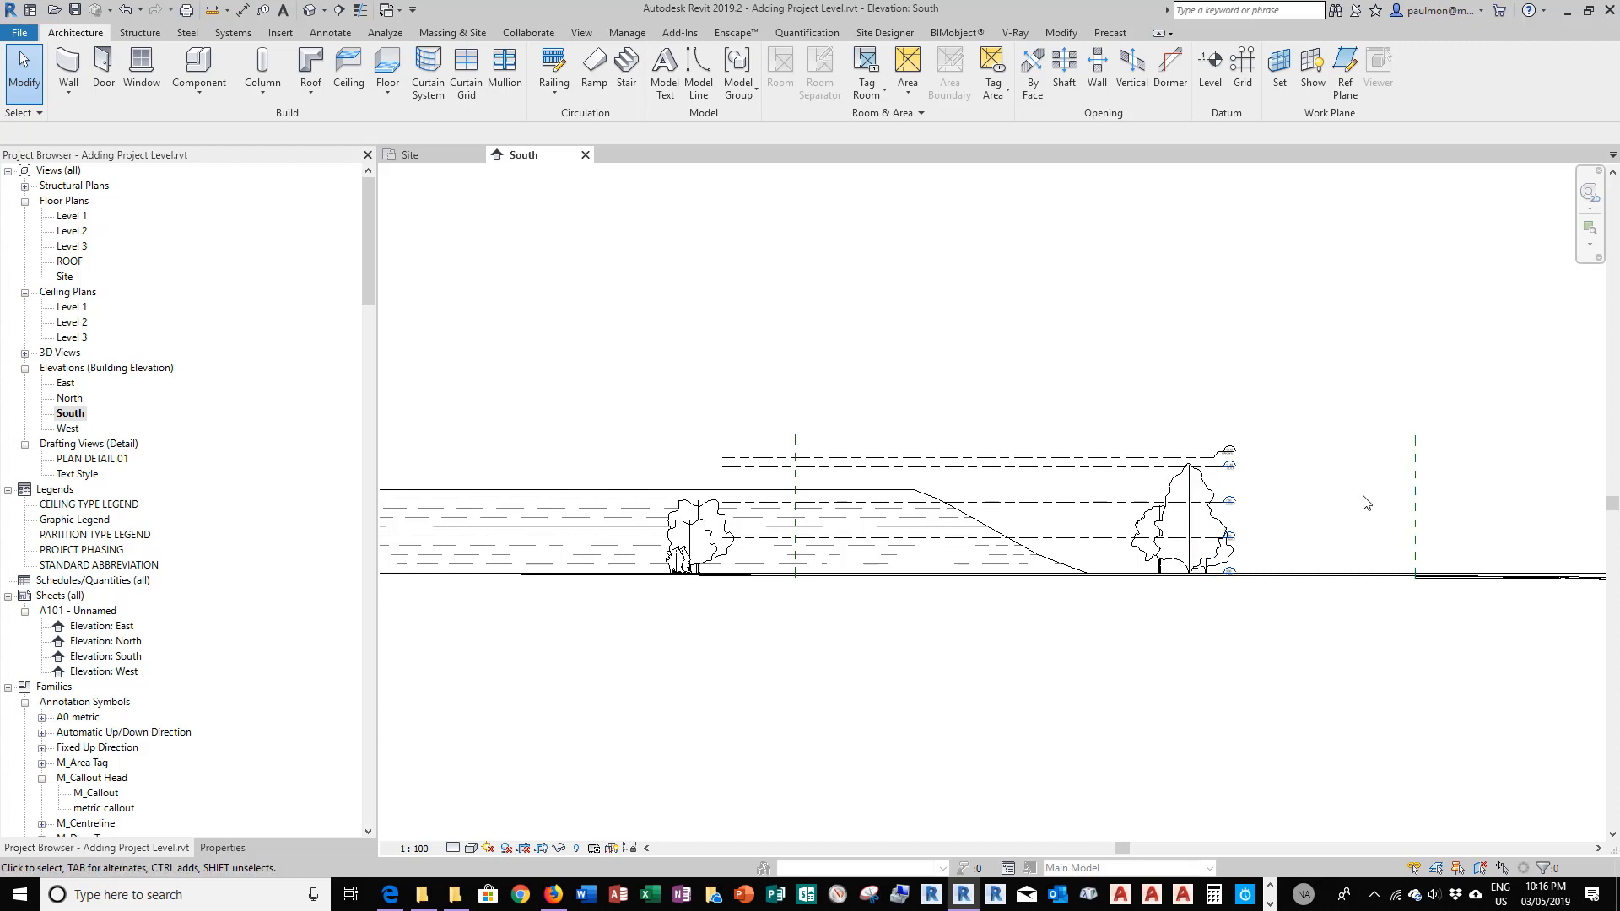
{"action": "left_click", "coordinate": [1211, 502]}
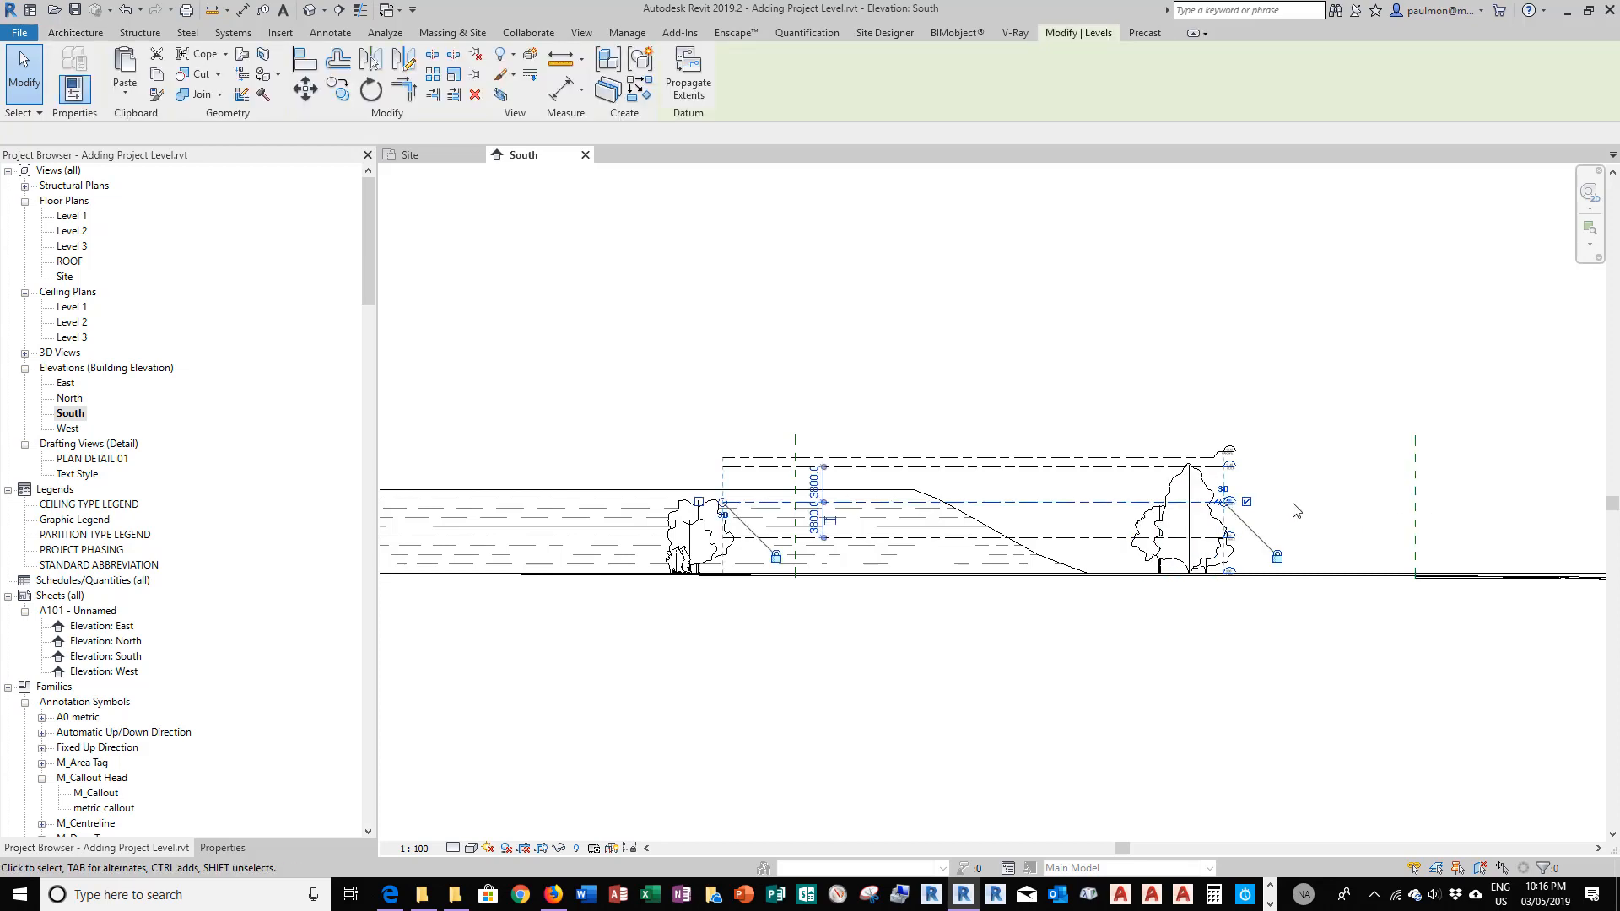
{"action": "scroll", "coordinate": [1249, 498], "scroll_direction": "up", "scroll_amount": 2}
{"action": "scroll", "coordinate": [759, 423], "scroll_direction": "down", "scroll_amount": 3}
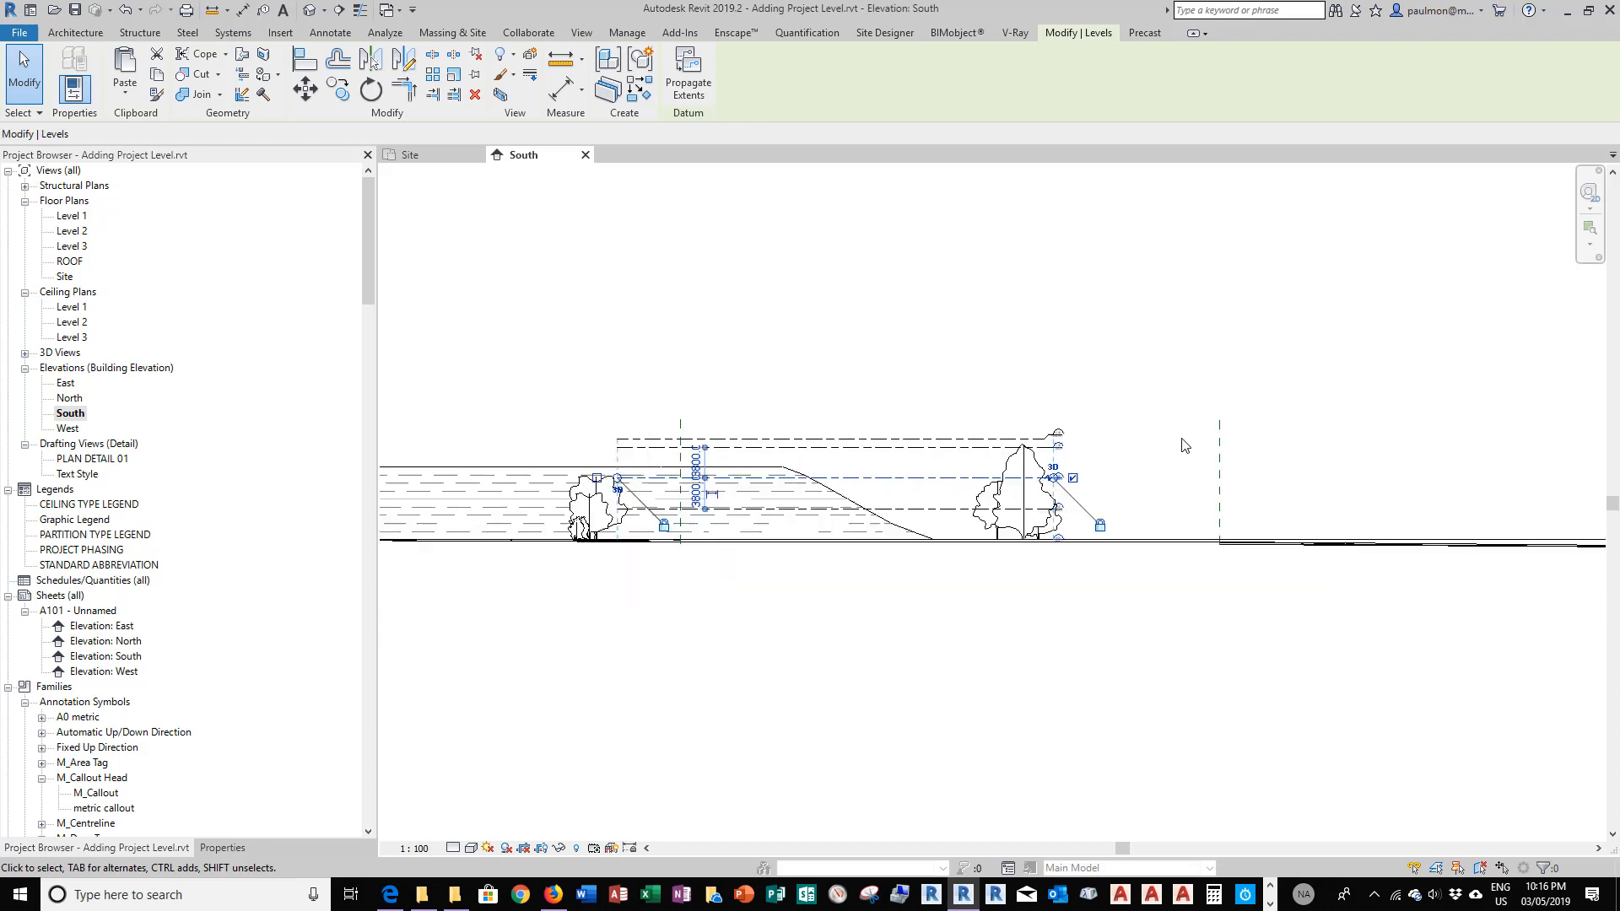
{"action": "scroll", "coordinate": [1190, 448], "scroll_direction": "up", "scroll_amount": 3}
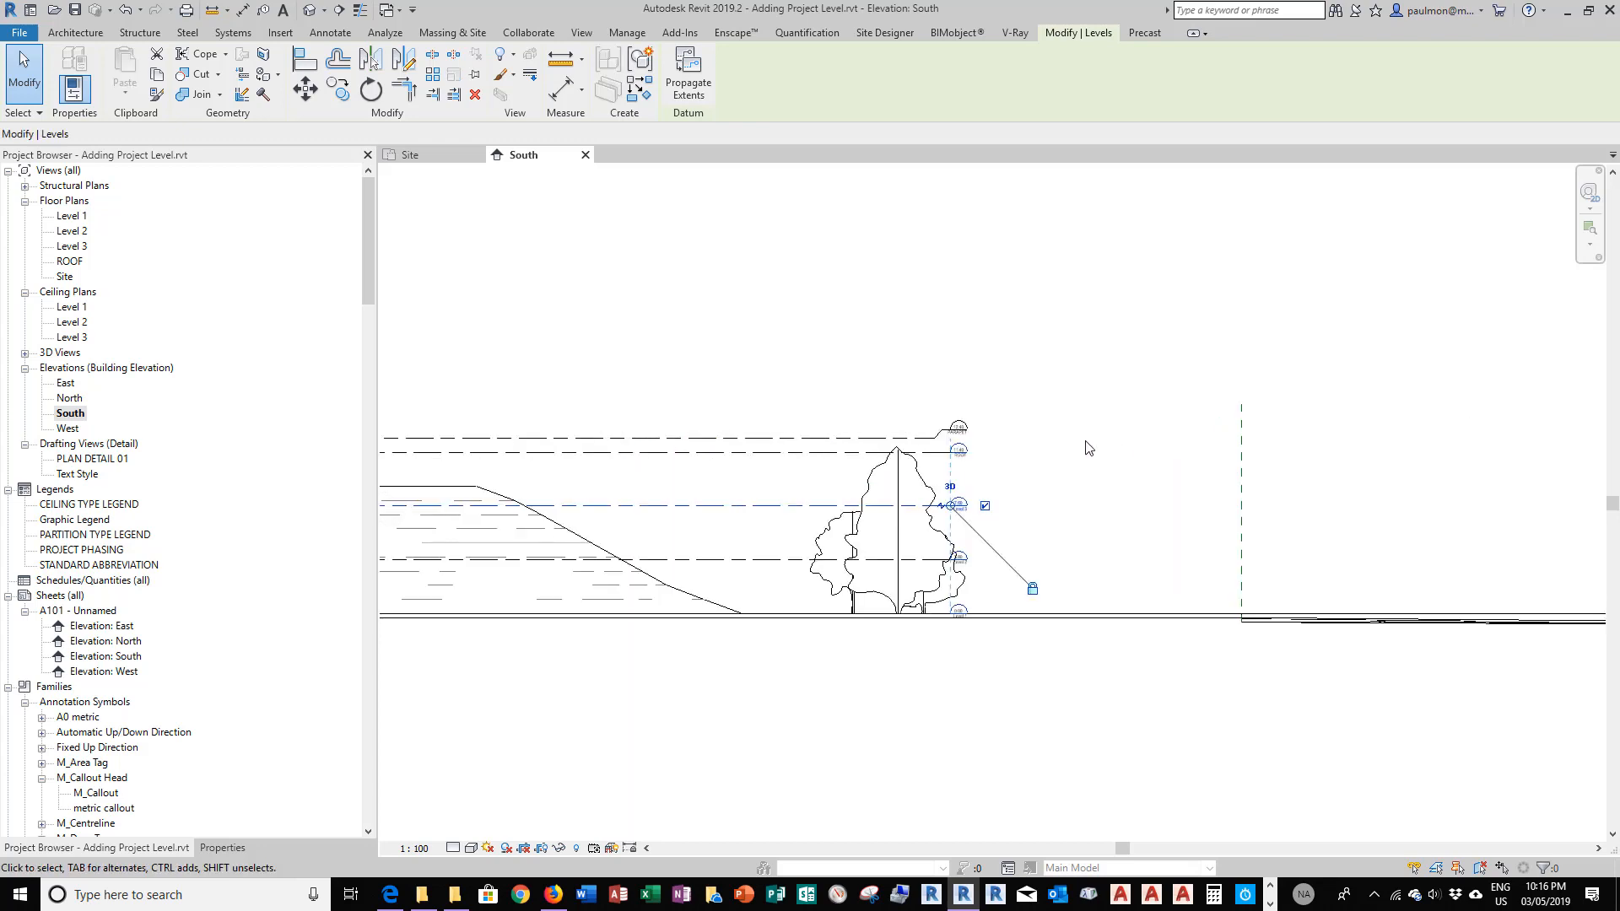
{"action": "scroll", "coordinate": [1071, 461], "scroll_direction": "up", "scroll_amount": 1}
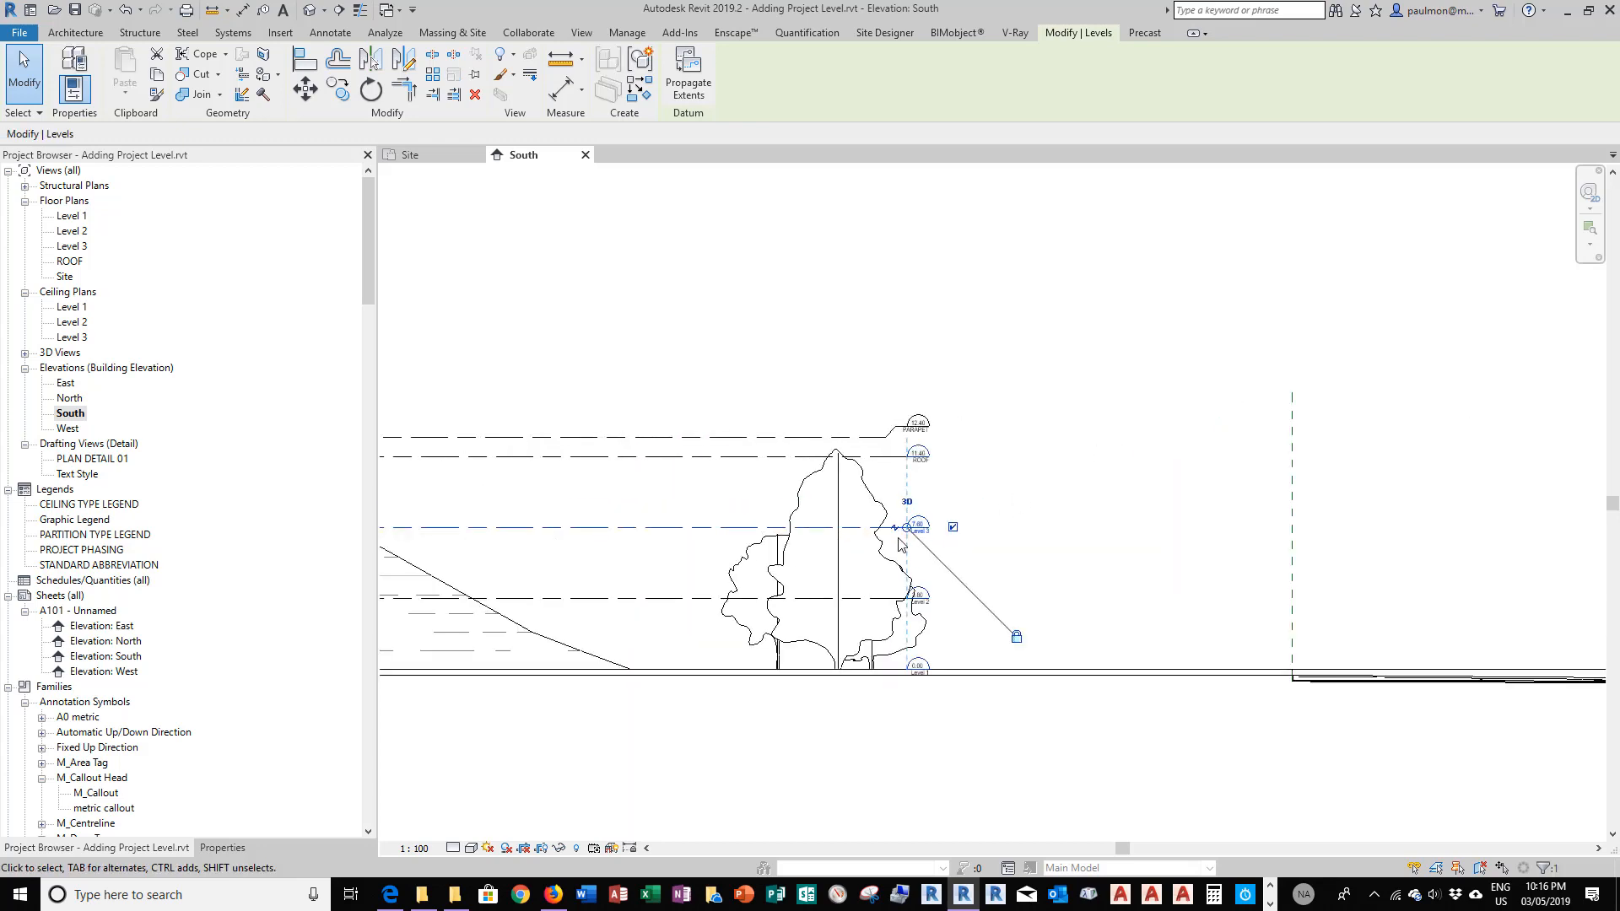
{"action": "left_click_drag", "start_coordinate": [907, 529], "coordinate": [1339, 529]}
{"action": "left_click", "coordinate": [1426, 500]}
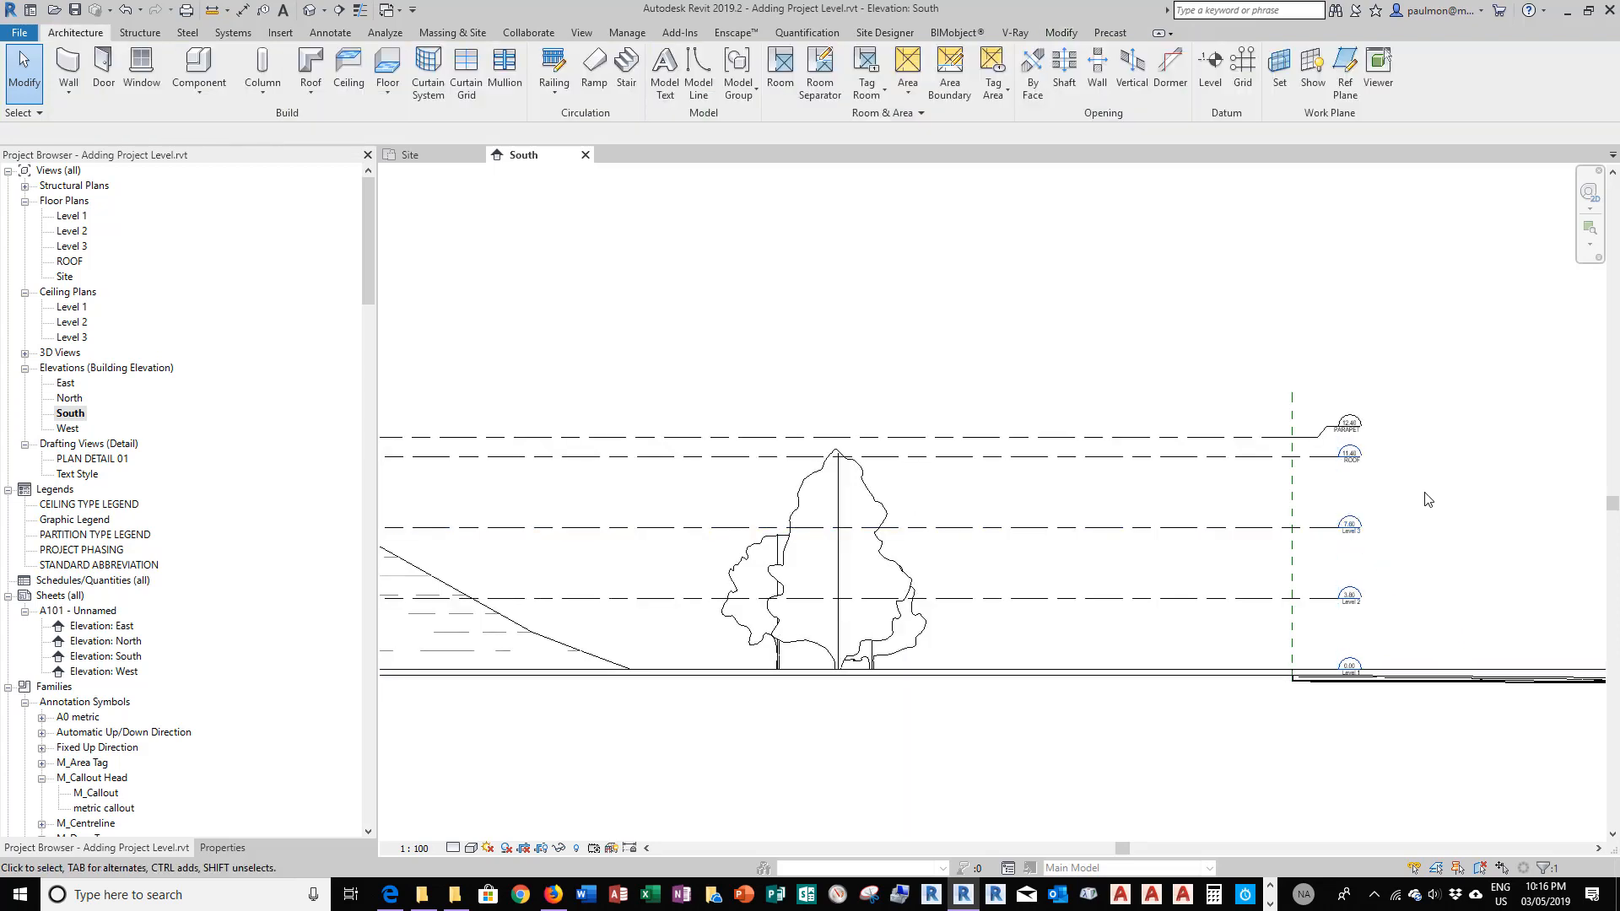
{"action": "scroll", "coordinate": [1441, 498], "scroll_direction": "down", "scroll_amount": 3}
{"action": "scroll", "coordinate": [780, 487], "scroll_direction": "up", "scroll_amount": 2}
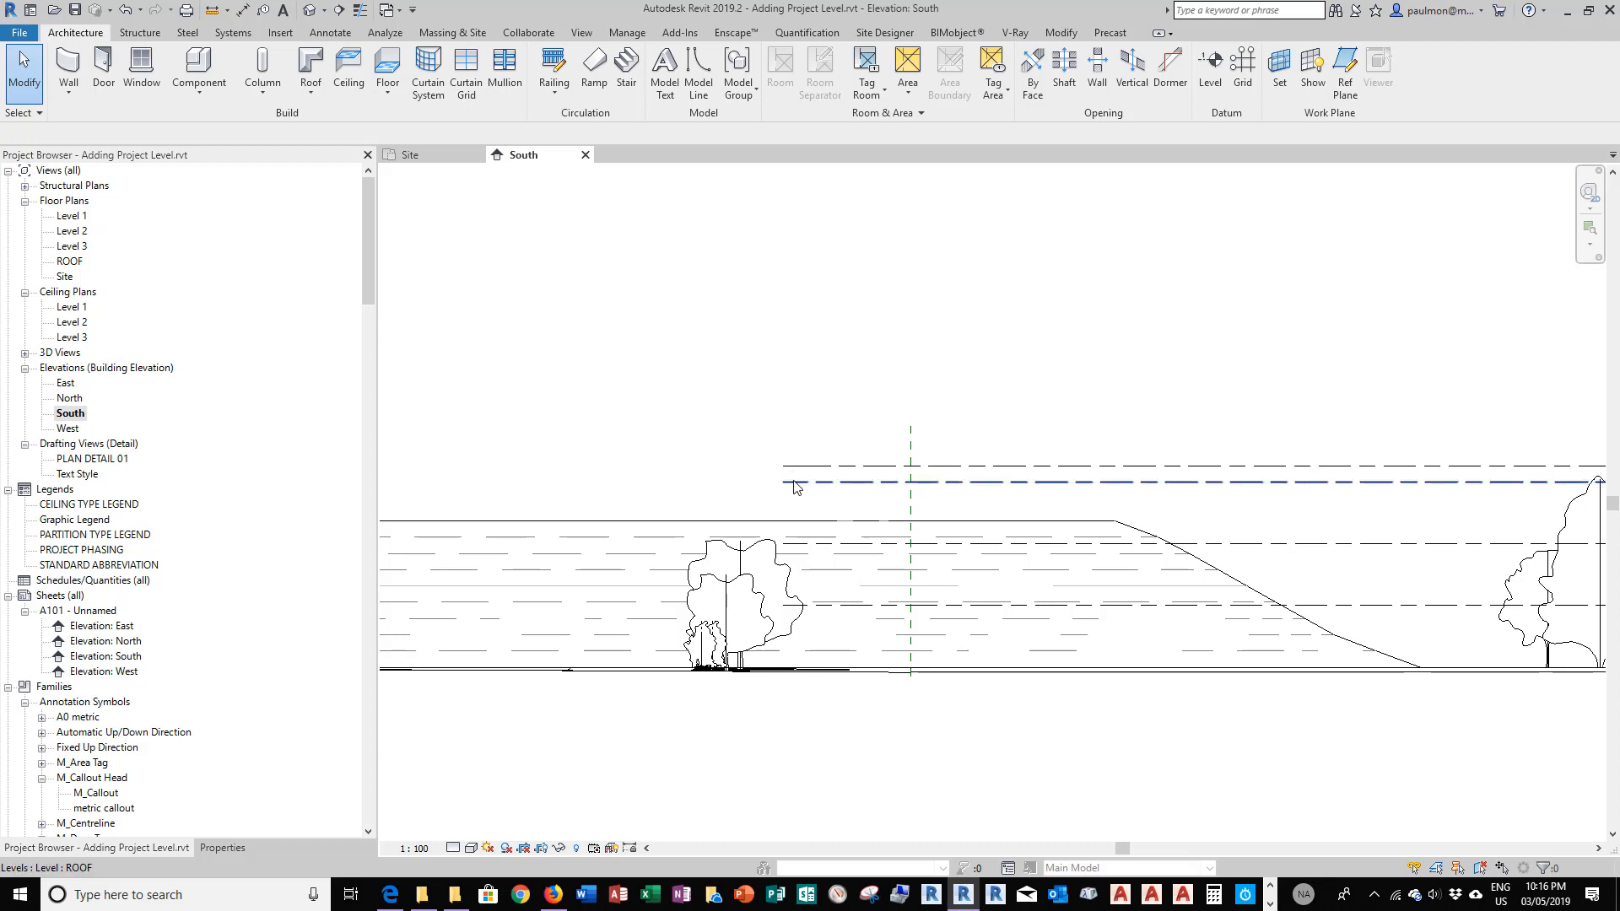
In the South elevation, shorten the aligned left ends of all levels to just outside the left vertical reference plane
{"action": "left_click", "coordinate": [794, 483]}
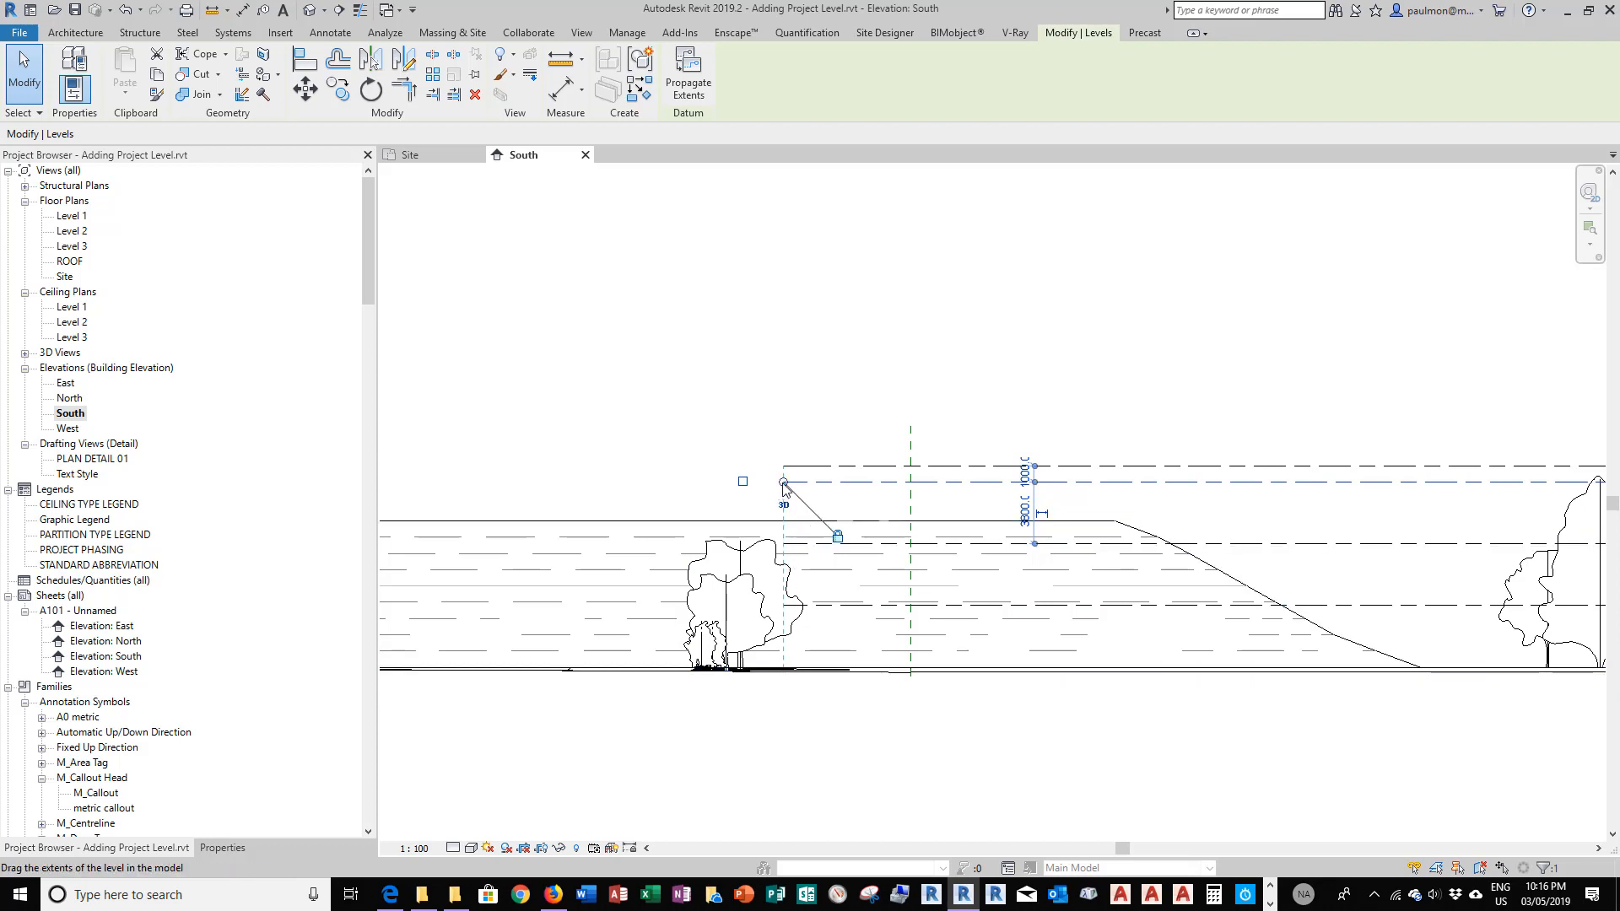
{"action": "key", "text": "l"}
{"action": "key", "text": "l"}
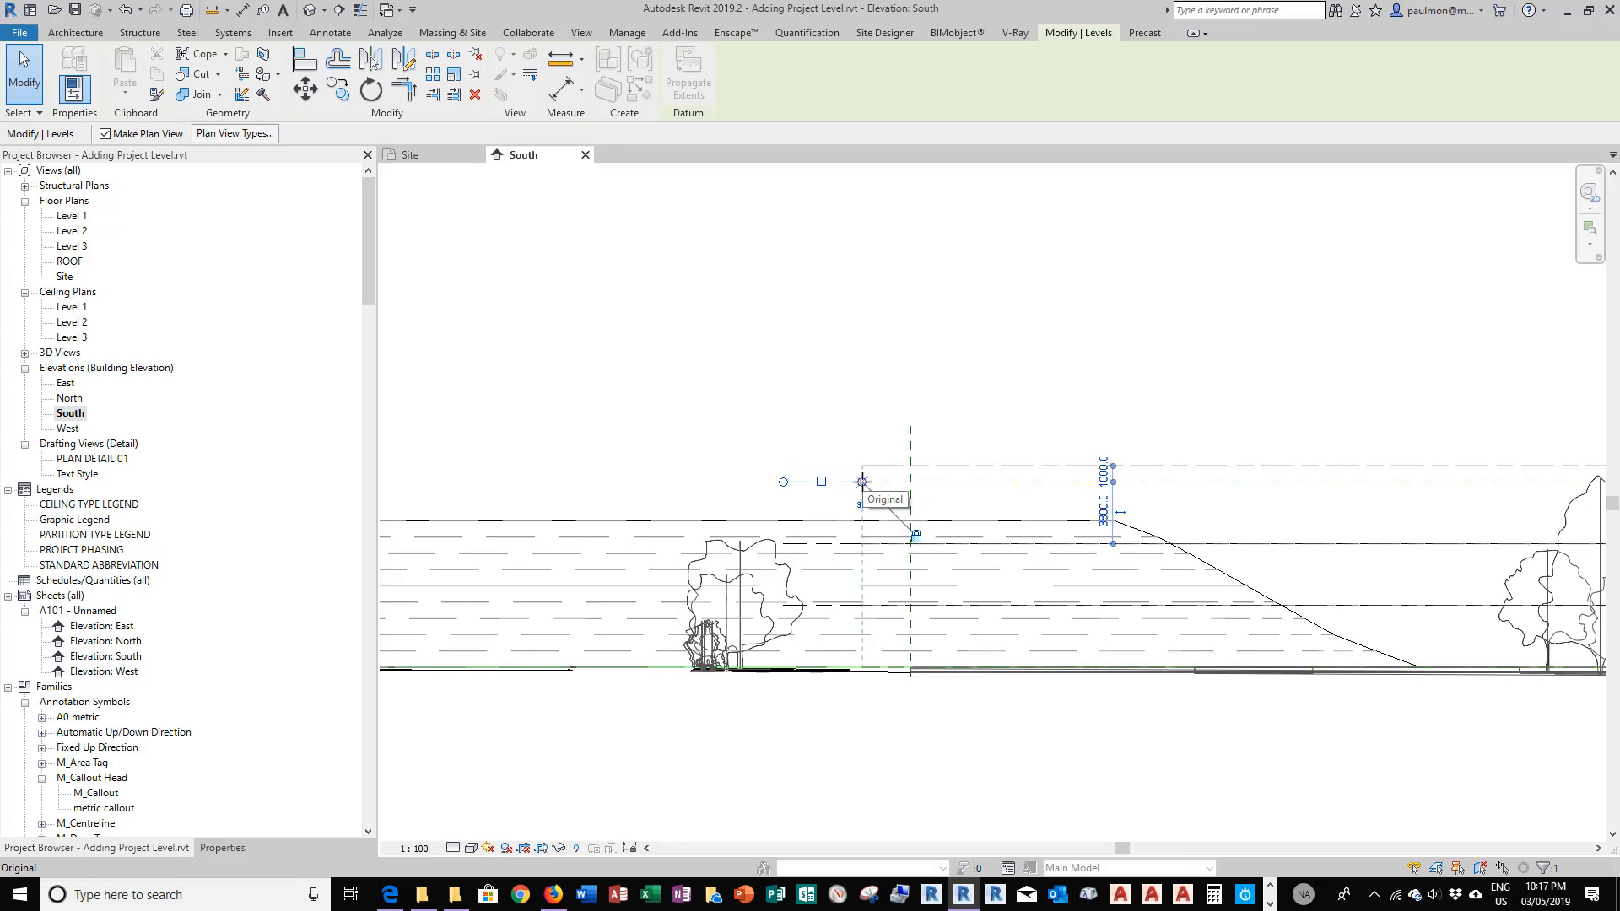
{"action": "key", "text": "Escape"}
{"action": "key", "text": "Escape"}
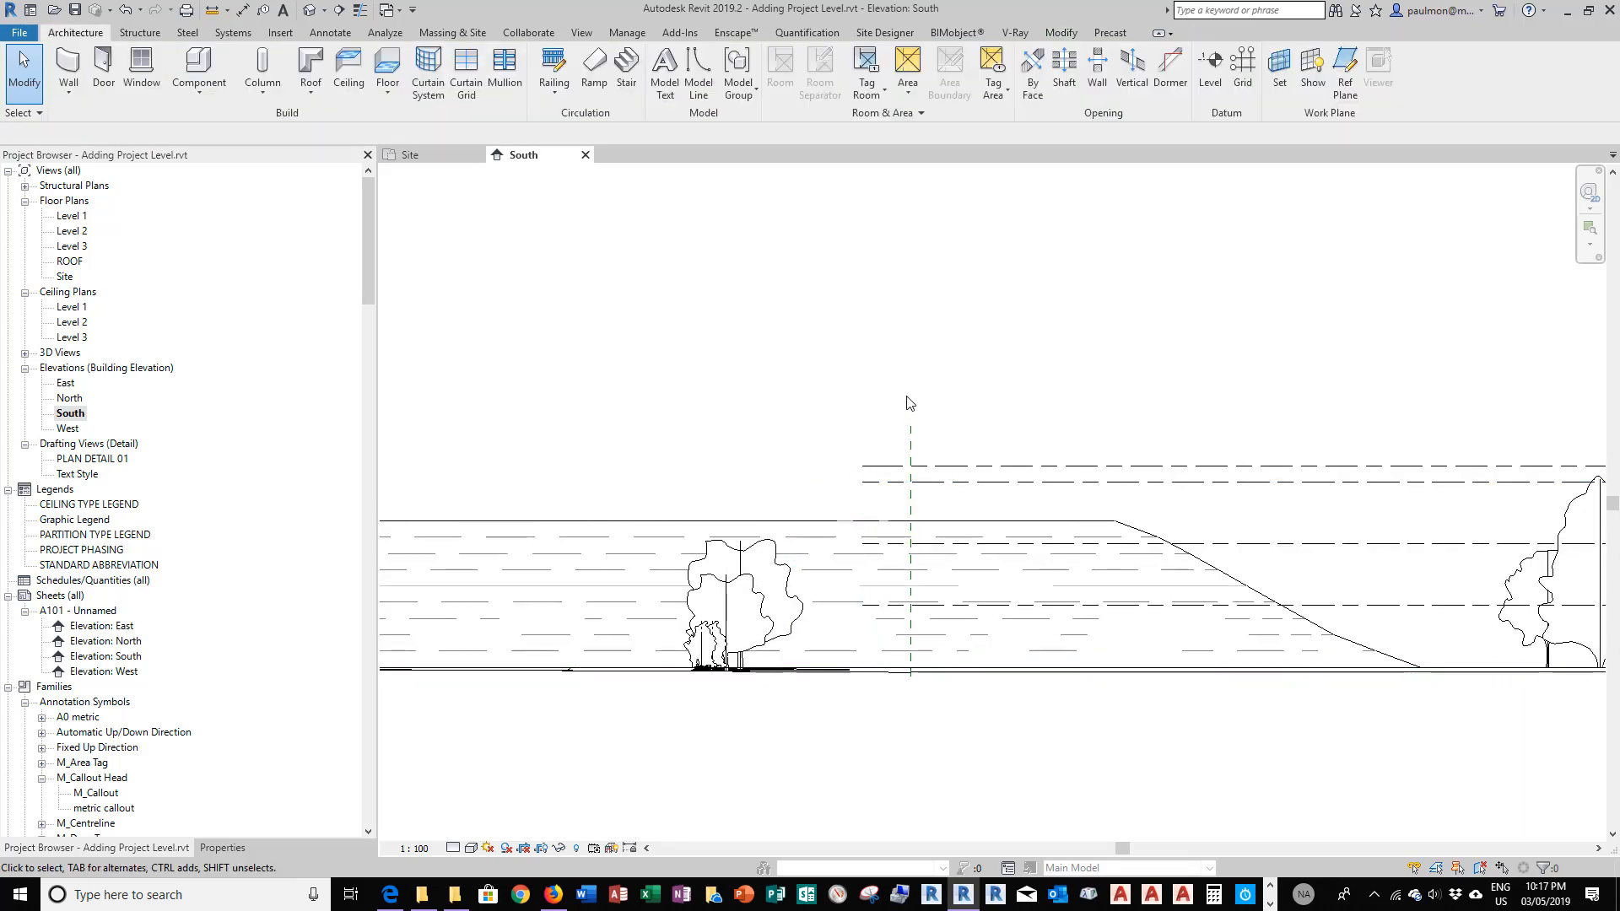
{"action": "scroll", "coordinate": [900, 431], "scroll_direction": "down", "scroll_amount": 2}
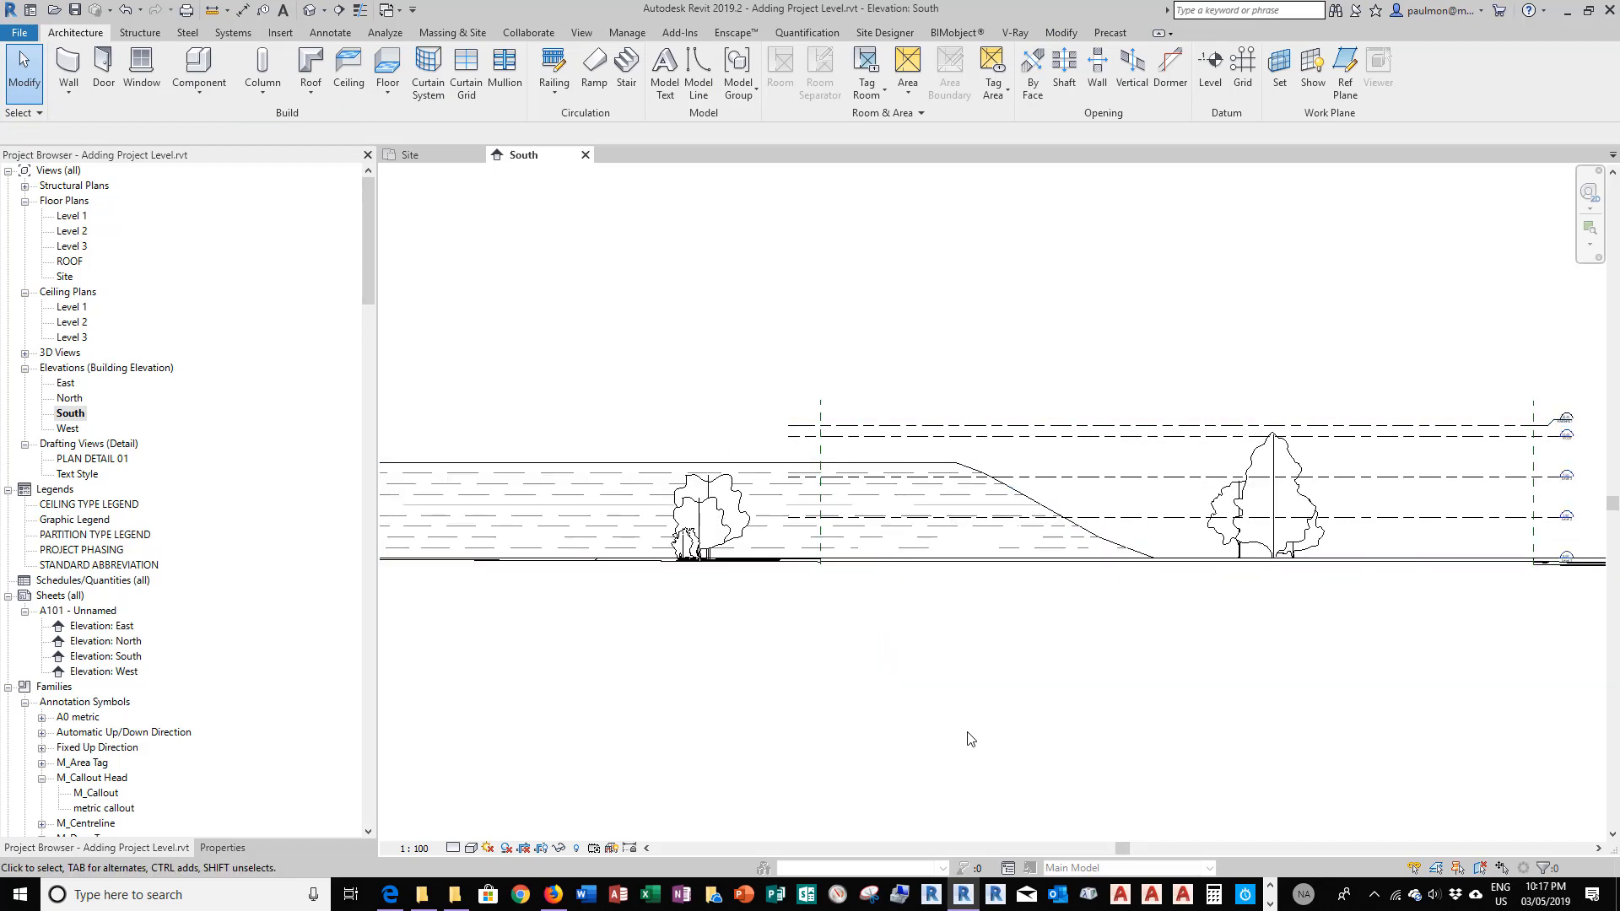
{"action": "scroll", "coordinate": [971, 739], "scroll_direction": "down", "scroll_amount": 1}
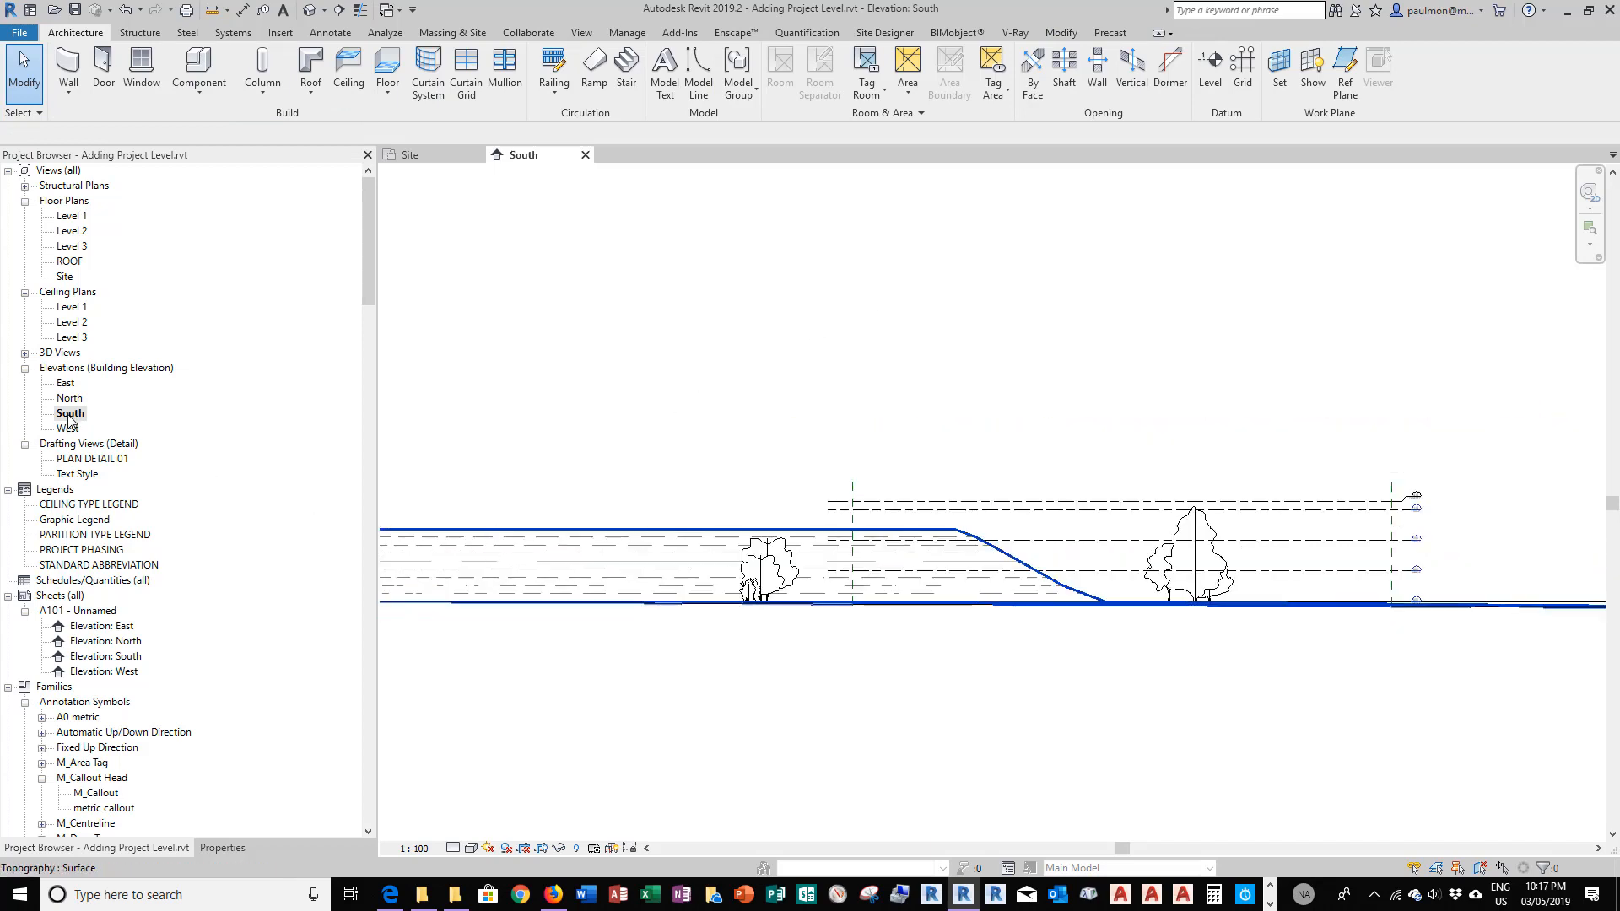
Open the East elevation and temporarily isolate the level and reference plane categories
{"action": "double_click", "coordinate": [66, 385]}
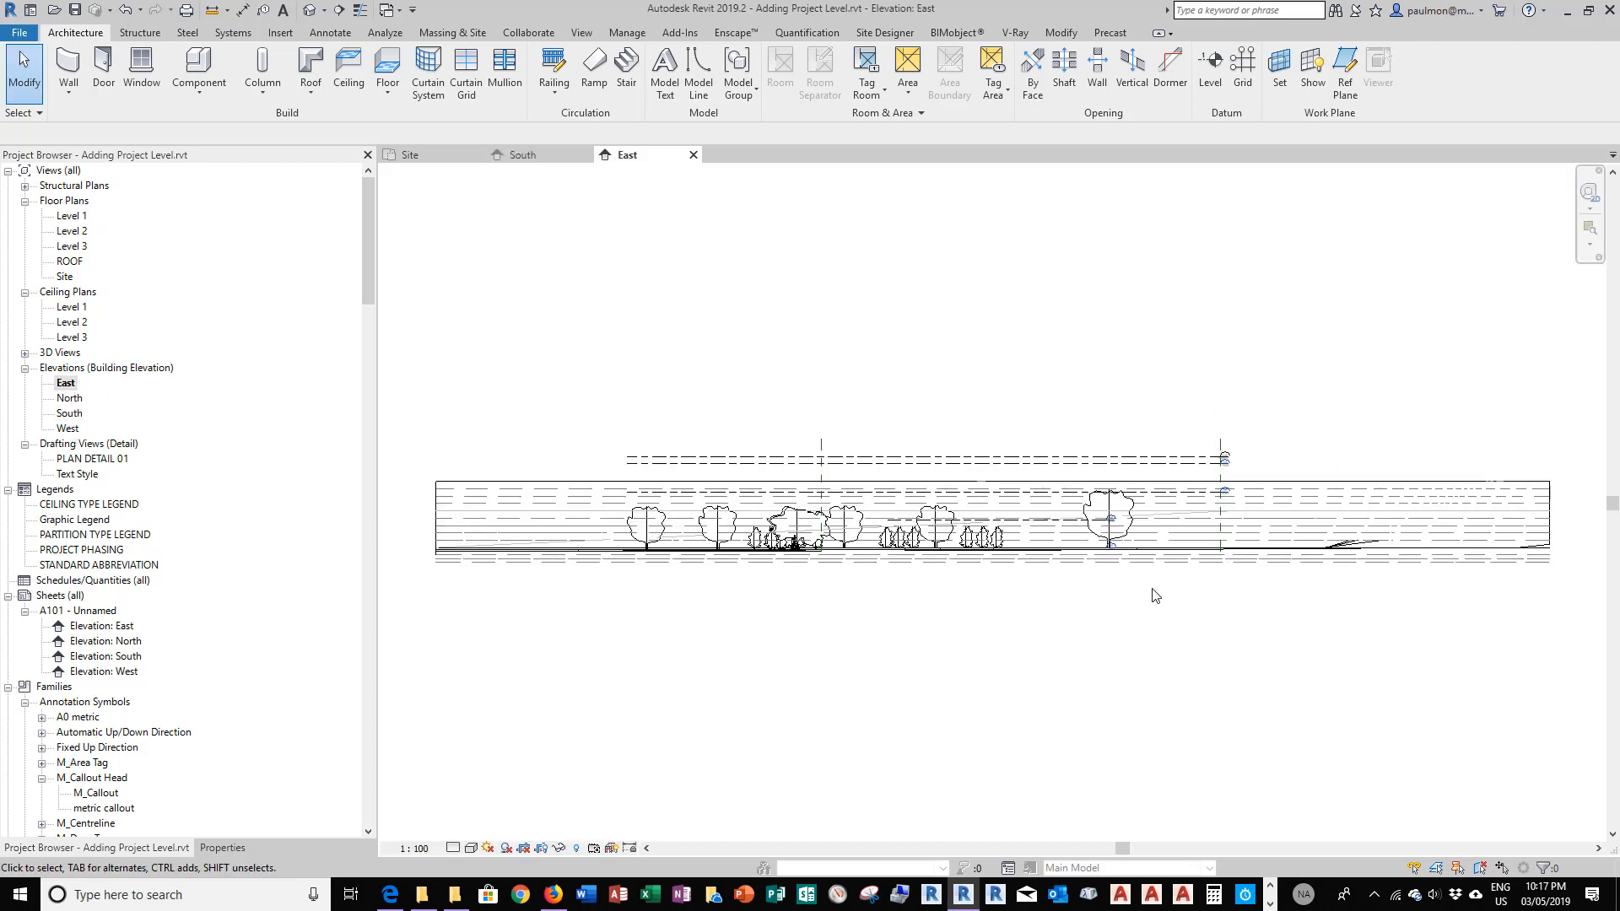
{"action": "scroll", "coordinate": [1156, 578], "scroll_direction": "up", "scroll_amount": 3}
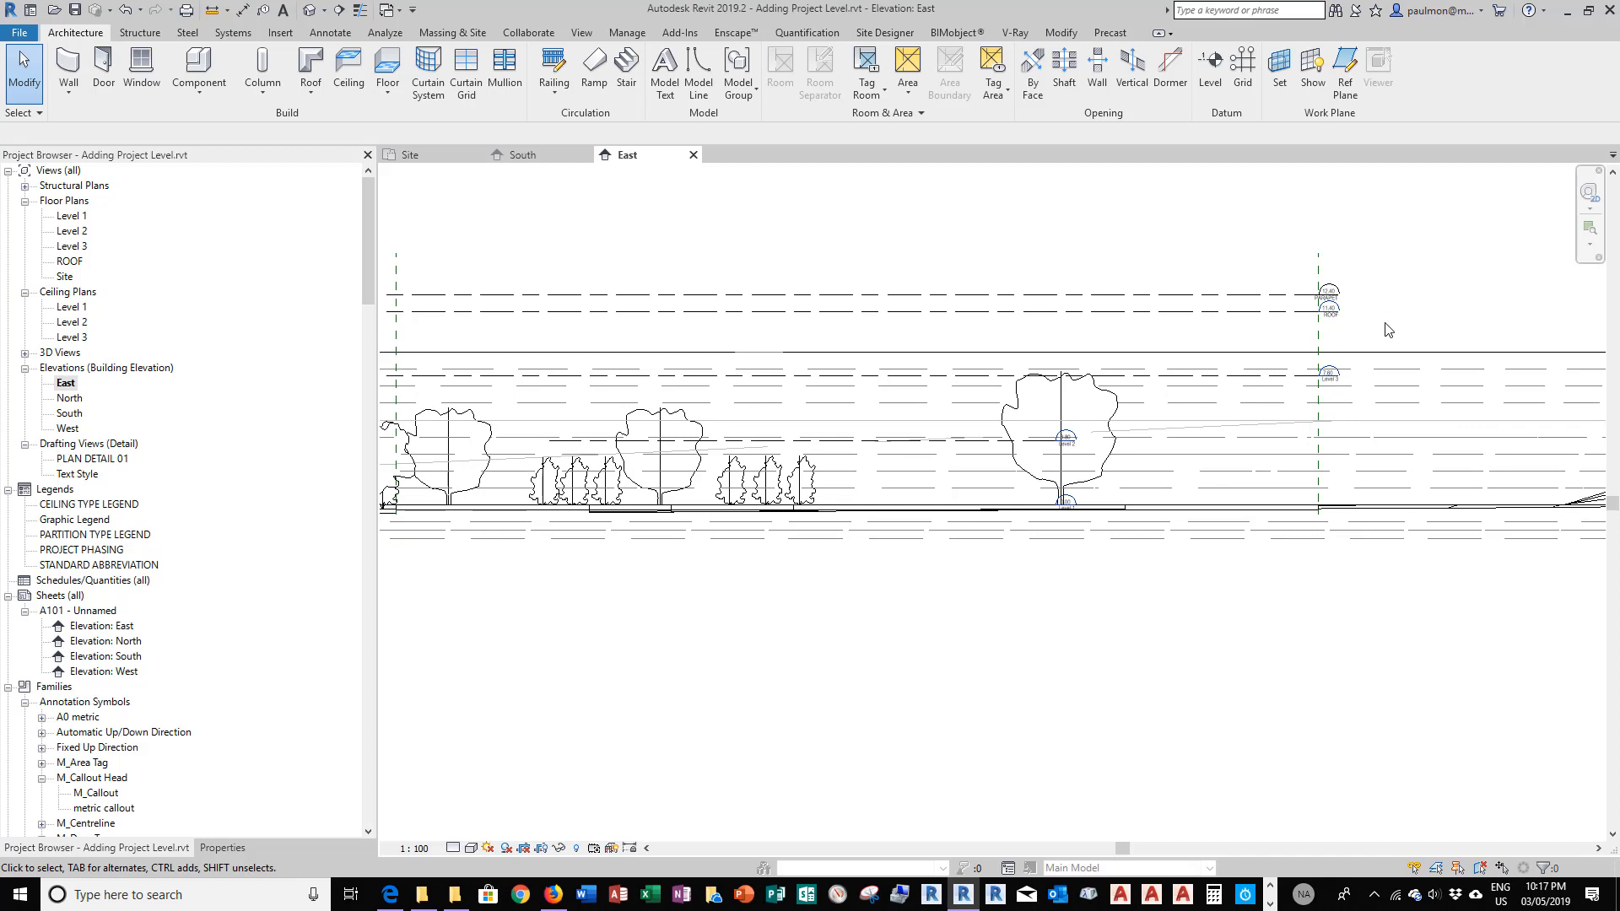
{"action": "left_click", "coordinate": [1275, 324]}
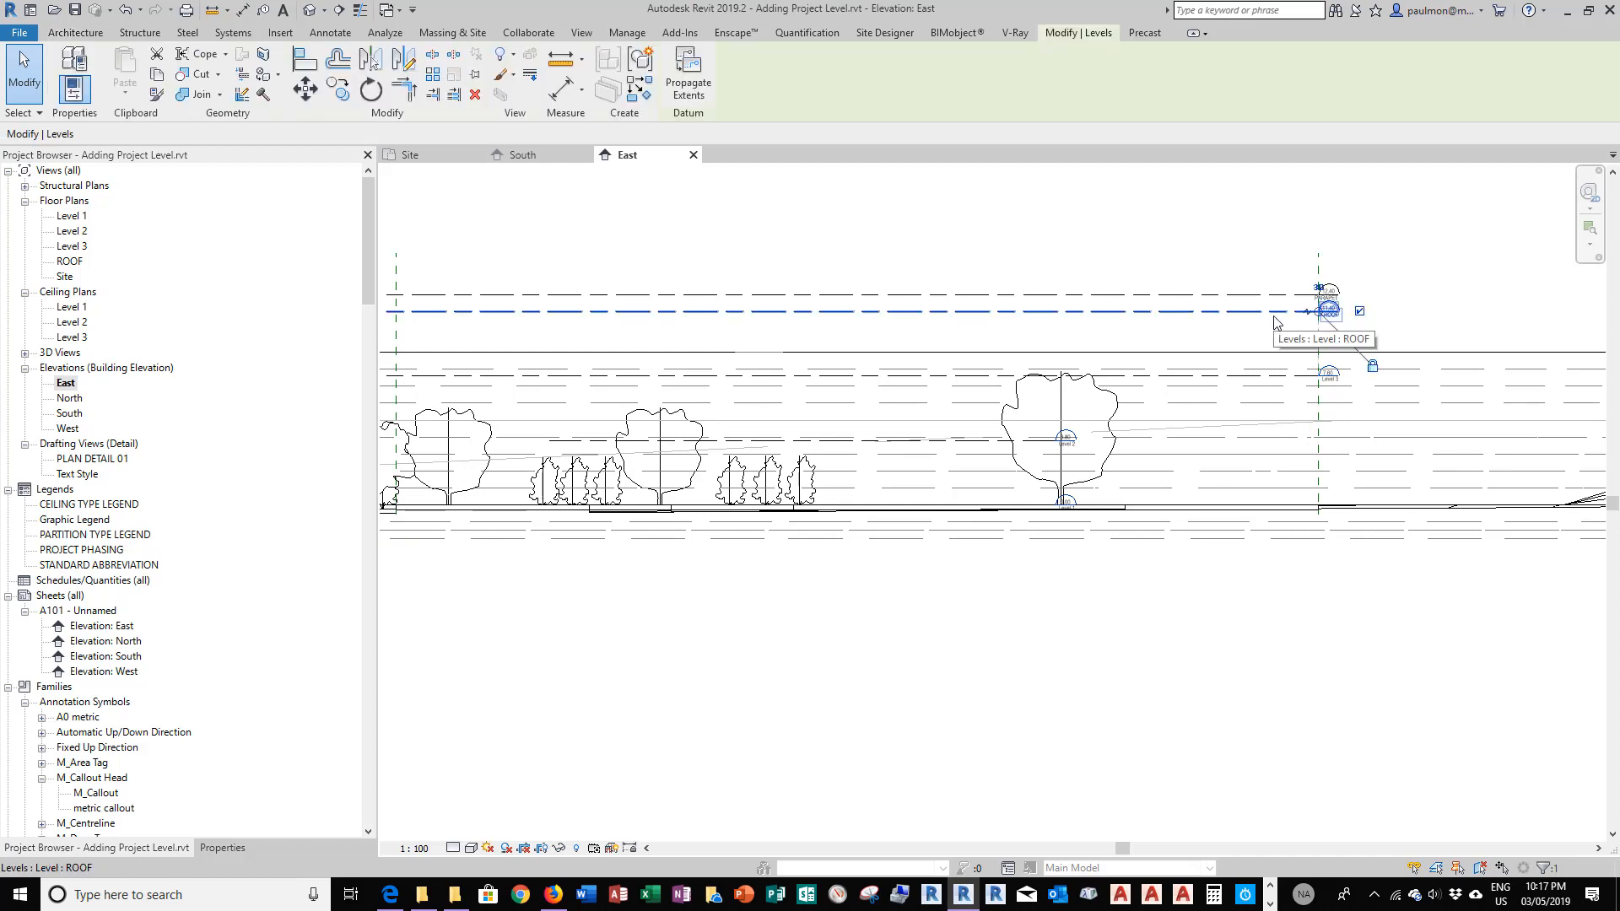
{"action": "left_click", "coordinate": [1329, 271], "text": "ctrl"}
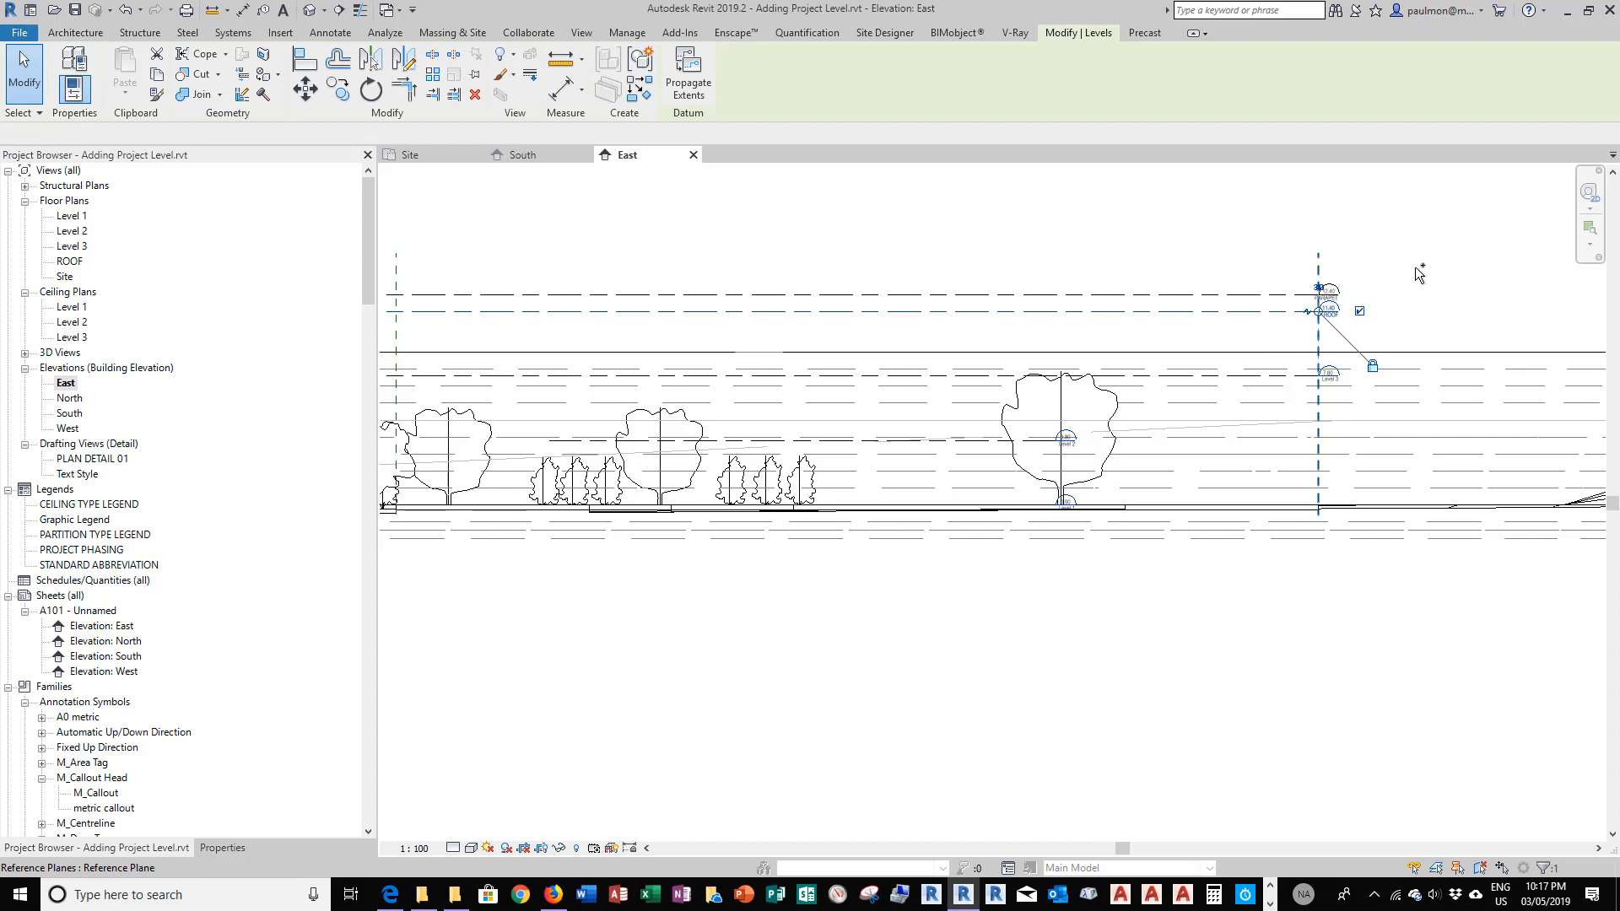
{"action": "left_click", "coordinate": [560, 849]}
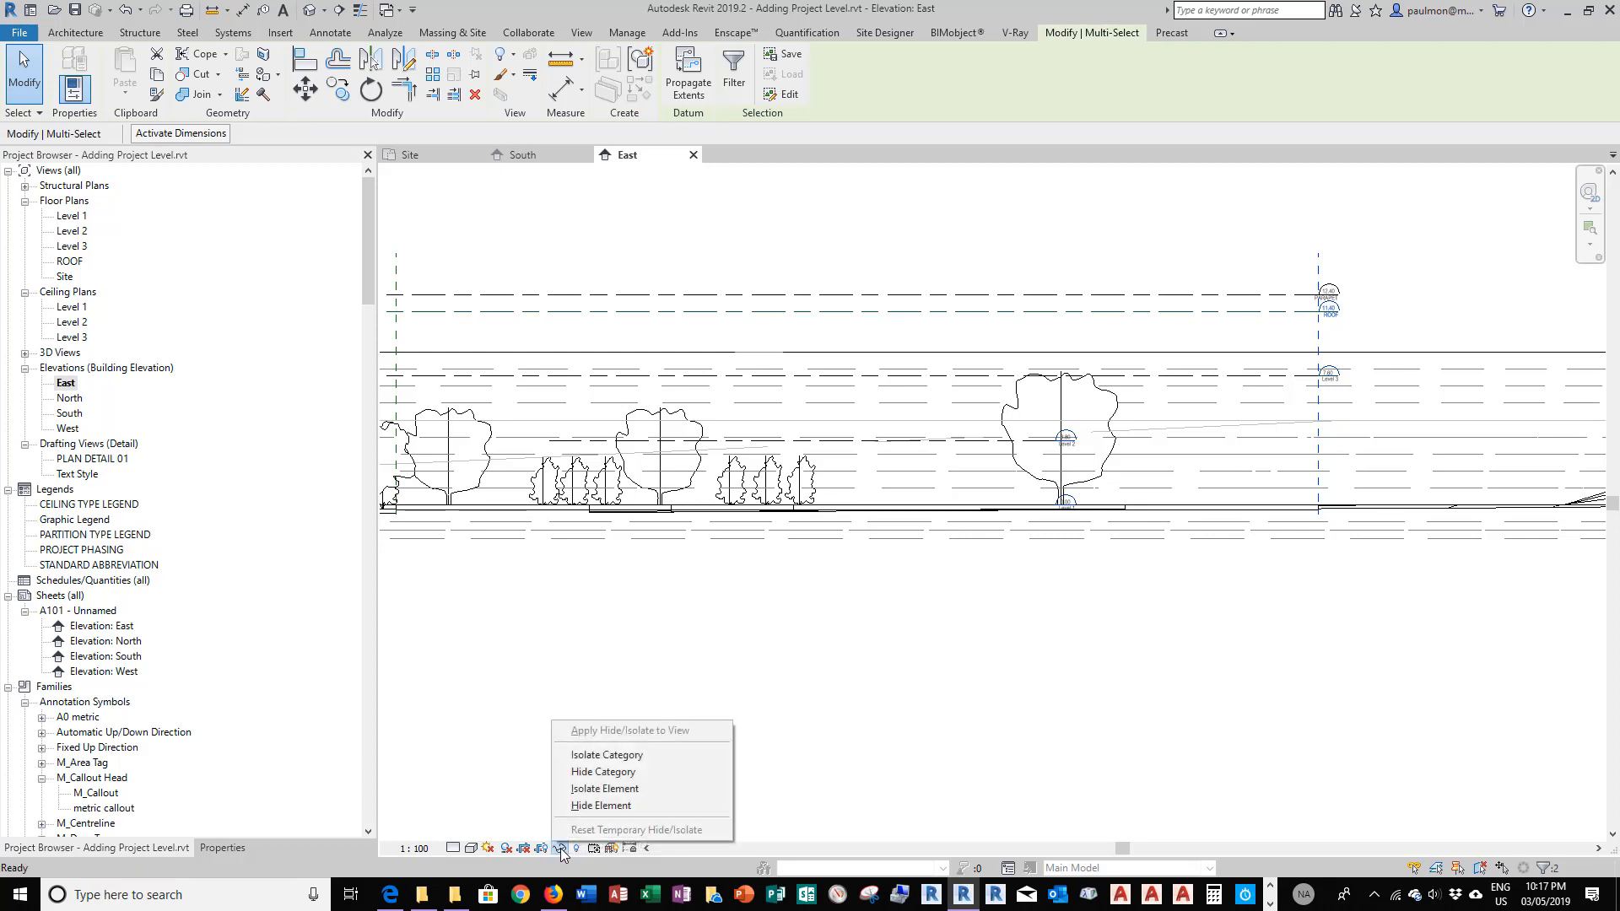
{"action": "left_click", "coordinate": [621, 754]}
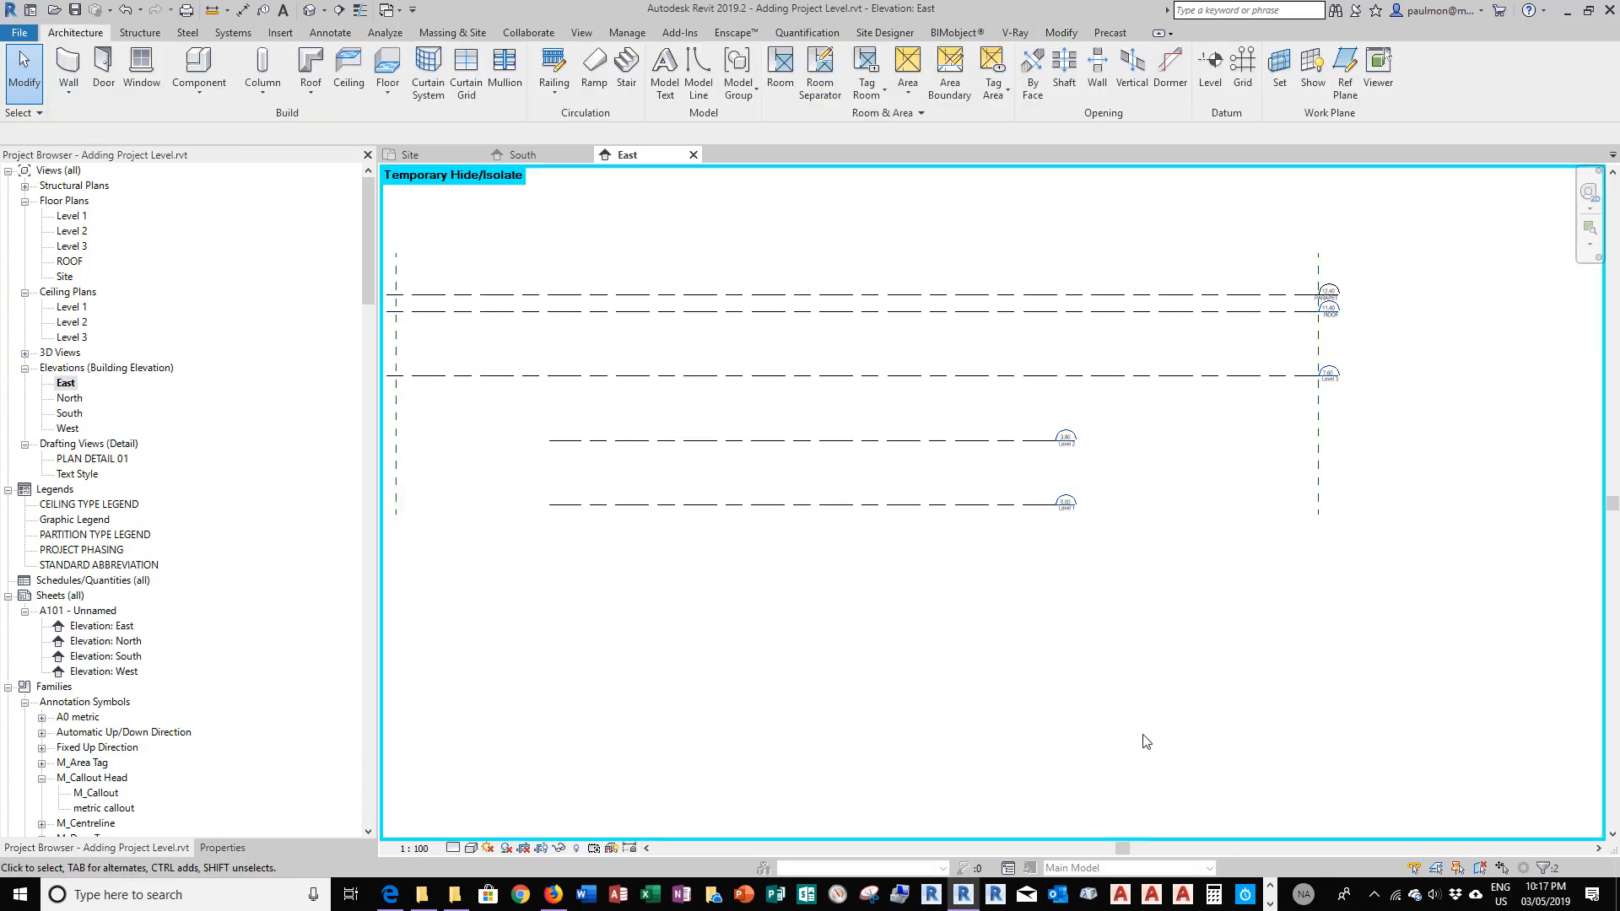
Shorten the aligned left ends of Level 3, ROOF and PARAPET to just outside the left reference plane
{"action": "scroll", "coordinate": [1342, 675], "scroll_direction": "down", "scroll_amount": 2}
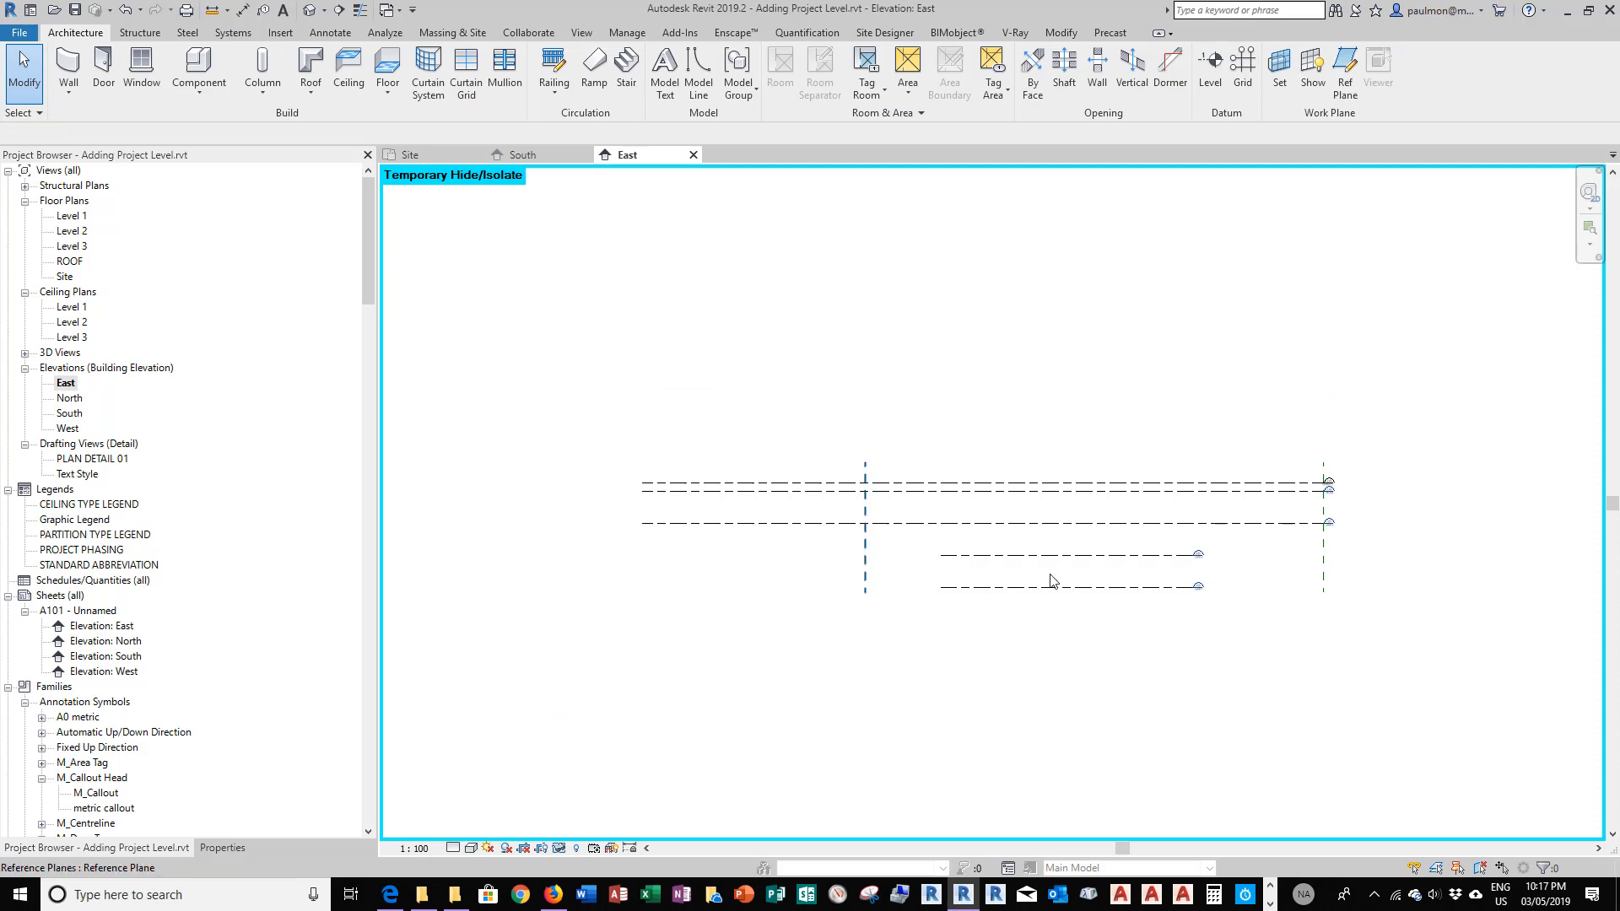
{"action": "scroll", "coordinate": [744, 515], "scroll_direction": "up", "scroll_amount": 2}
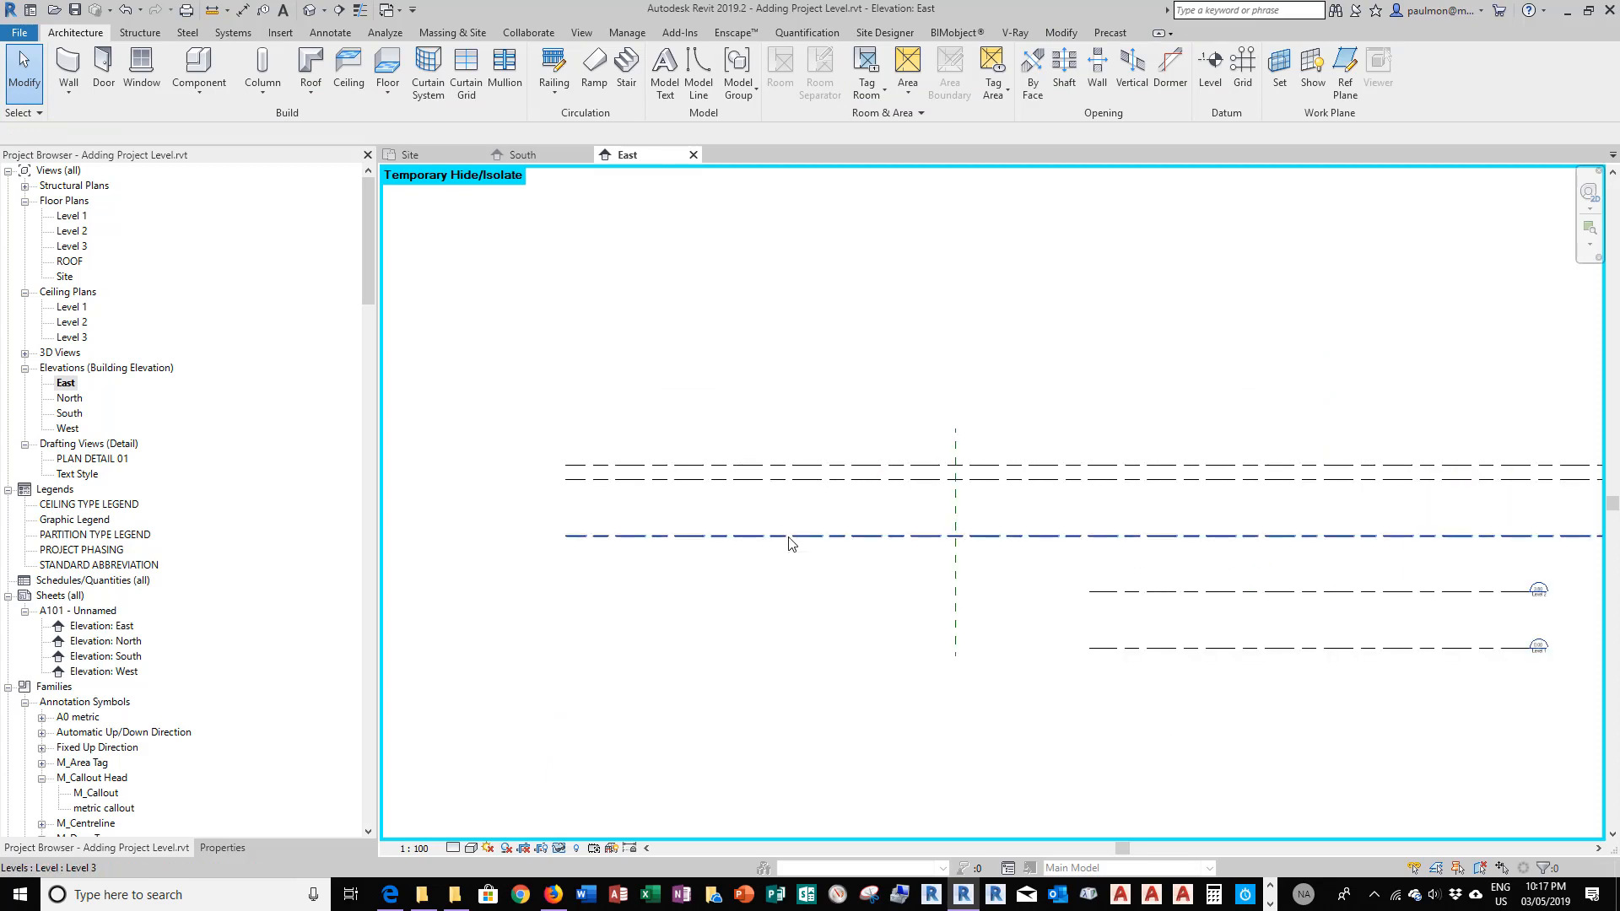
{"action": "left_click", "coordinate": [605, 536]}
{"action": "left_click_drag", "start_coordinate": [567, 537], "coordinate": [904, 535]}
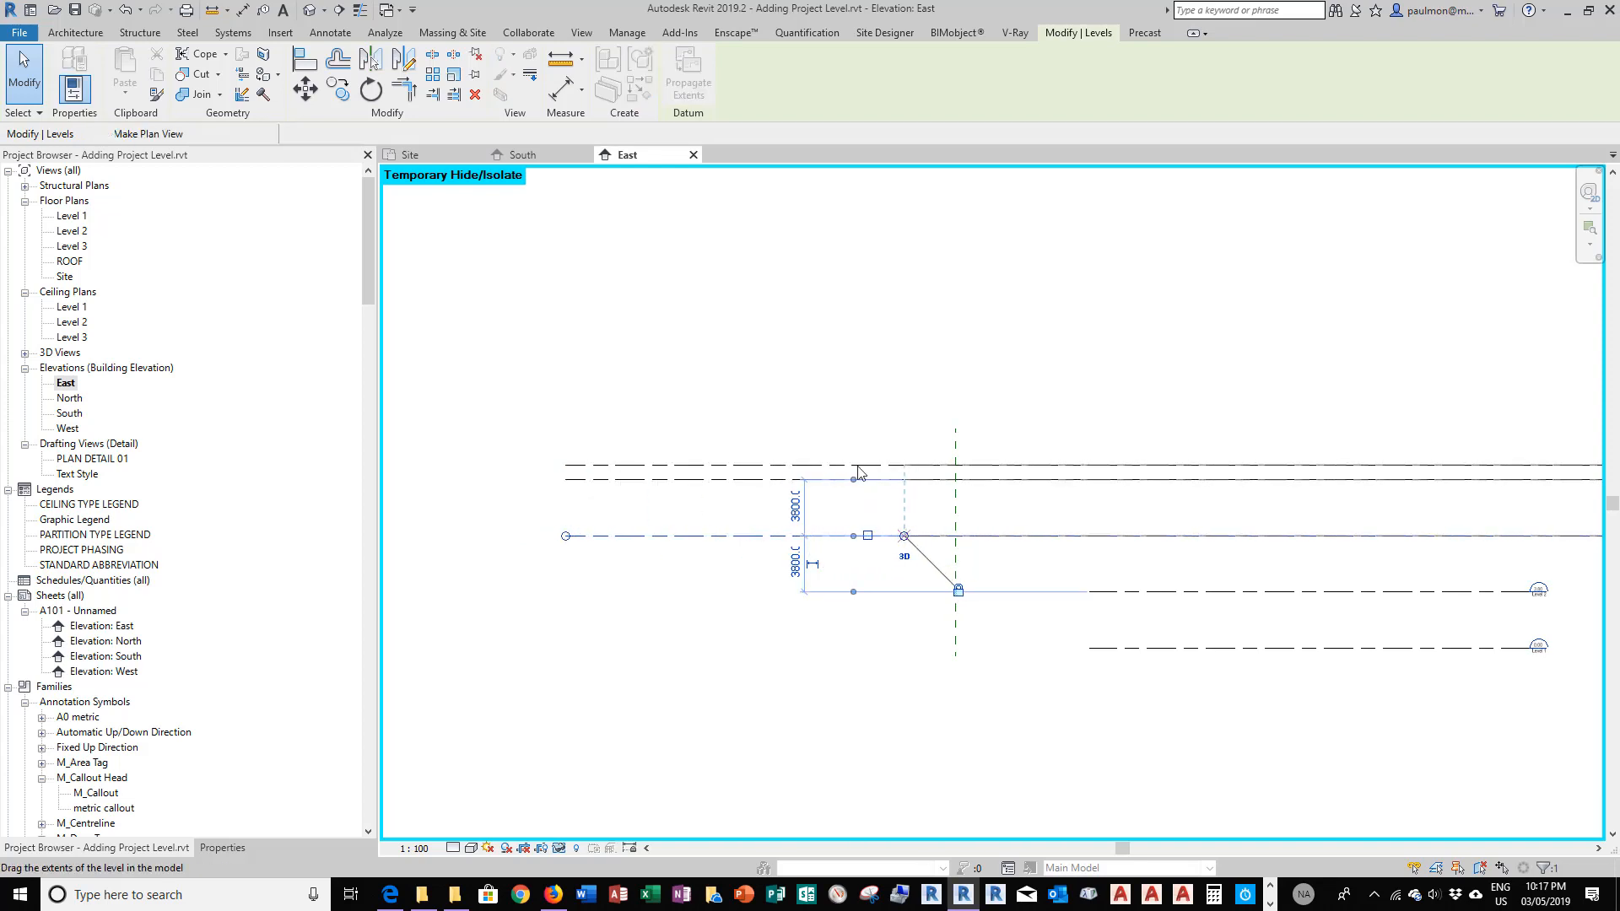
{"action": "left_click", "coordinate": [709, 359]}
{"action": "scroll", "coordinate": [667, 359], "scroll_direction": "down", "scroll_amount": 3}
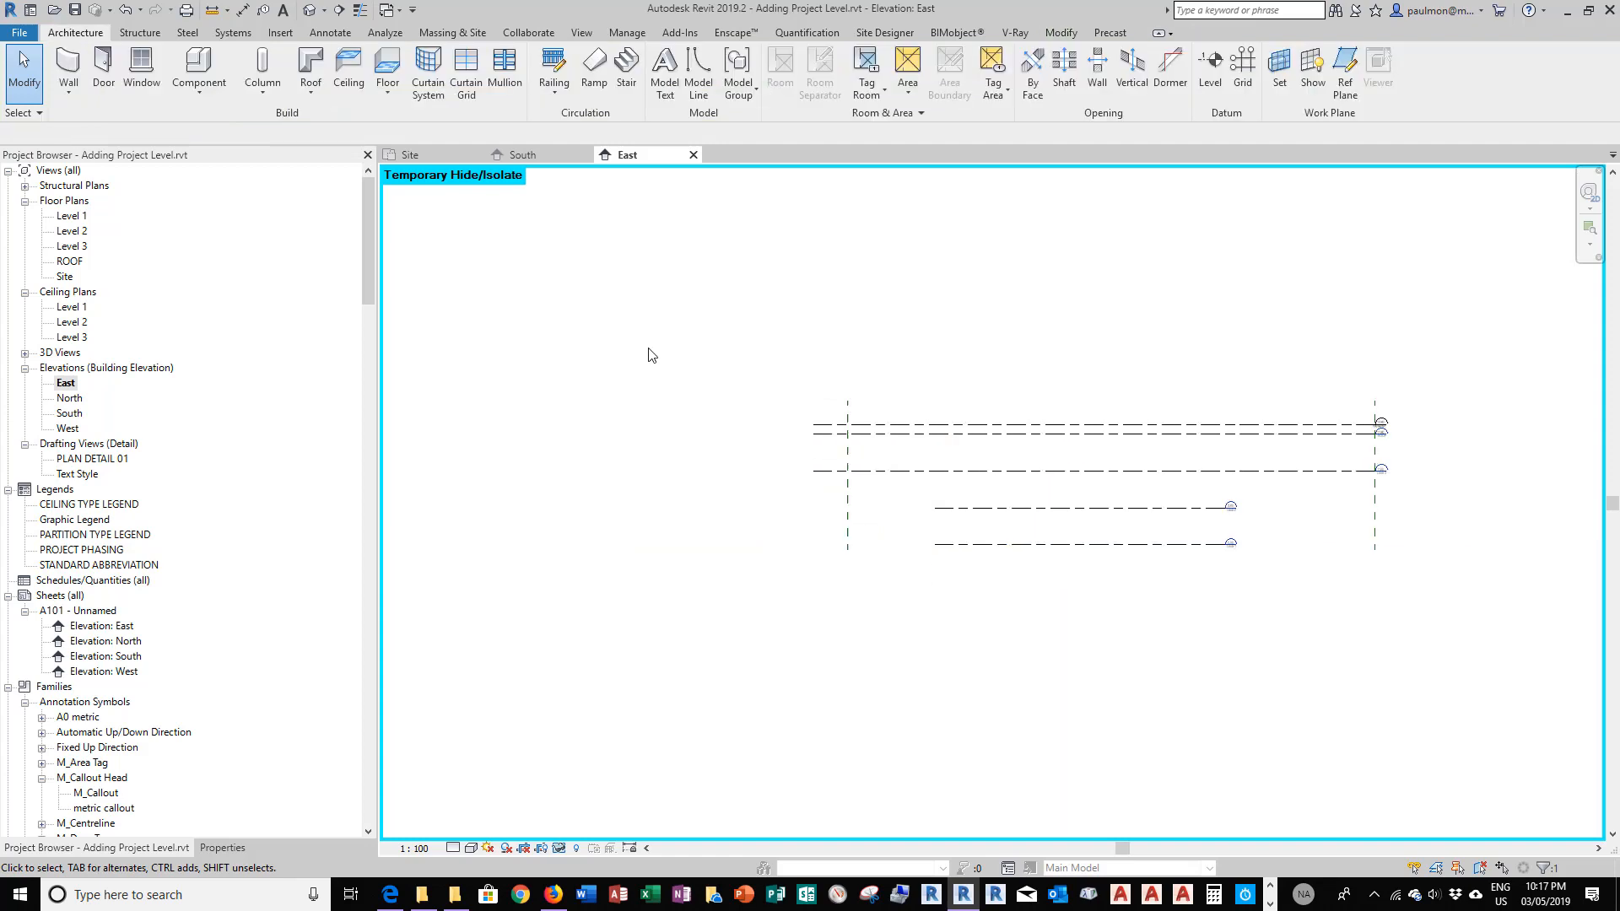
Extend the left ends of Level 1 and Level 2 past the left reference plane, aligned with the upper levels
{"action": "left_click", "coordinate": [967, 514]}
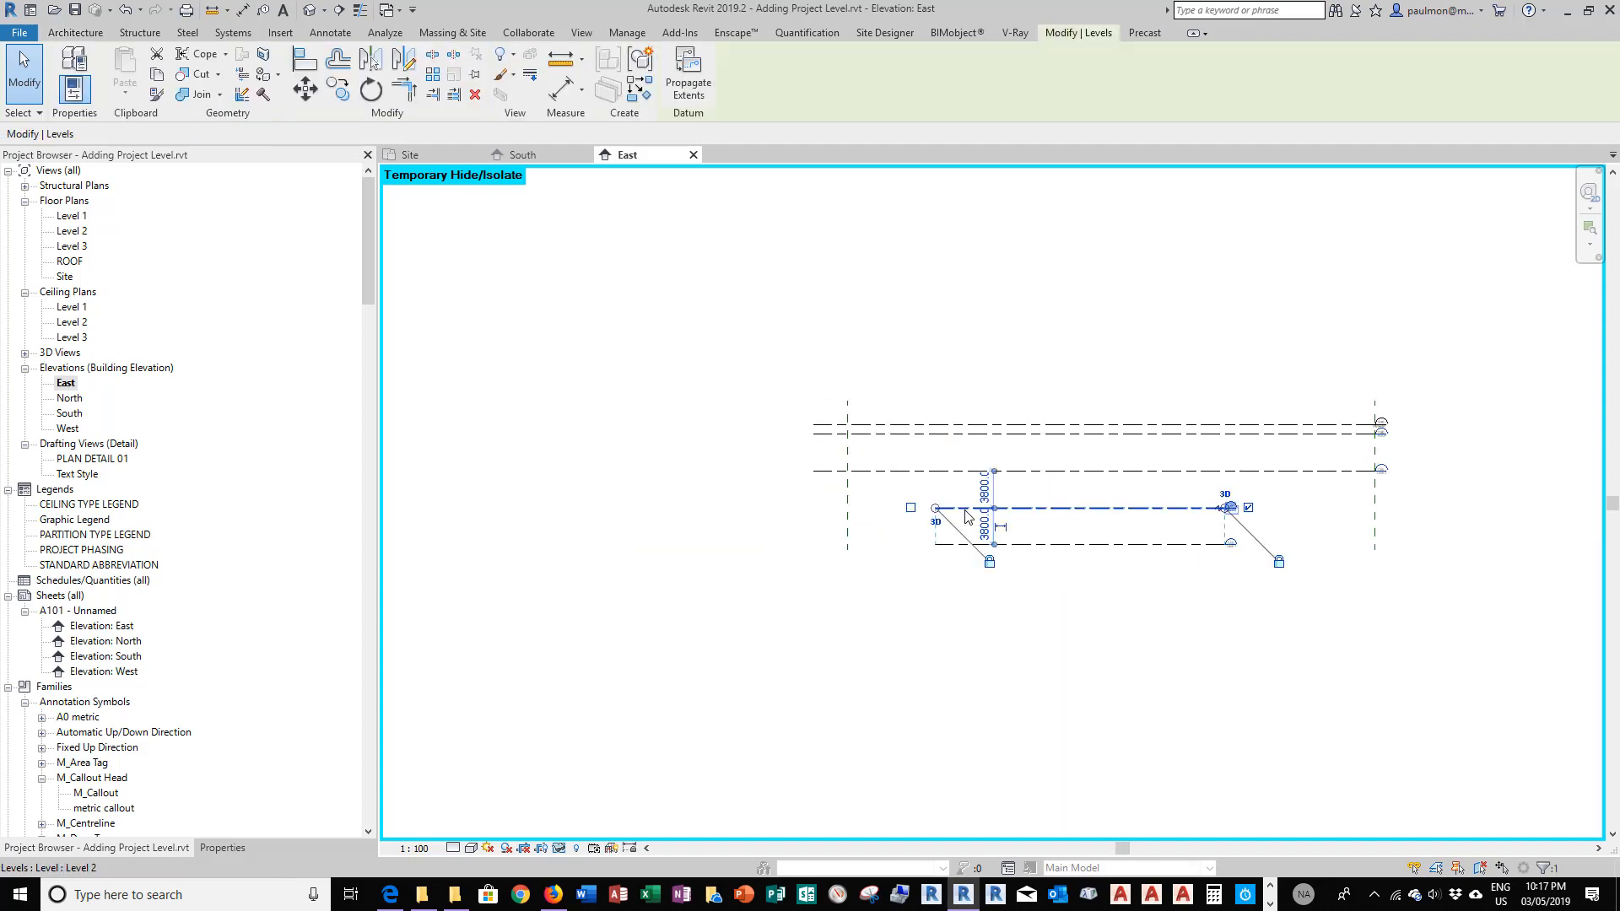
{"action": "key", "text": "Escape"}
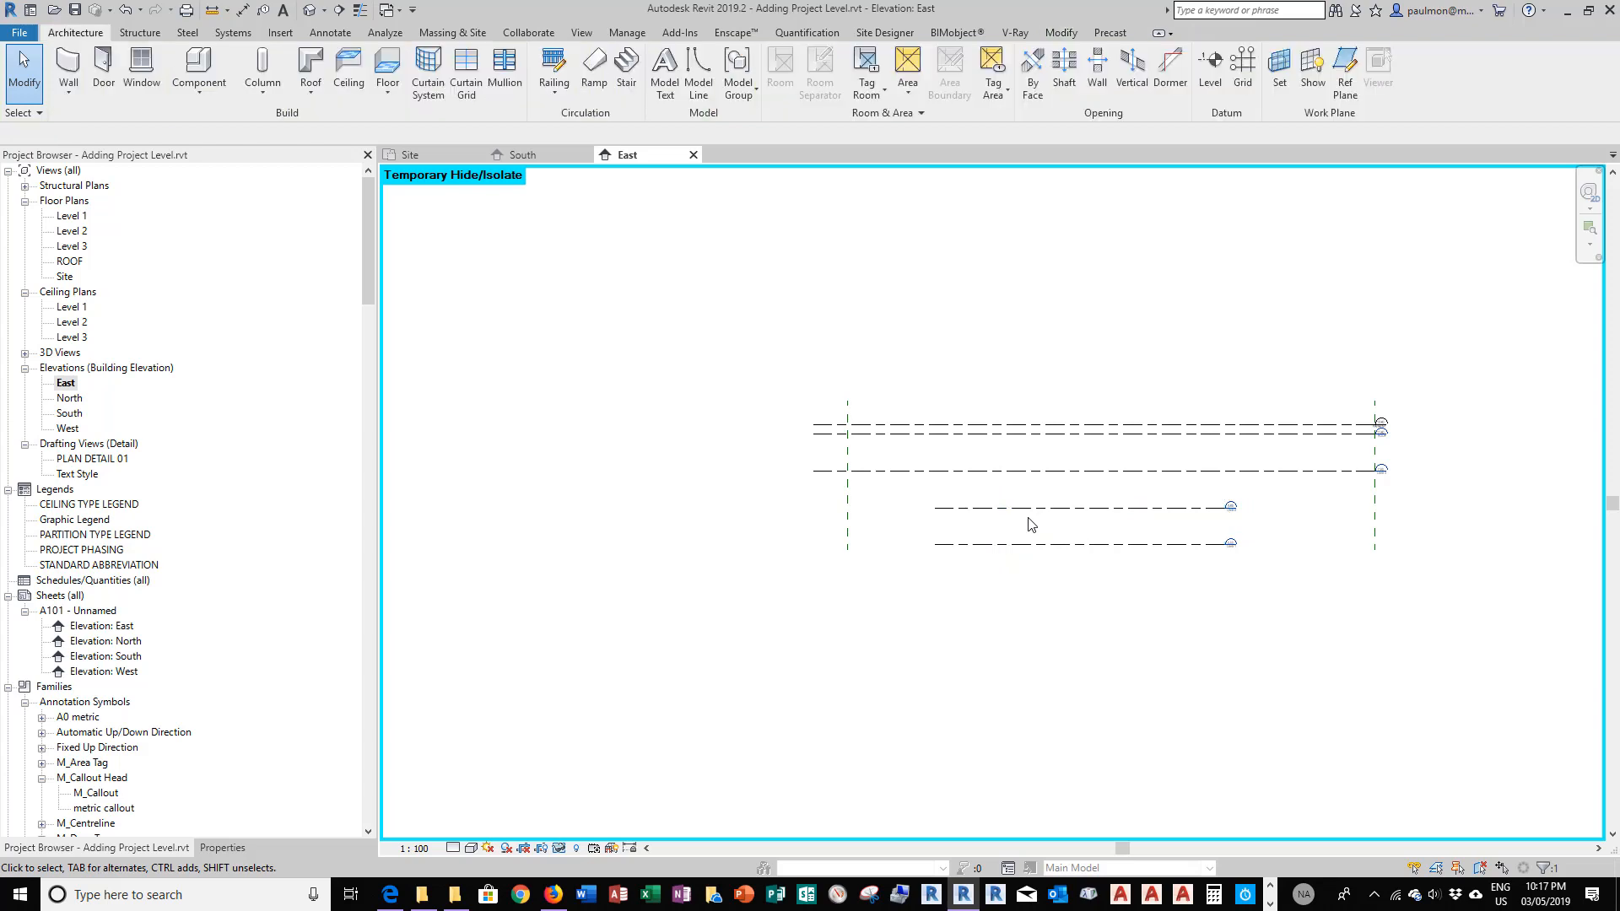
{"action": "left_click", "coordinate": [1015, 516]}
{"action": "scroll", "coordinate": [919, 519], "scroll_direction": "up", "scroll_amount": 2}
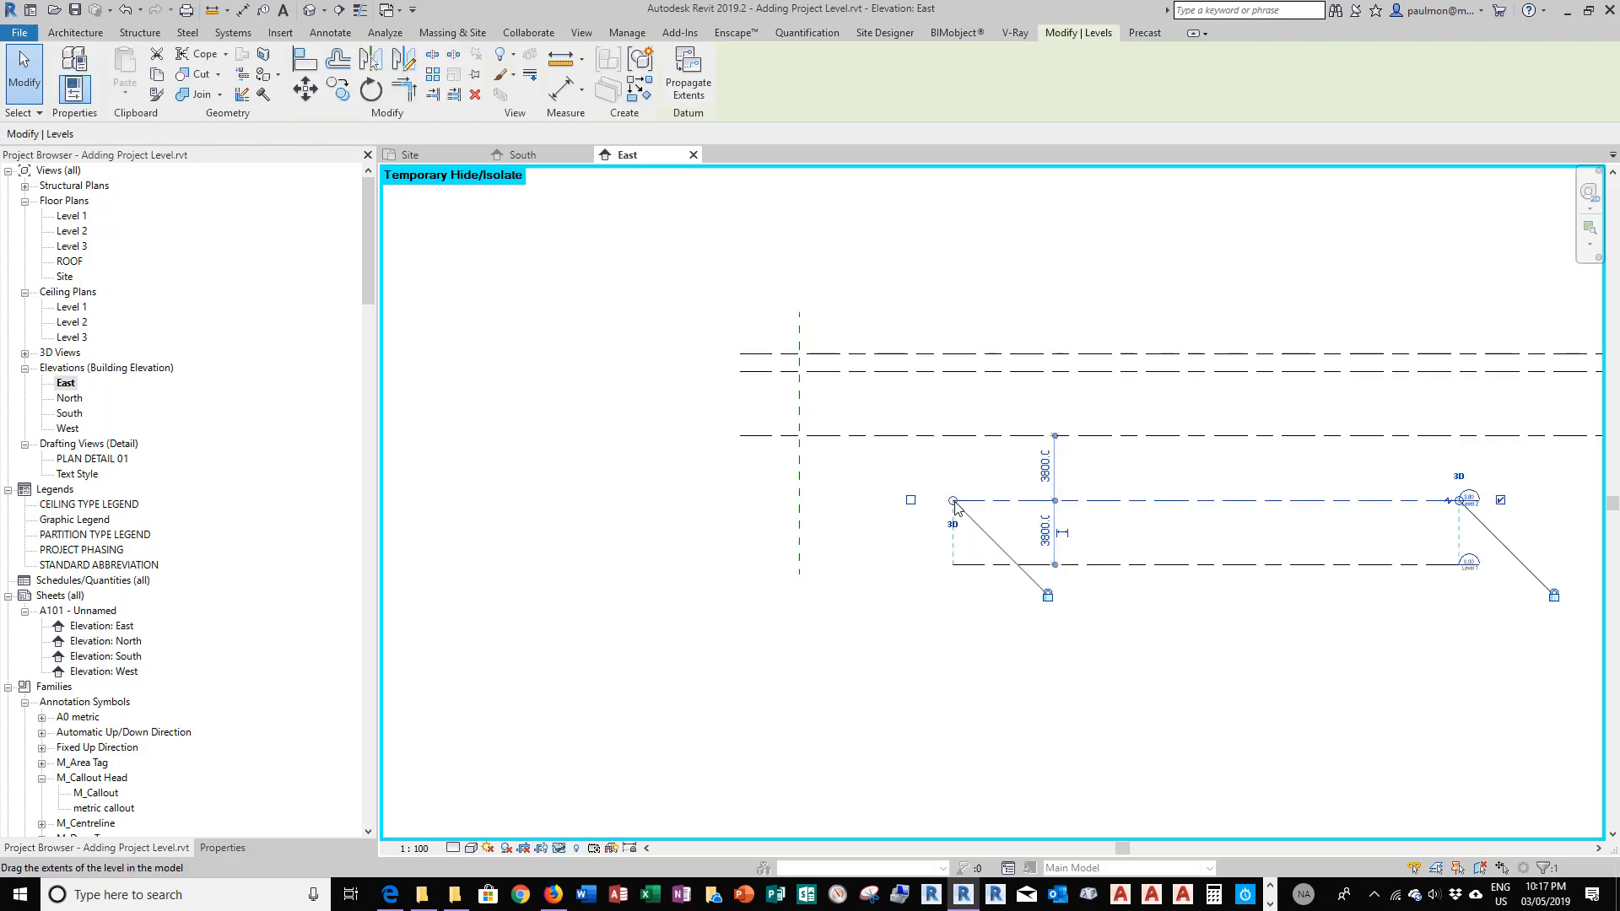
{"action": "left_click_drag", "start_coordinate": [954, 501], "coordinate": [741, 501]}
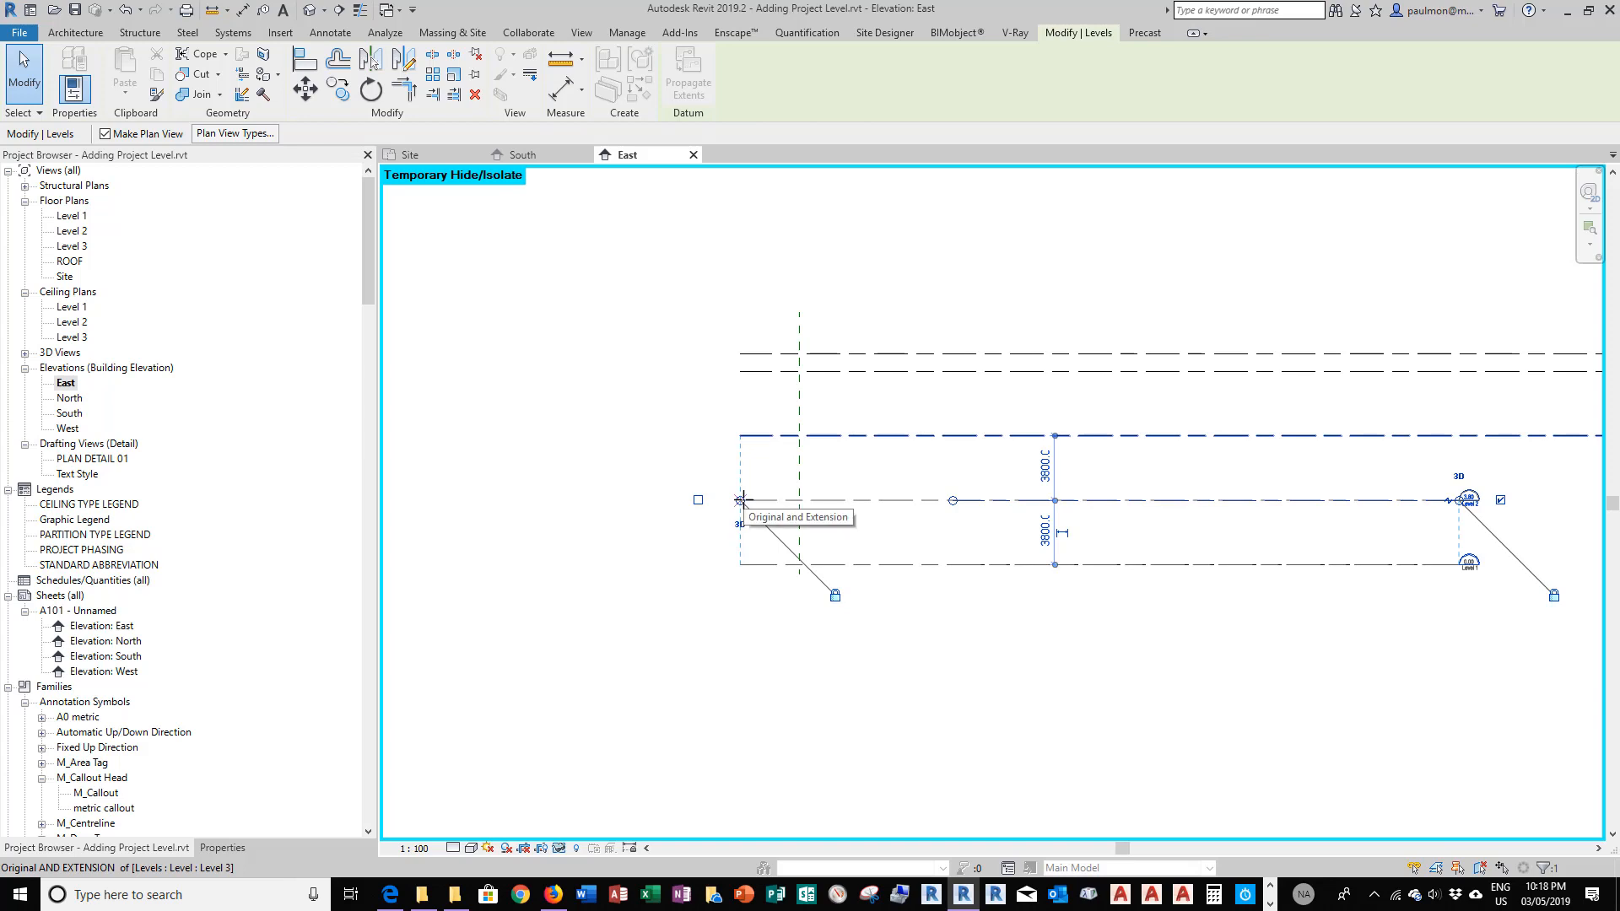
{"action": "left_click_drag", "start_coordinate": [741, 500], "coordinate": [741, 500]}
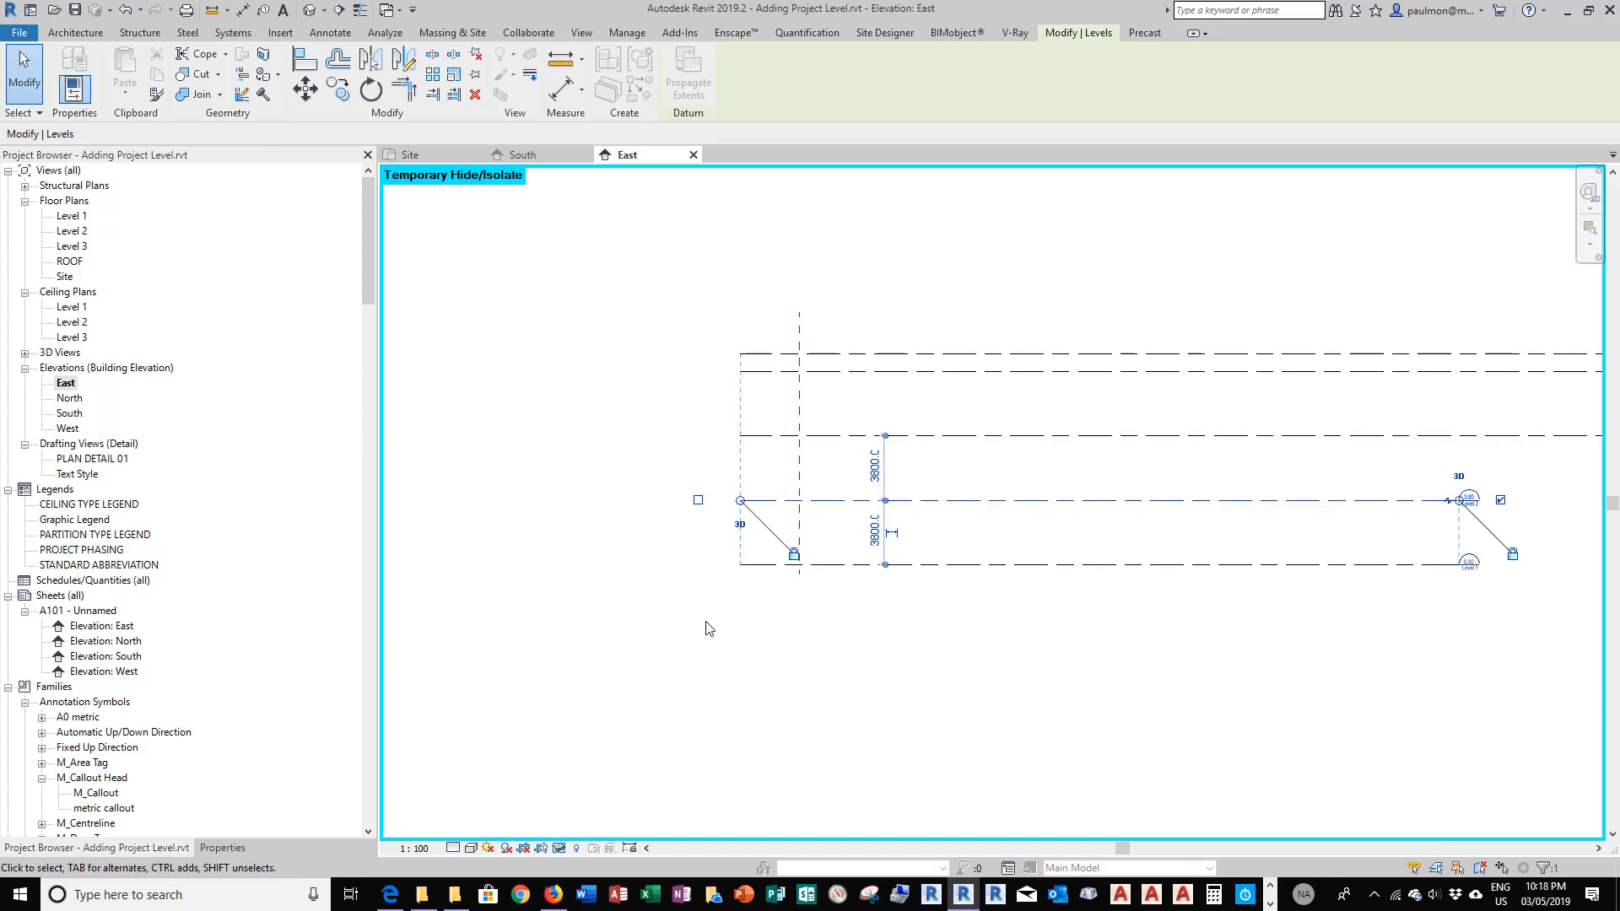
{"action": "left_click", "coordinate": [567, 586]}
{"action": "scroll", "coordinate": [568, 586], "scroll_direction": "down", "scroll_amount": 2}
{"action": "scroll", "coordinate": [1026, 562], "scroll_direction": "up", "scroll_amount": 2}
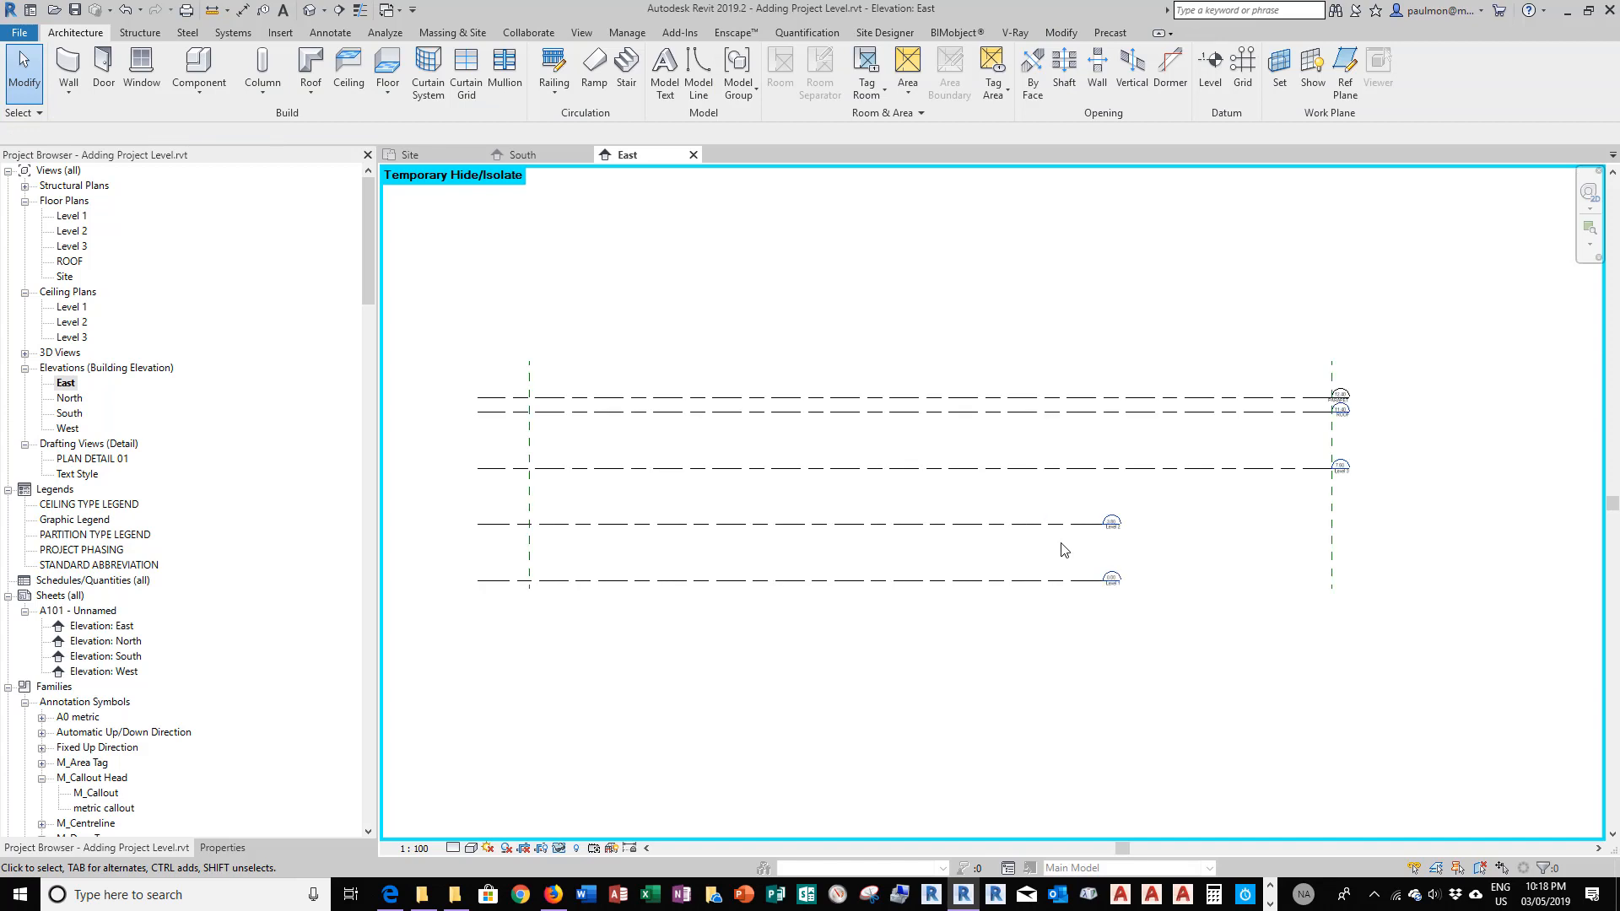
Extend the right ends of Level 1 and Level 2 to align with the upper levels at the right reference plane
{"action": "left_click", "coordinate": [1064, 532]}
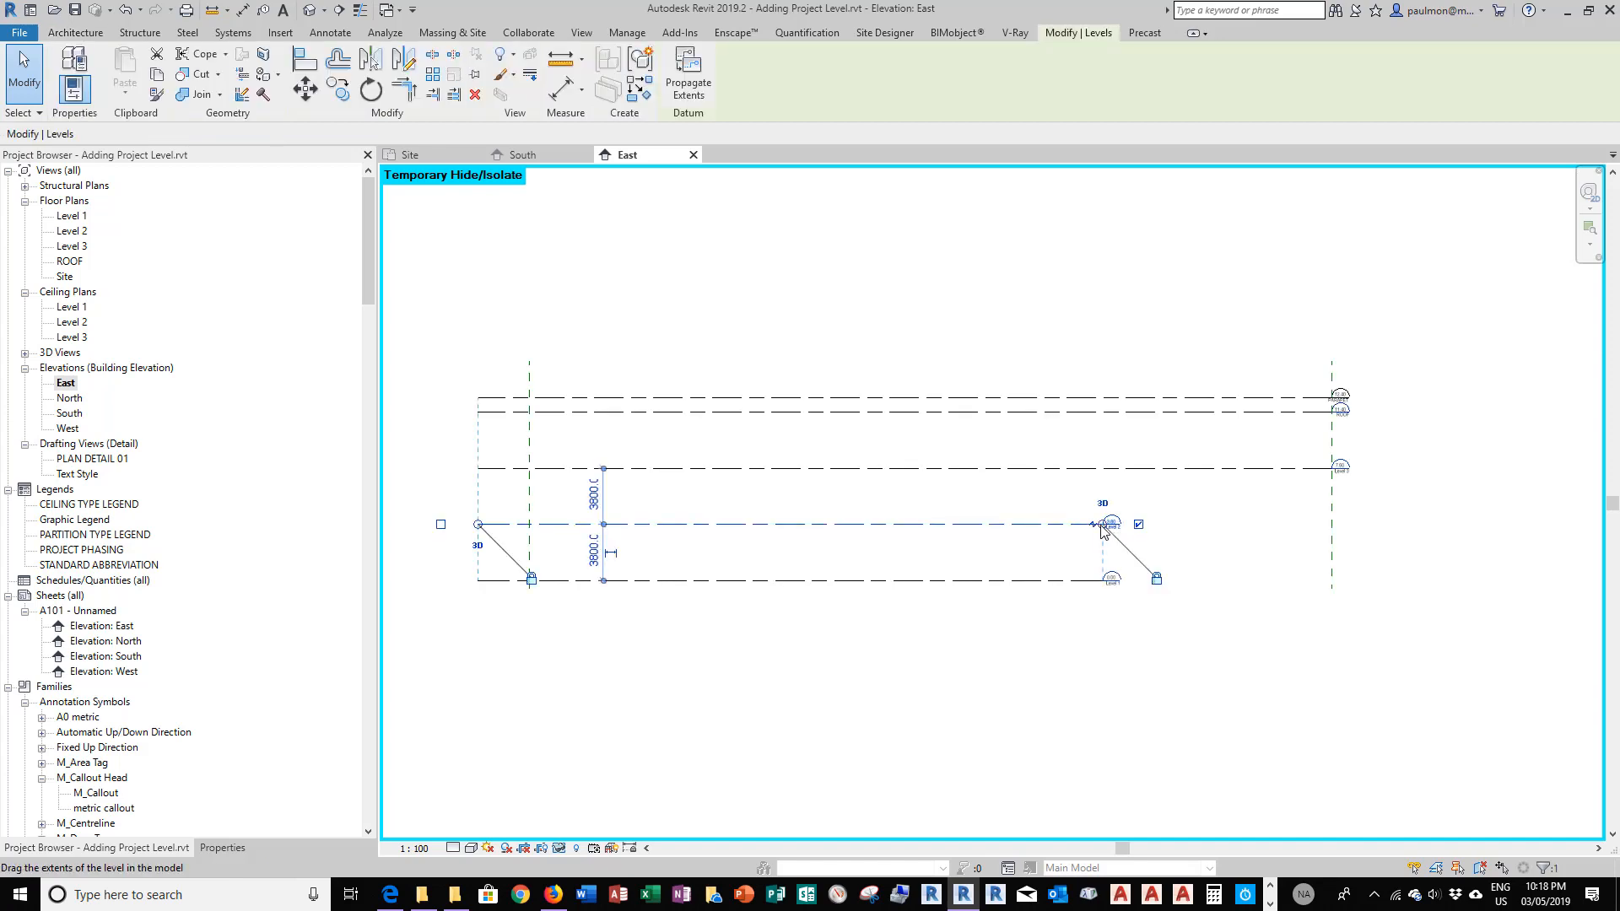
{"action": "left_click_drag", "start_coordinate": [1101, 526], "coordinate": [1337, 524]}
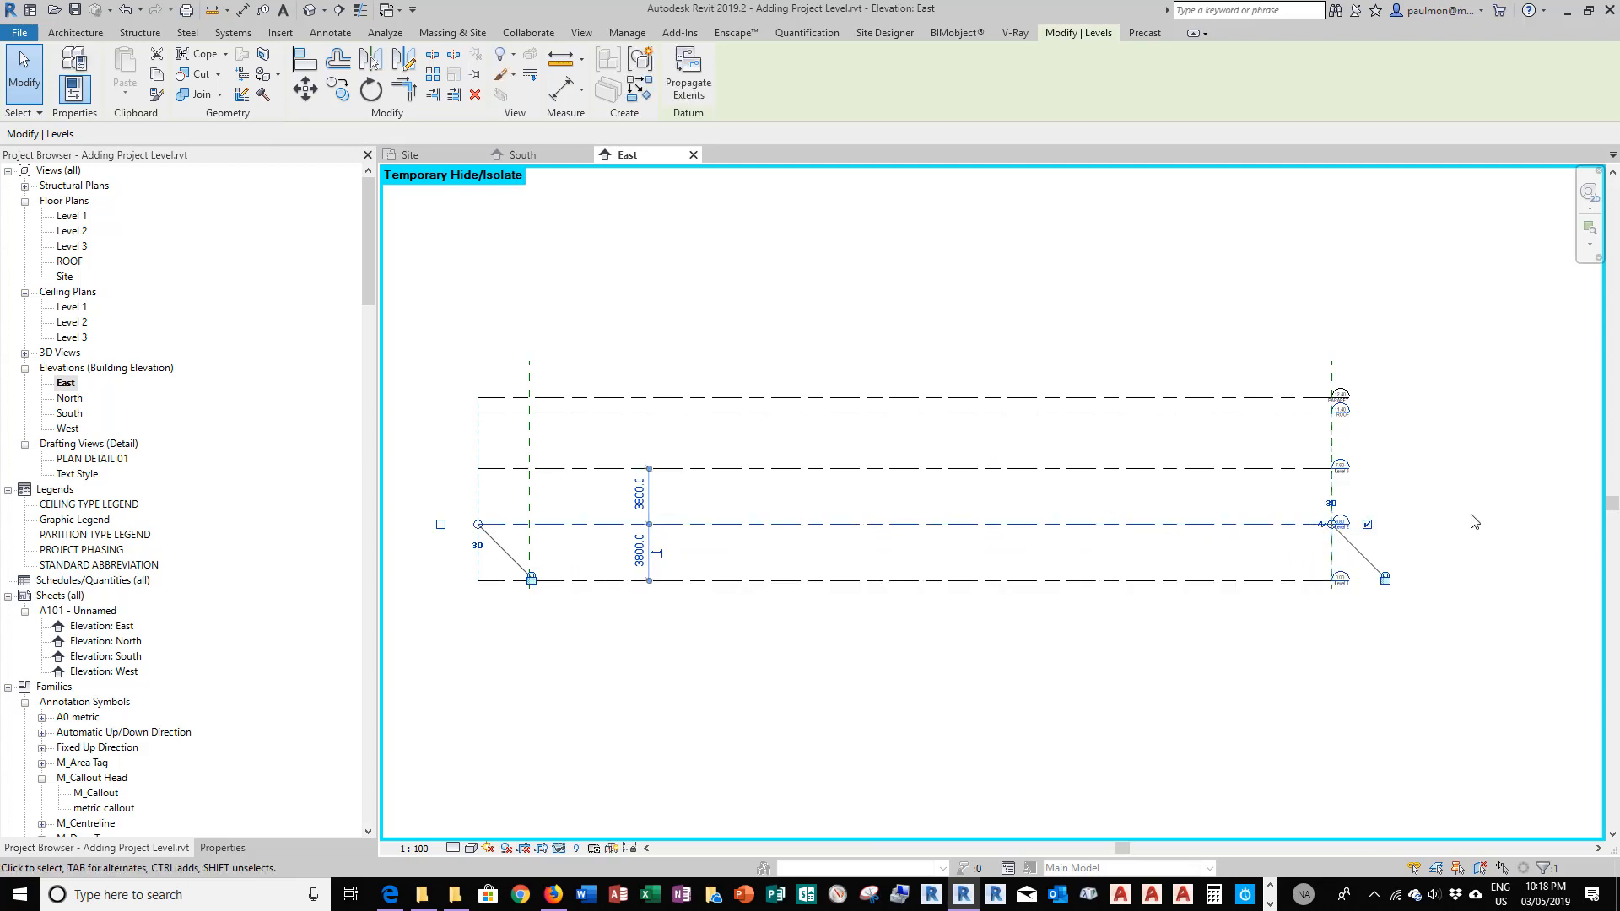
{"action": "left_click", "coordinate": [1426, 536]}
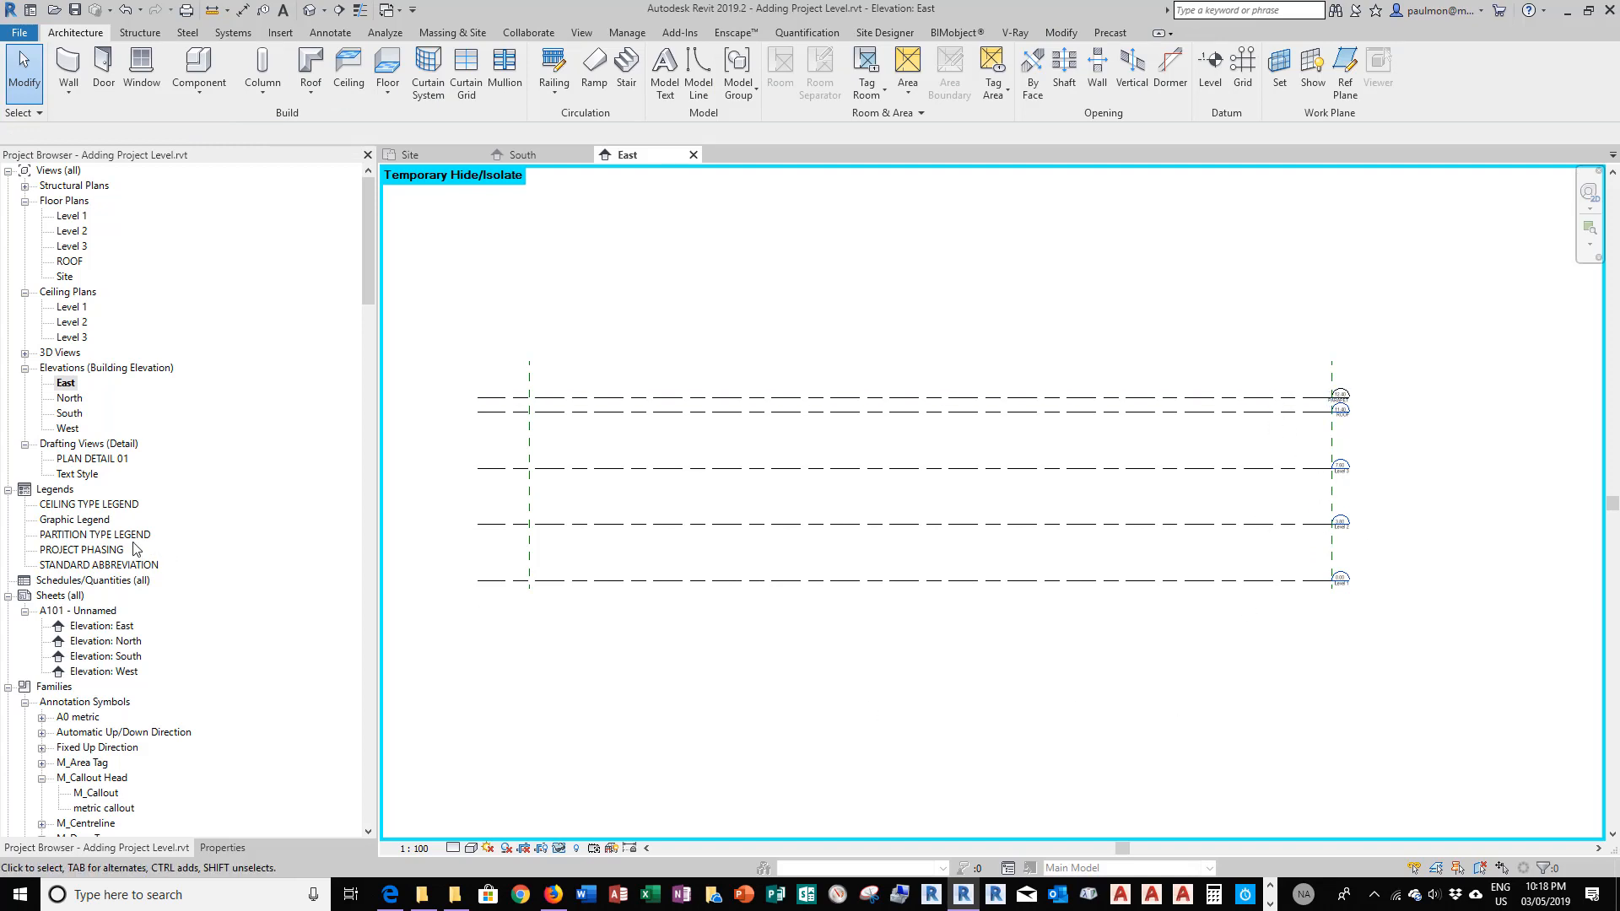
Open the North elevation and temporarily isolate the level and reference plane categories
{"action": "double_click", "coordinate": [135, 645]}
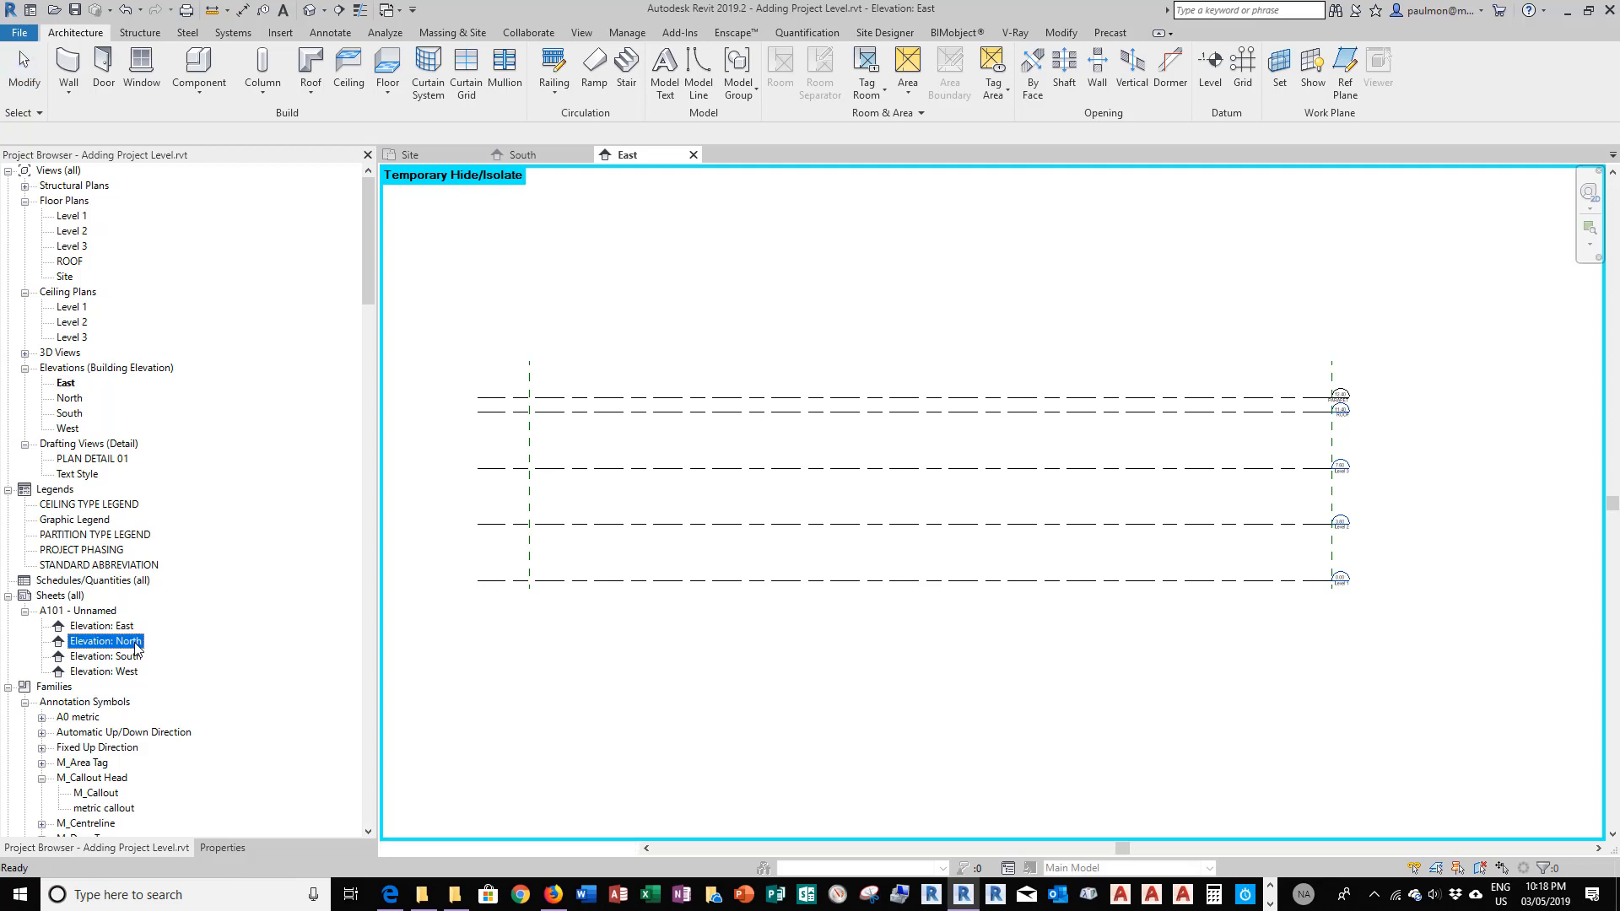
{"action": "scroll", "coordinate": [1061, 498], "scroll_direction": "up", "scroll_amount": 3}
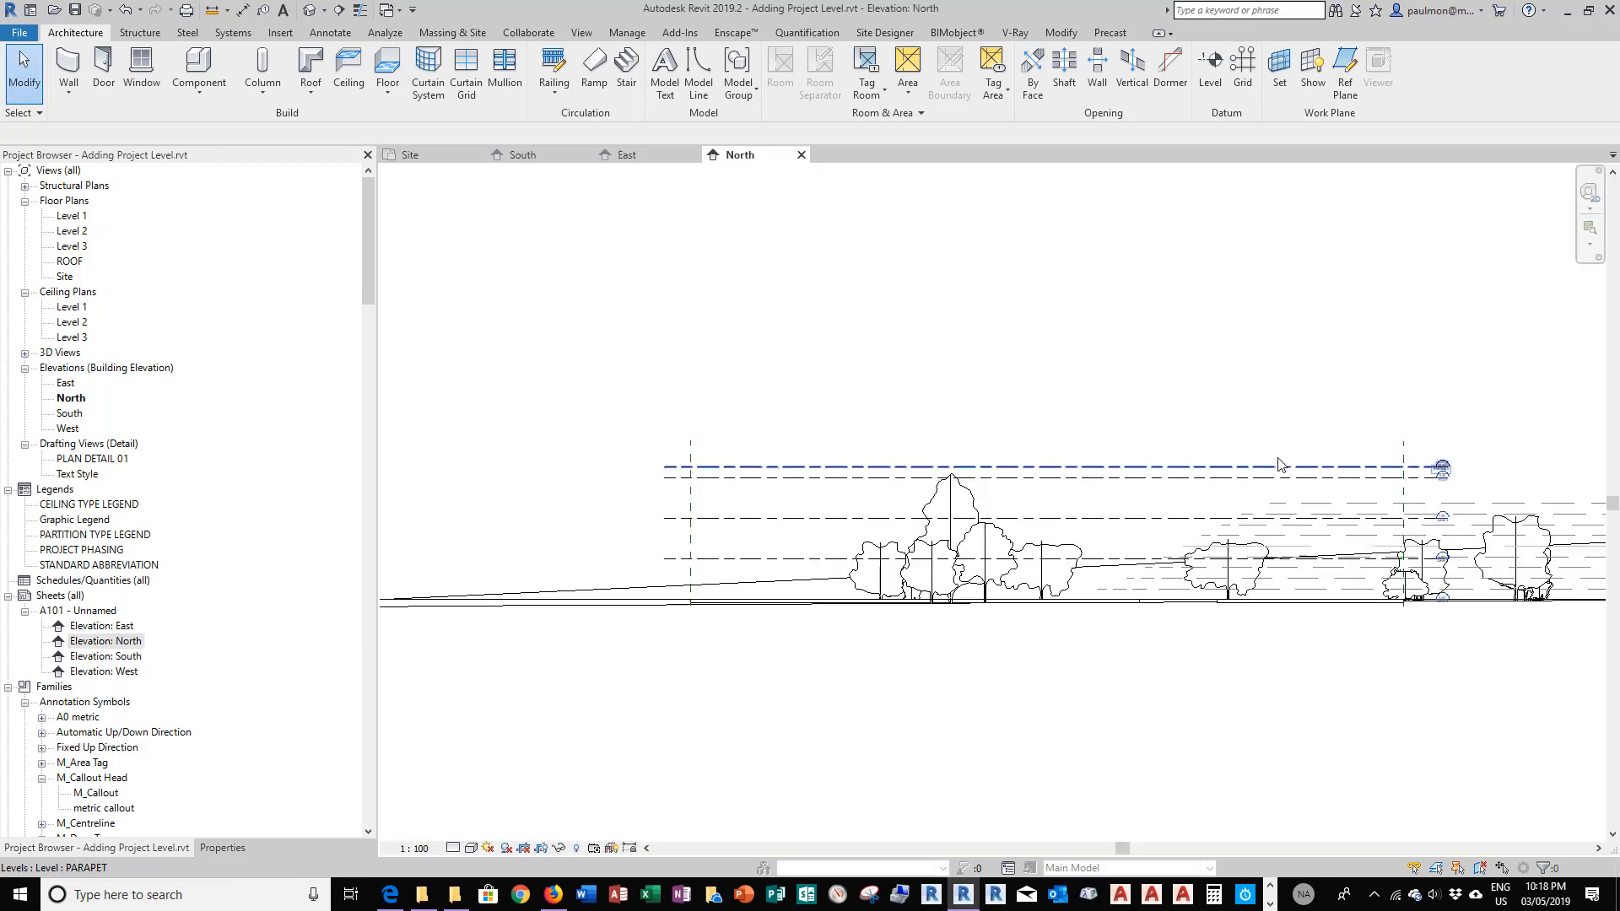
{"action": "left_click_drag", "start_coordinate": [1481, 487], "coordinate": [1379, 433]}
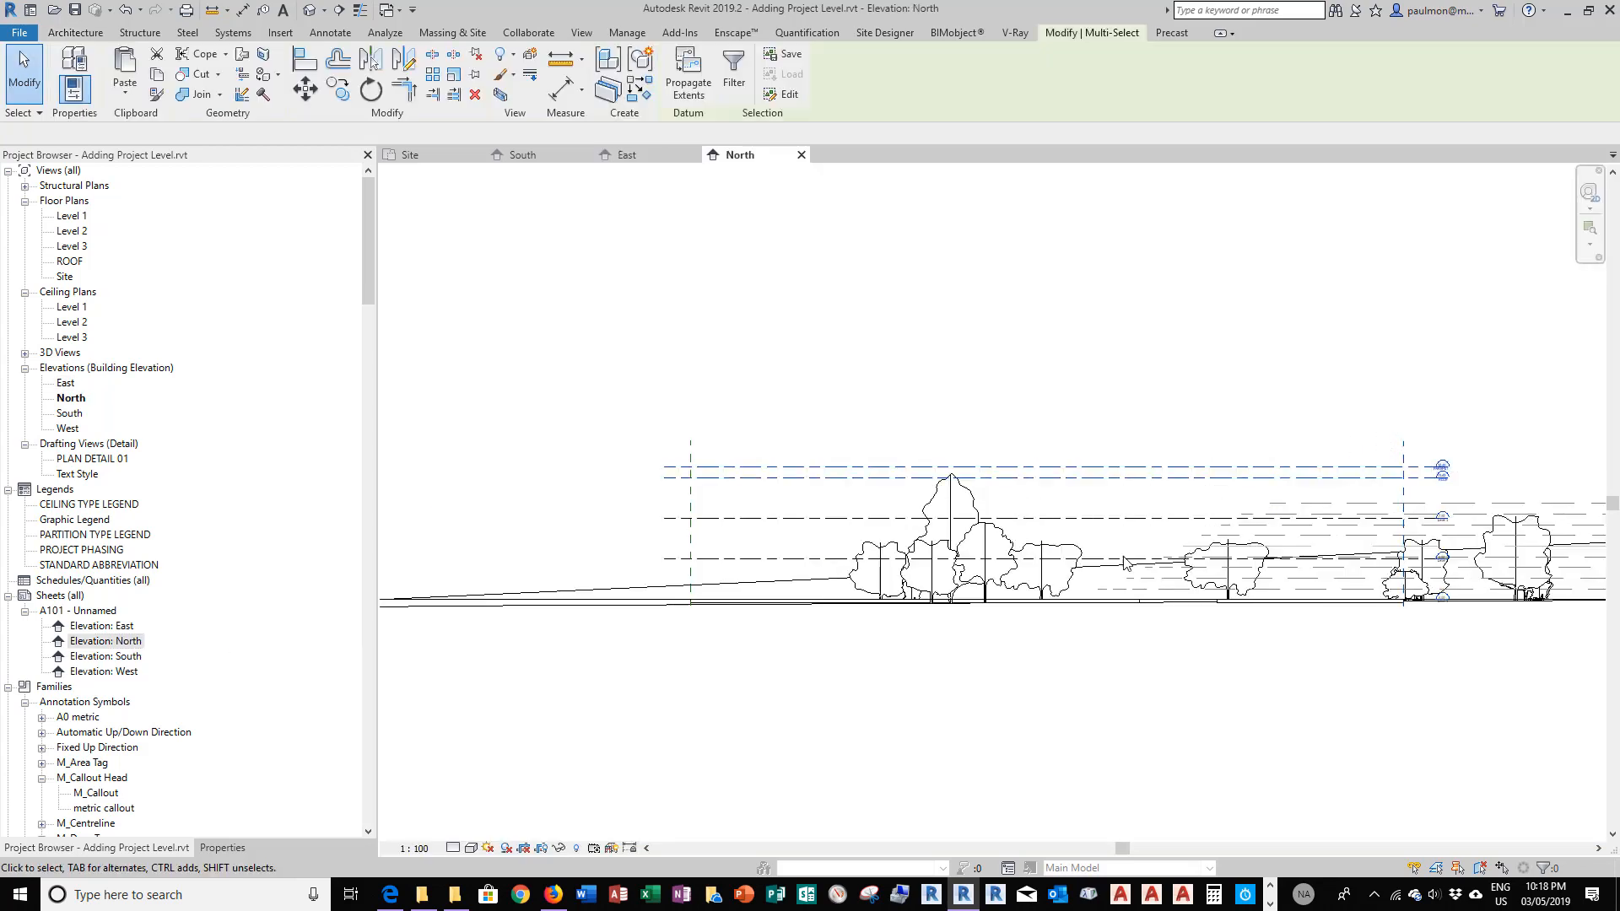
{"action": "left_click", "coordinate": [560, 849]}
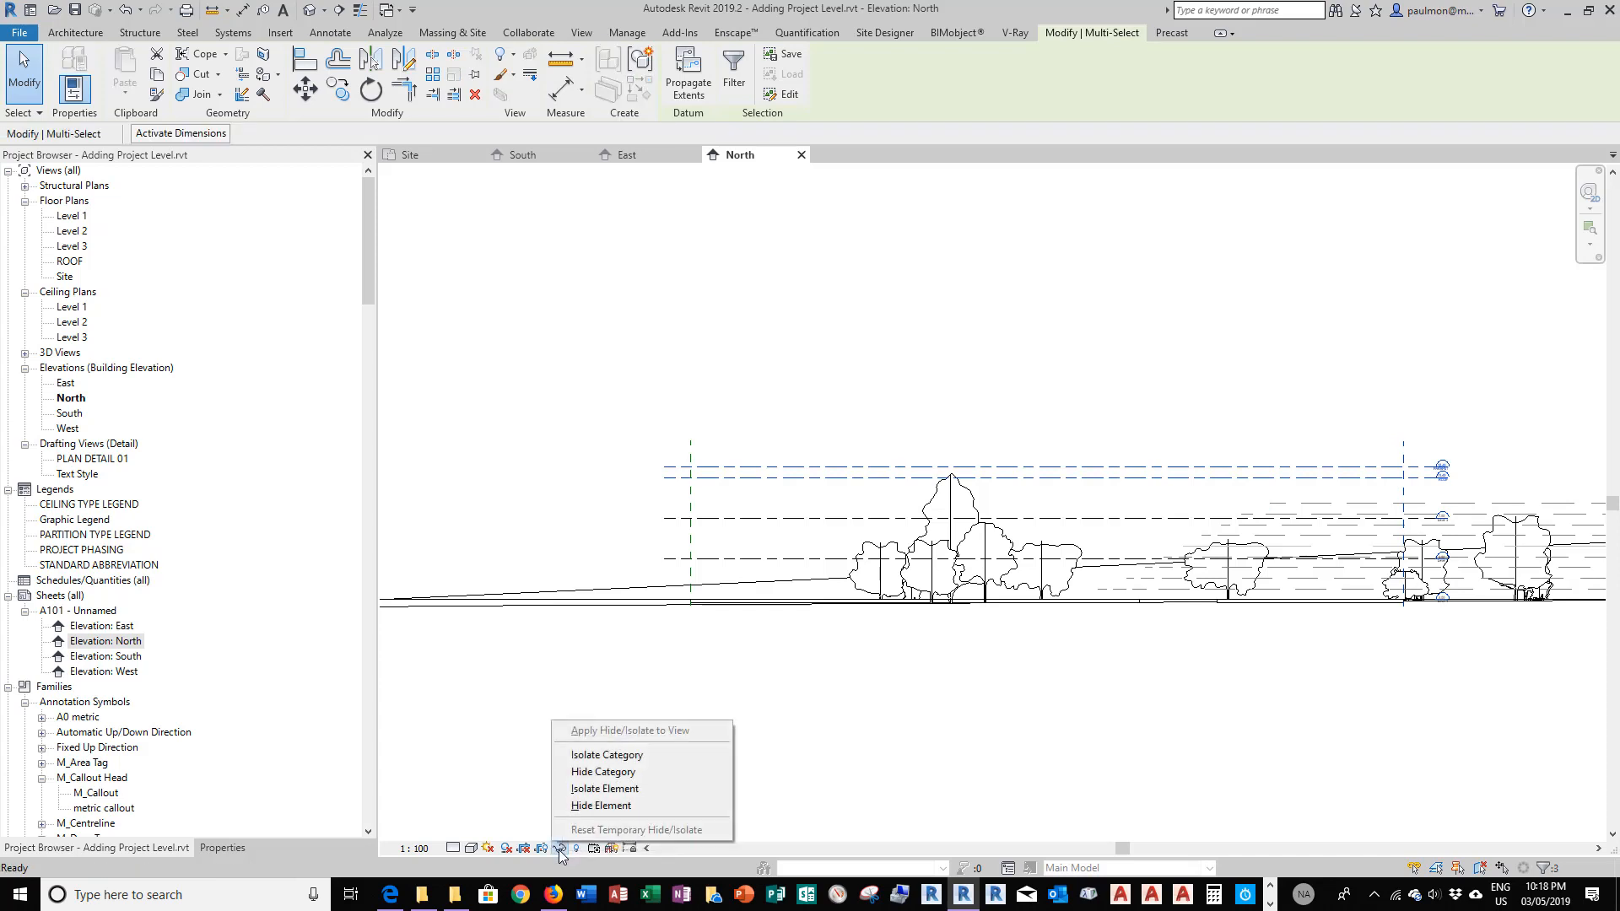
{"action": "left_click", "coordinate": [619, 755]}
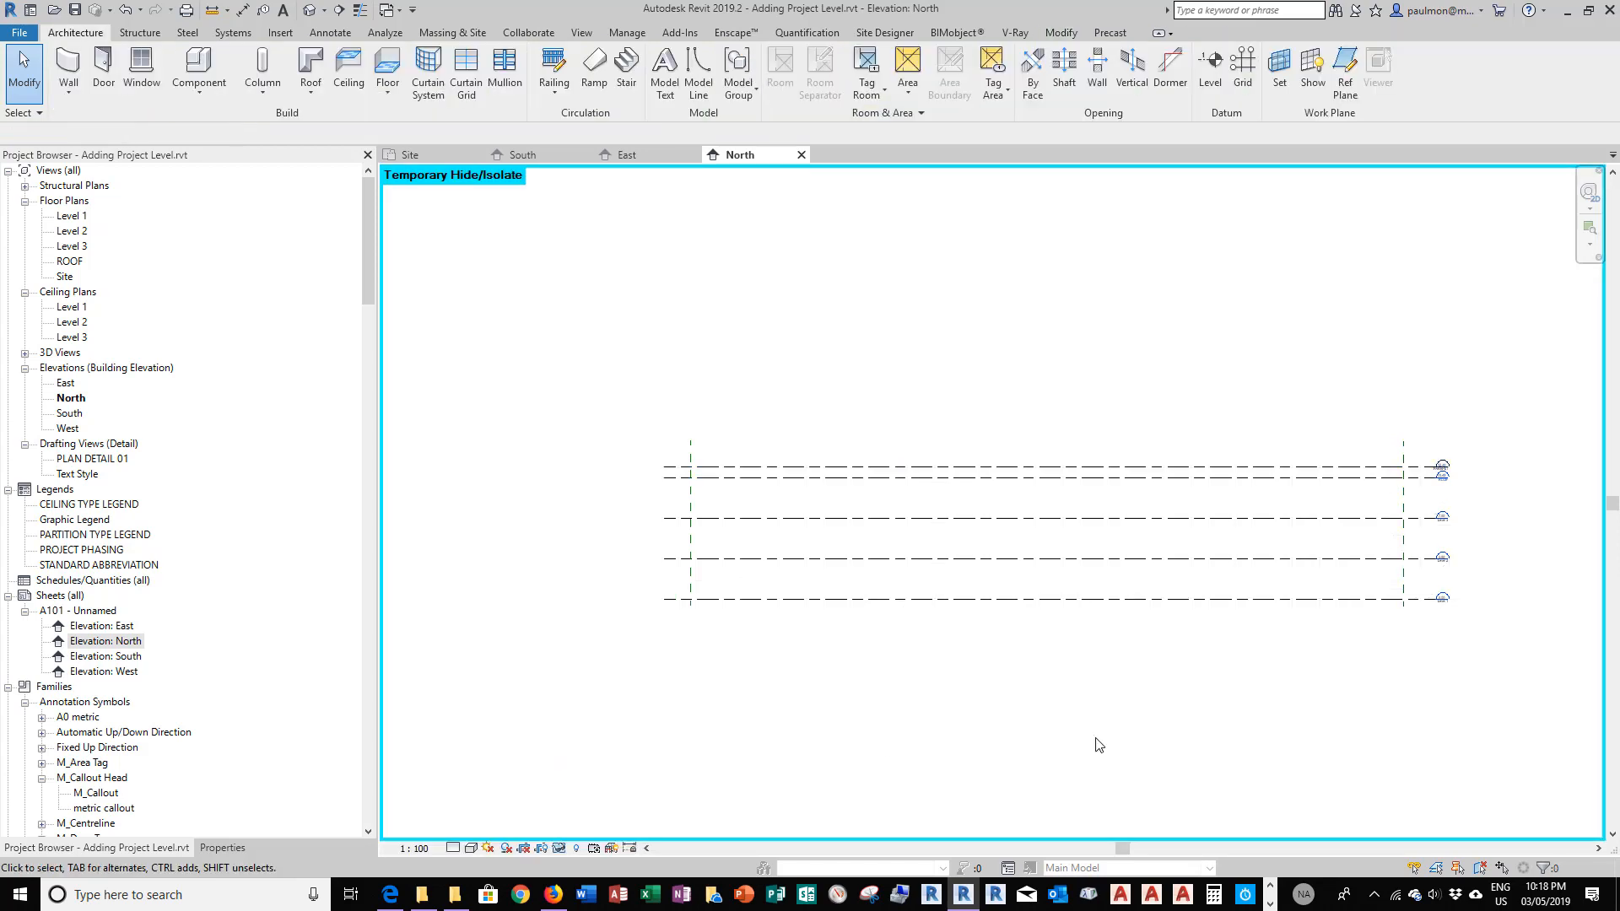
Open the West elevation and temporarily isolate its level and reference plane categories
{"action": "double_click", "coordinate": [123, 672]}
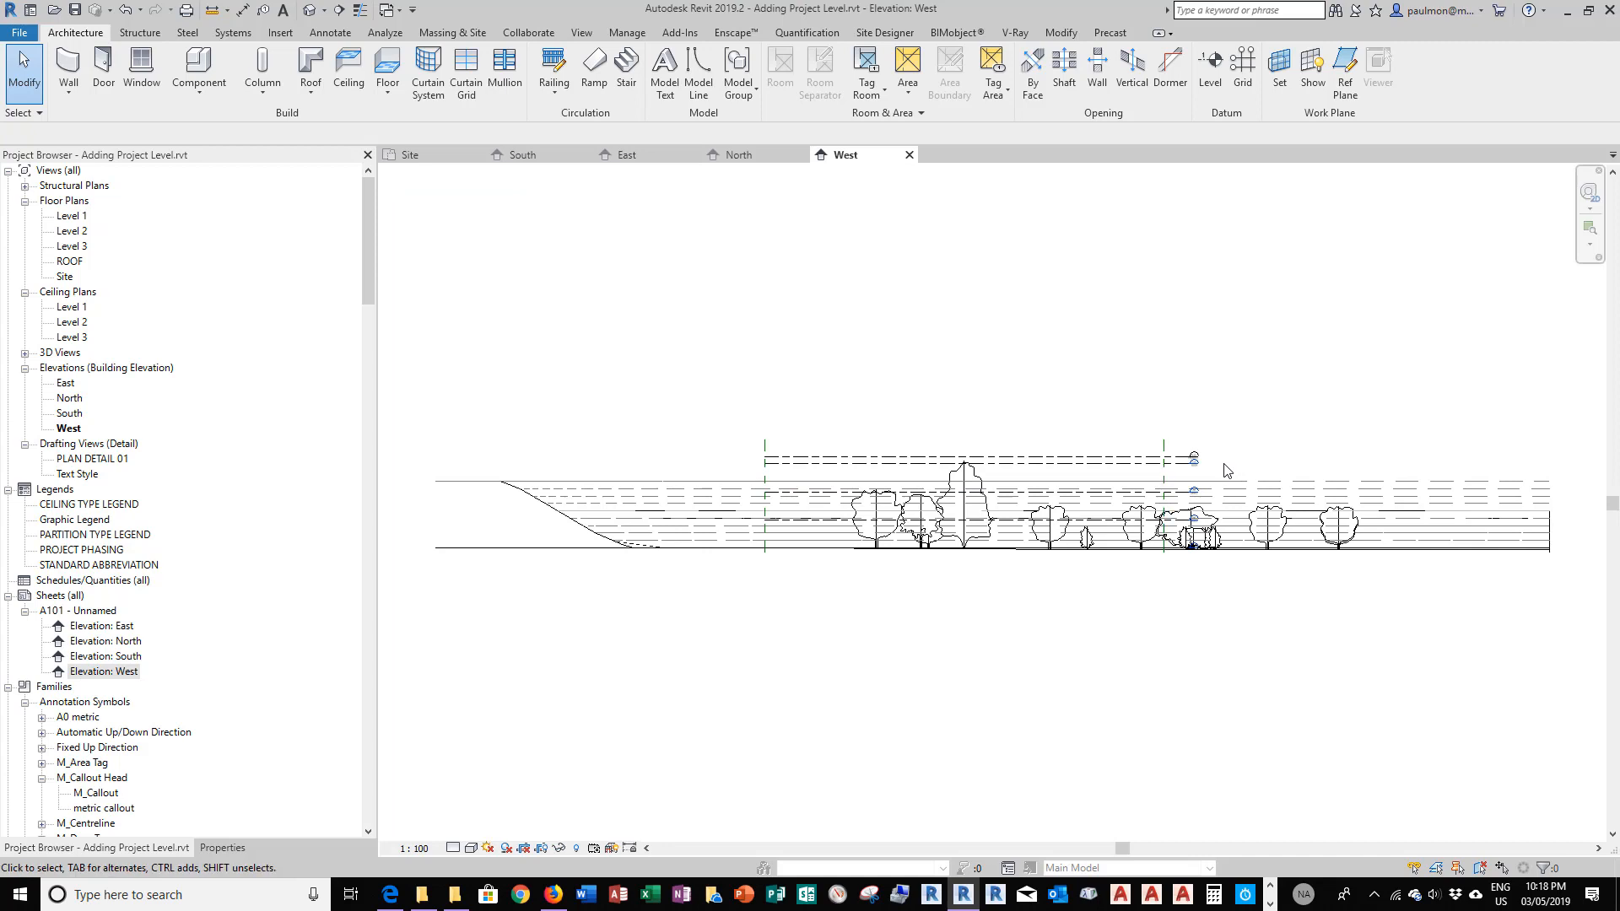
{"action": "left_click_drag", "start_coordinate": [1224, 464], "coordinate": [1131, 431]}
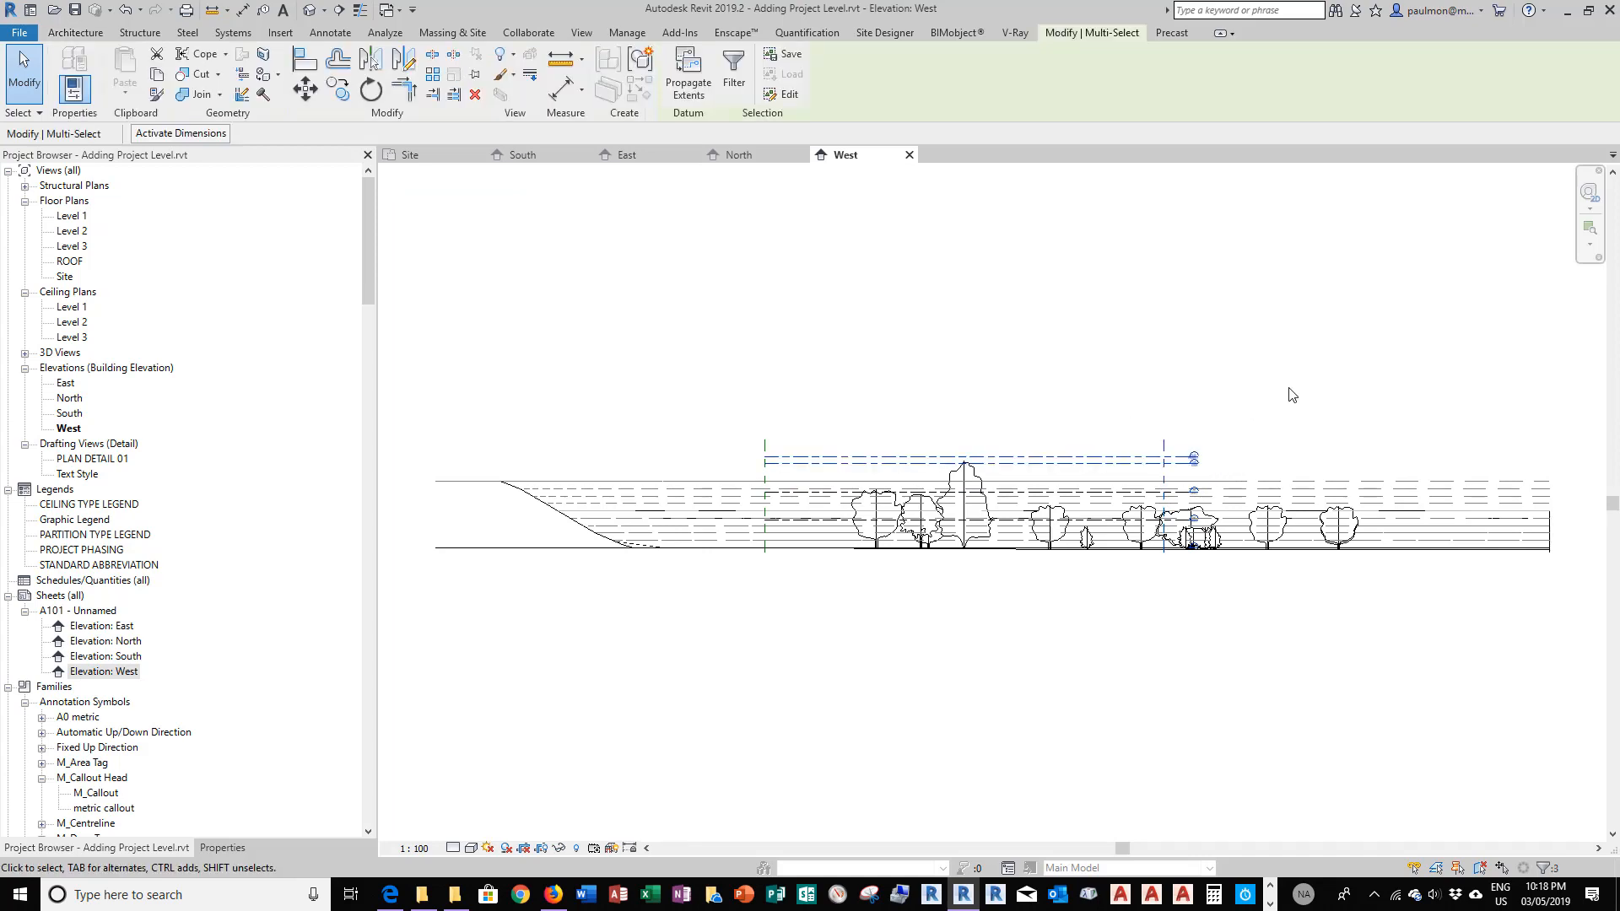
{"action": "left_click", "coordinate": [560, 848]}
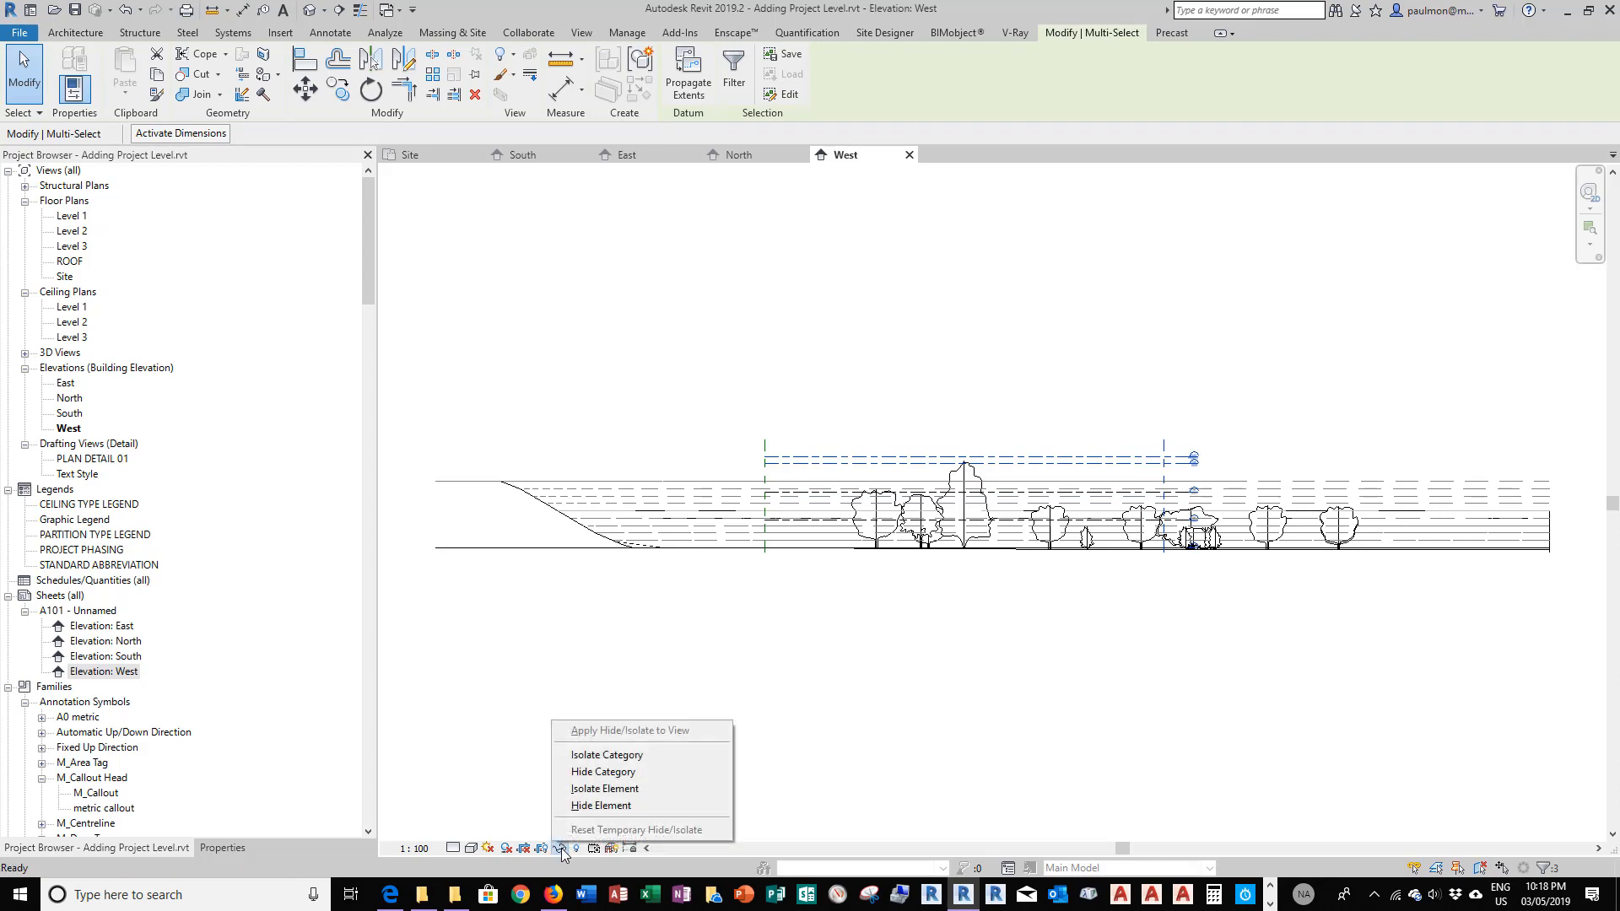
{"action": "left_click", "coordinate": [620, 753]}
{"action": "left_click", "coordinate": [1119, 717]}
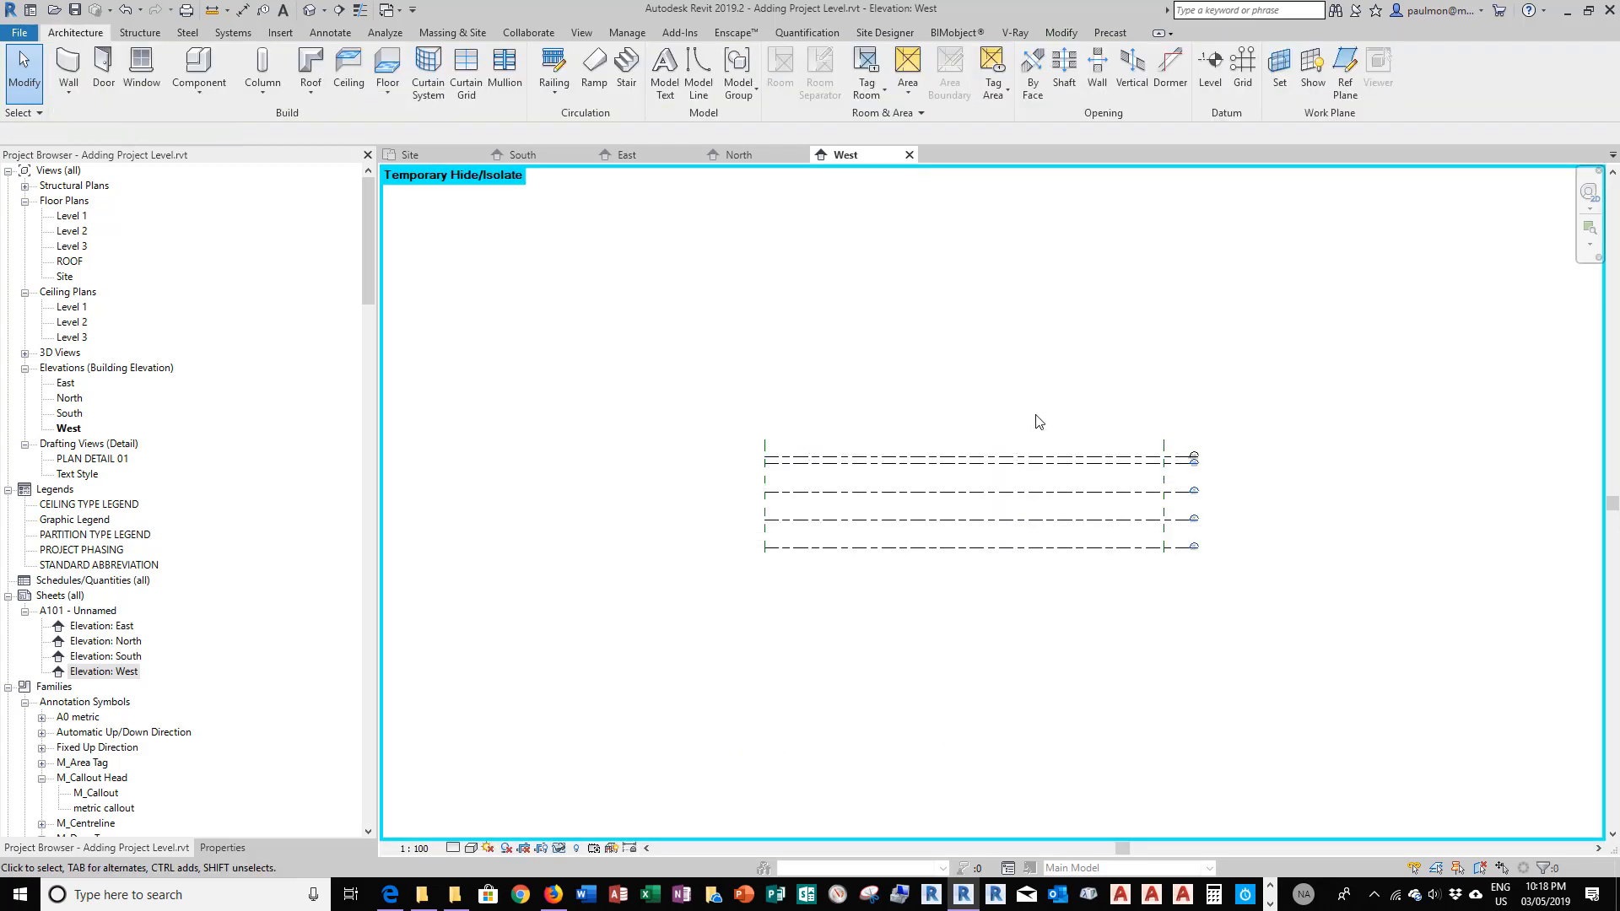
{"action": "scroll", "coordinate": [1038, 426], "scroll_direction": "up", "scroll_amount": 2}
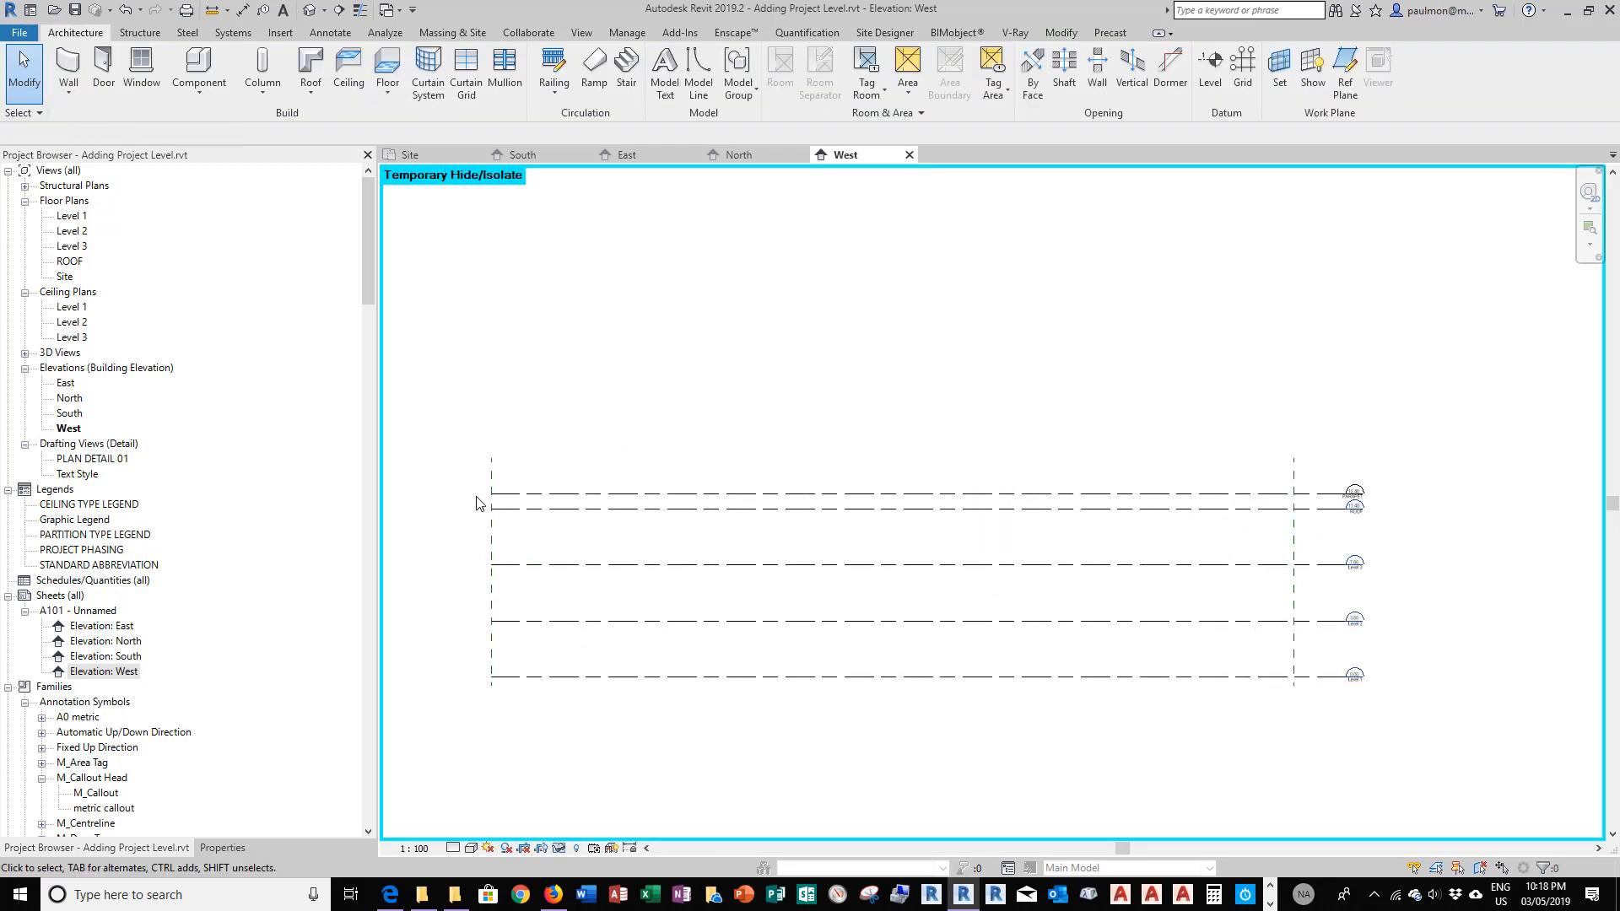
{"action": "middle_click_drag", "start_coordinate": [477, 504], "coordinate": [697, 514]}
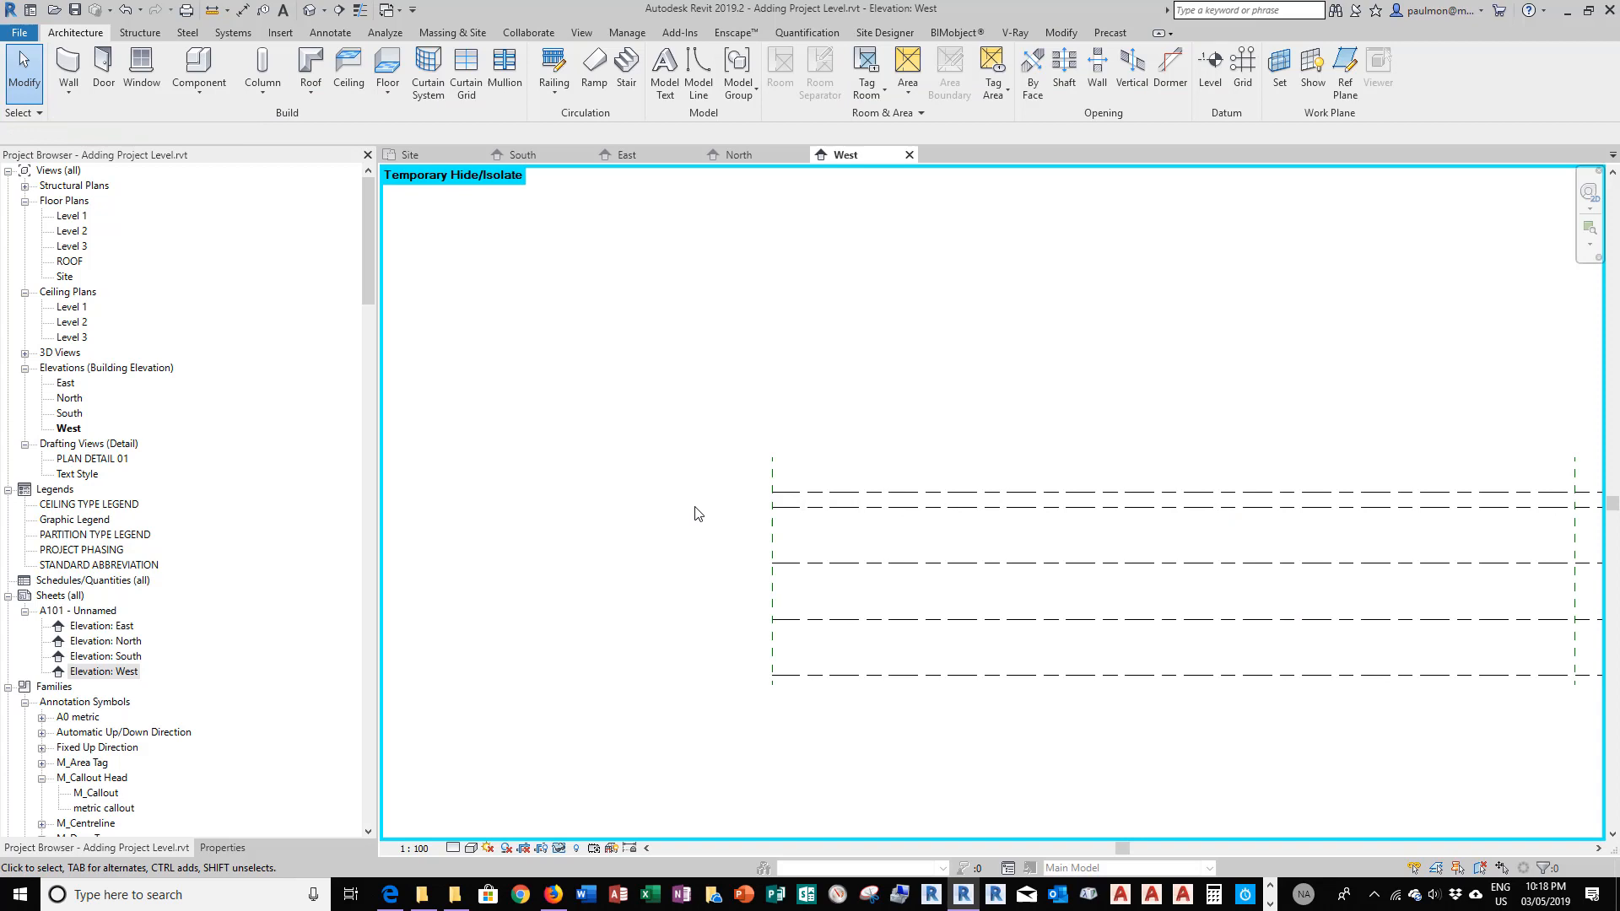
Extend the left ends of all levels past the left reference plane in the West elevation
{"action": "left_click", "coordinate": [802, 509]}
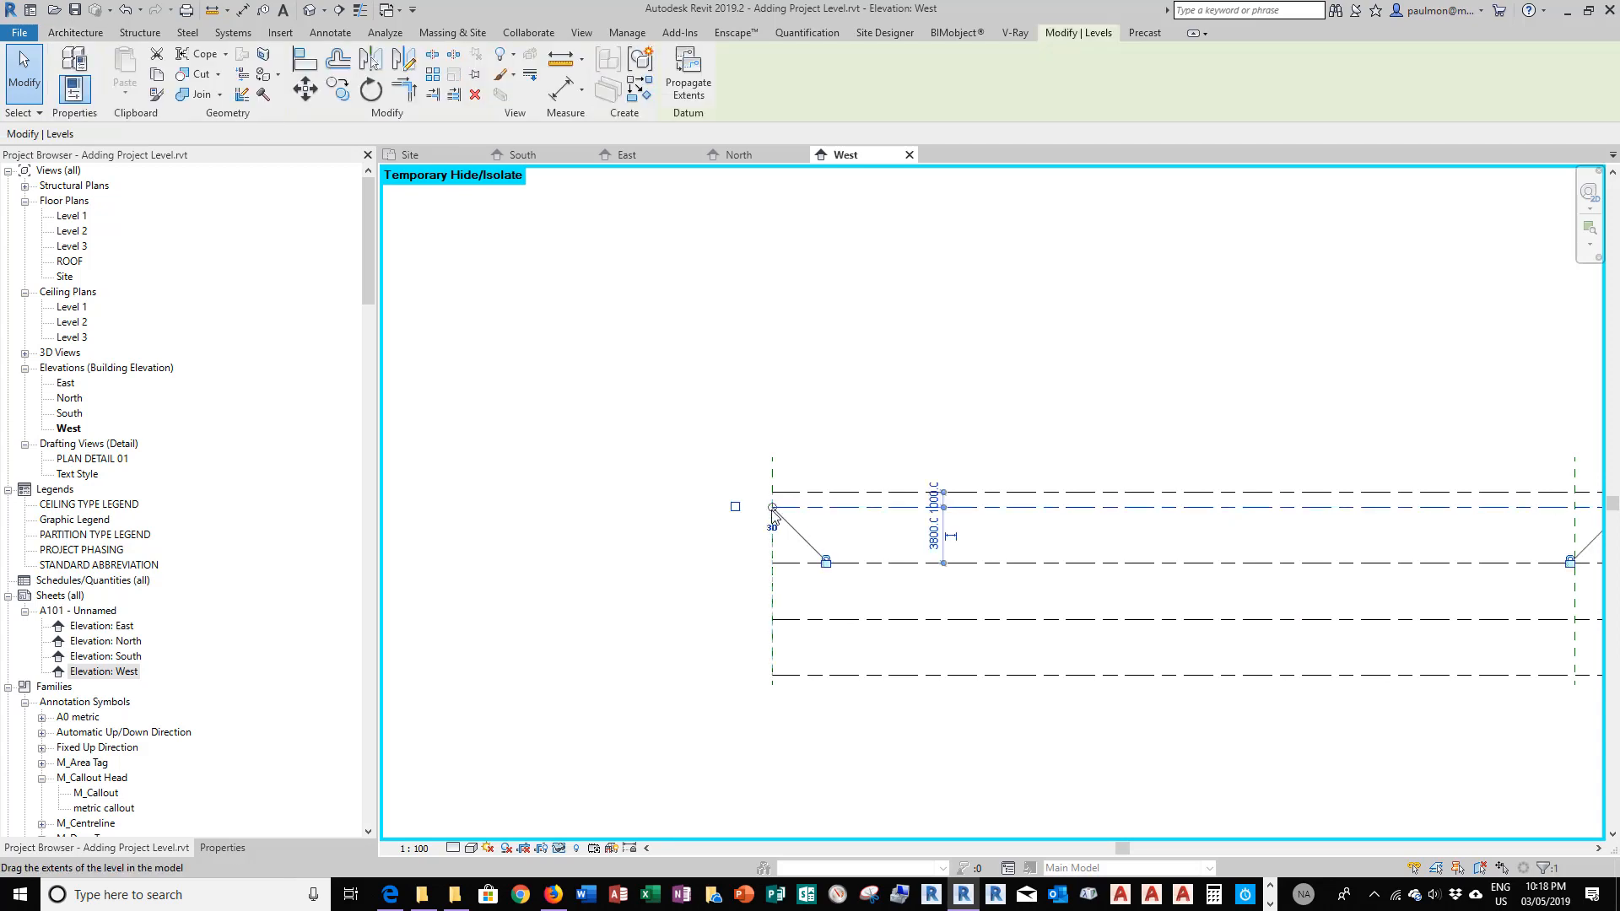
{"action": "left_click_drag", "start_coordinate": [758, 508], "coordinate": [718, 509]}
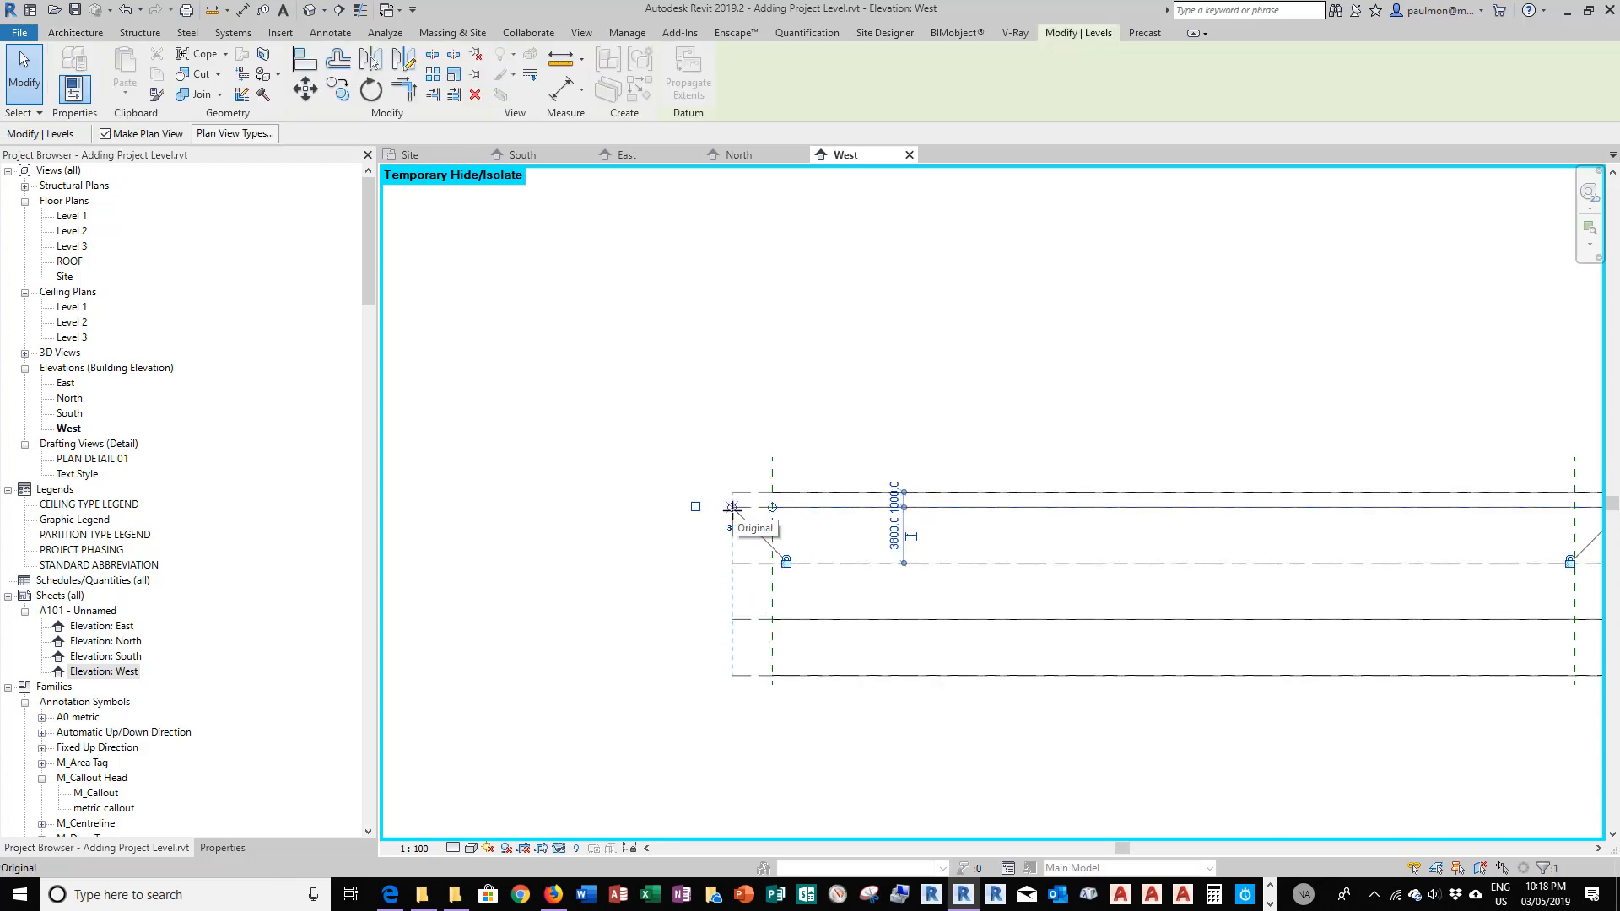
{"action": "left_click", "coordinate": [668, 751]}
{"action": "scroll", "coordinate": [531, 512], "scroll_direction": "down", "scroll_amount": 2}
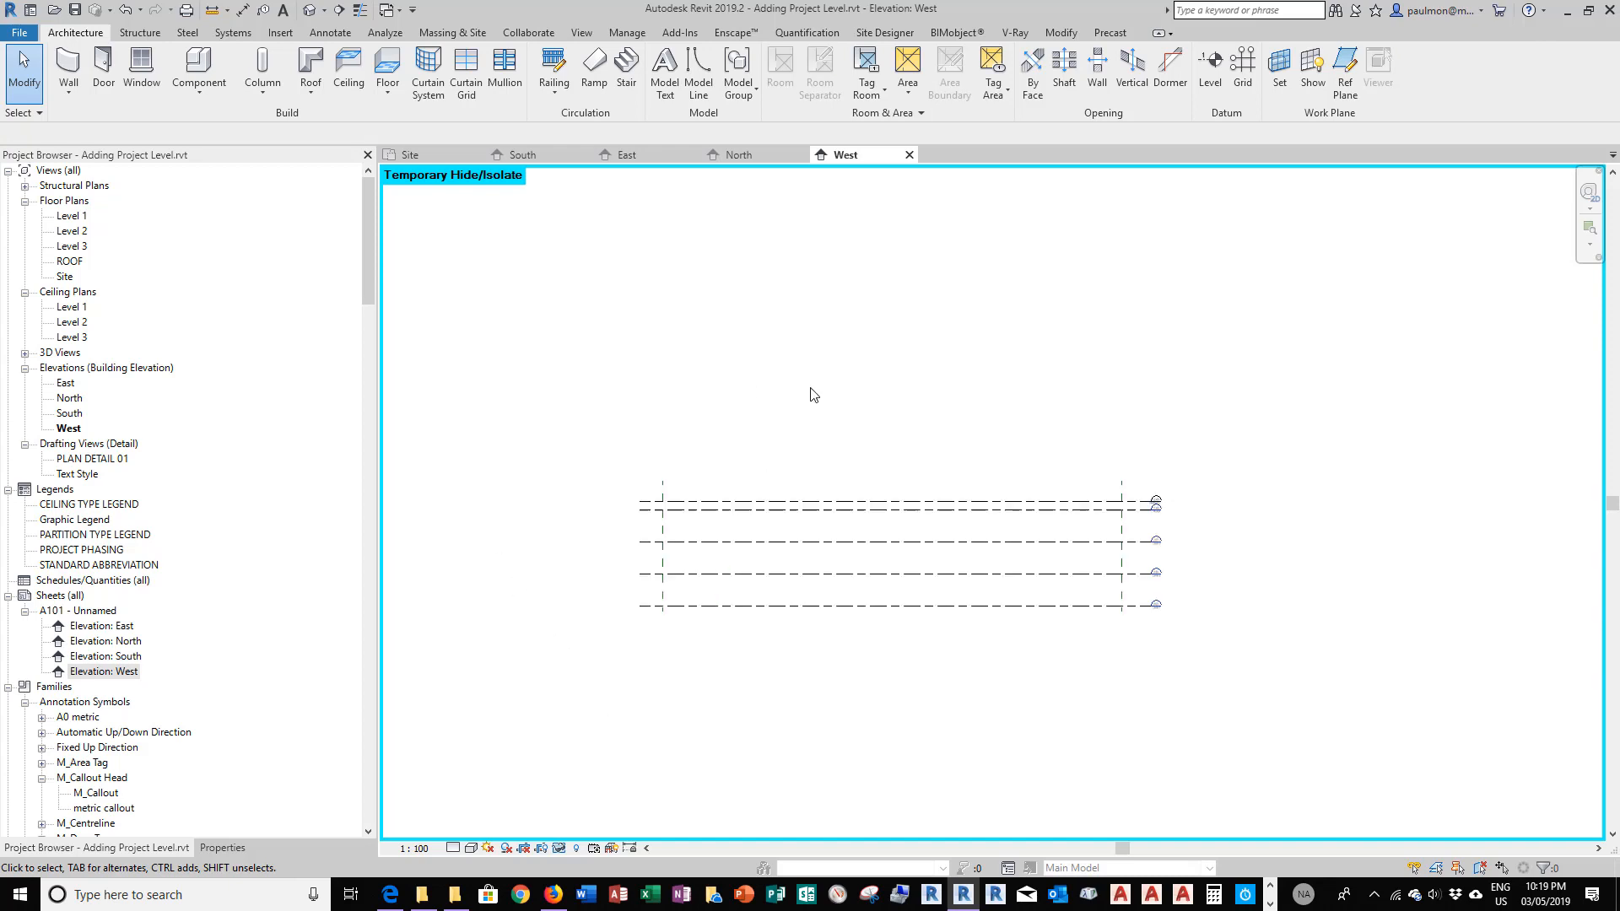
{"action": "scroll", "coordinate": [842, 675], "scroll_direction": "down", "scroll_amount": 2}
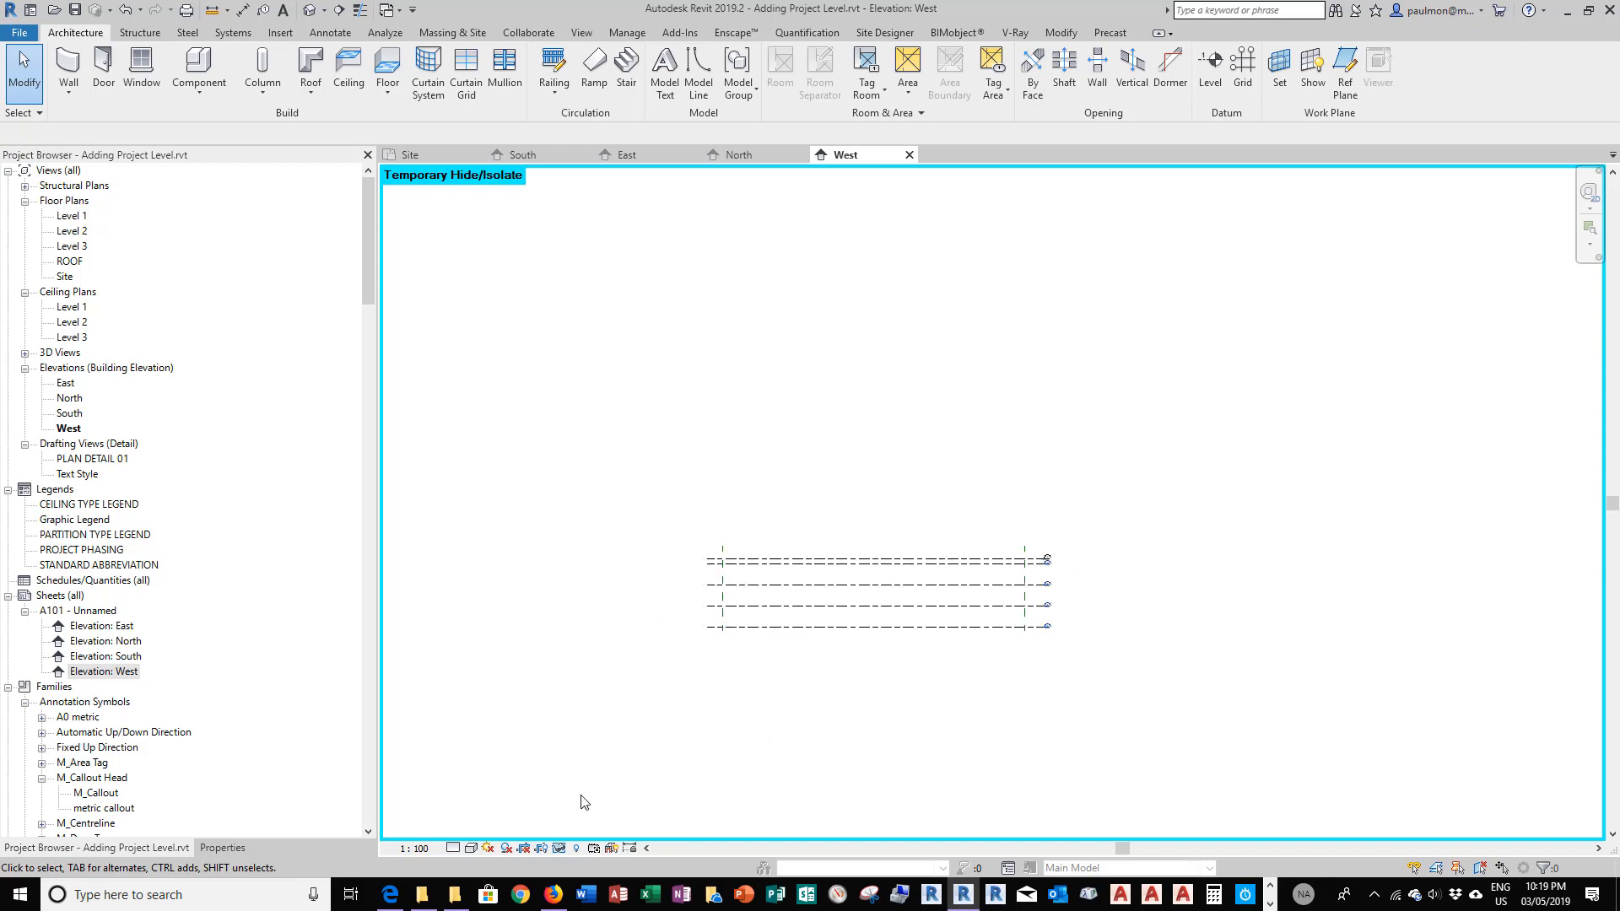
Examine Level 1's left end, its 3D extent marker and its alignment lock in the West elevation
{"action": "left_click", "coordinate": [557, 849]}
{"action": "scroll", "coordinate": [705, 555], "scroll_direction": "up", "scroll_amount": 2}
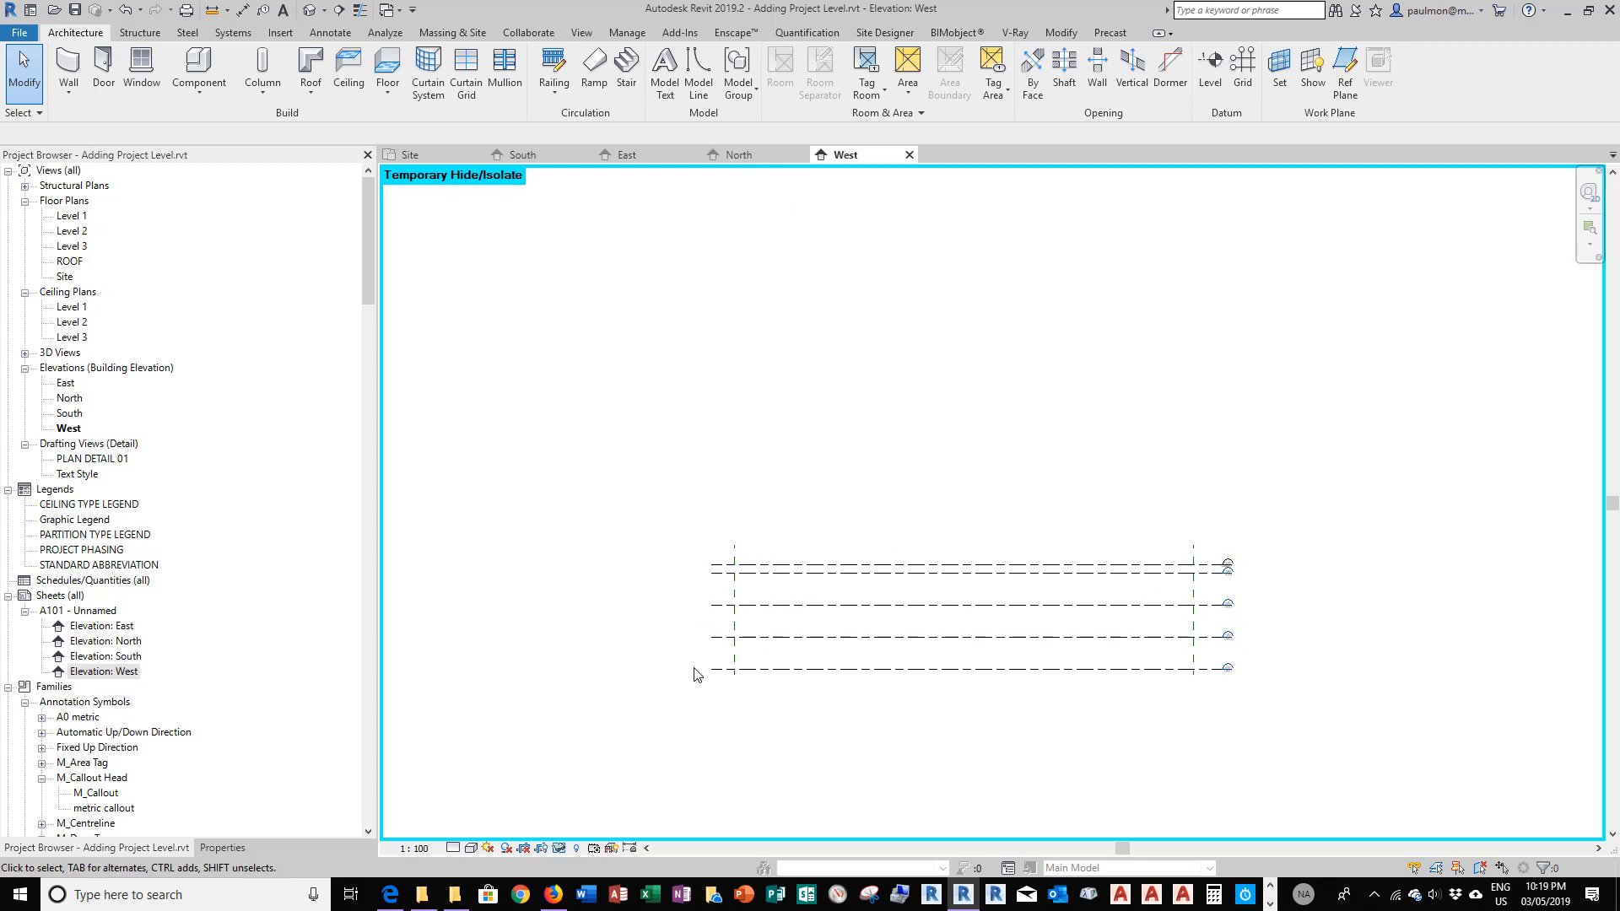
{"action": "scroll", "coordinate": [684, 656], "scroll_direction": "up", "scroll_amount": 2}
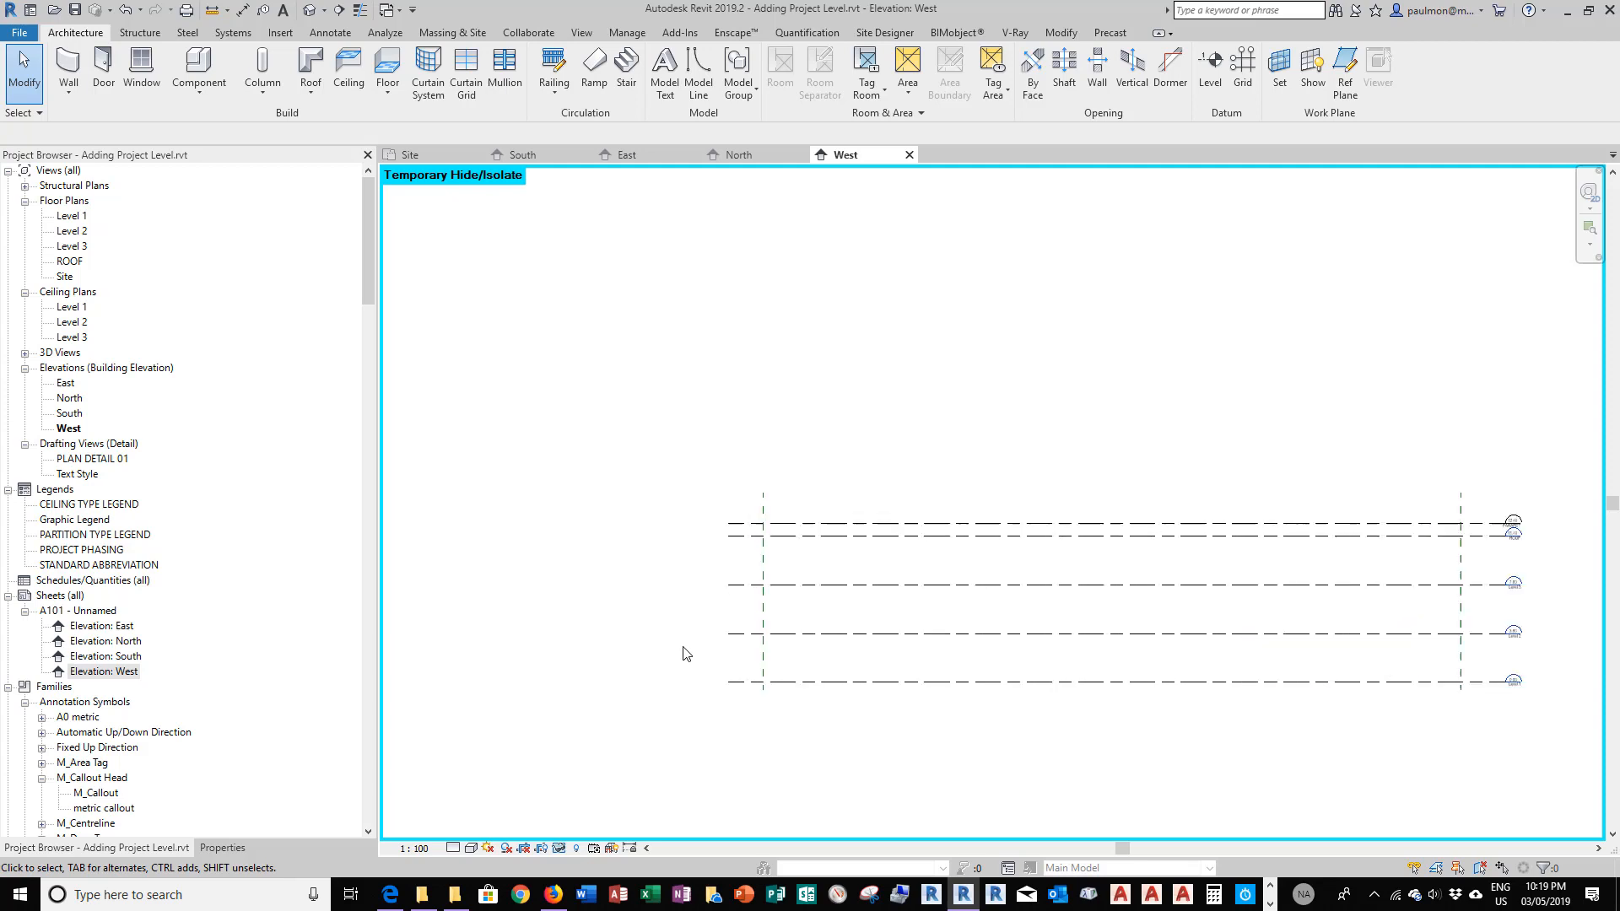
{"action": "left_click", "coordinate": [833, 684]}
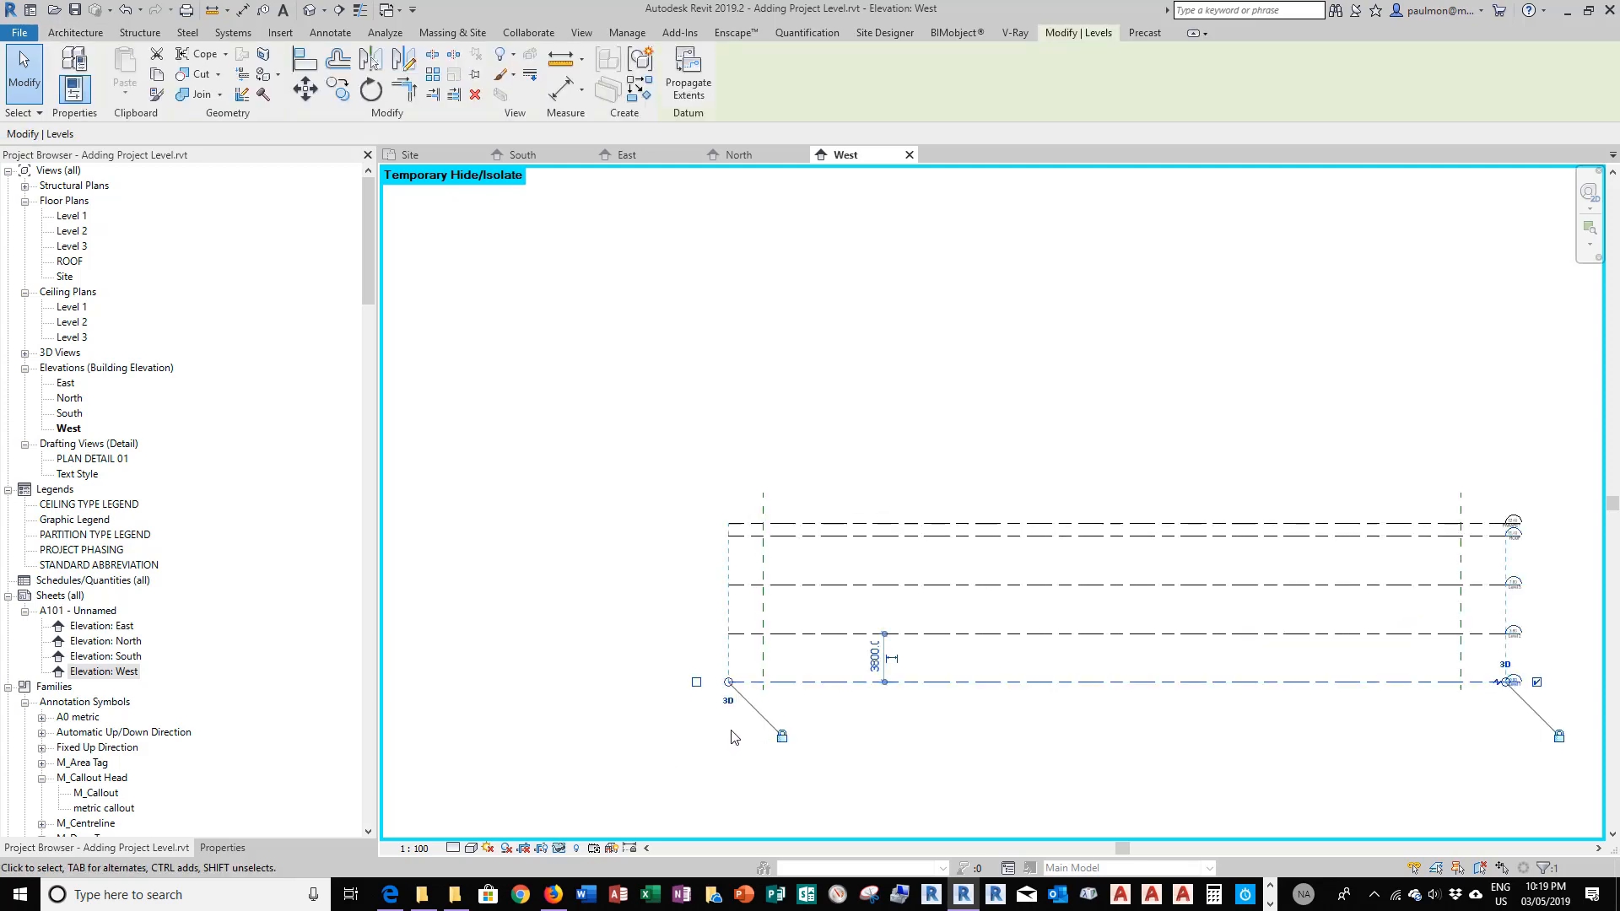
{"action": "scroll", "coordinate": [729, 738], "scroll_direction": "up", "scroll_amount": 3}
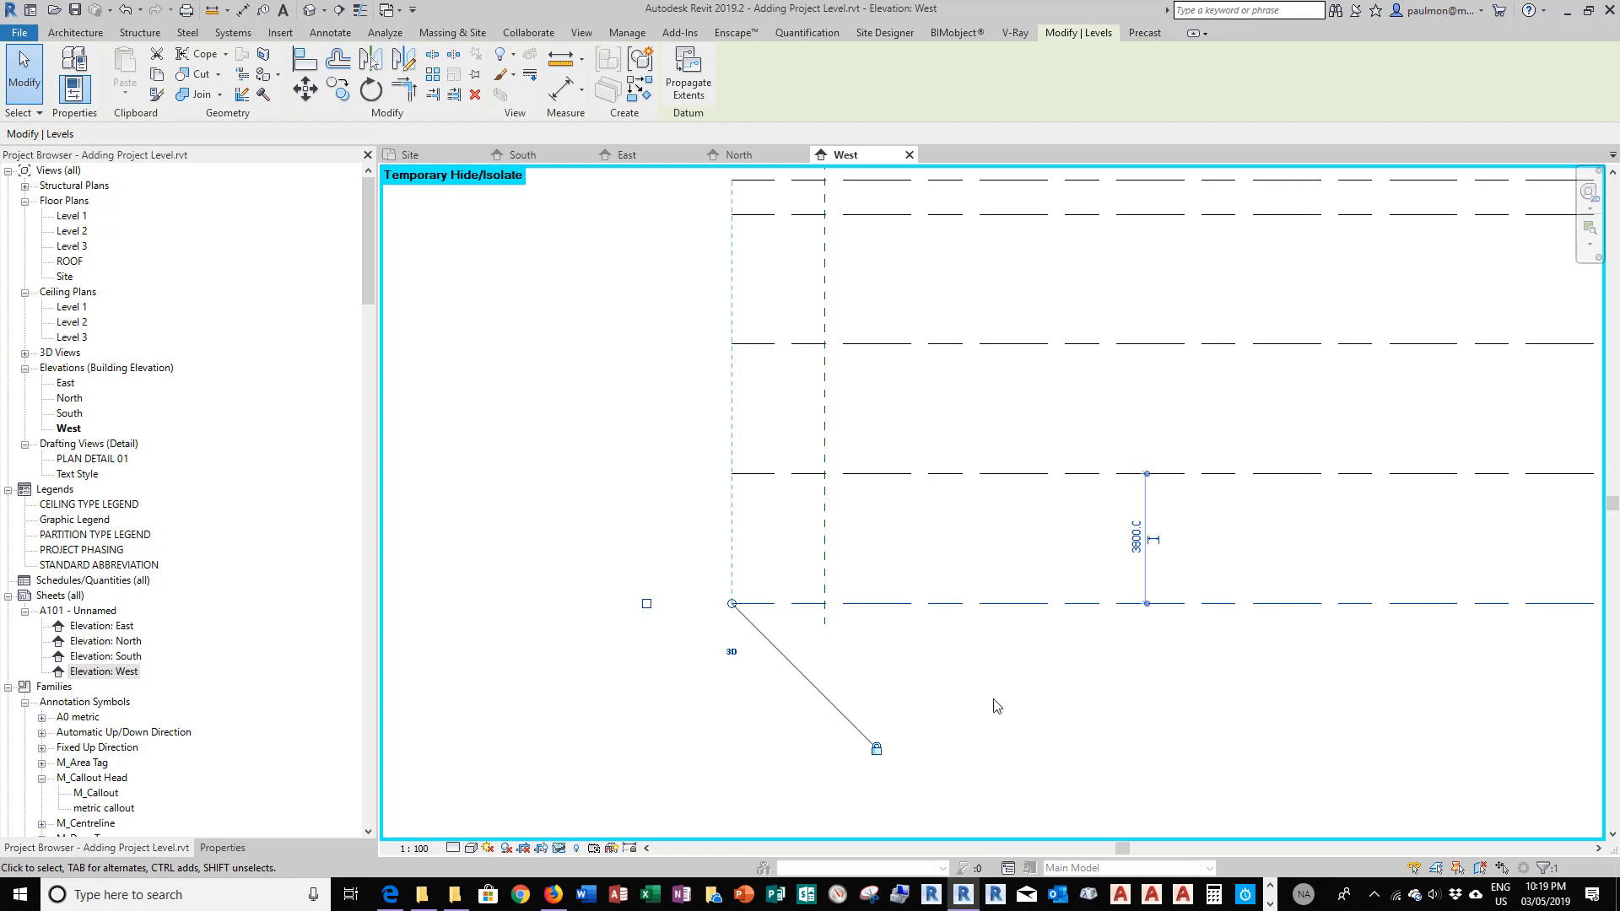
{"action": "left_click", "coordinate": [1037, 706]}
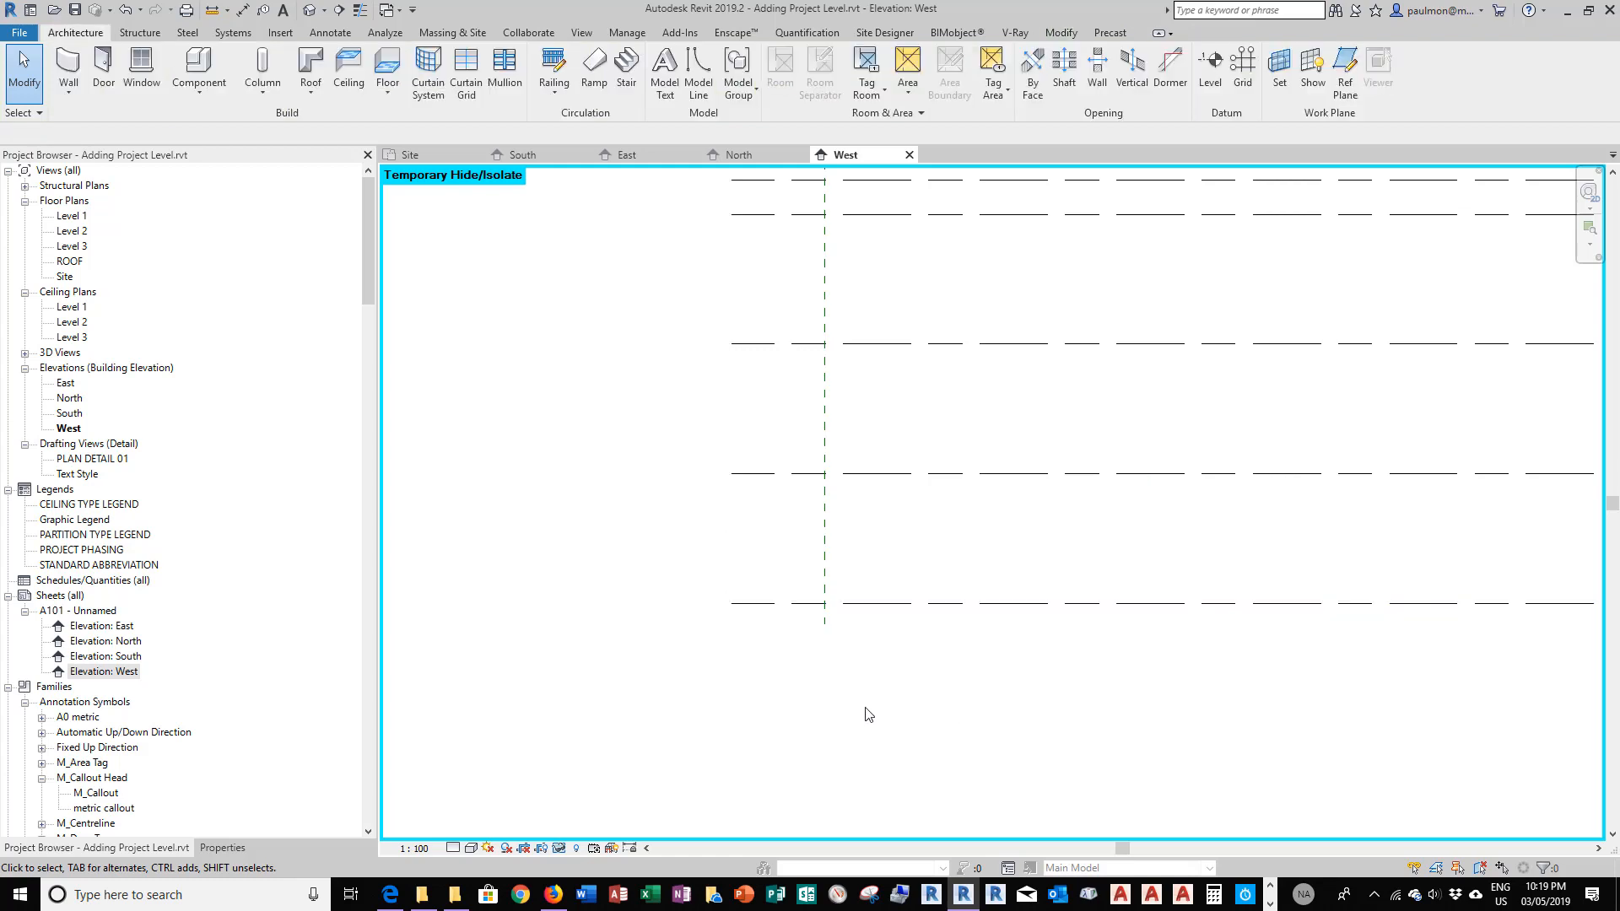
{"action": "scroll", "coordinate": [743, 736], "scroll_direction": "down", "scroll_amount": 2}
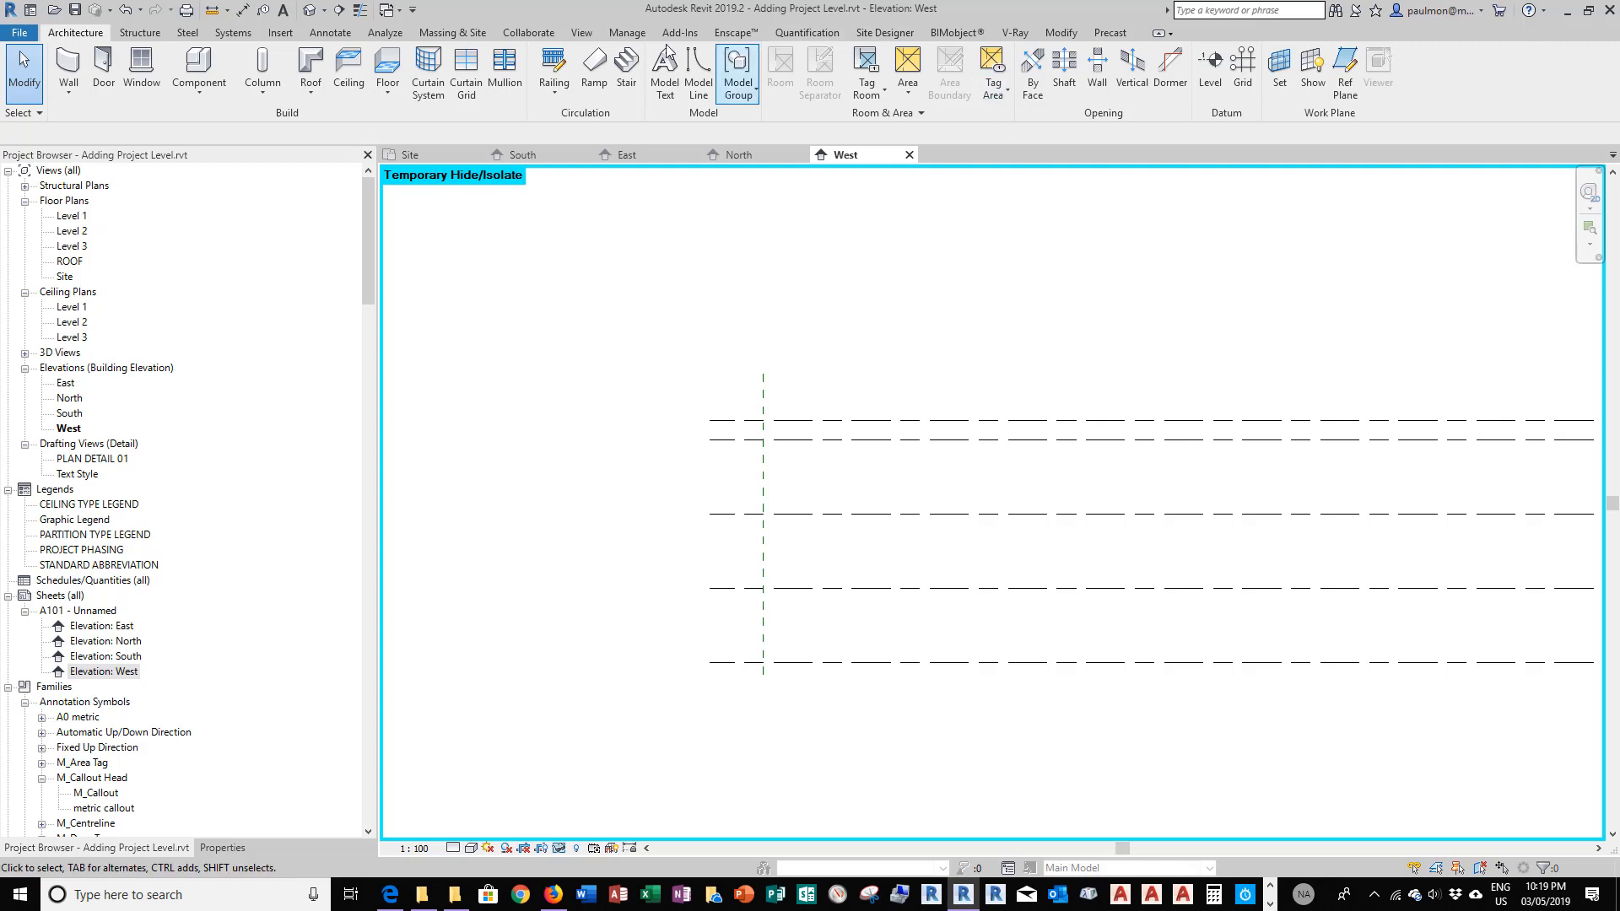
Close the Site view and tile the West, South, East and North elevations
{"action": "left_click", "coordinate": [582, 32]}
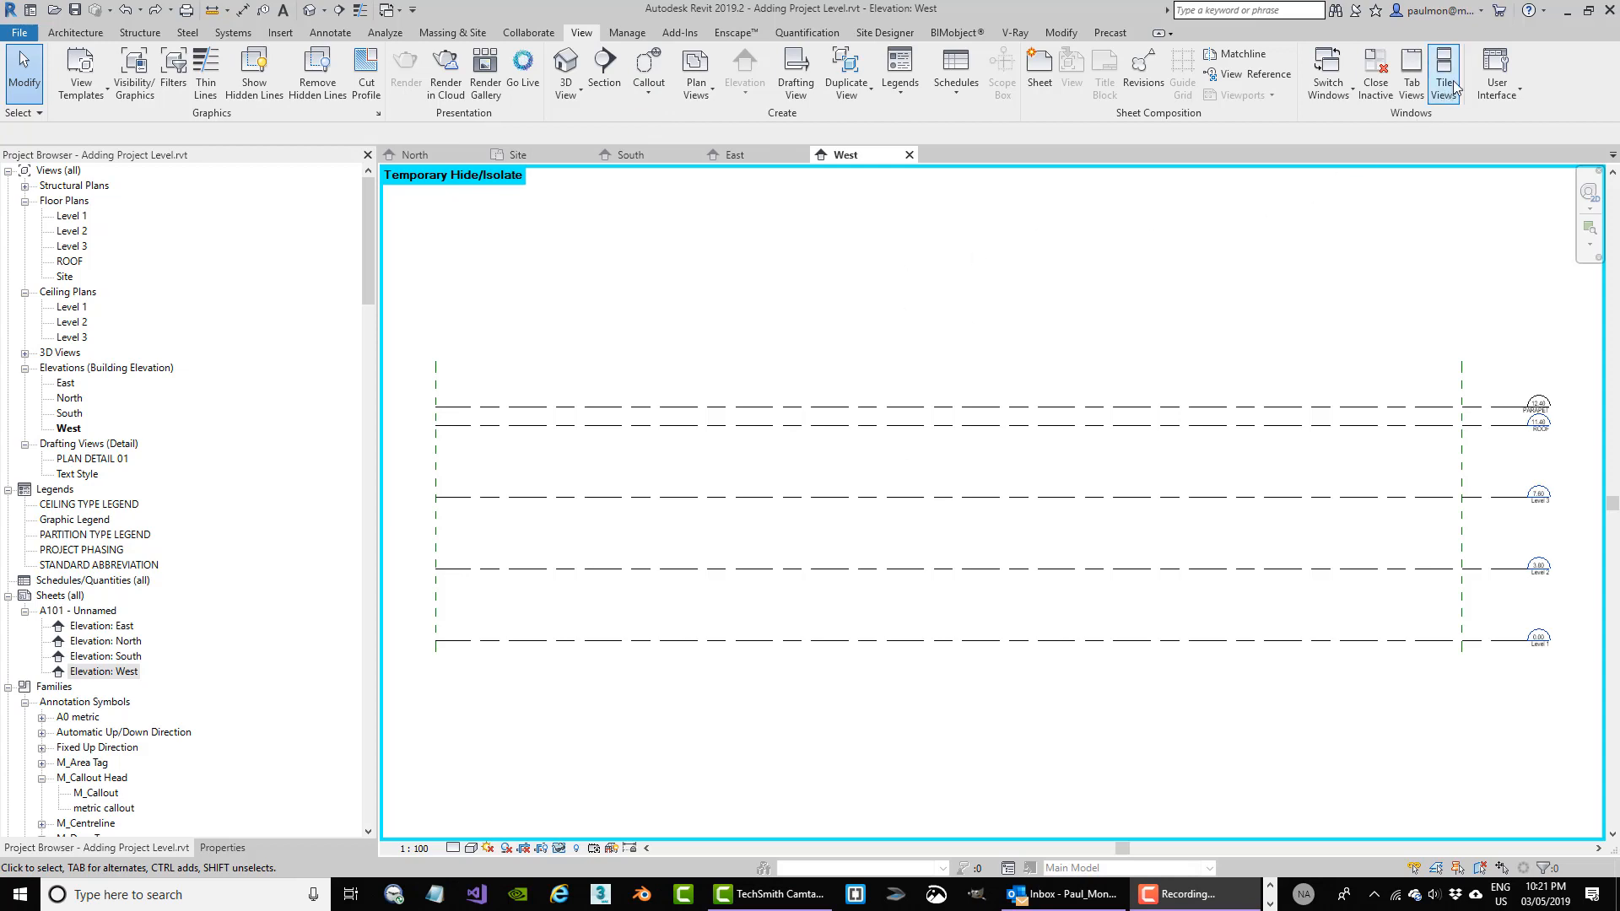
{"action": "left_click", "coordinate": [584, 155]}
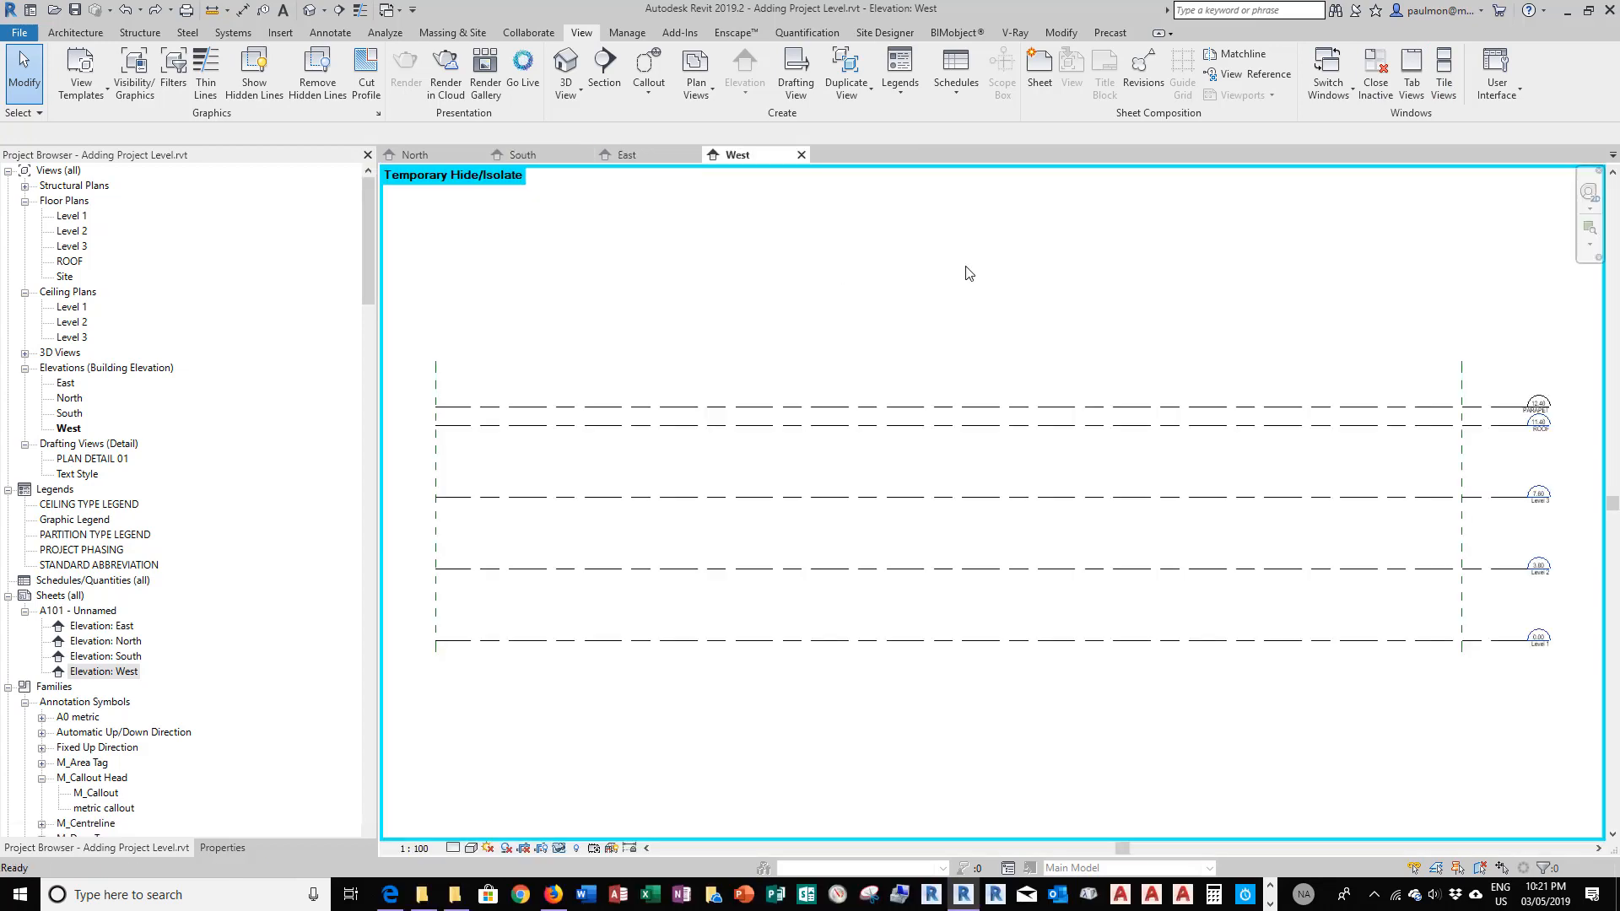
{"action": "left_click", "coordinate": [1444, 84]}
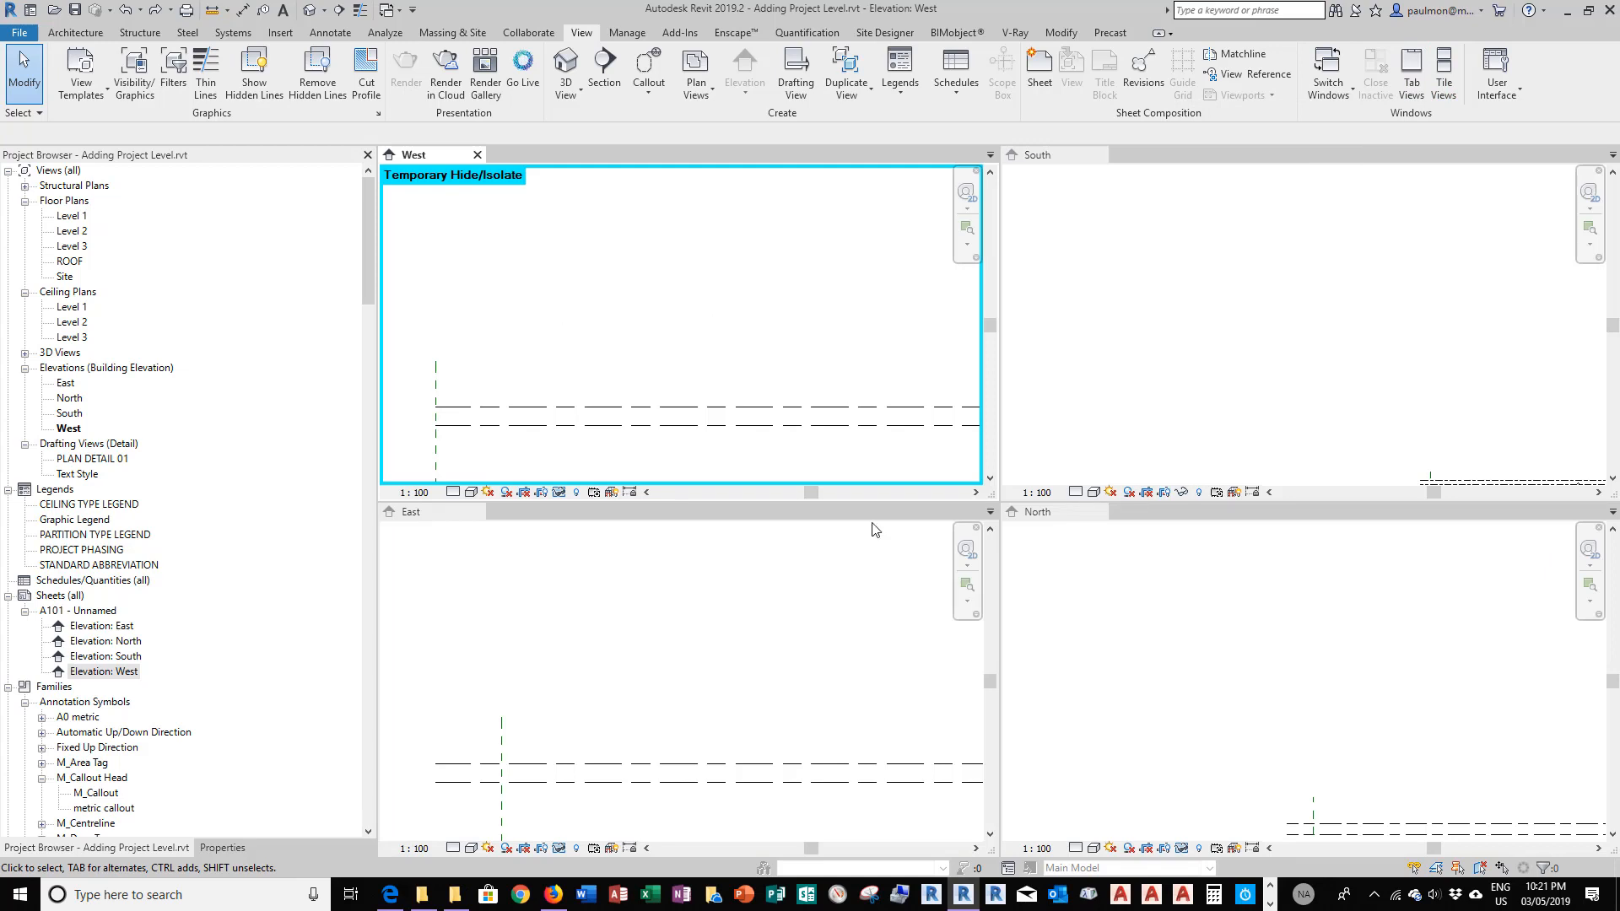
Zoom the tiled West and East elevations to fit all levels and reference planes
{"action": "left_click", "coordinate": [548, 650]}
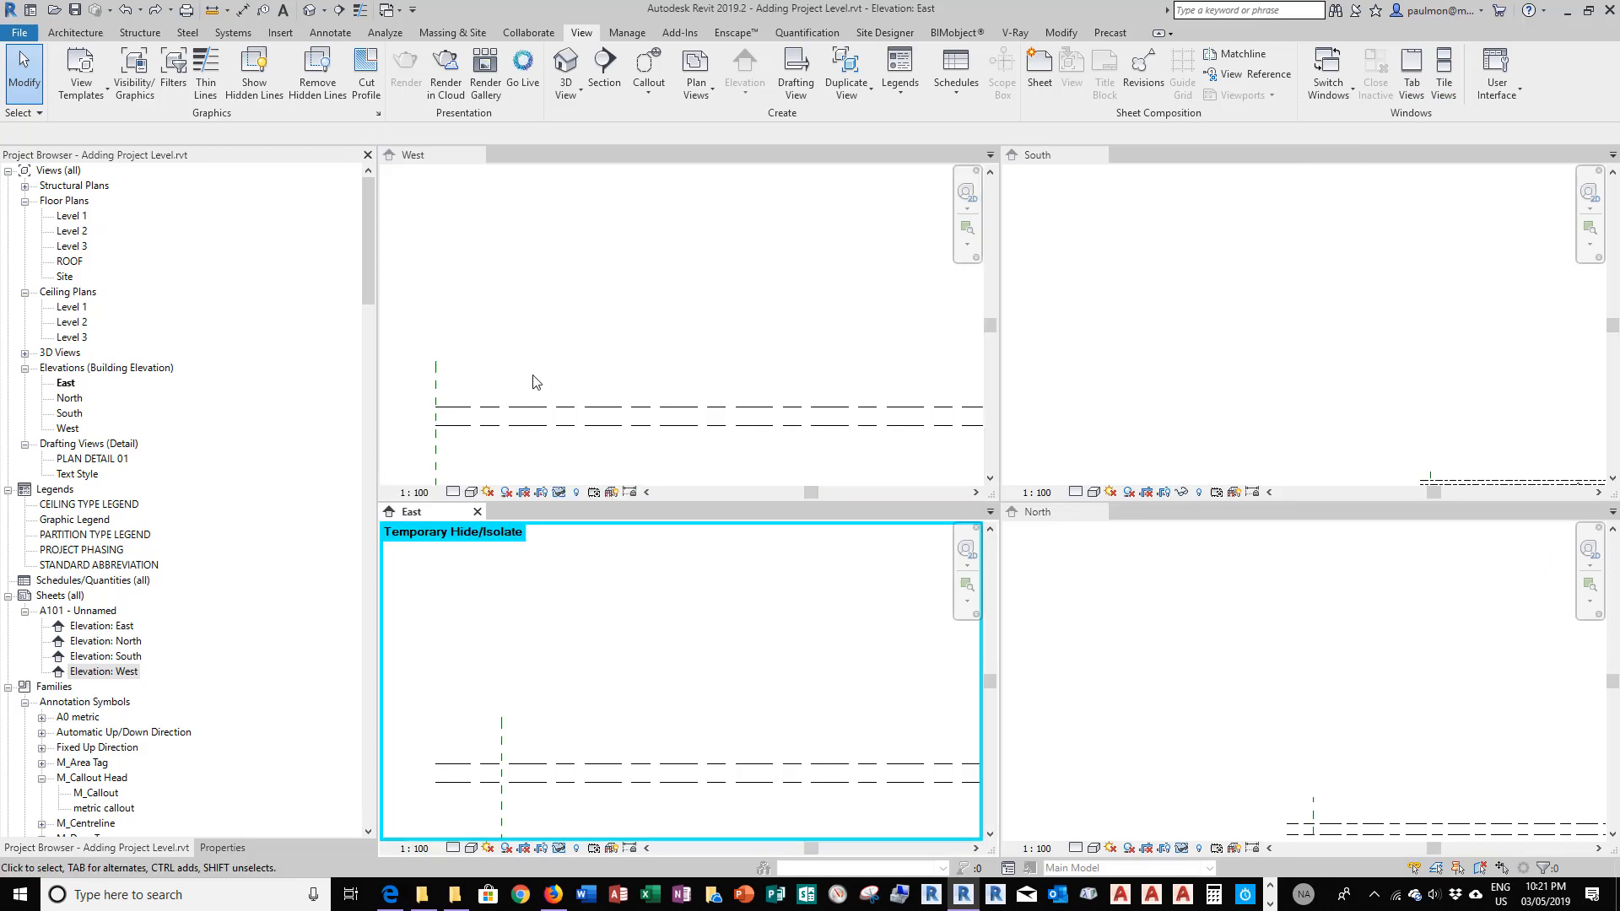
{"action": "right_click", "coordinate": [604, 290]}
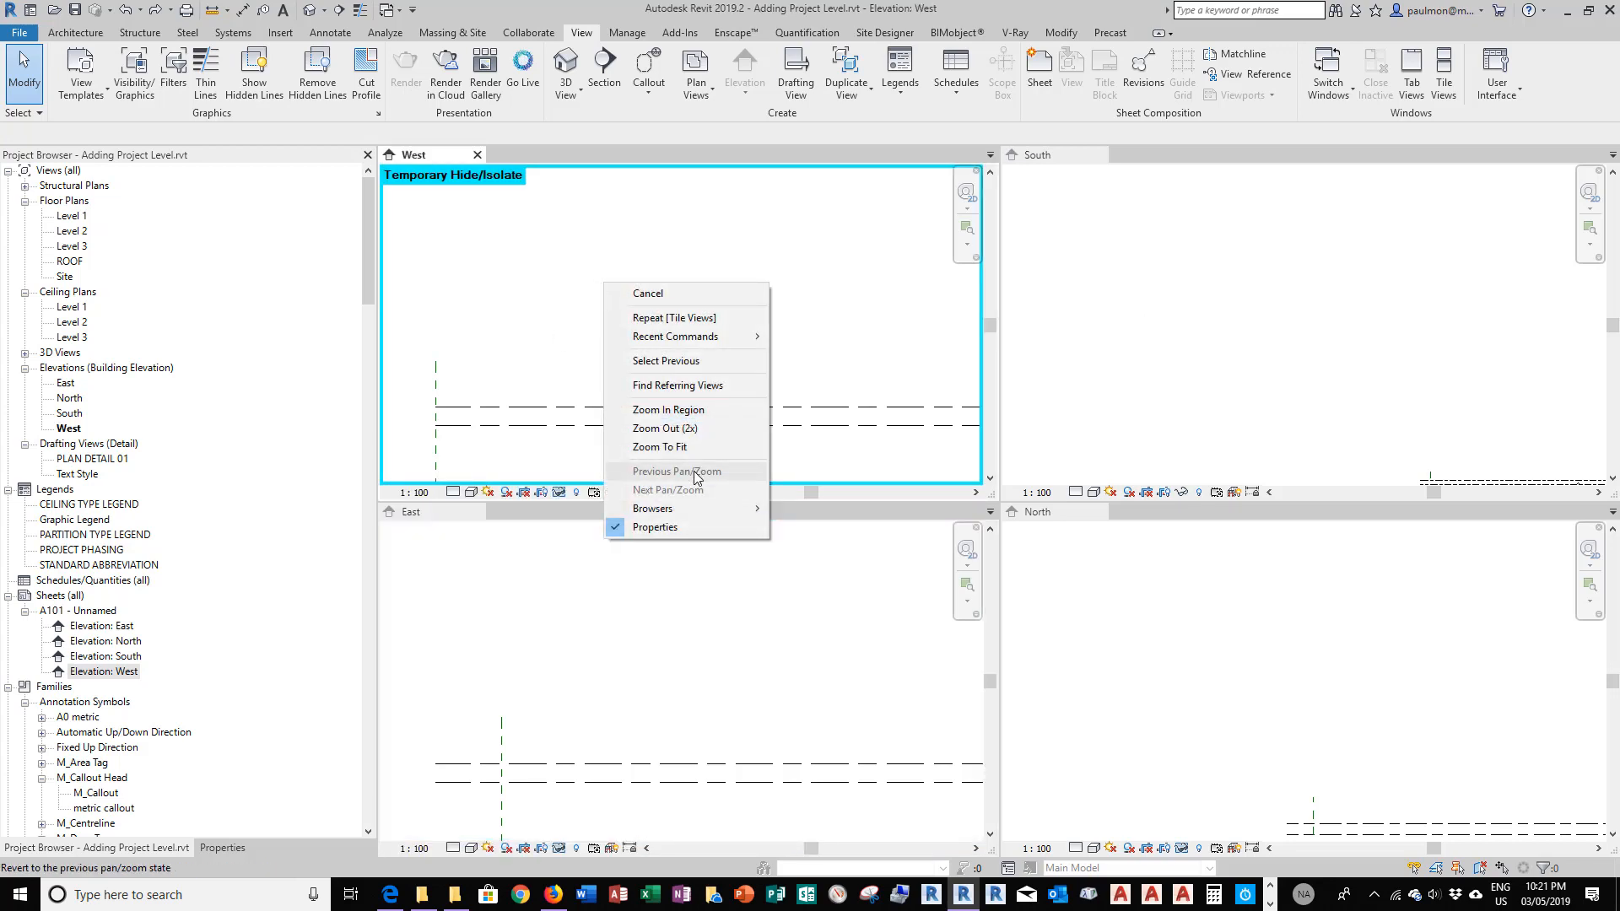
{"action": "left_click", "coordinate": [679, 447]}
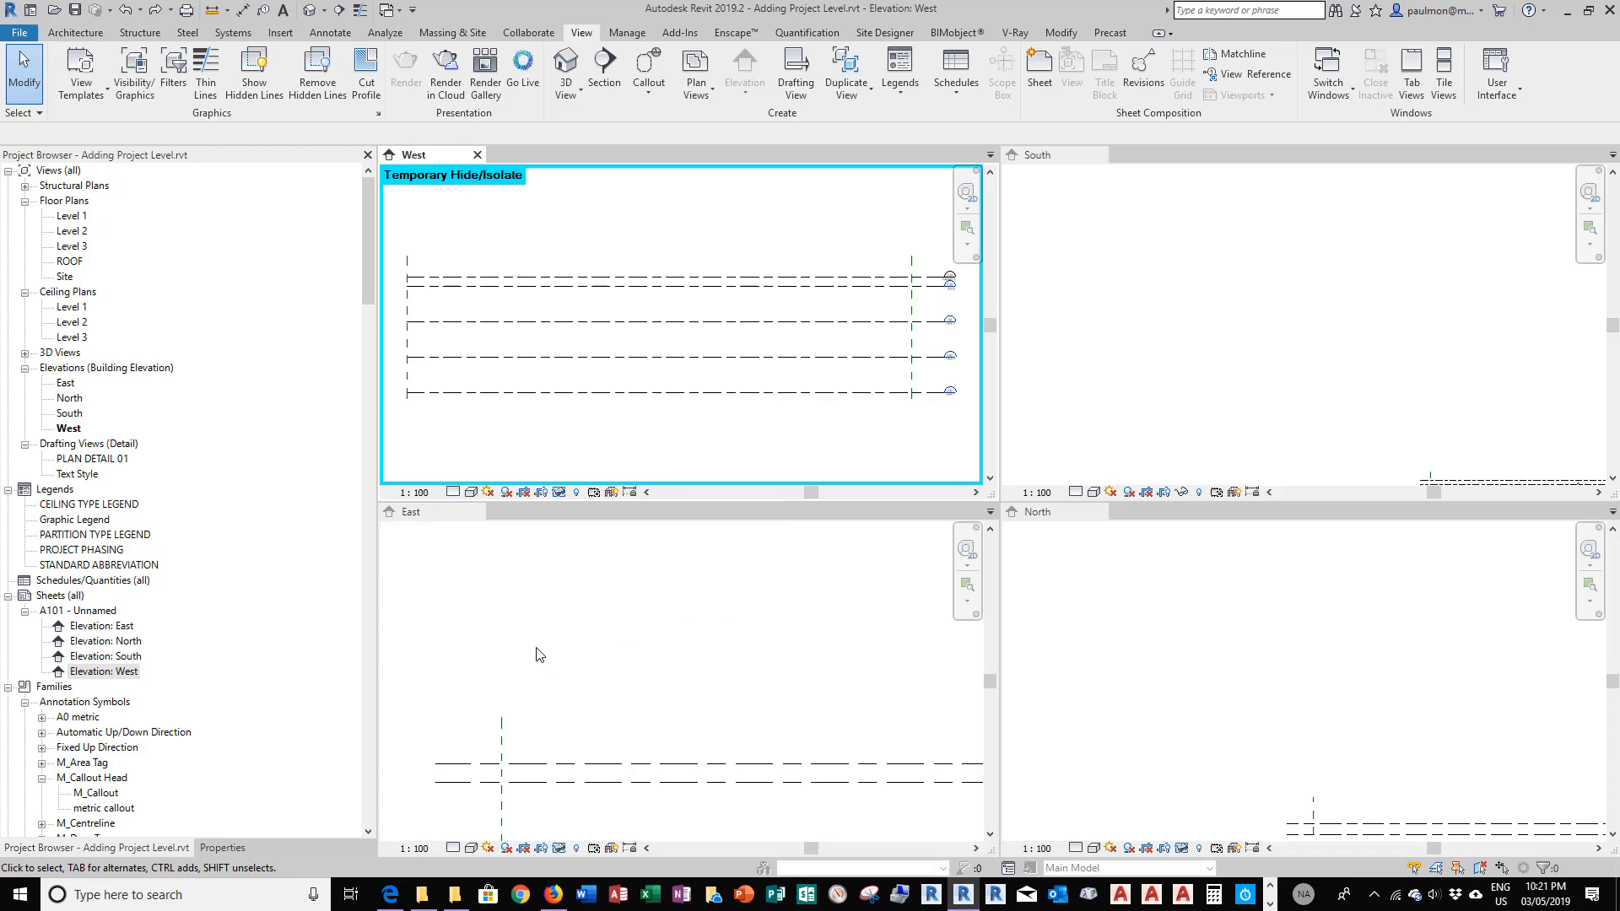
{"action": "right_click", "coordinate": [627, 629]}
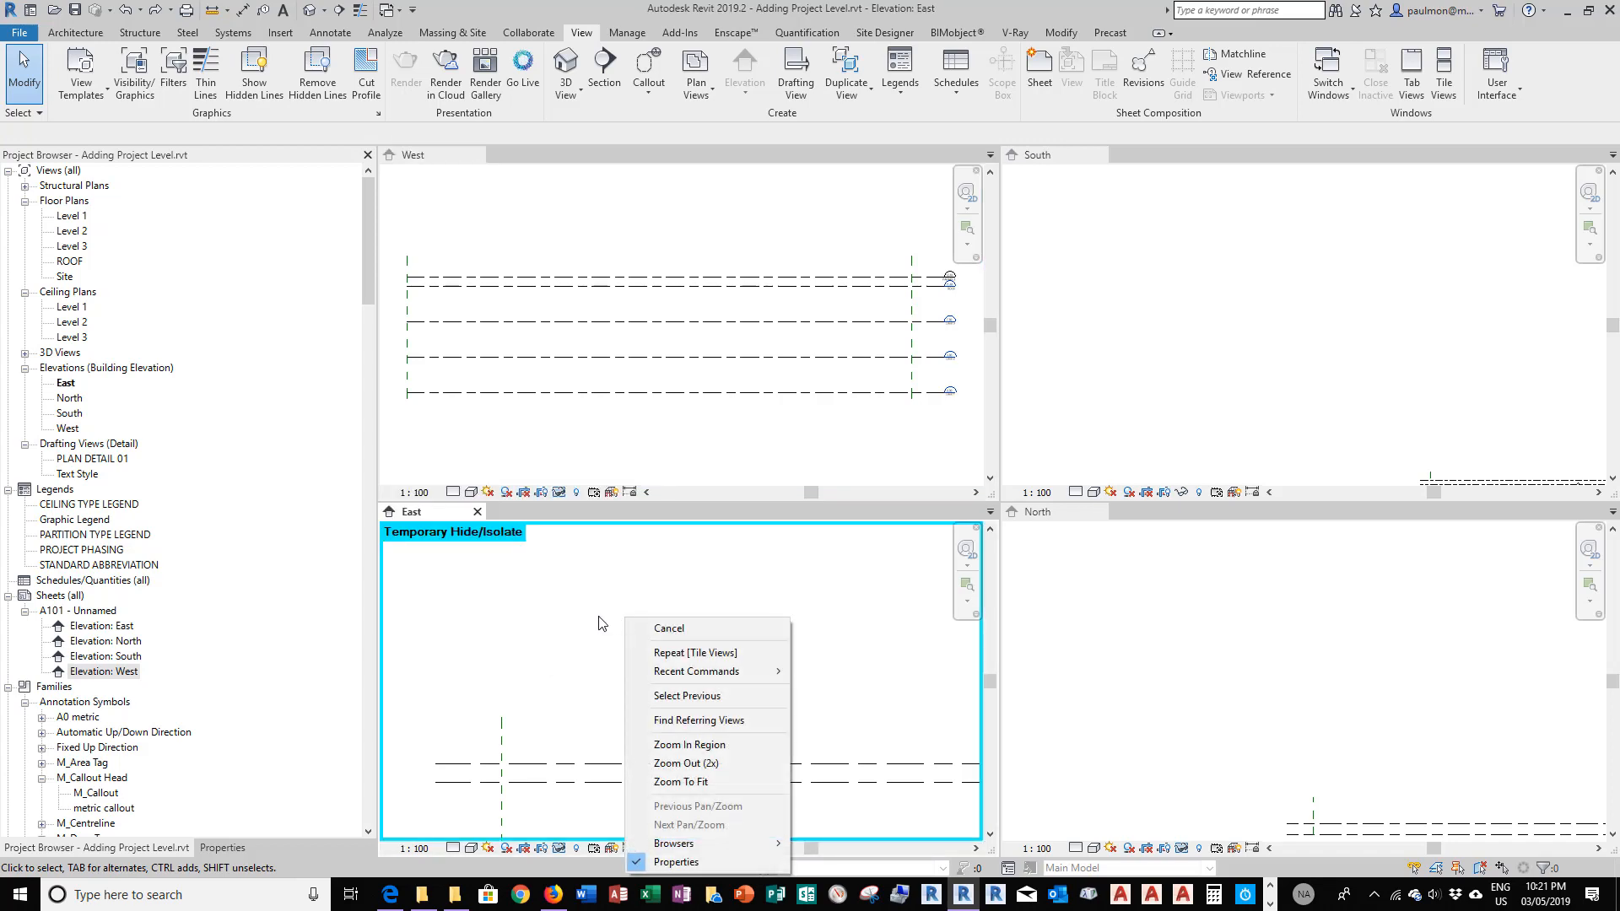
{"action": "left_click", "coordinate": [657, 781]}
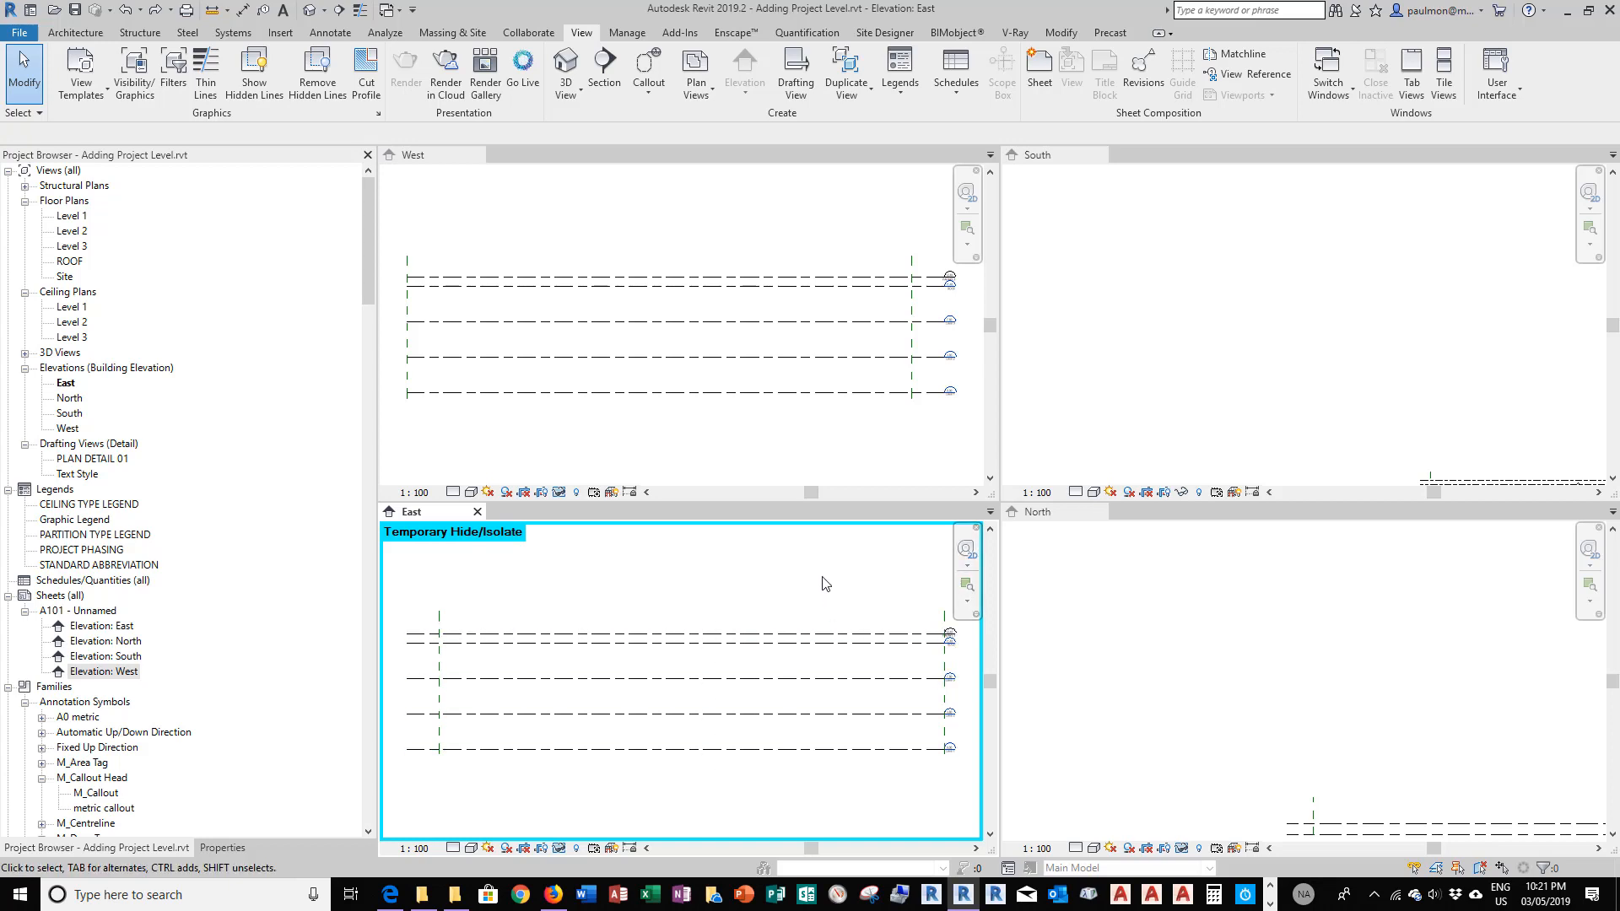
Extend the aligned left ends of all levels past the left reference plane in the tiled West elevation
{"action": "left_click", "coordinate": [806, 444]}
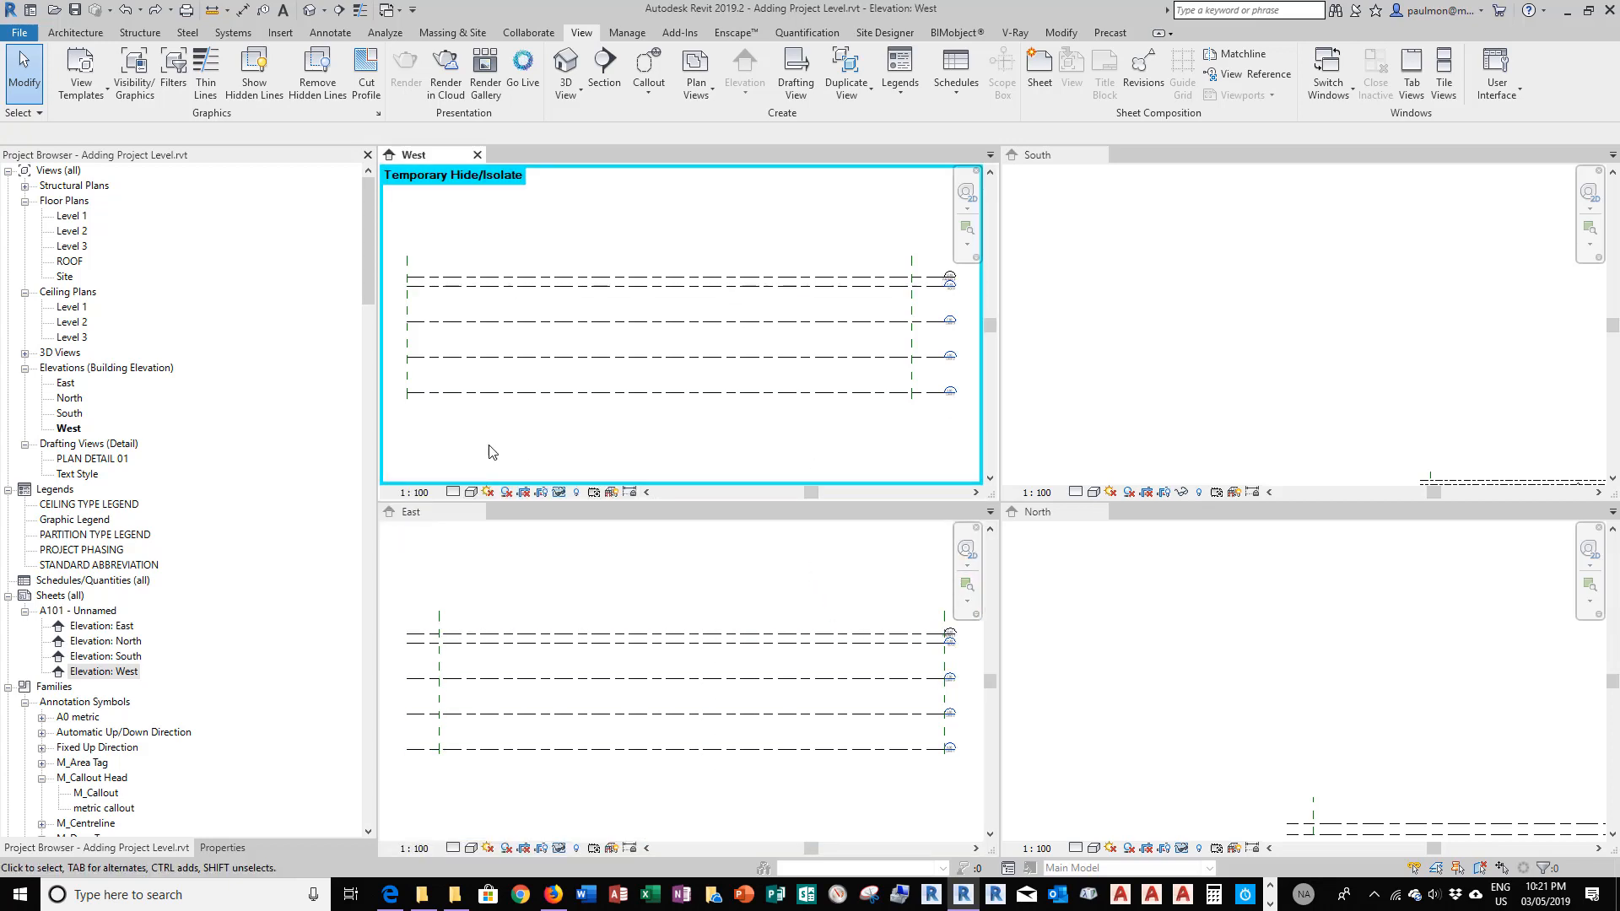
{"action": "left_click", "coordinate": [443, 393]}
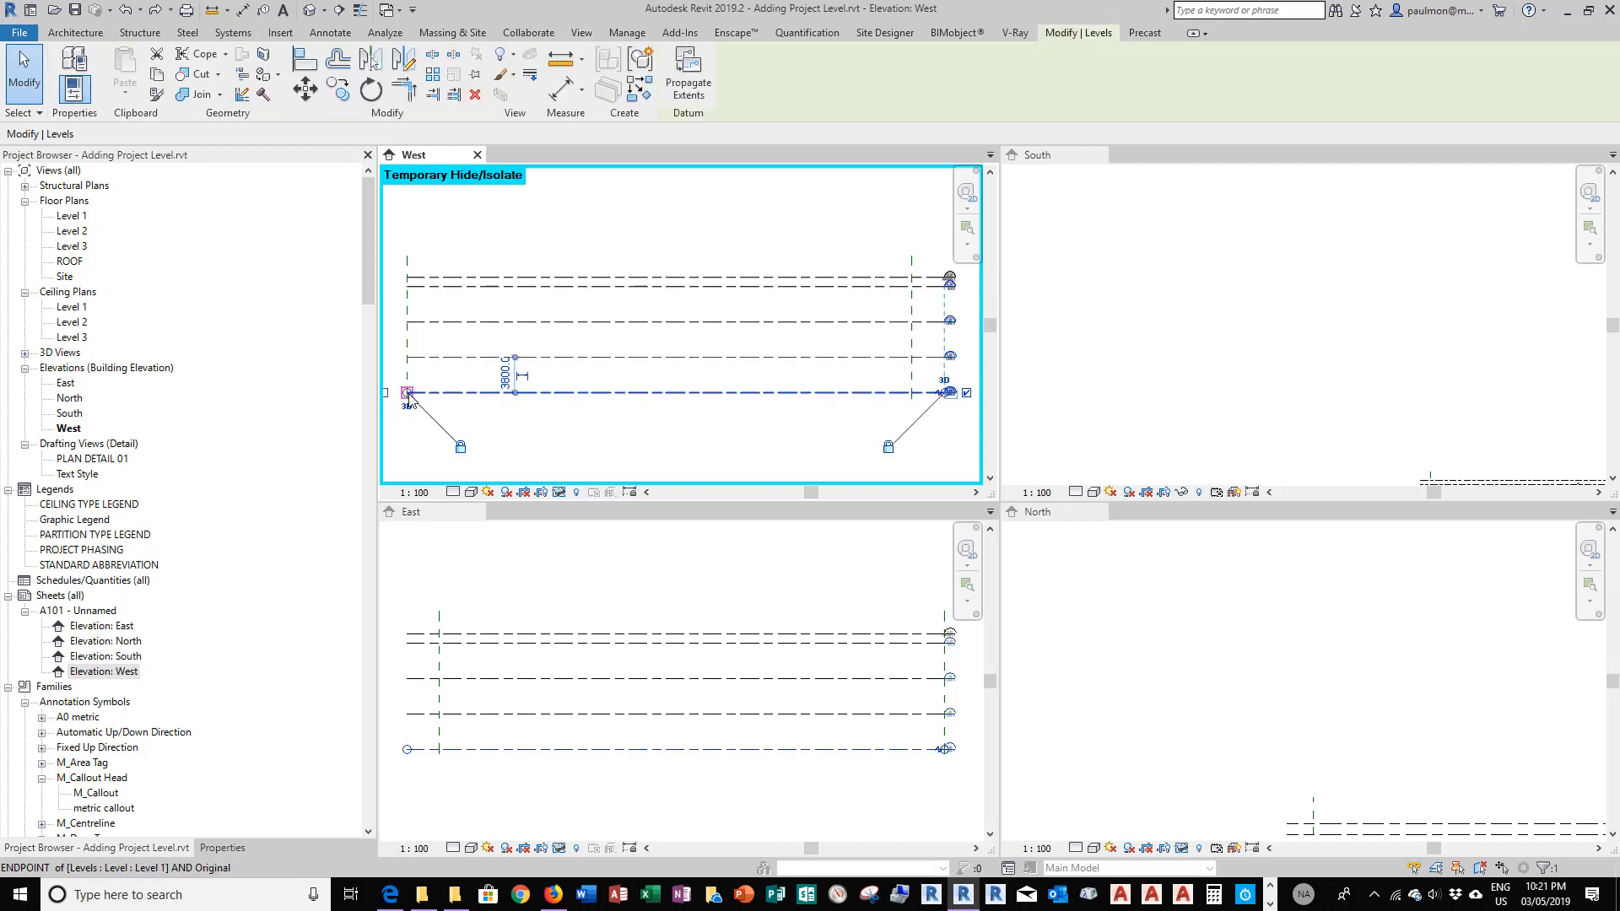
{"action": "key", "text": "c"}
{"action": "key", "text": "o"}
{"action": "left_click", "coordinate": [388, 392]}
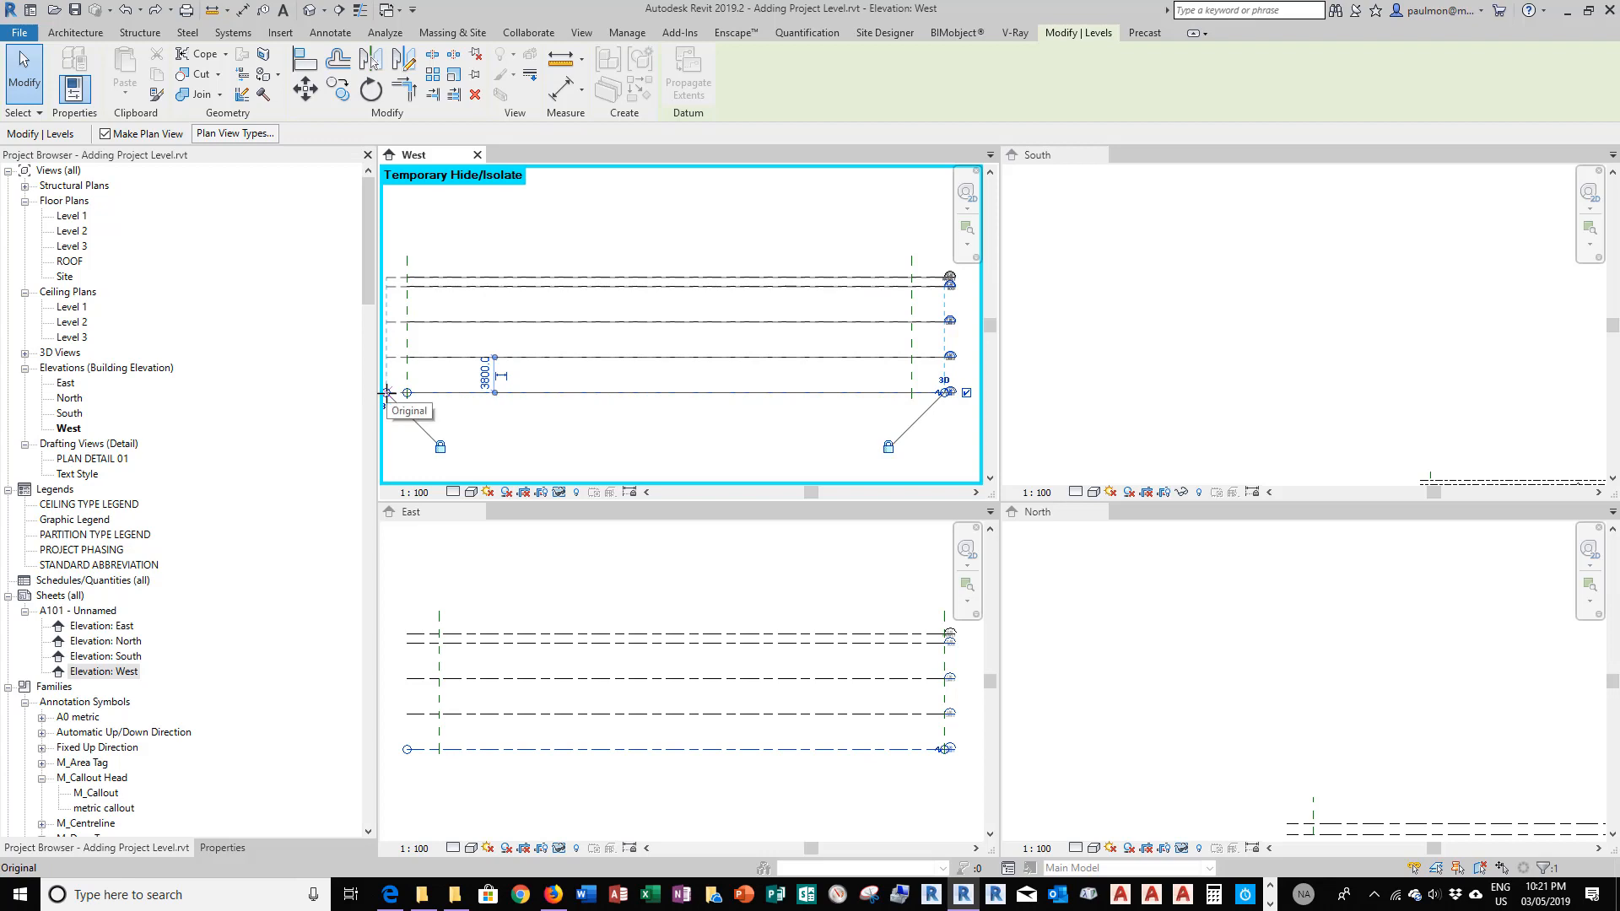
{"action": "key", "text": "Escape"}
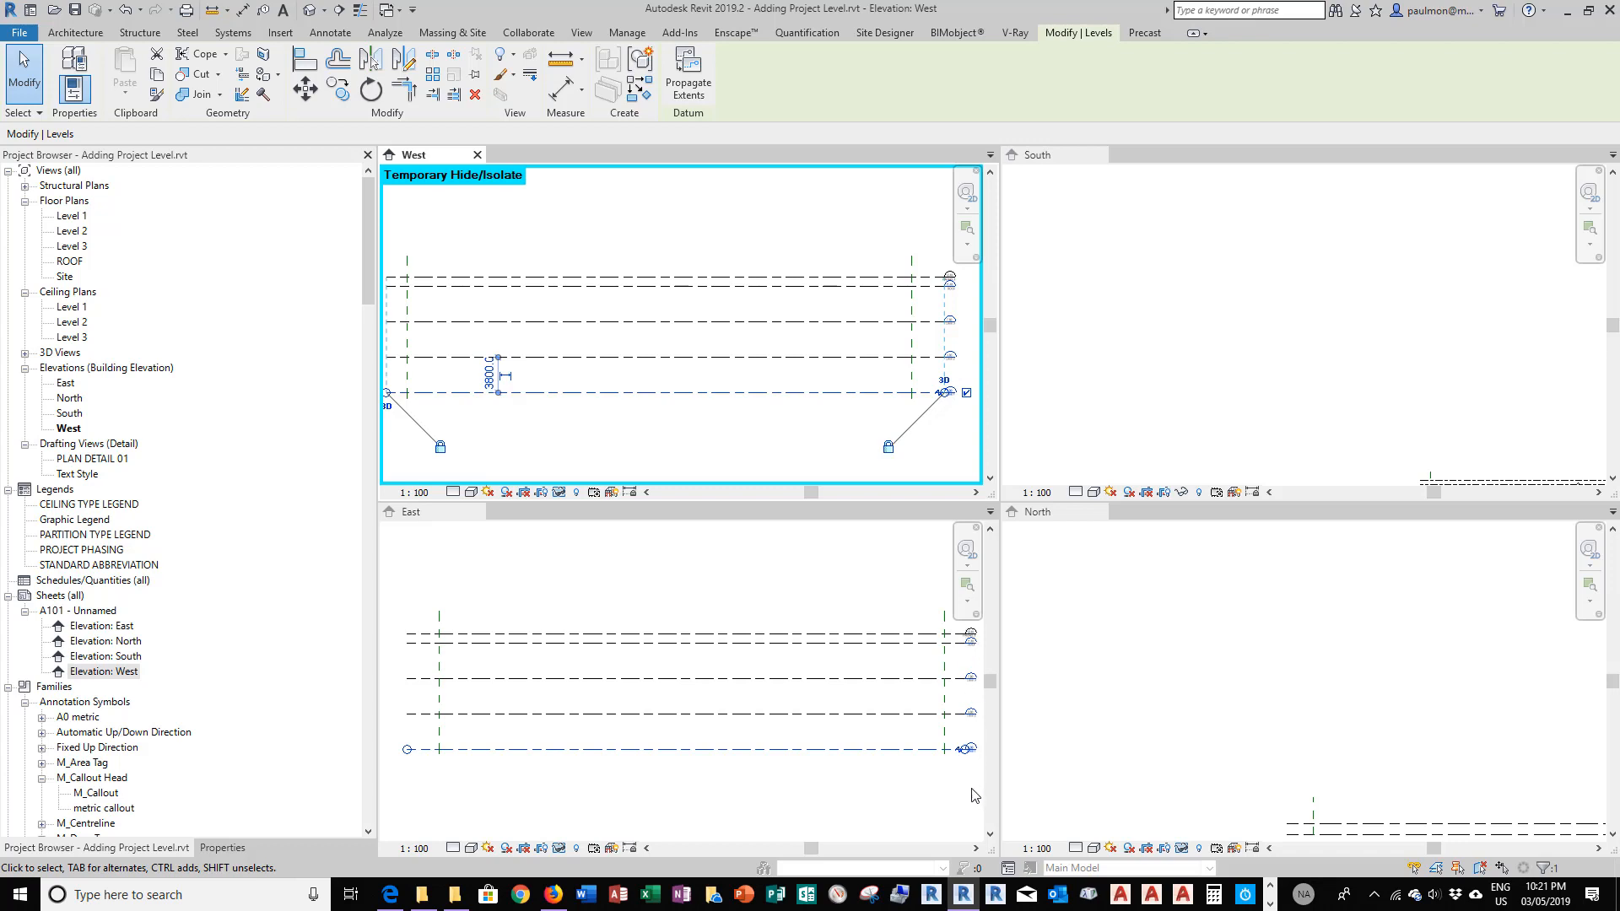
{"action": "key", "text": "Escape"}
Unlock Level 1's left end from the other levels in the West elevation and extend its 3D extent further outward
{"action": "scroll", "coordinate": [586, 408], "scroll_direction": "down", "scroll_amount": 2}
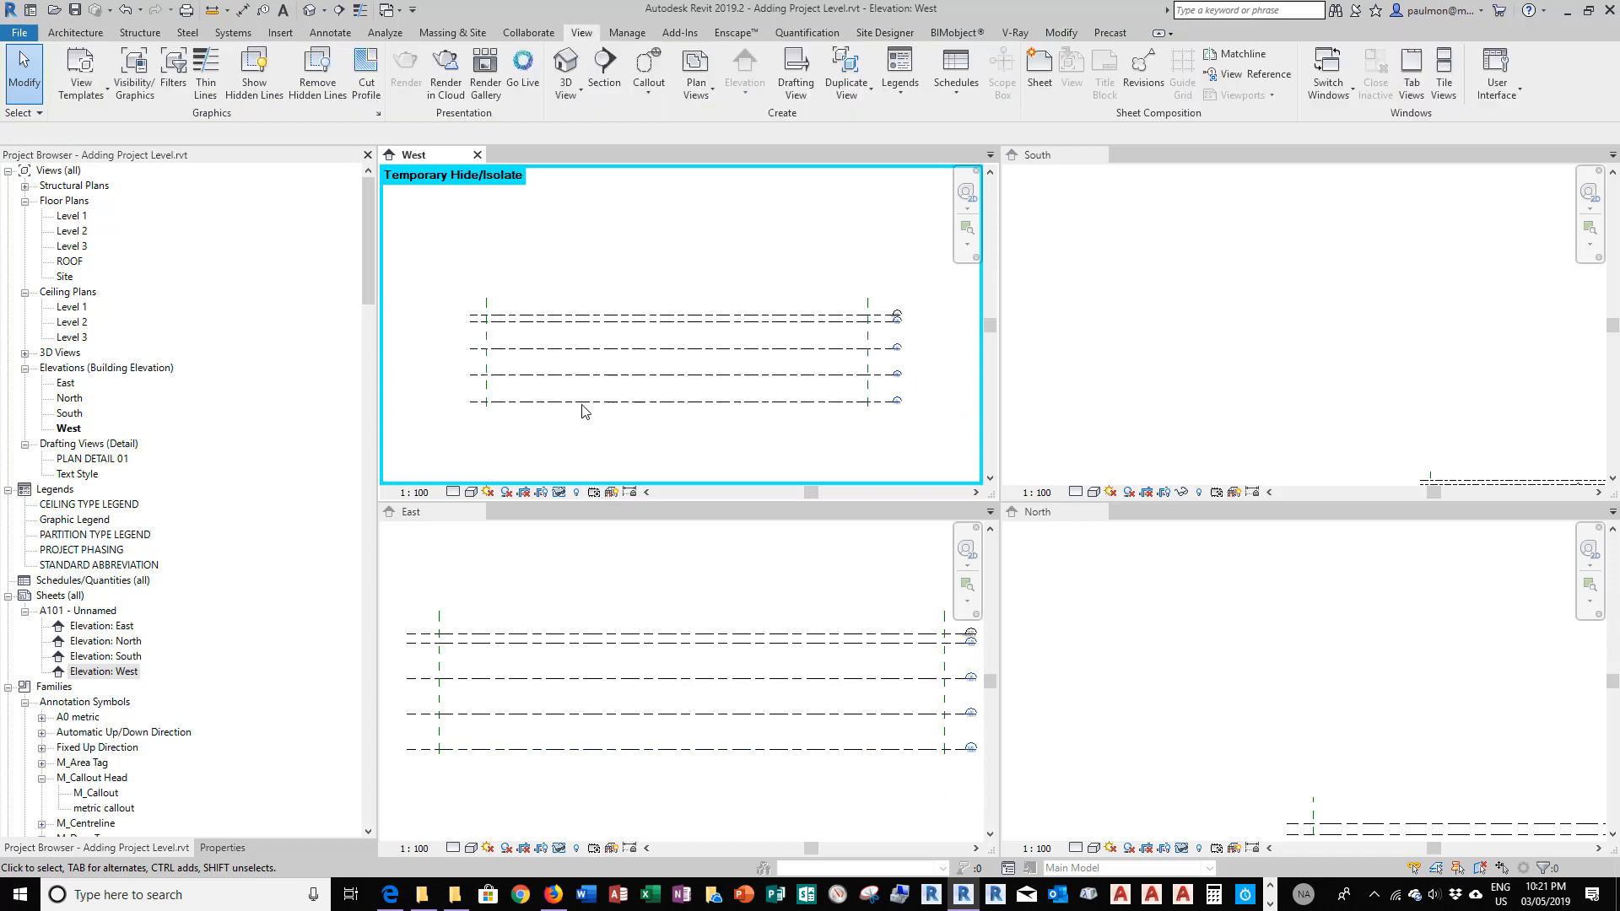
{"action": "scroll", "coordinate": [460, 403], "scroll_direction": "up", "scroll_amount": 2}
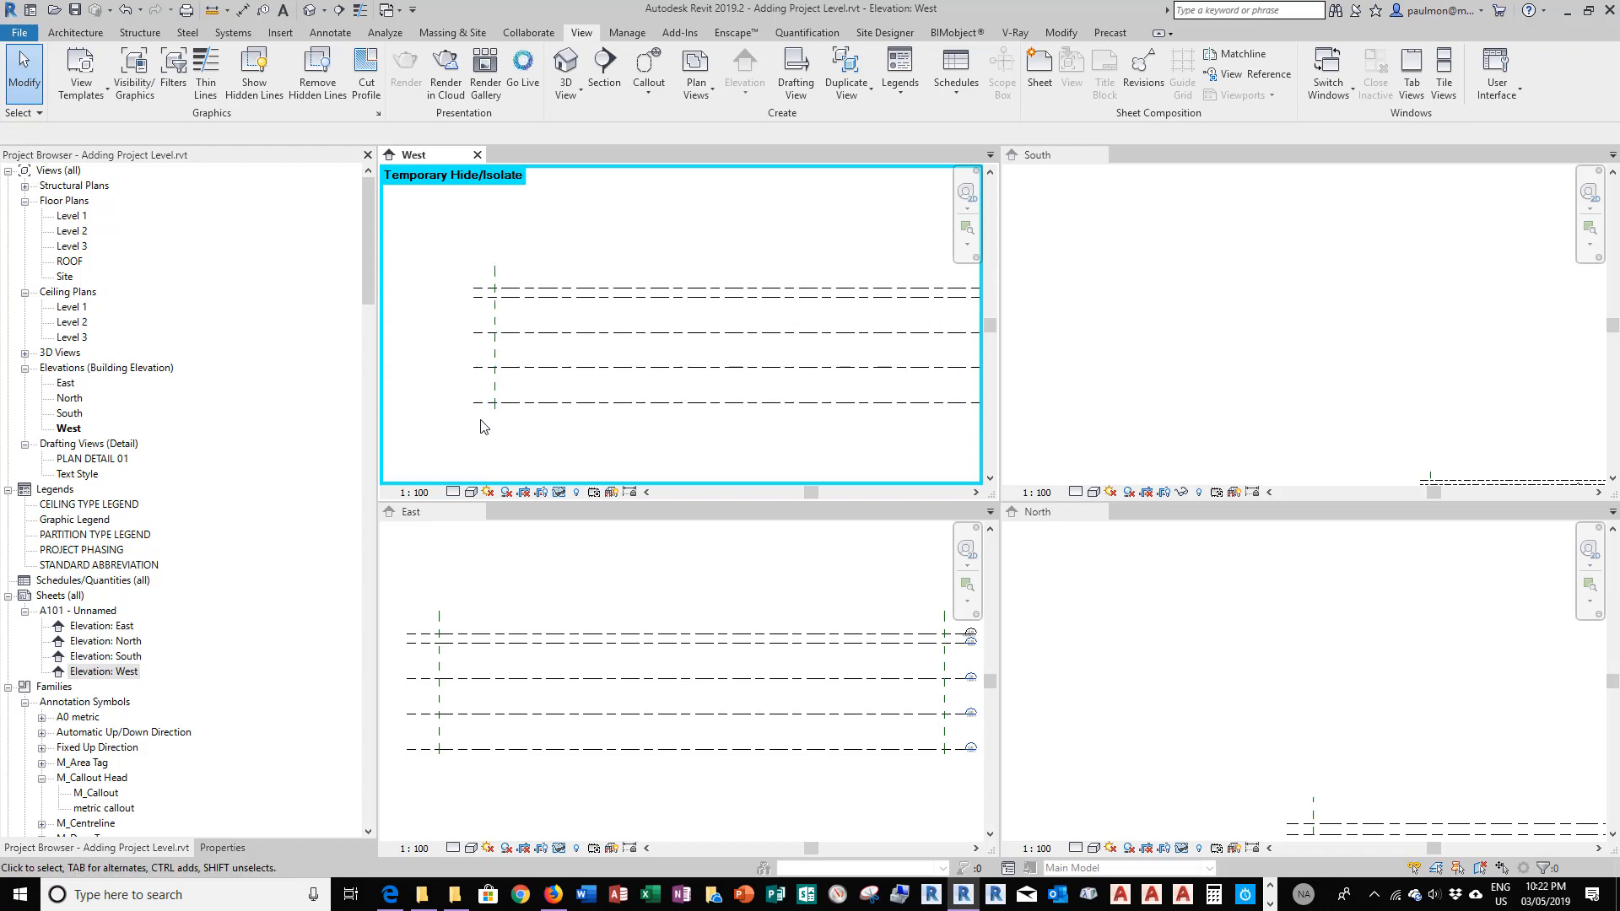
{"action": "scroll", "coordinate": [649, 648], "scroll_direction": "down", "scroll_amount": 3}
{"action": "scroll", "coordinate": [842, 654], "scroll_direction": "up", "scroll_amount": 6}
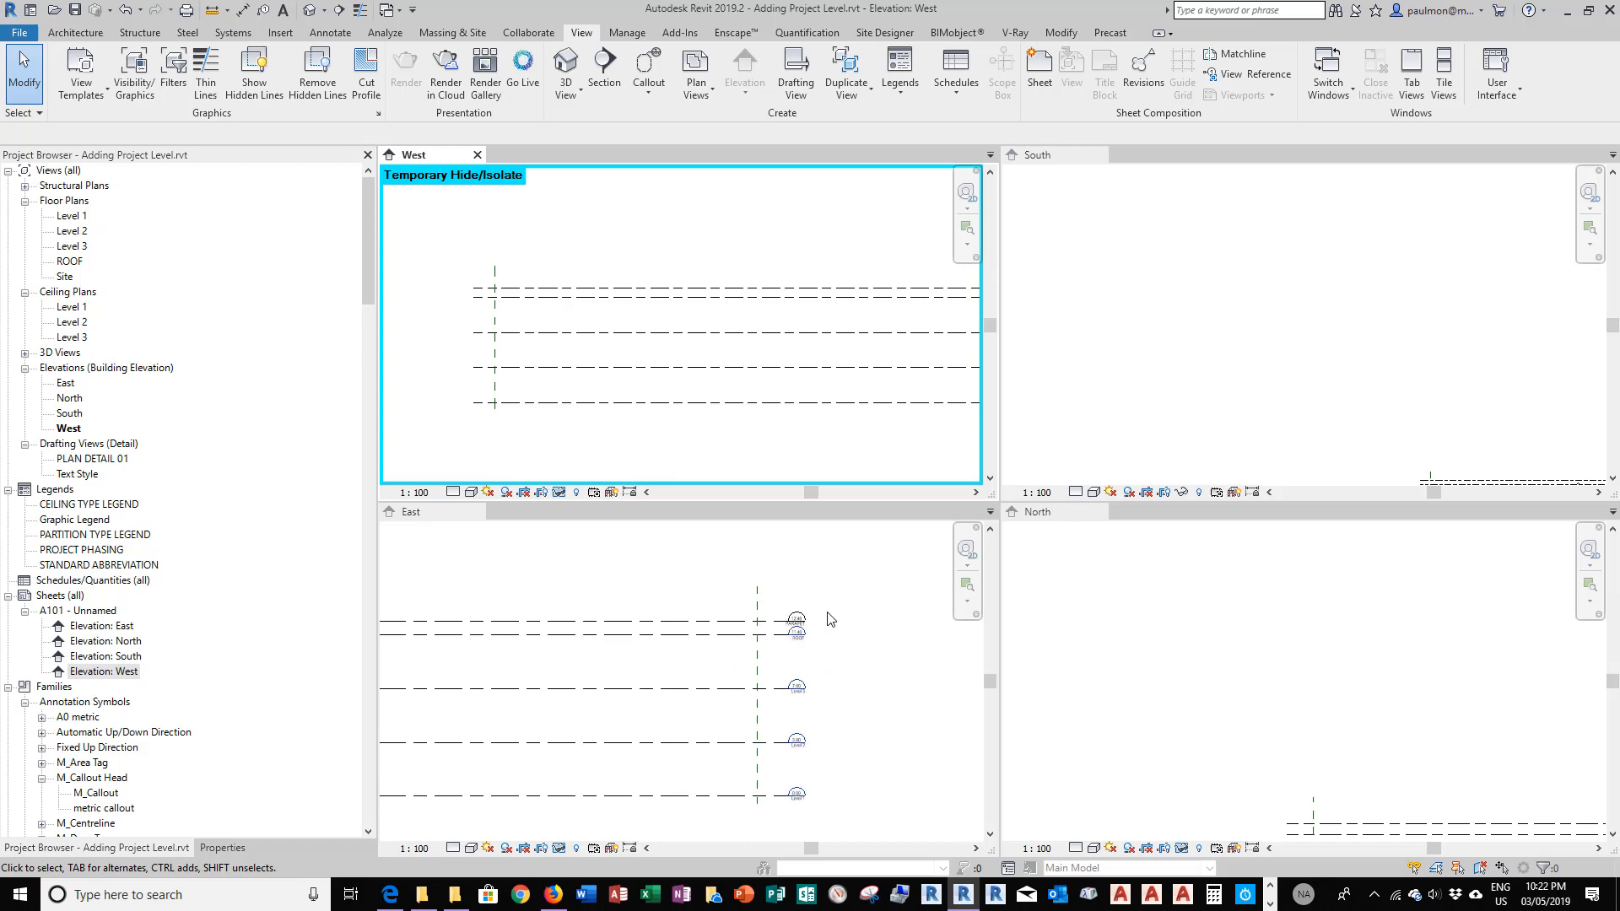
{"action": "left_click", "coordinate": [524, 404]}
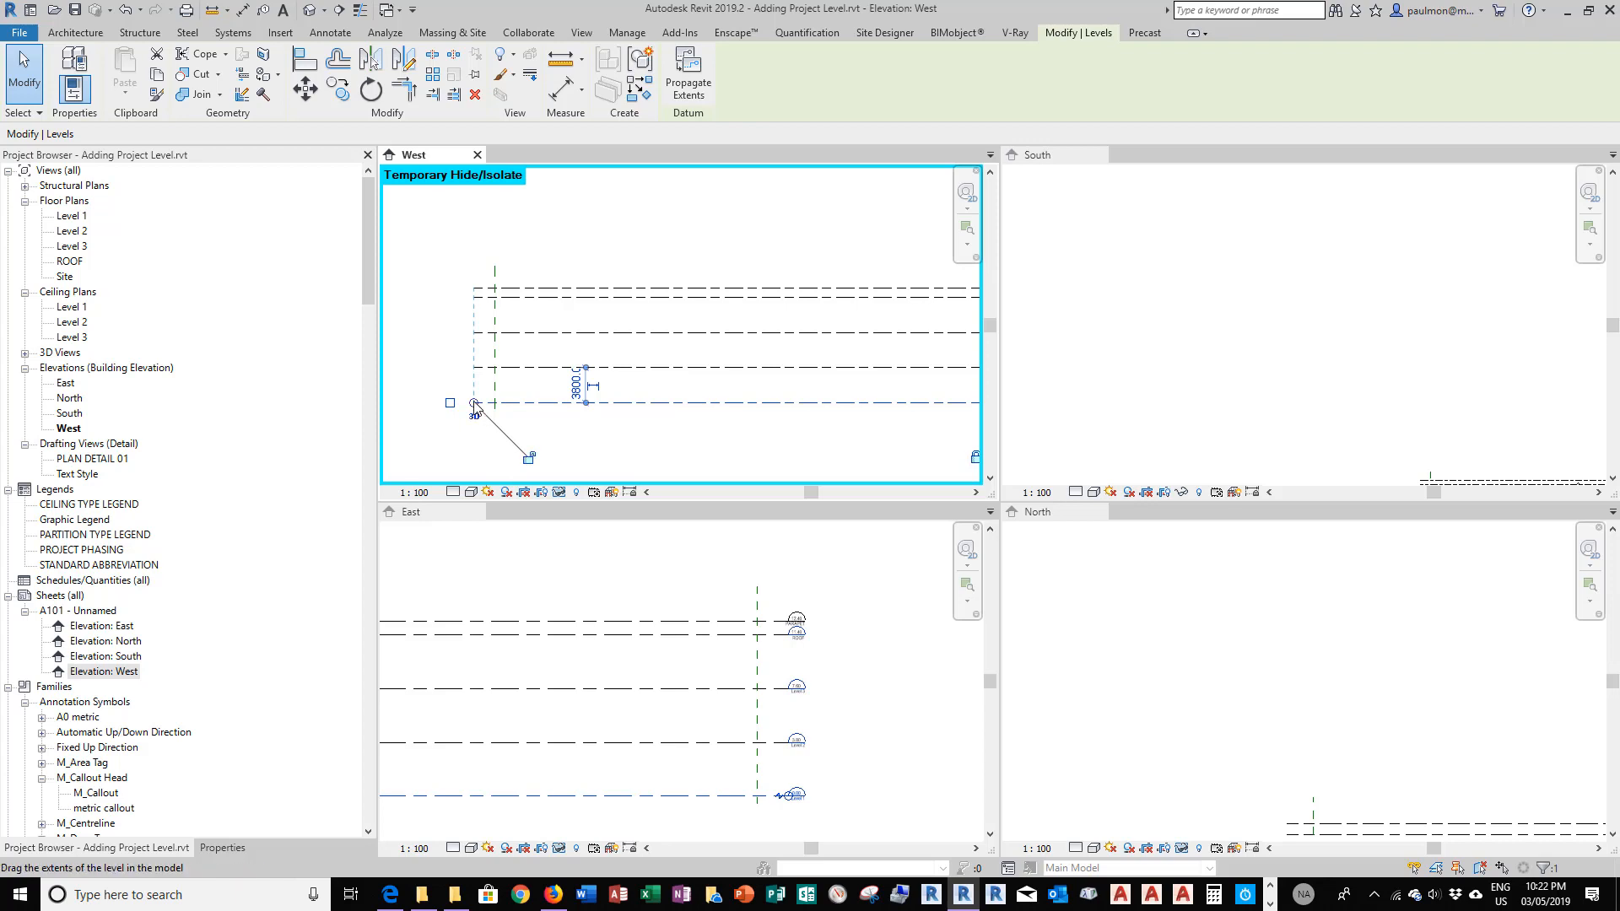
{"action": "key", "text": "l"}
{"action": "key", "text": "l"}
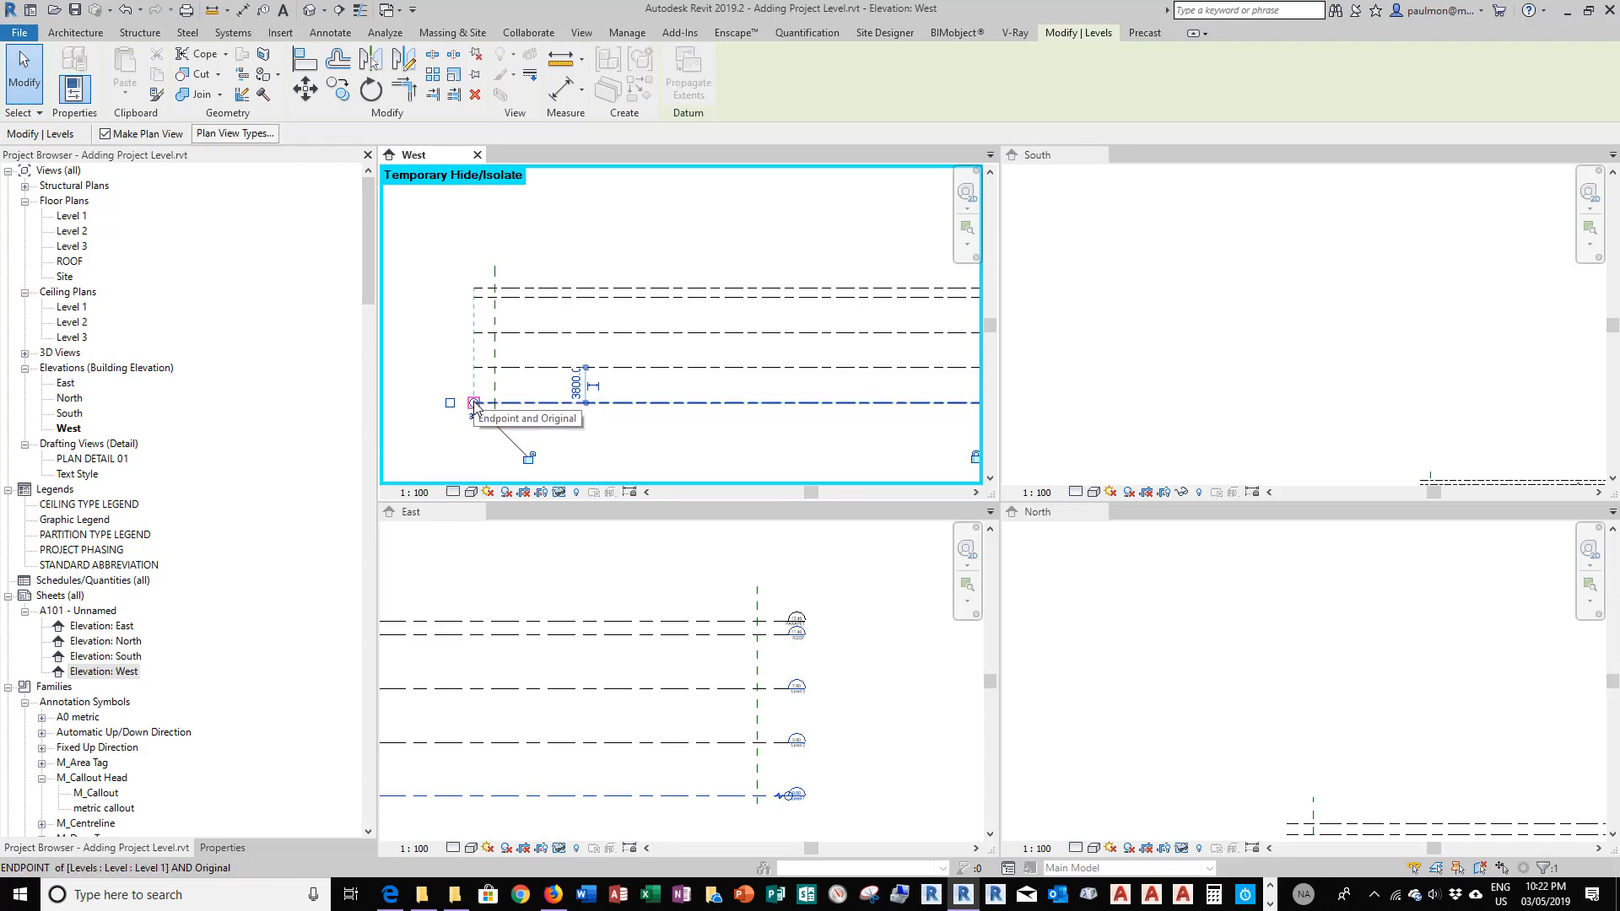
{"action": "left_click", "coordinate": [475, 403]}
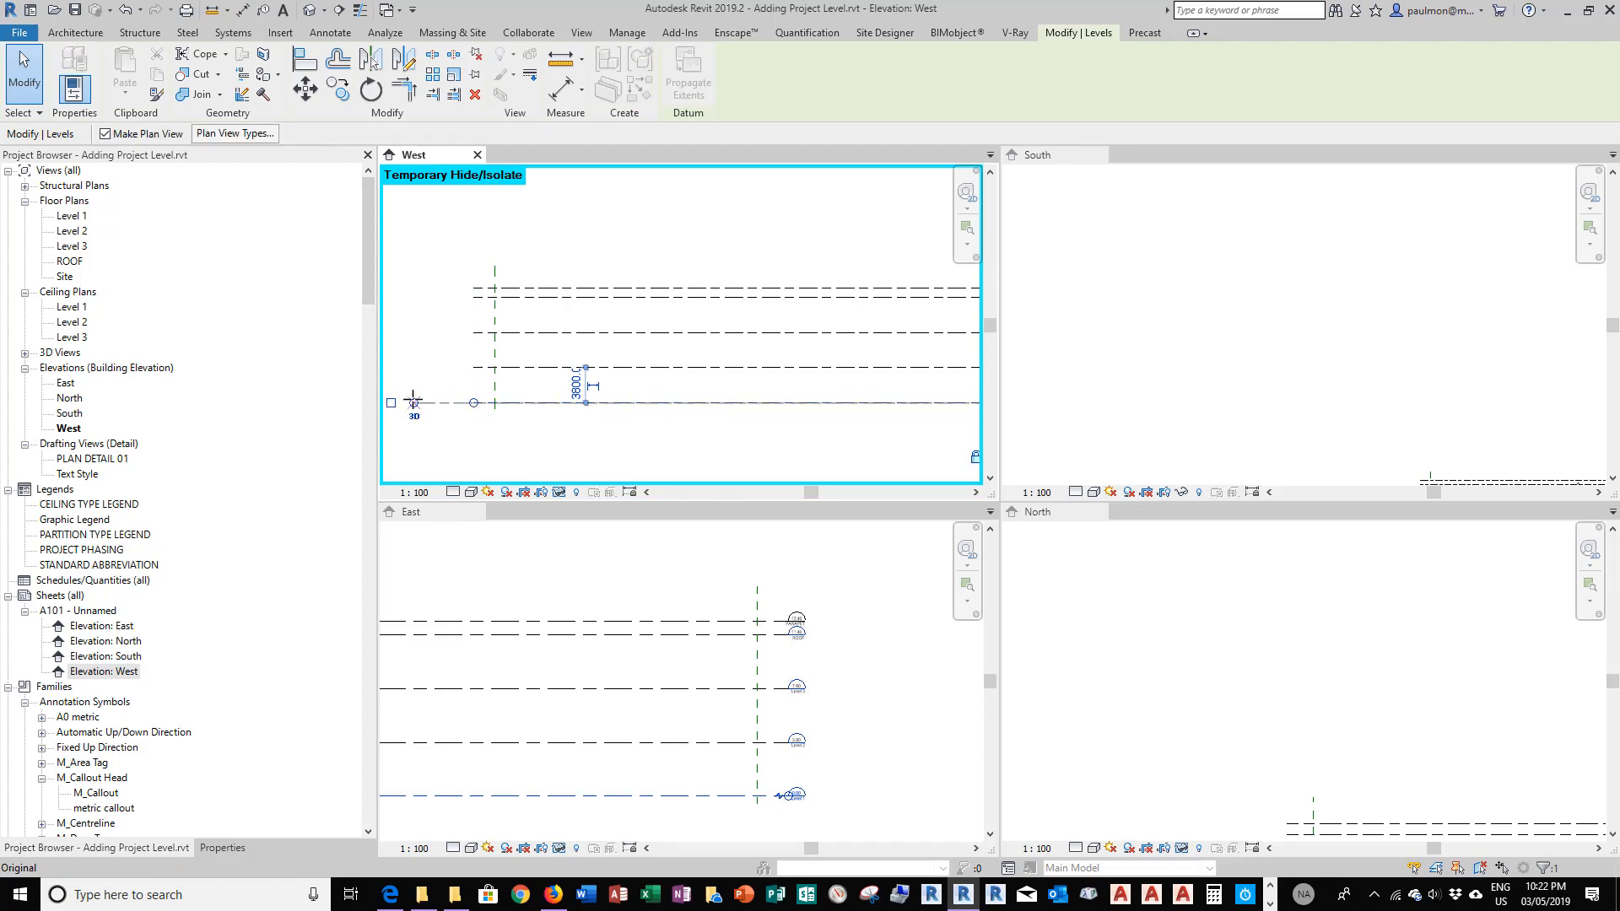
{"action": "left_click", "coordinate": [410, 403]}
{"action": "key", "text": "Escape"}
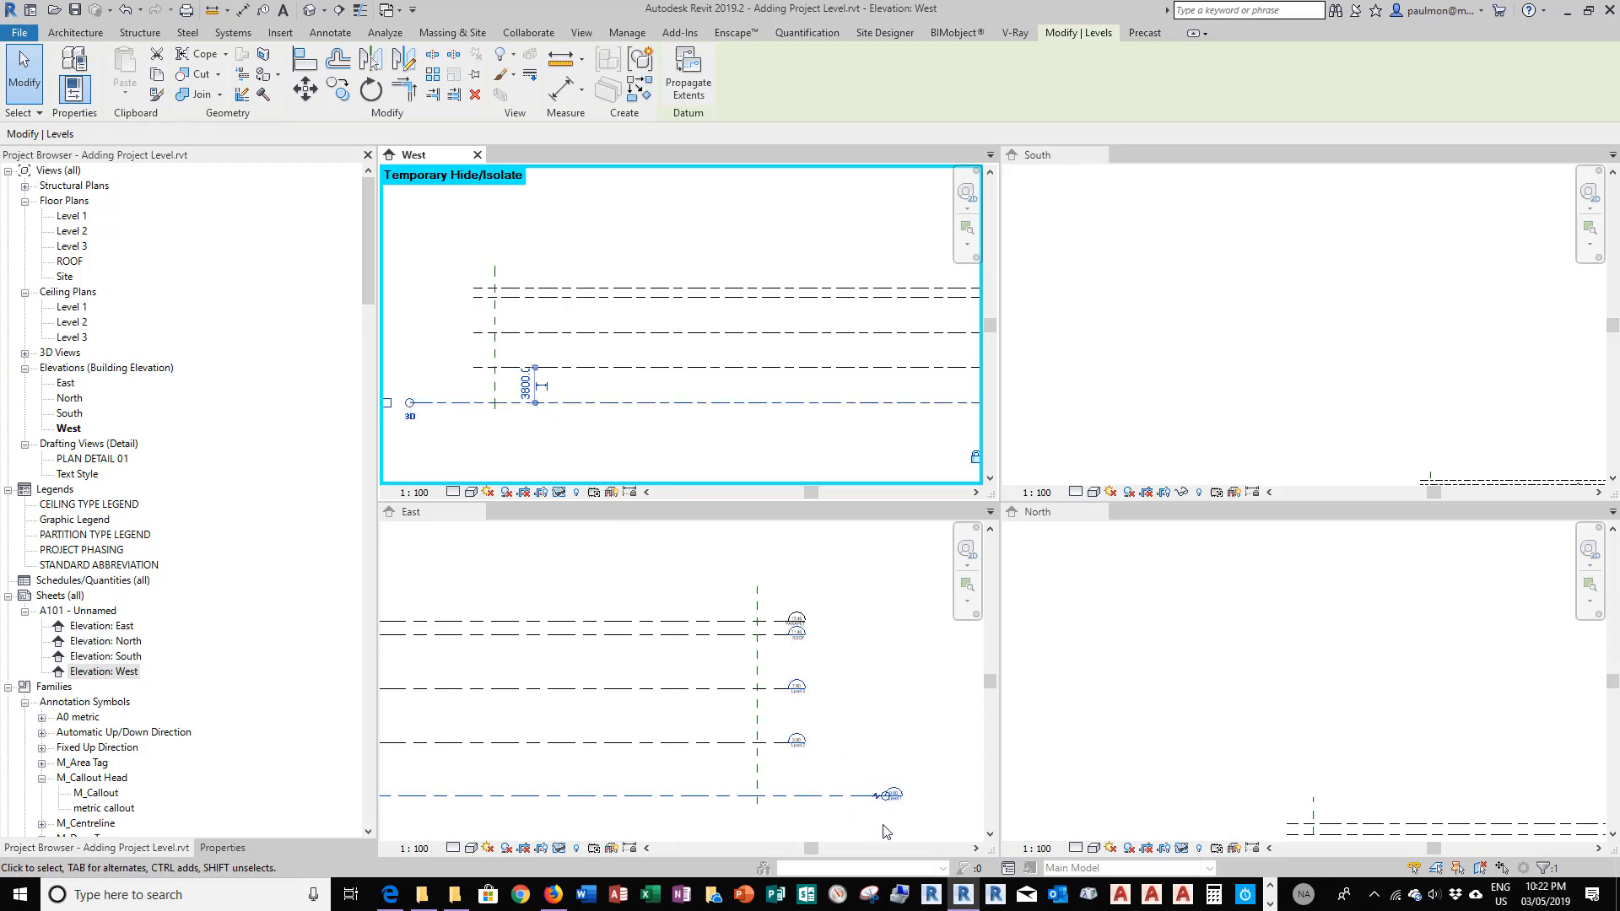
Pull Level 1's head end back into alignment with the other level heads in the East elevation
{"action": "left_click", "coordinate": [881, 718]}
{"action": "left_click", "coordinate": [897, 798]}
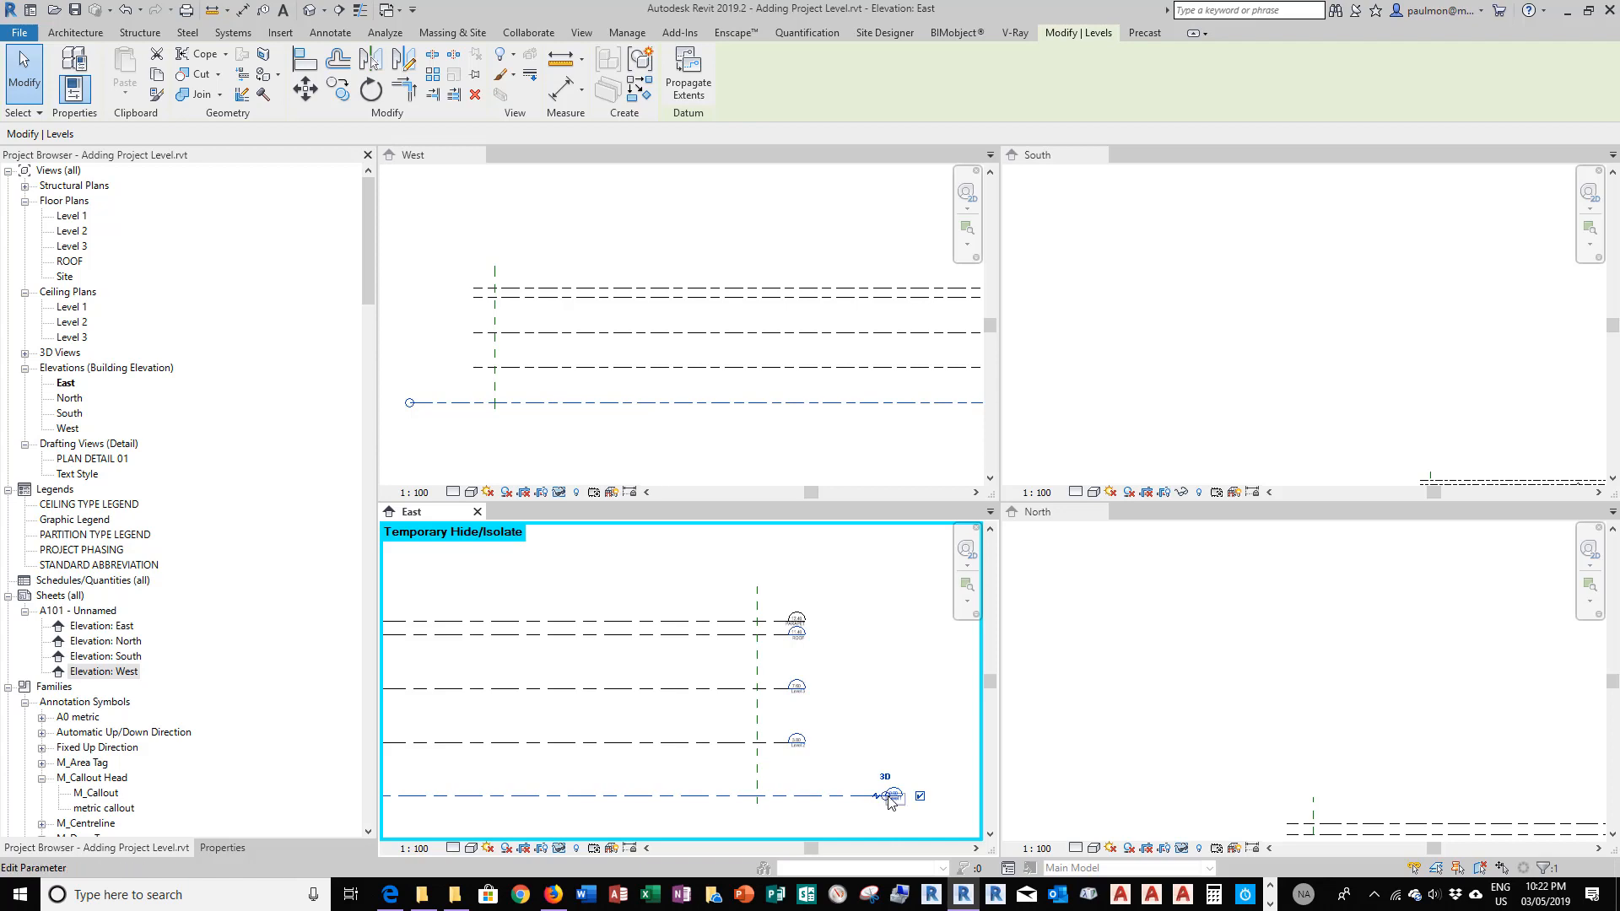
{"action": "left_click_drag", "start_coordinate": [885, 797], "coordinate": [789, 796]}
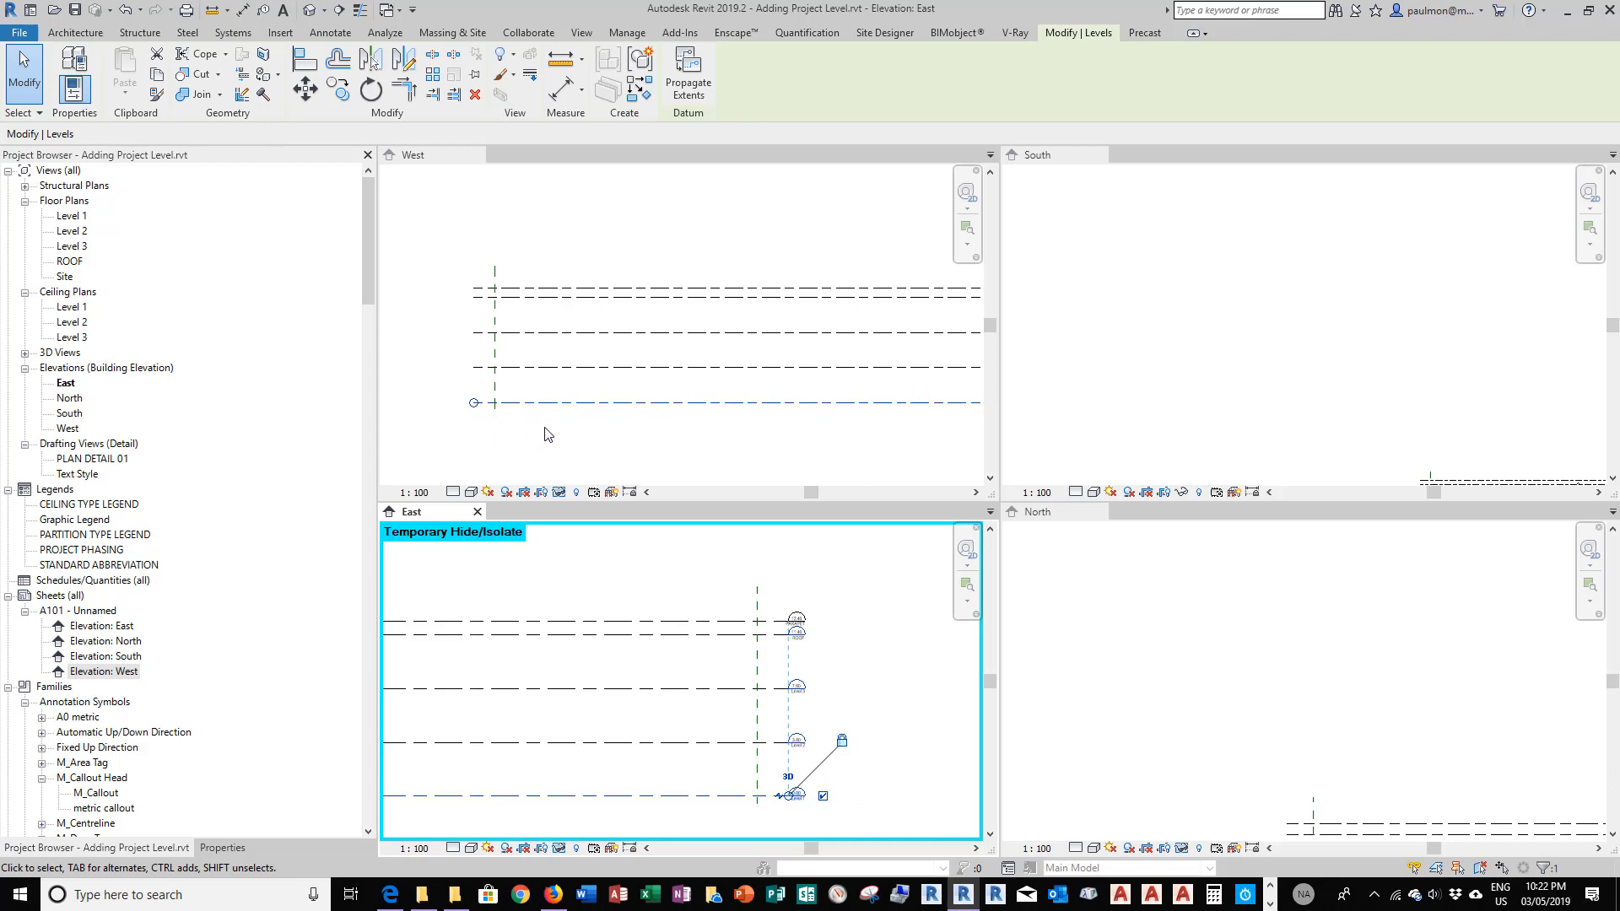
Switch Level 1's left end to a 2D extent in the West elevation and extend it outward beyond the other levels
{"action": "left_click", "coordinate": [547, 403]}
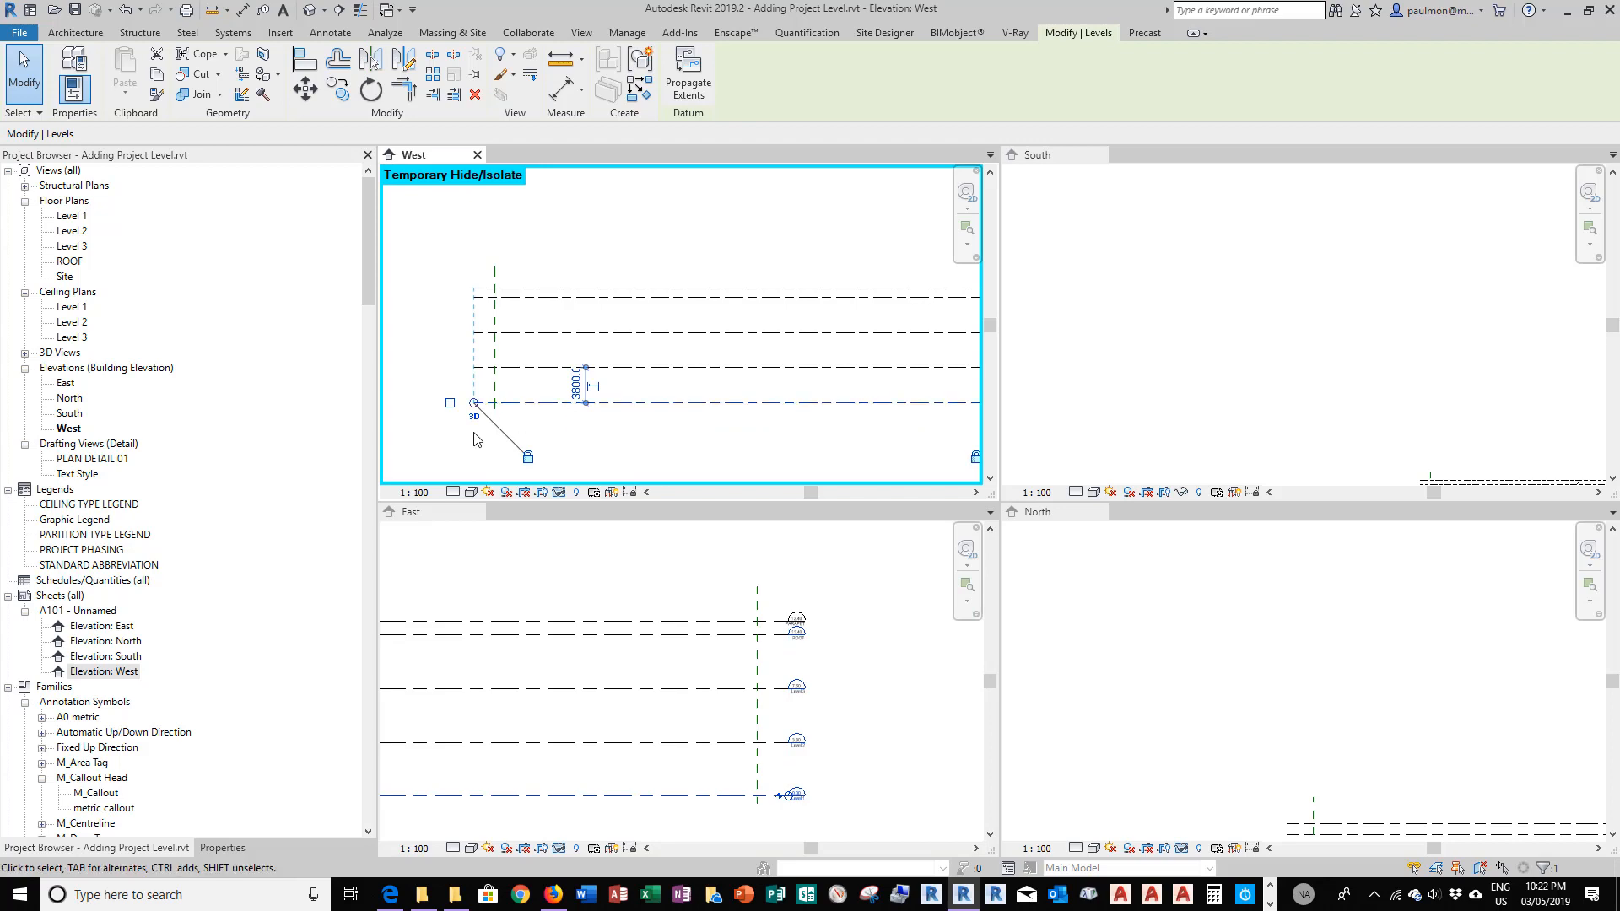
{"action": "left_click", "coordinate": [560, 463]}
{"action": "left_click", "coordinate": [530, 405]}
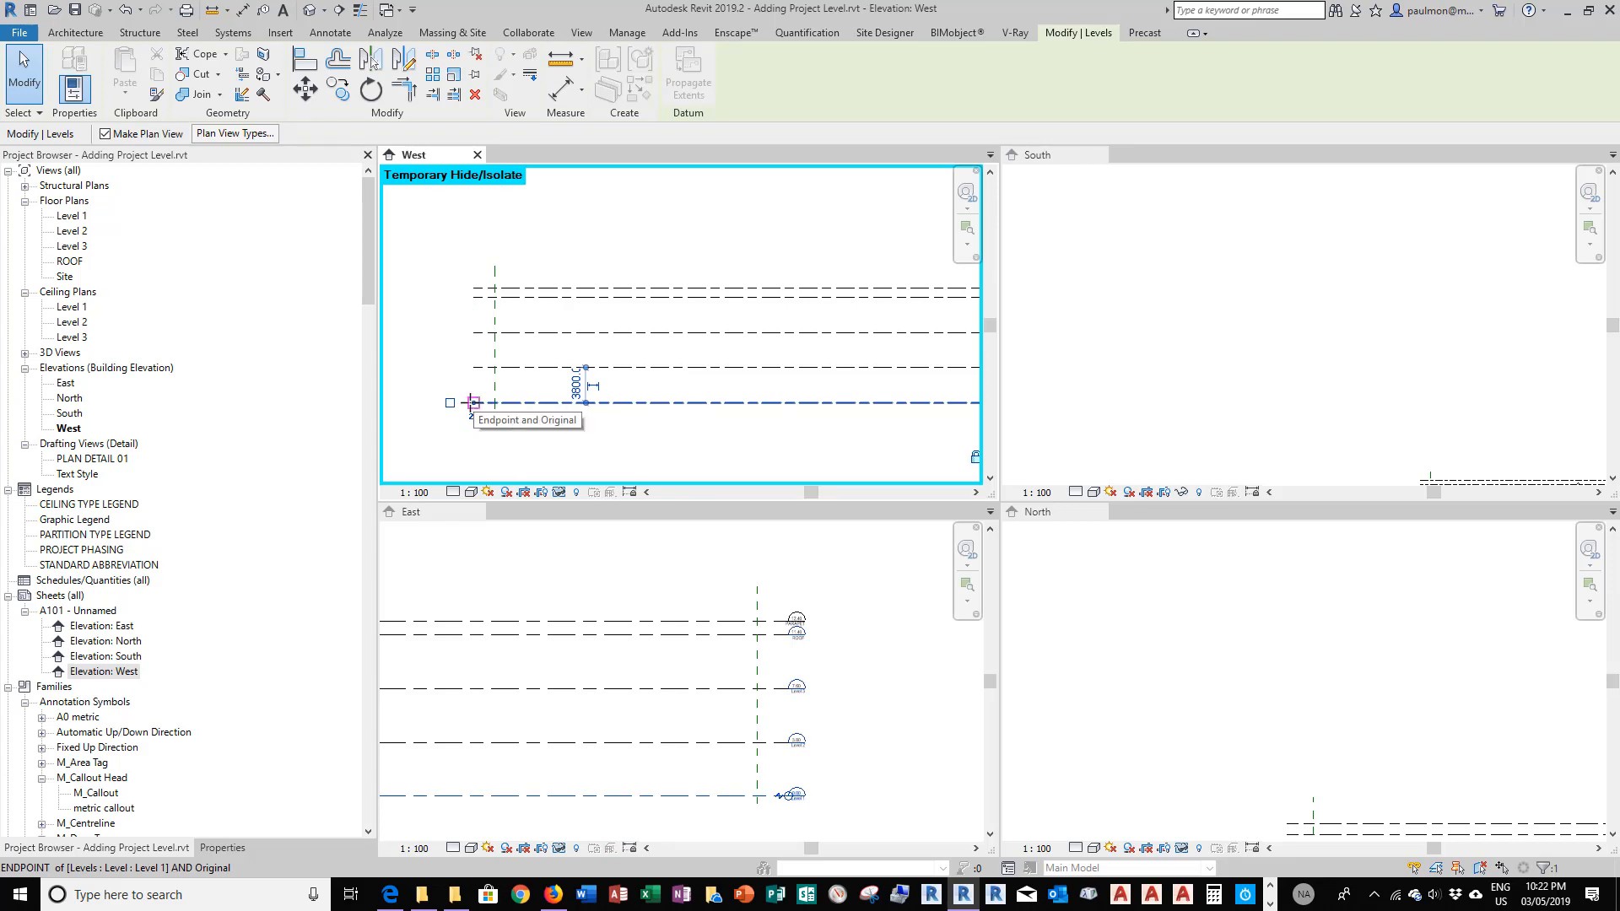
{"action": "left_click_drag", "start_coordinate": [475, 408], "coordinate": [415, 393]}
{"action": "left_click", "coordinate": [423, 372]}
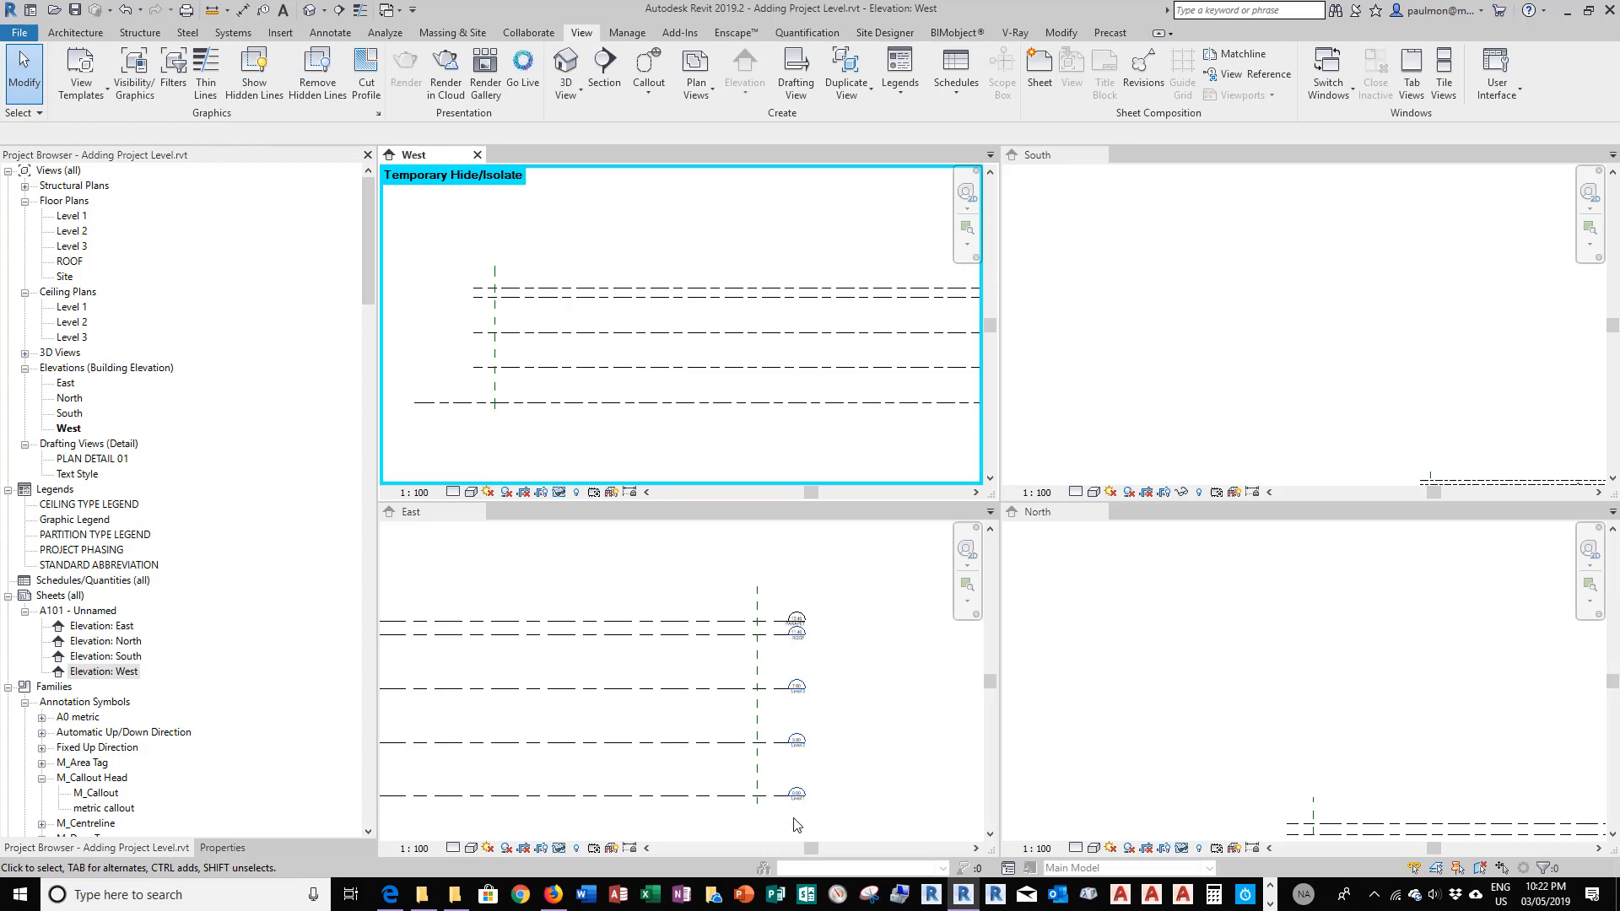
{"action": "left_click", "coordinate": [426, 403]}
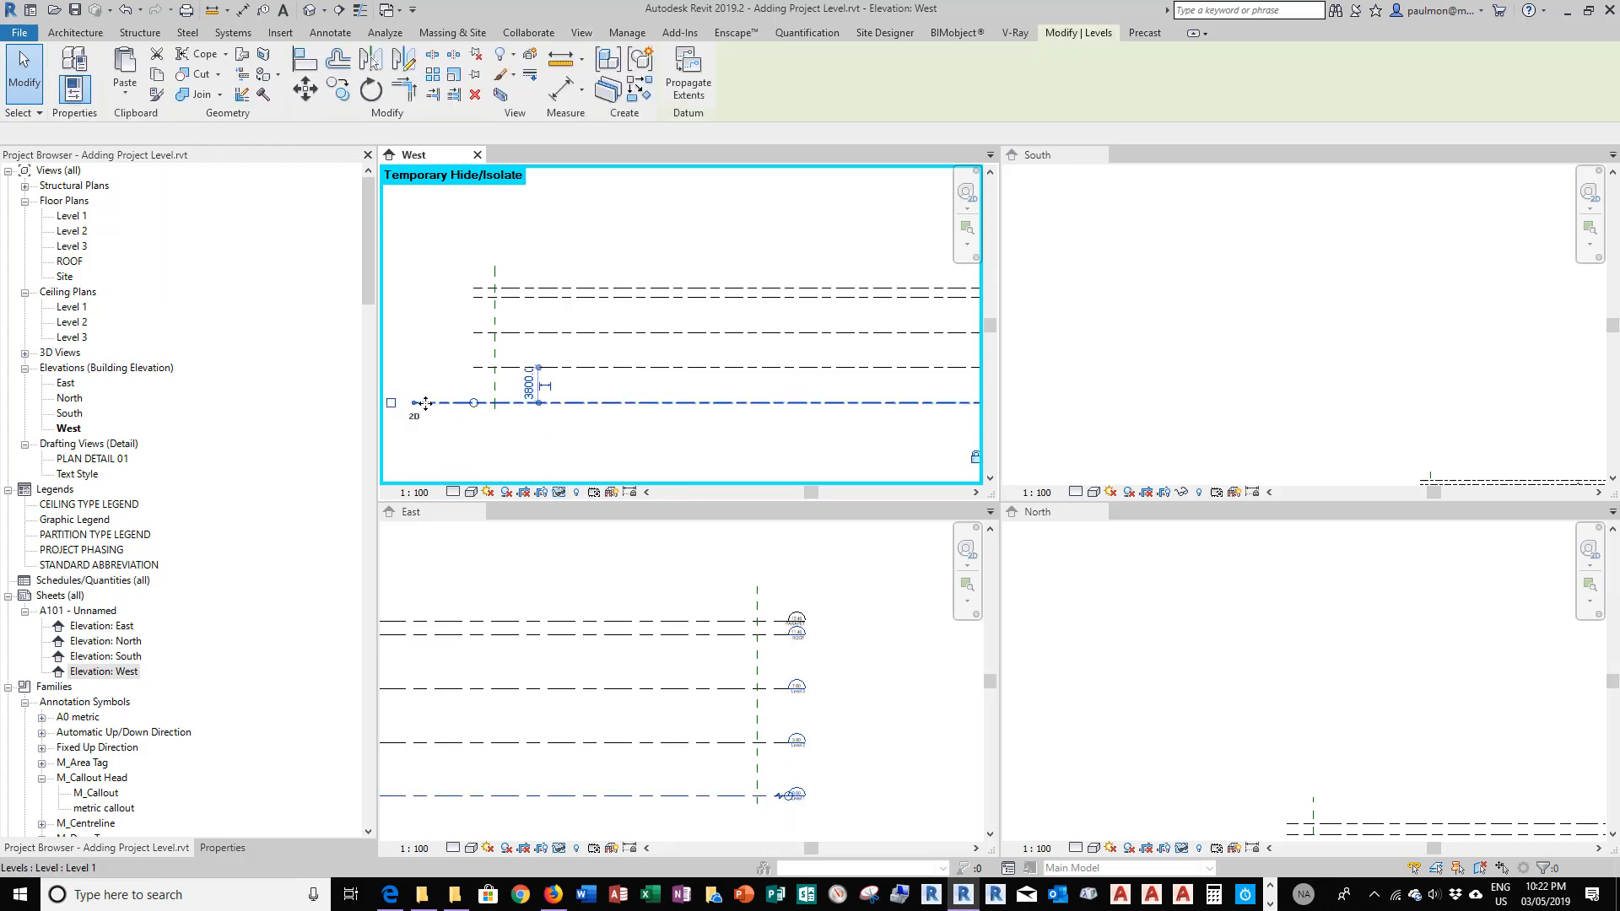
Pull Level 1's left end back into alignment with the other levels in the West elevation and switch each level's left end to a 2D extent
{"action": "left_click_drag", "start_coordinate": [413, 403], "coordinate": [470, 402]}
{"action": "left_click", "coordinate": [544, 422]}
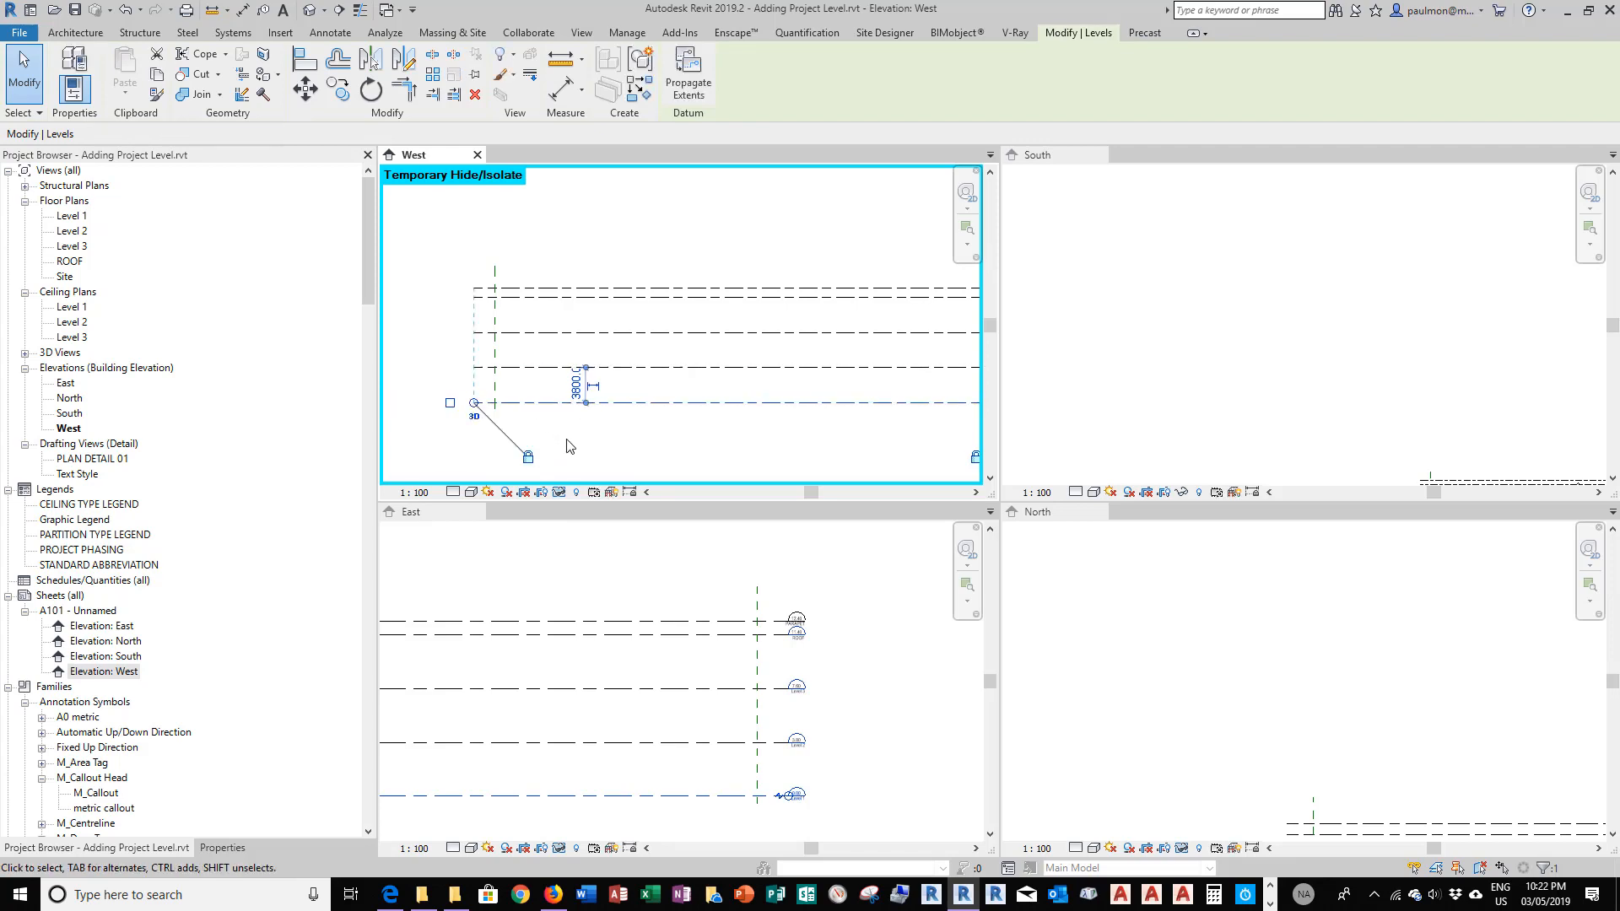
{"action": "left_click", "coordinate": [538, 404]}
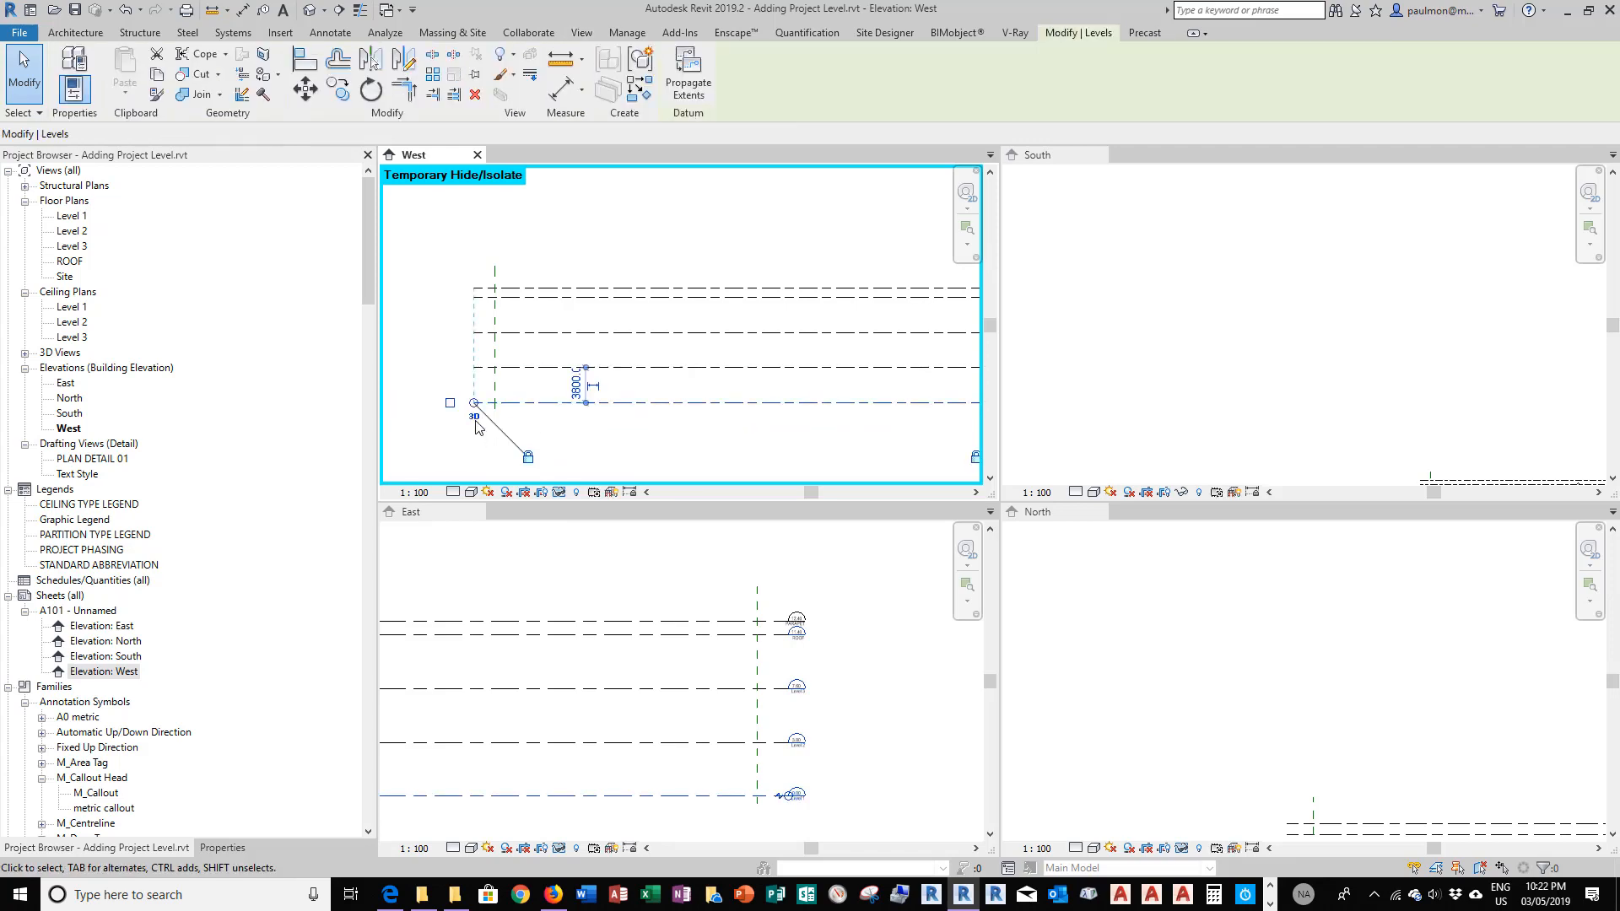
{"action": "left_click", "coordinate": [540, 367]}
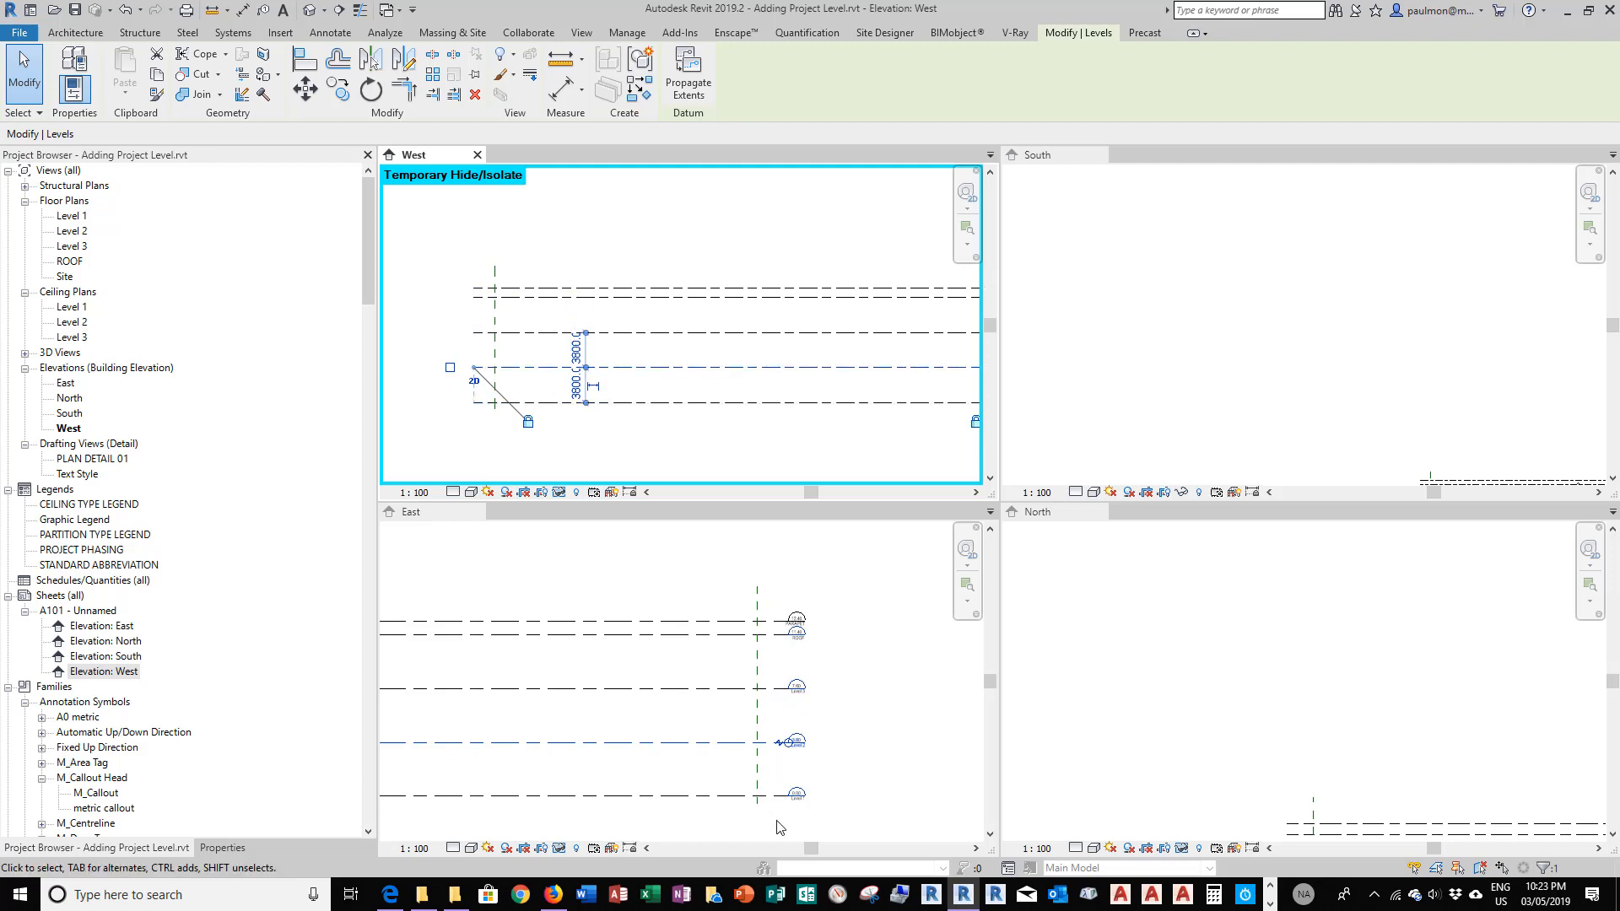
{"action": "left_click", "coordinate": [508, 334]}
{"action": "left_click", "coordinate": [532, 298]}
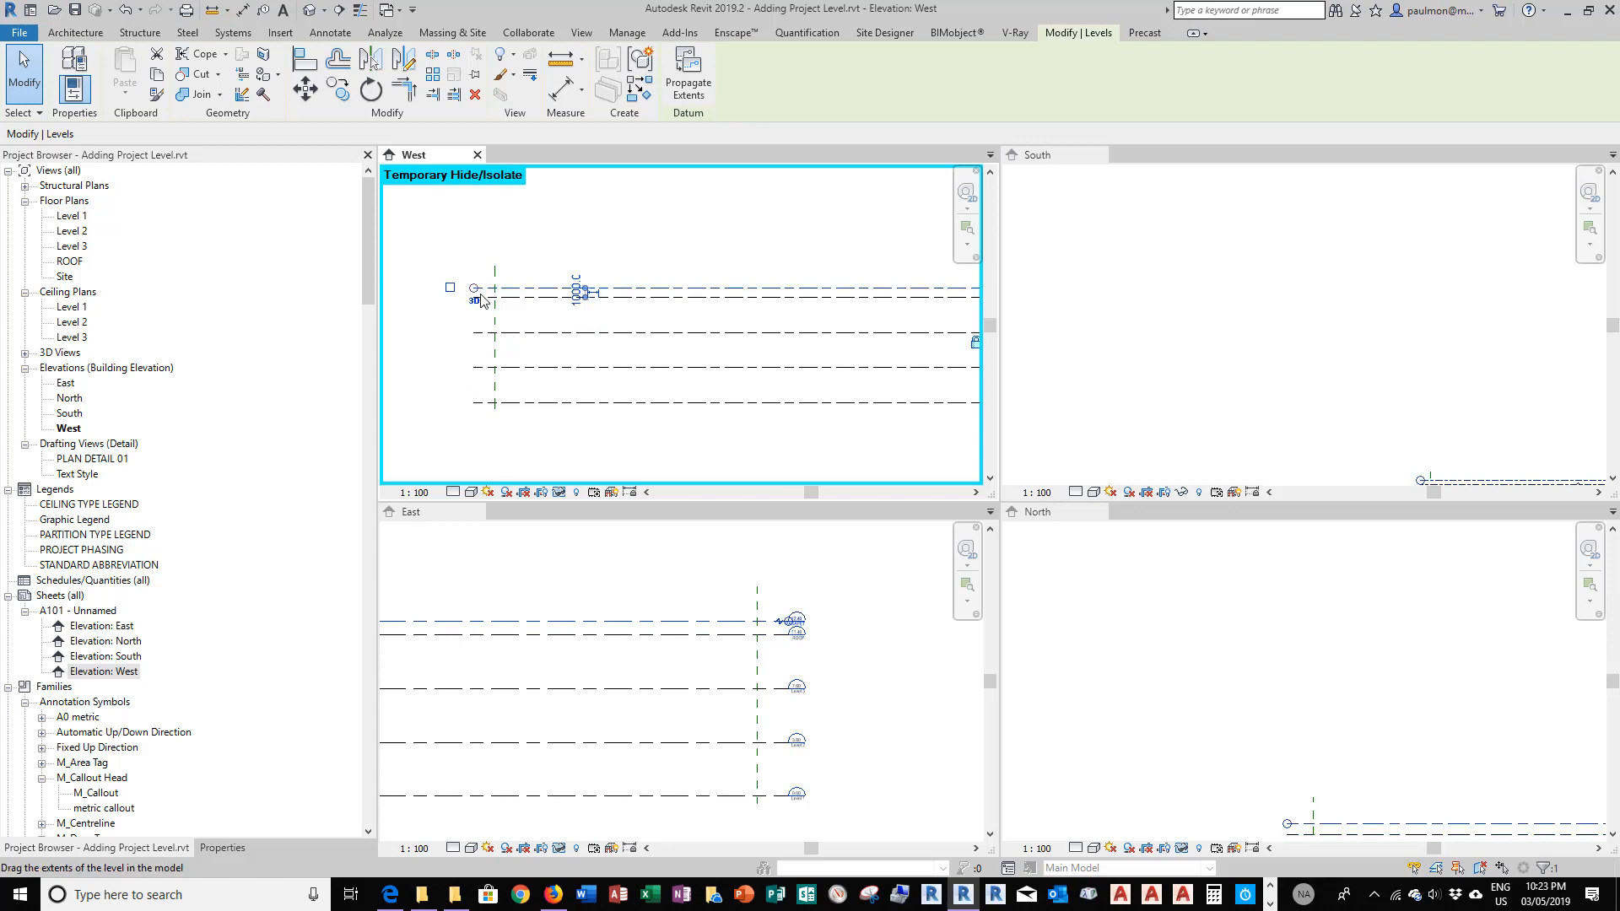
{"action": "left_click", "coordinate": [429, 245]}
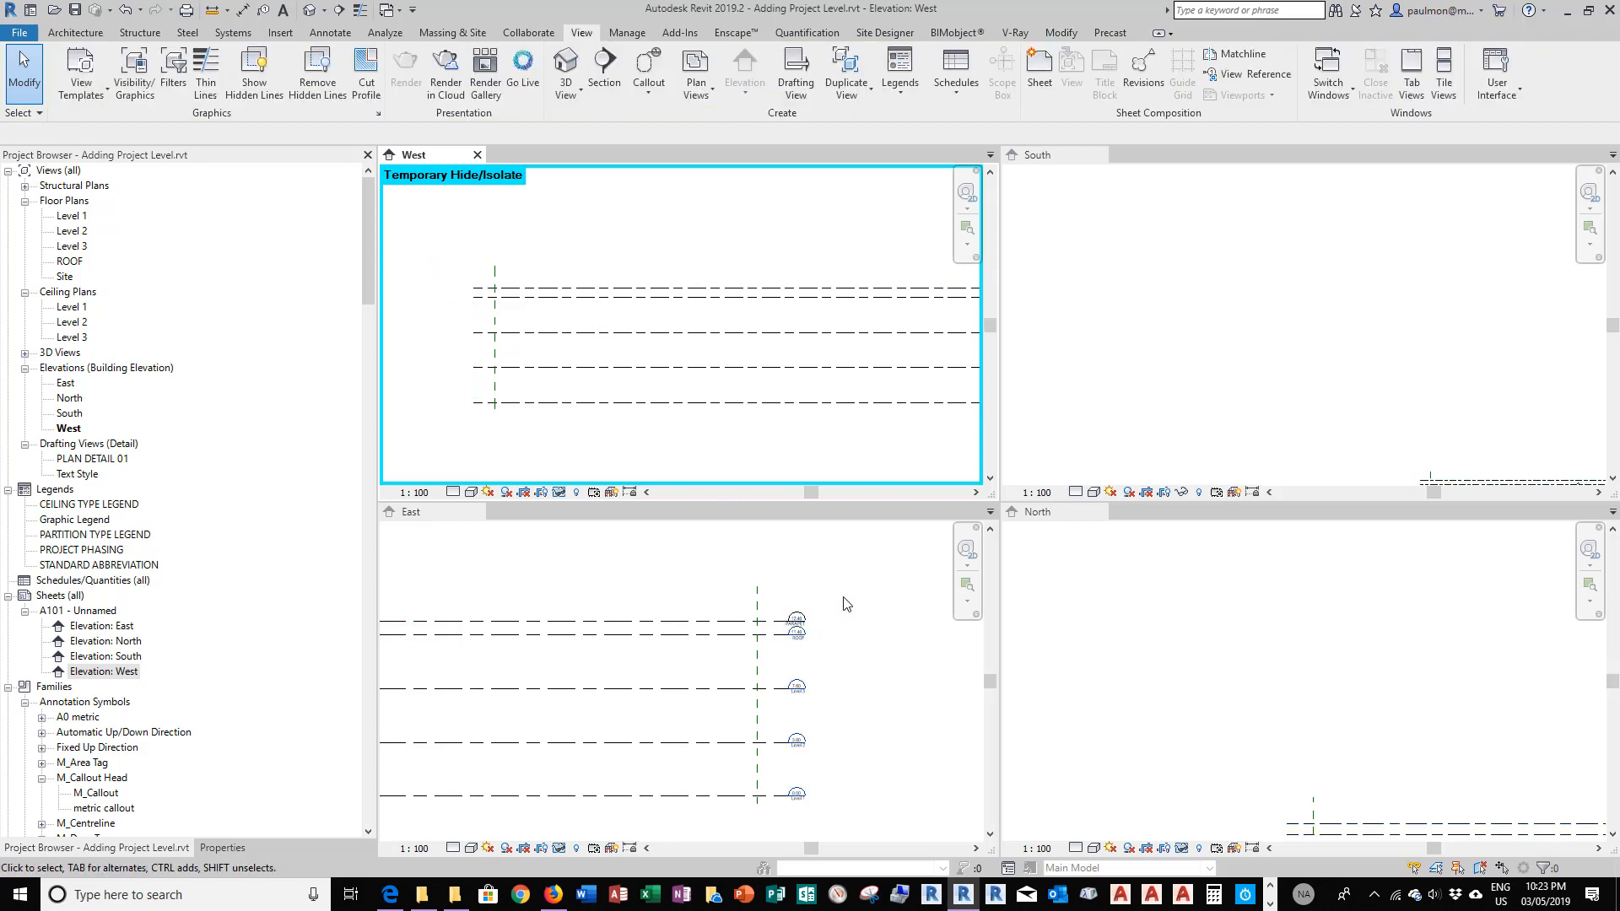
Check the 2D or 3D extent state at the ends of Level 1, ROOF, Level 3 and the topmost level in the West elevation
{"action": "scroll", "coordinate": [860, 605], "scroll_direction": "down", "scroll_amount": 1}
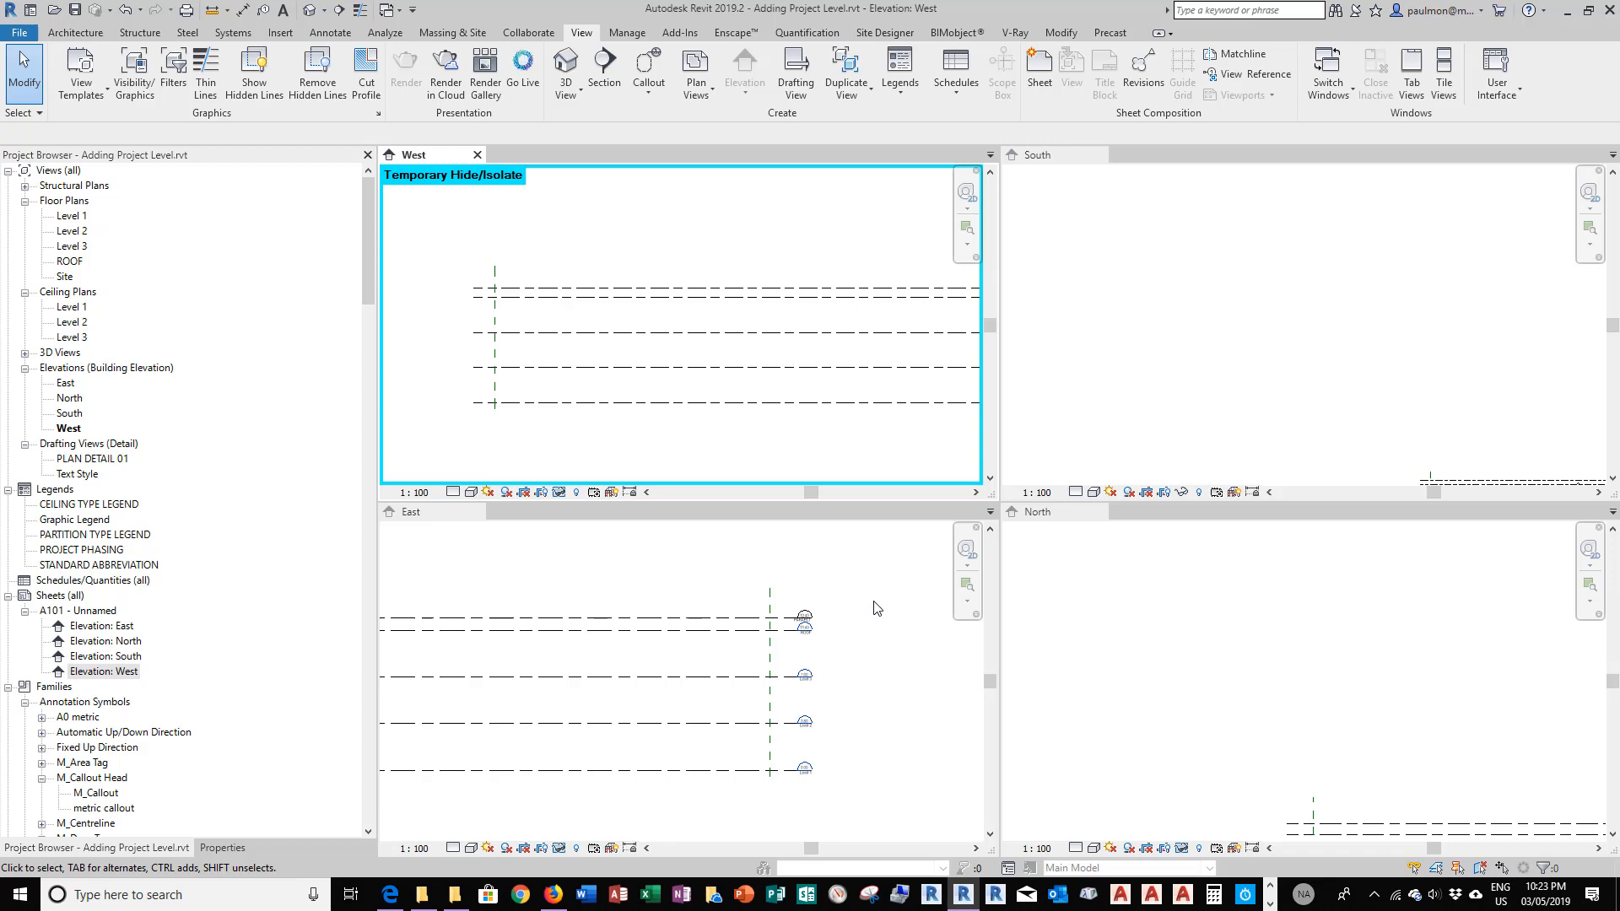
{"action": "scroll", "coordinate": [433, 319], "scroll_direction": "down", "scroll_amount": 1}
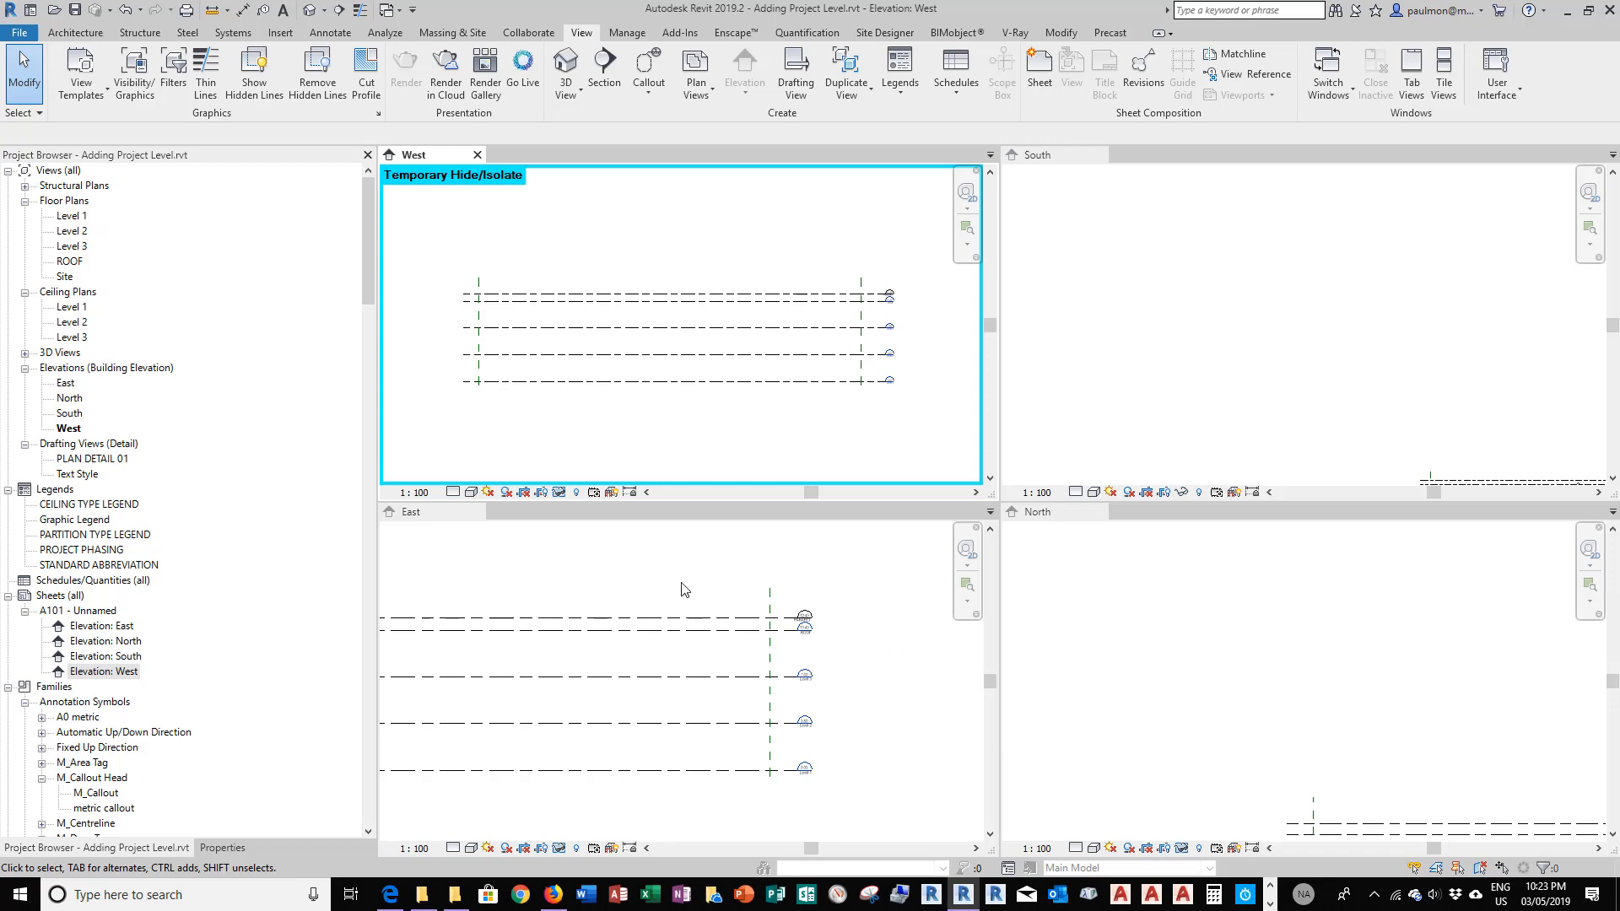
{"action": "scroll", "coordinate": [915, 724], "scroll_direction": "down", "scroll_amount": 1}
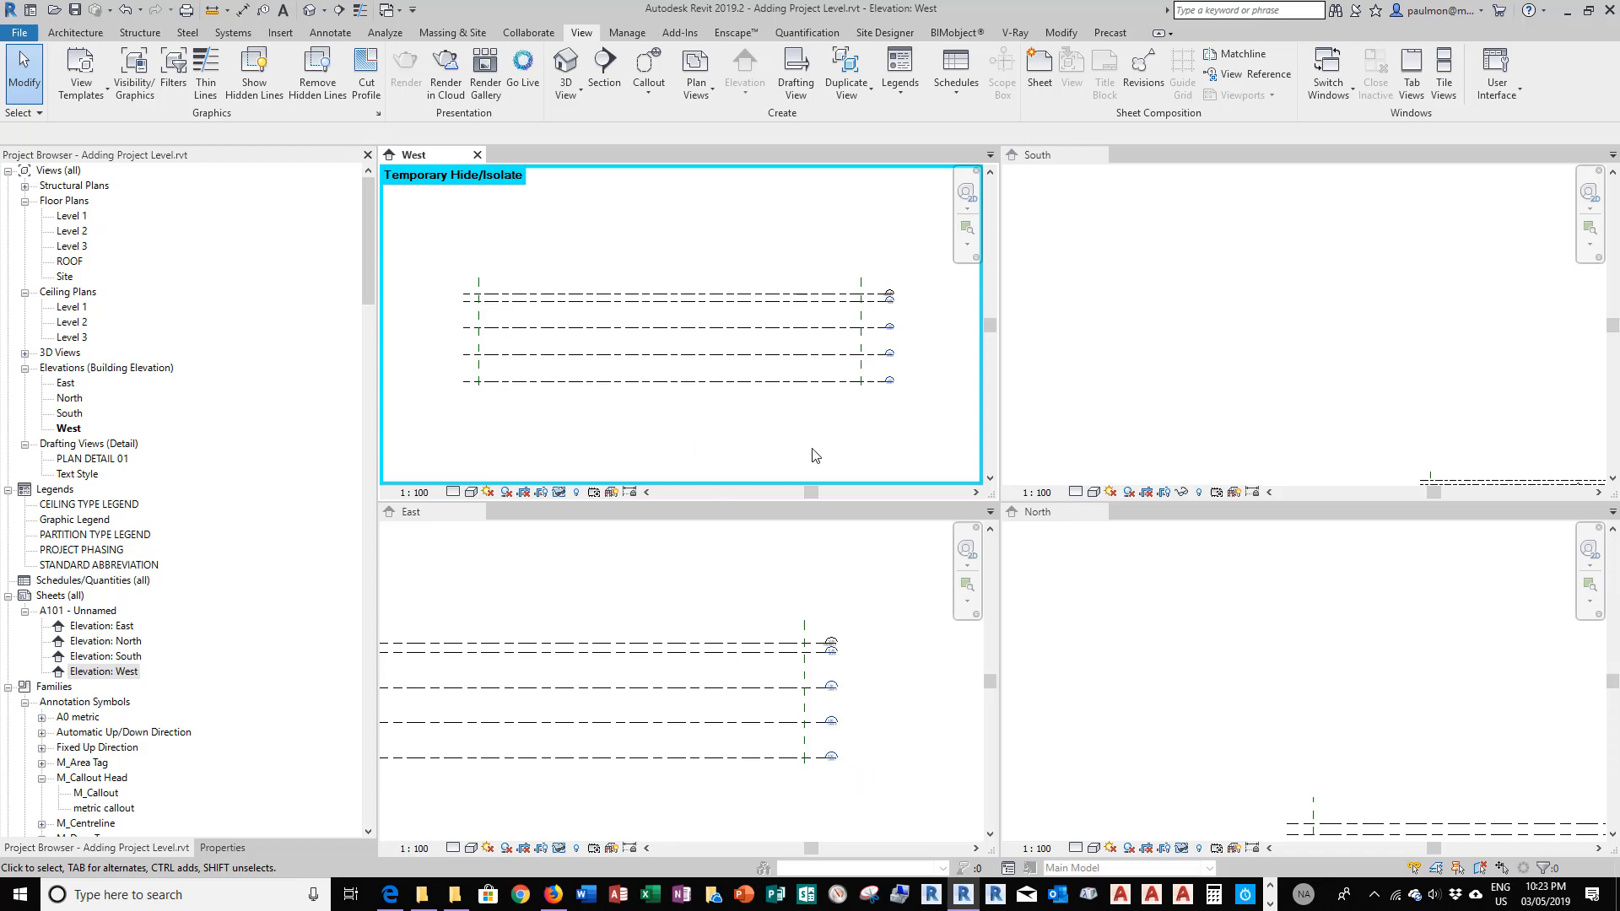
{"action": "left_click", "coordinate": [497, 384]}
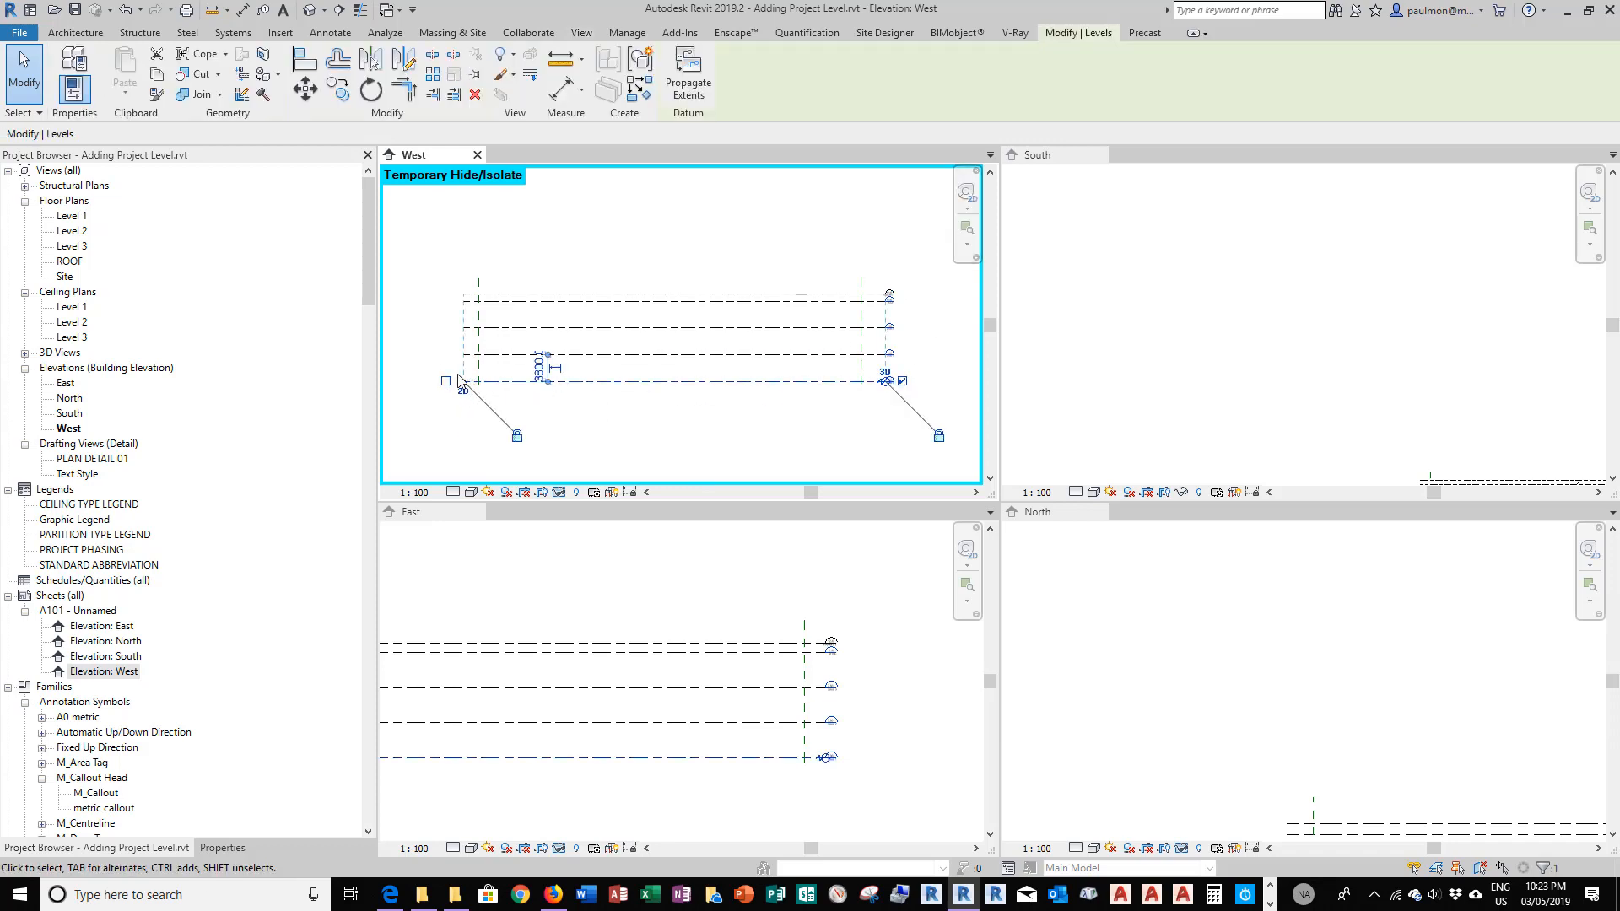
{"action": "scroll", "coordinate": [410, 379], "scroll_direction": "up", "scroll_amount": 2}
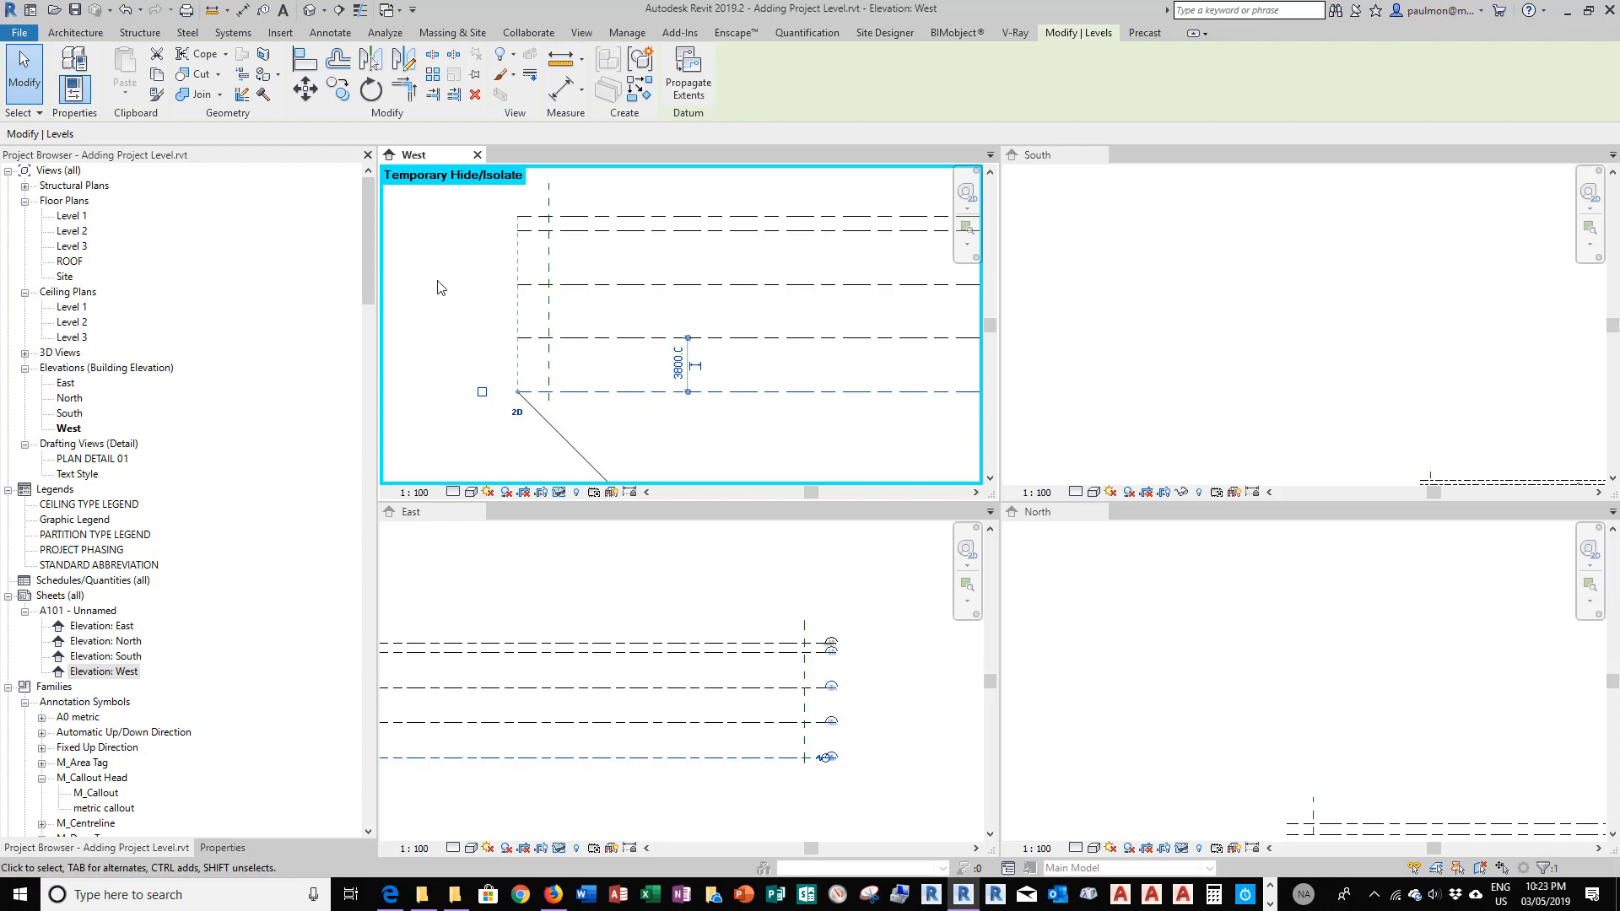
{"action": "scroll", "coordinate": [438, 288], "scroll_direction": "down", "scroll_amount": 1}
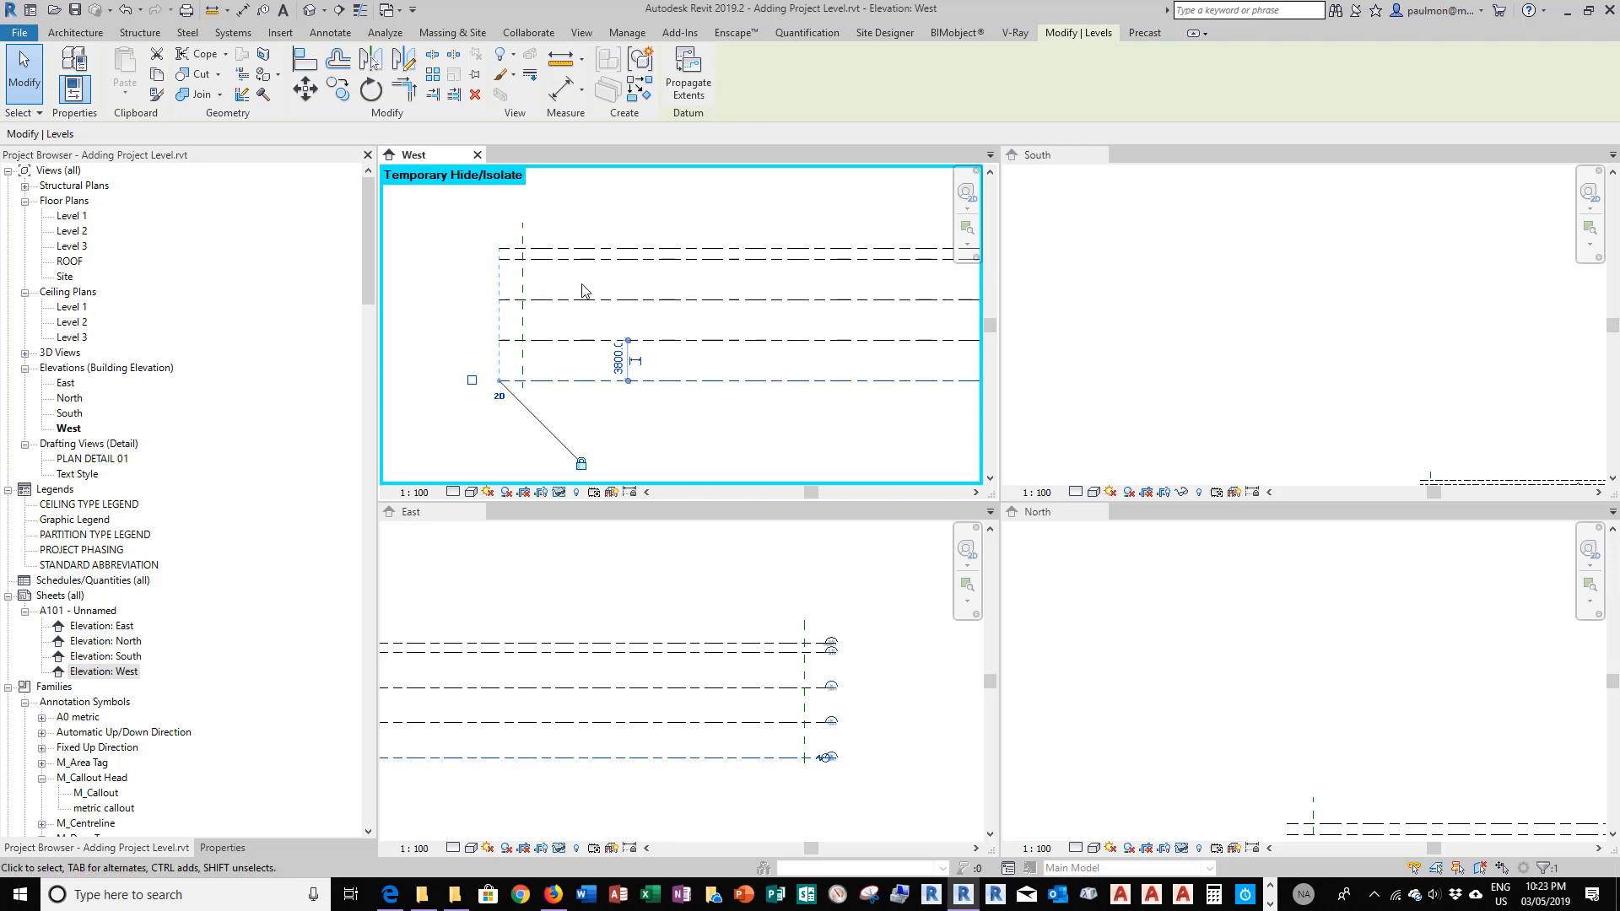
{"action": "scroll", "coordinate": [462, 268], "scroll_direction": "down", "scroll_amount": 1}
{"action": "scroll", "coordinate": [587, 277], "scroll_direction": "down", "scroll_amount": 1}
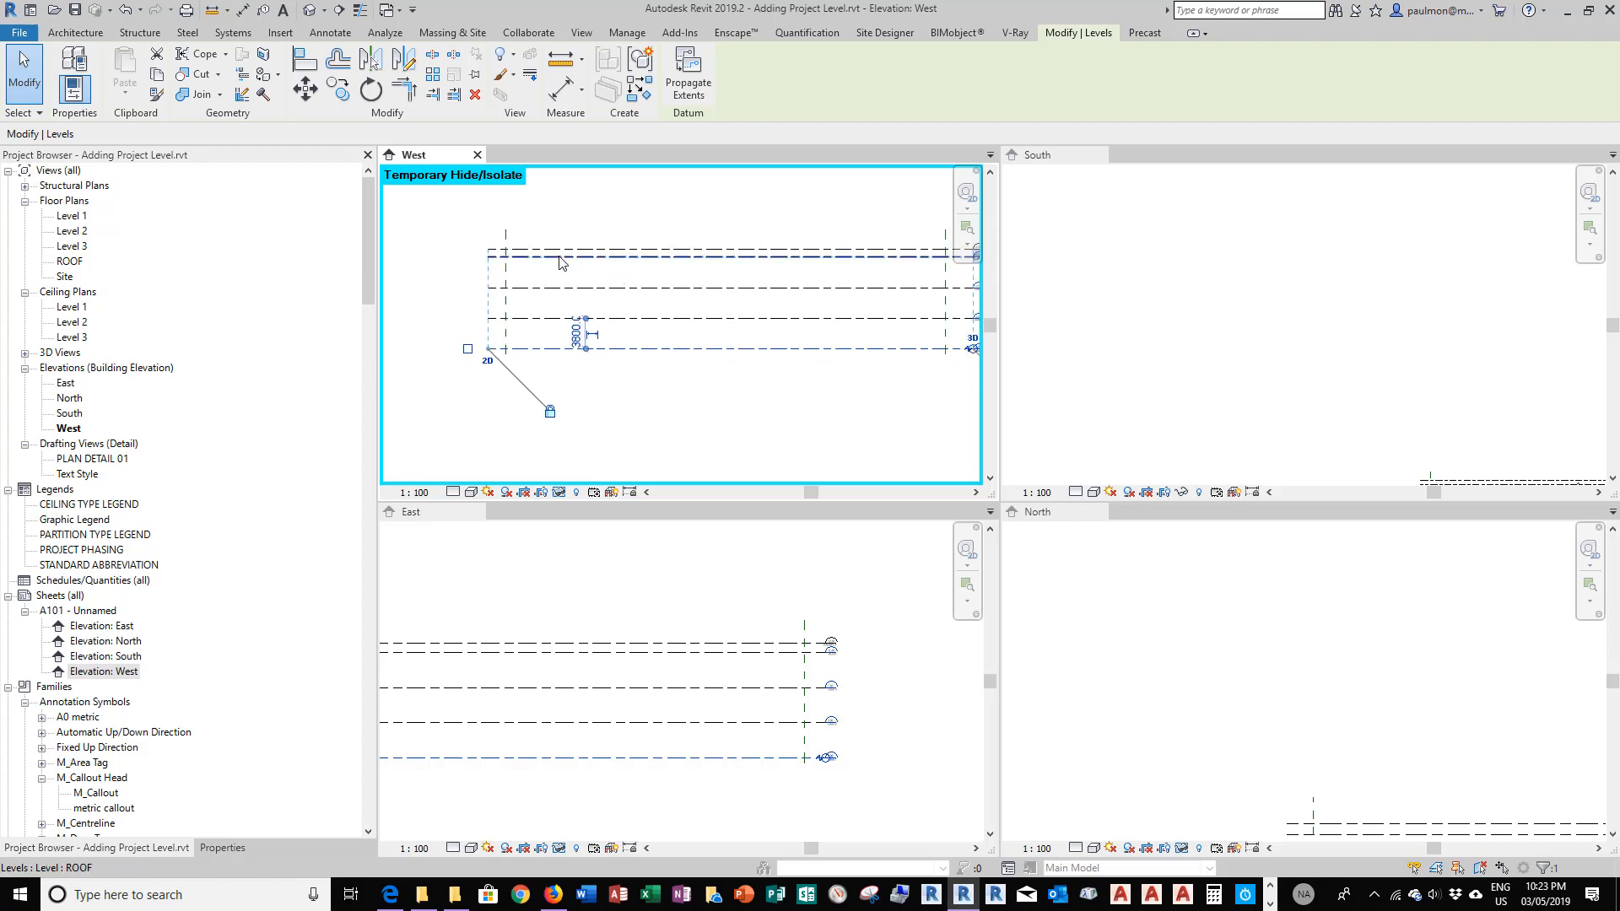
{"action": "left_click", "coordinate": [559, 257]}
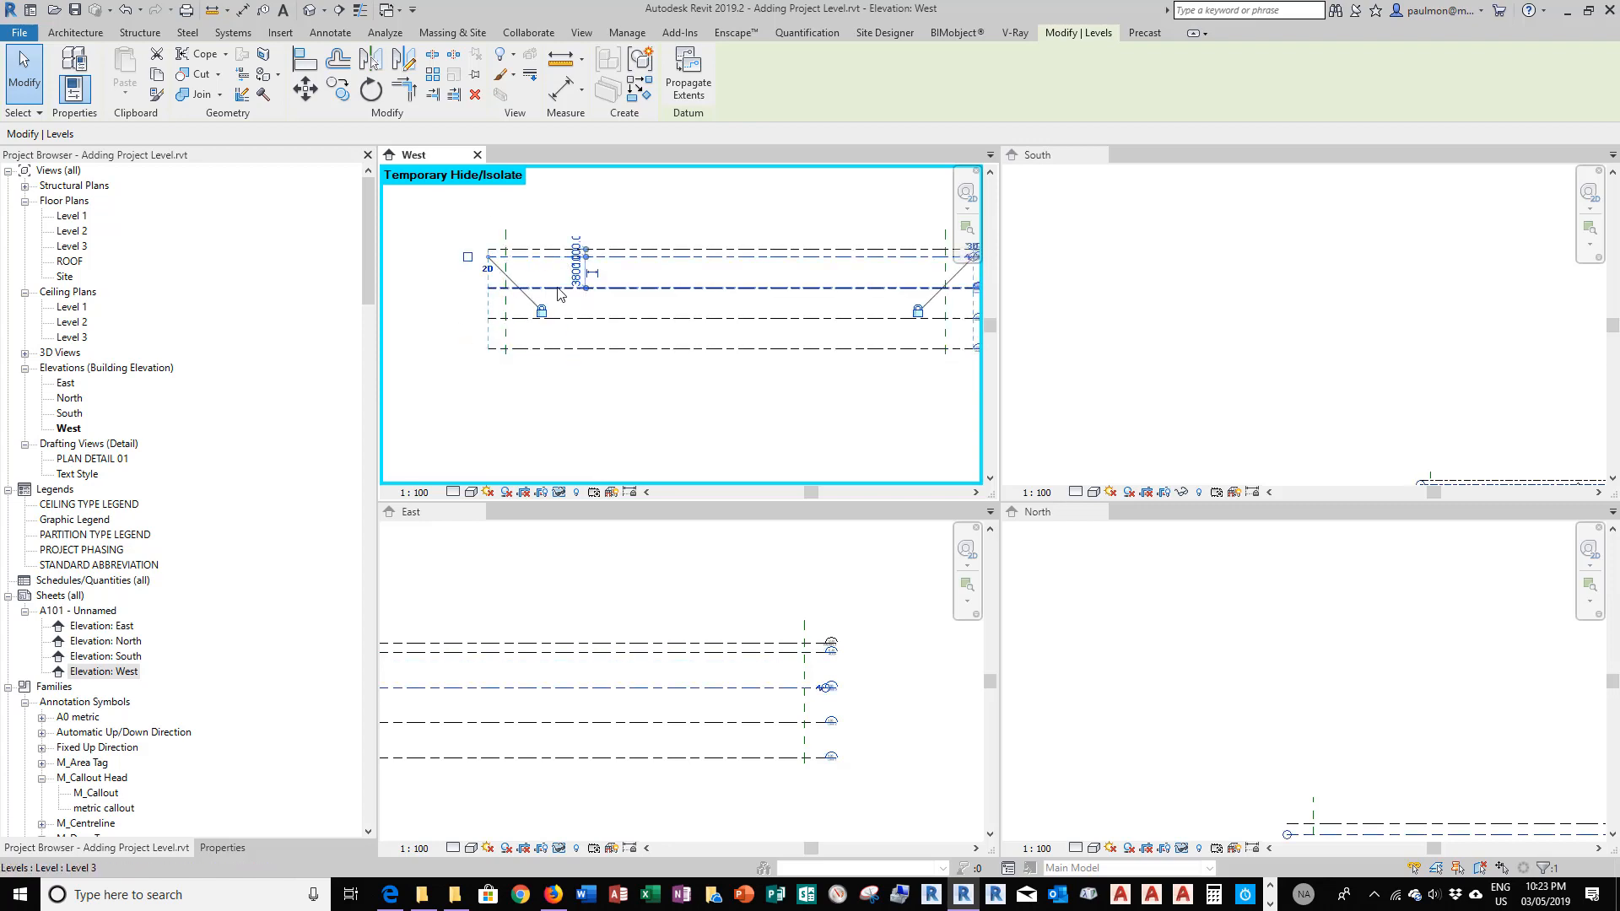
{"action": "left_click", "coordinate": [550, 288]}
{"action": "left_click", "coordinate": [530, 250]}
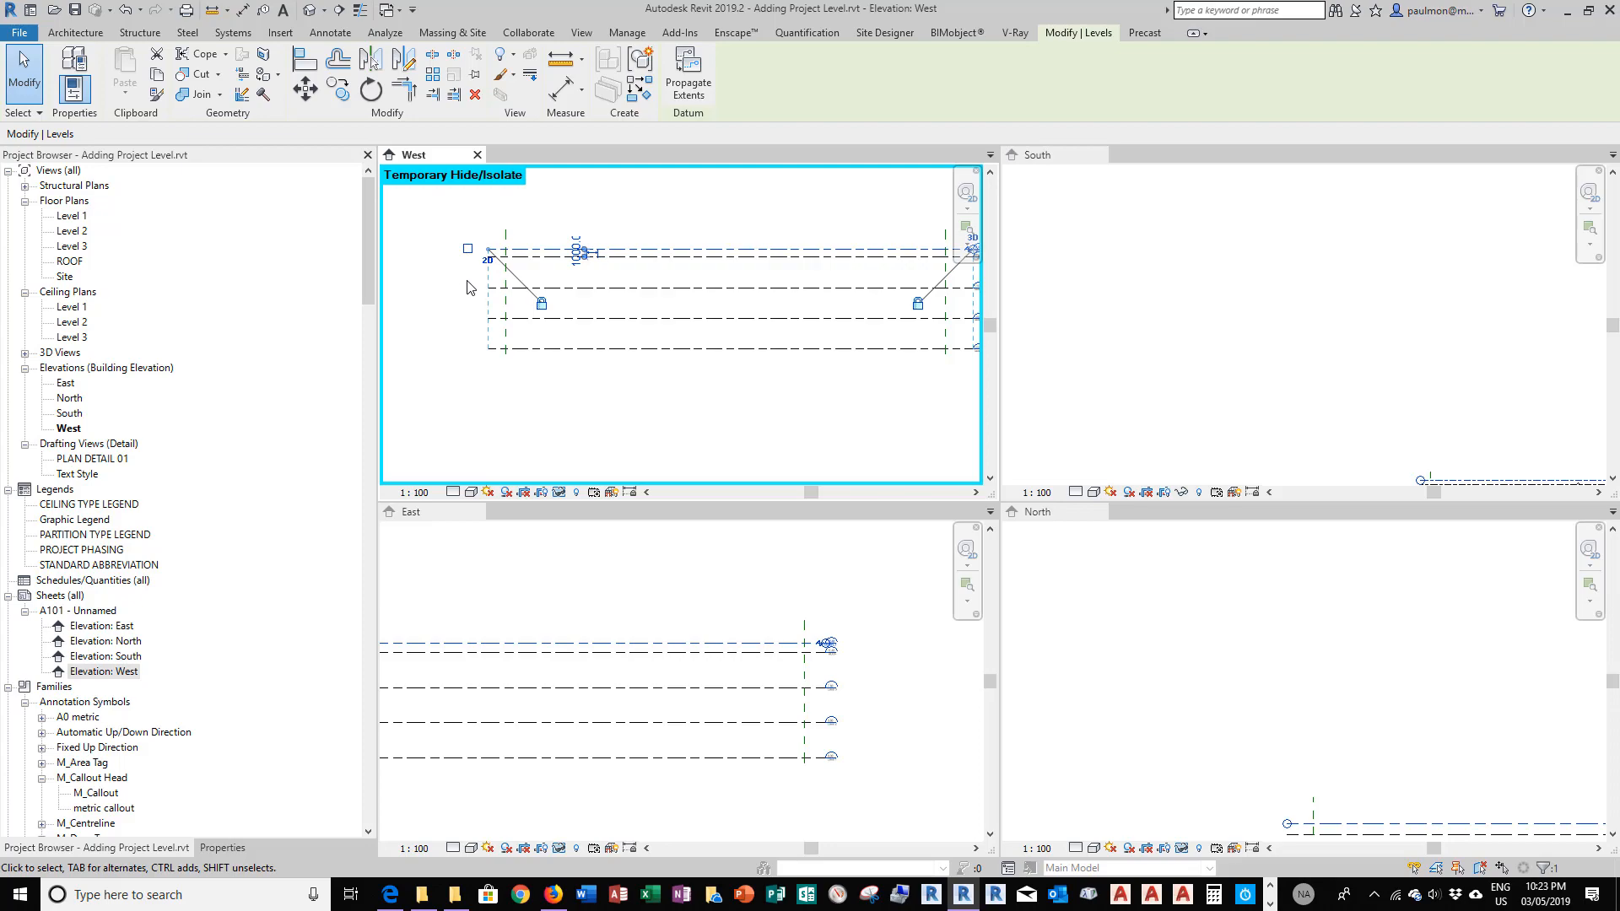
{"action": "left_click", "coordinate": [449, 332]}
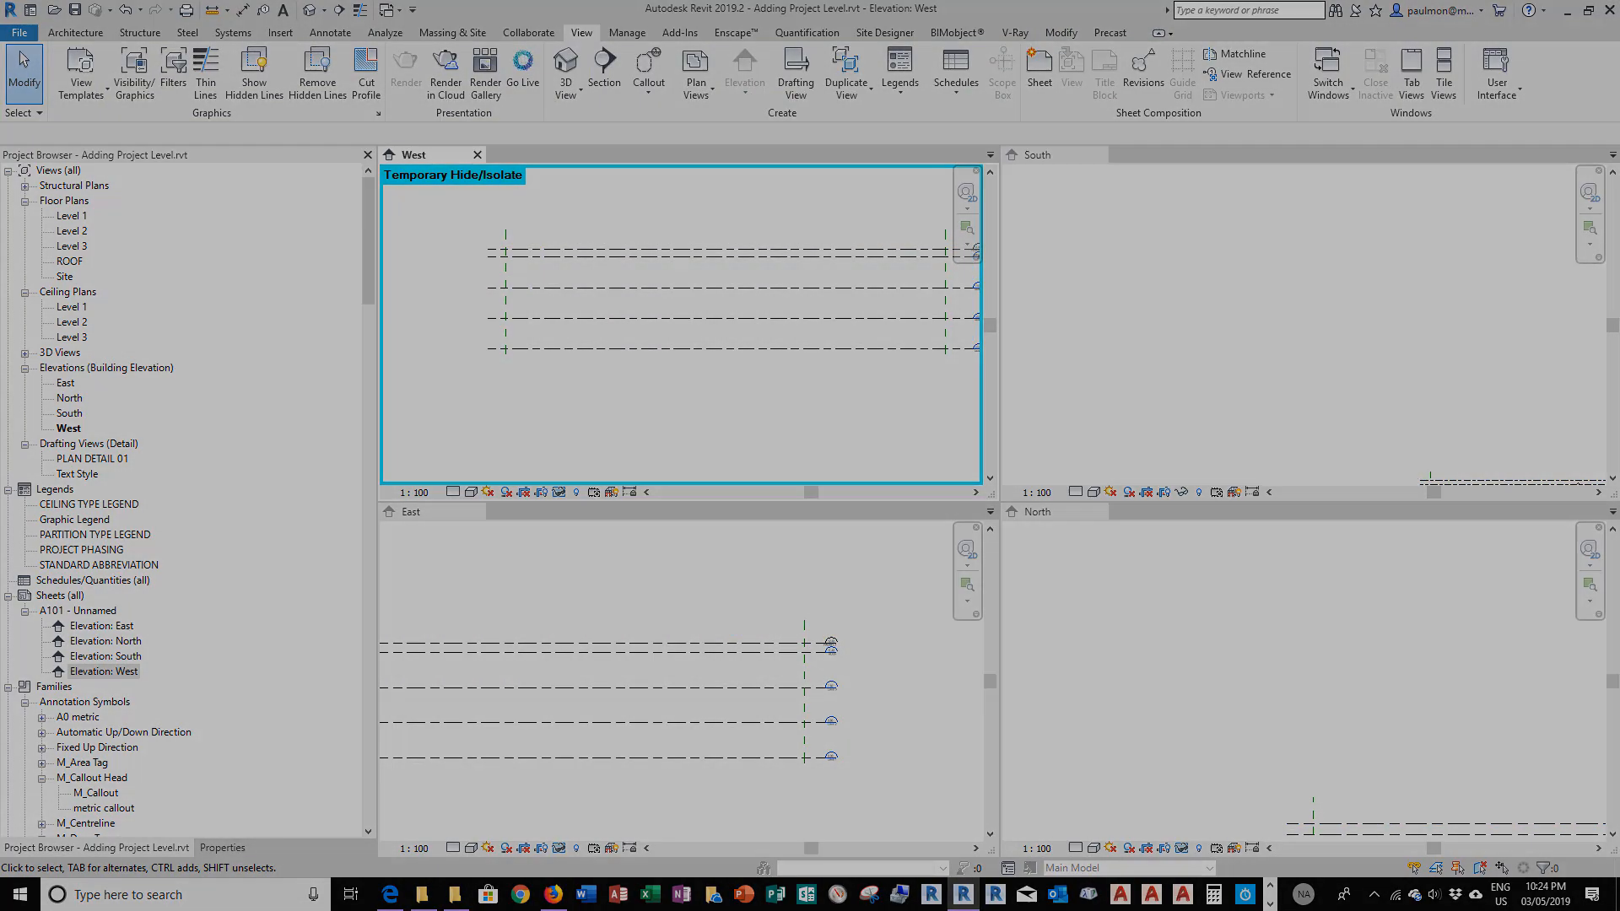